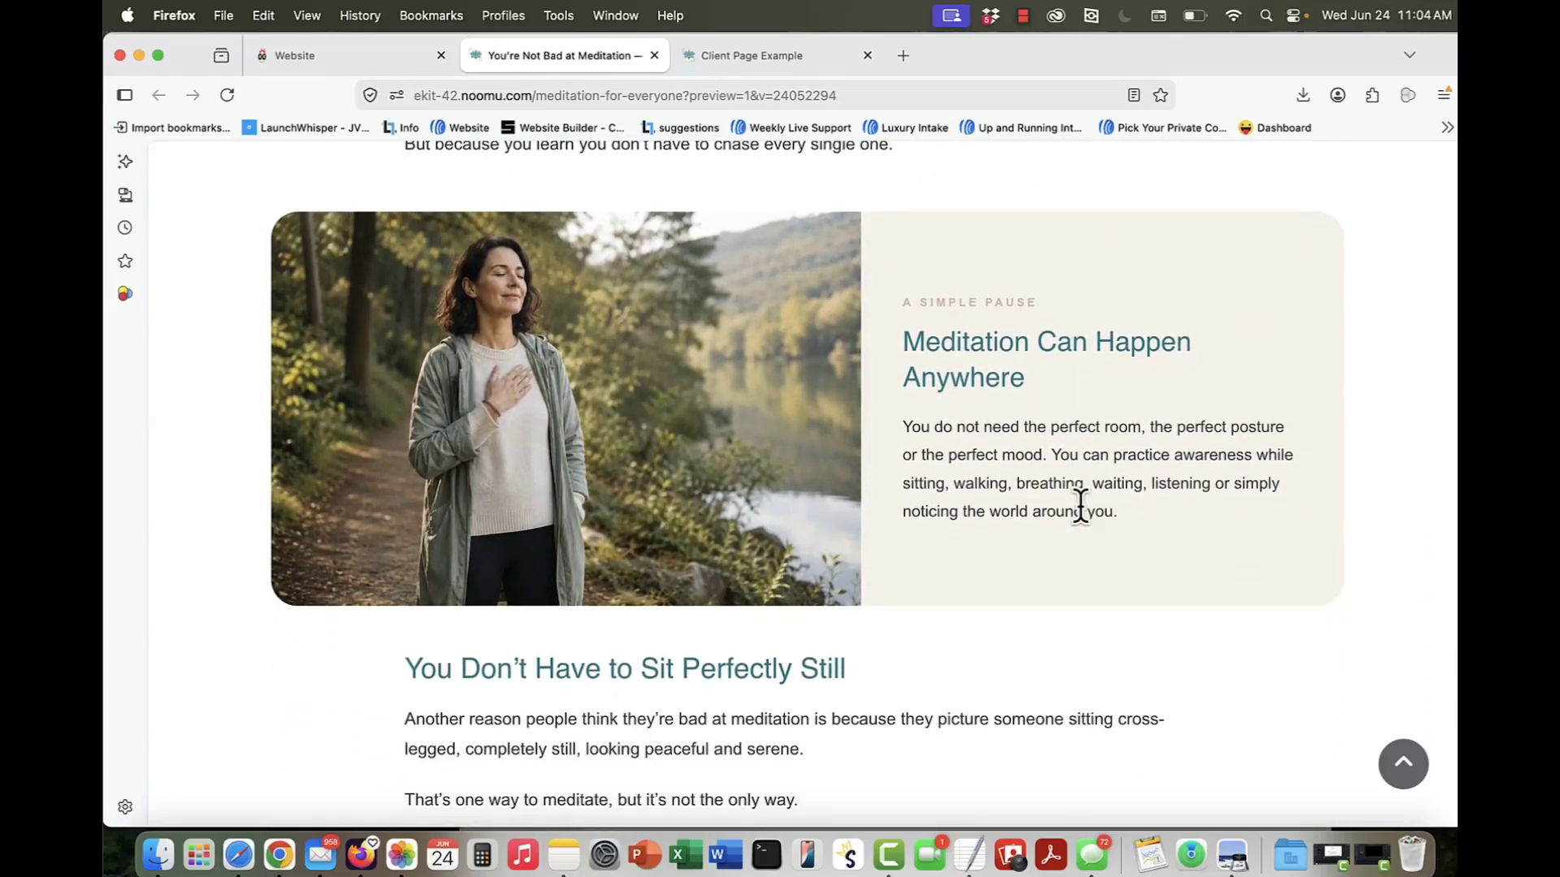
Step: Examine the design of the meditation article page and the Client Page Example, down to its Take action section
scroll(1080, 505, "down", 6)
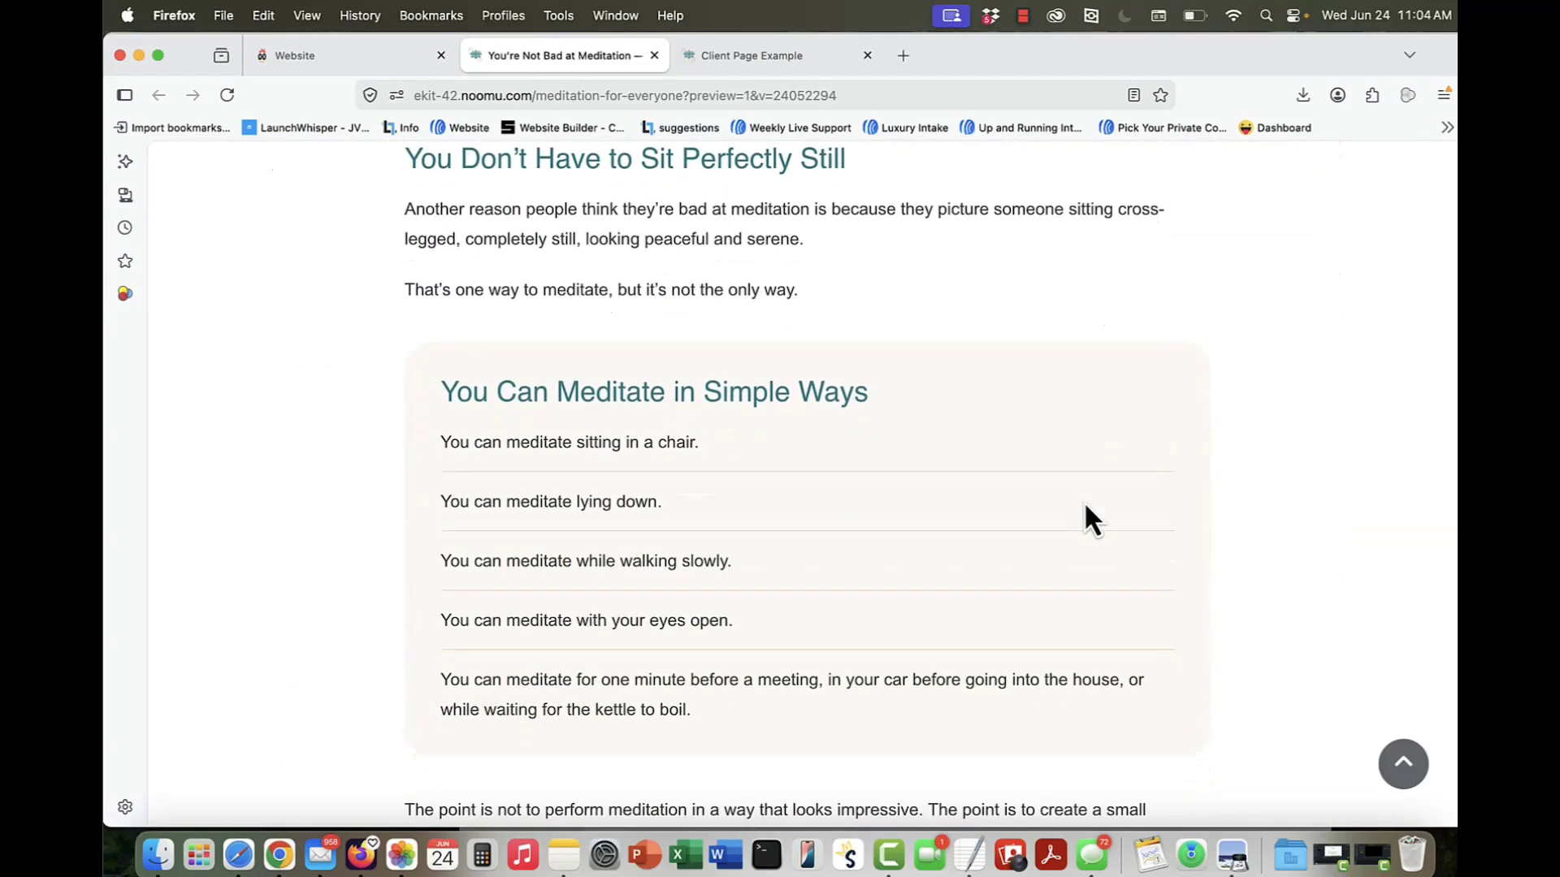
scroll(1083, 500, "up", 20)
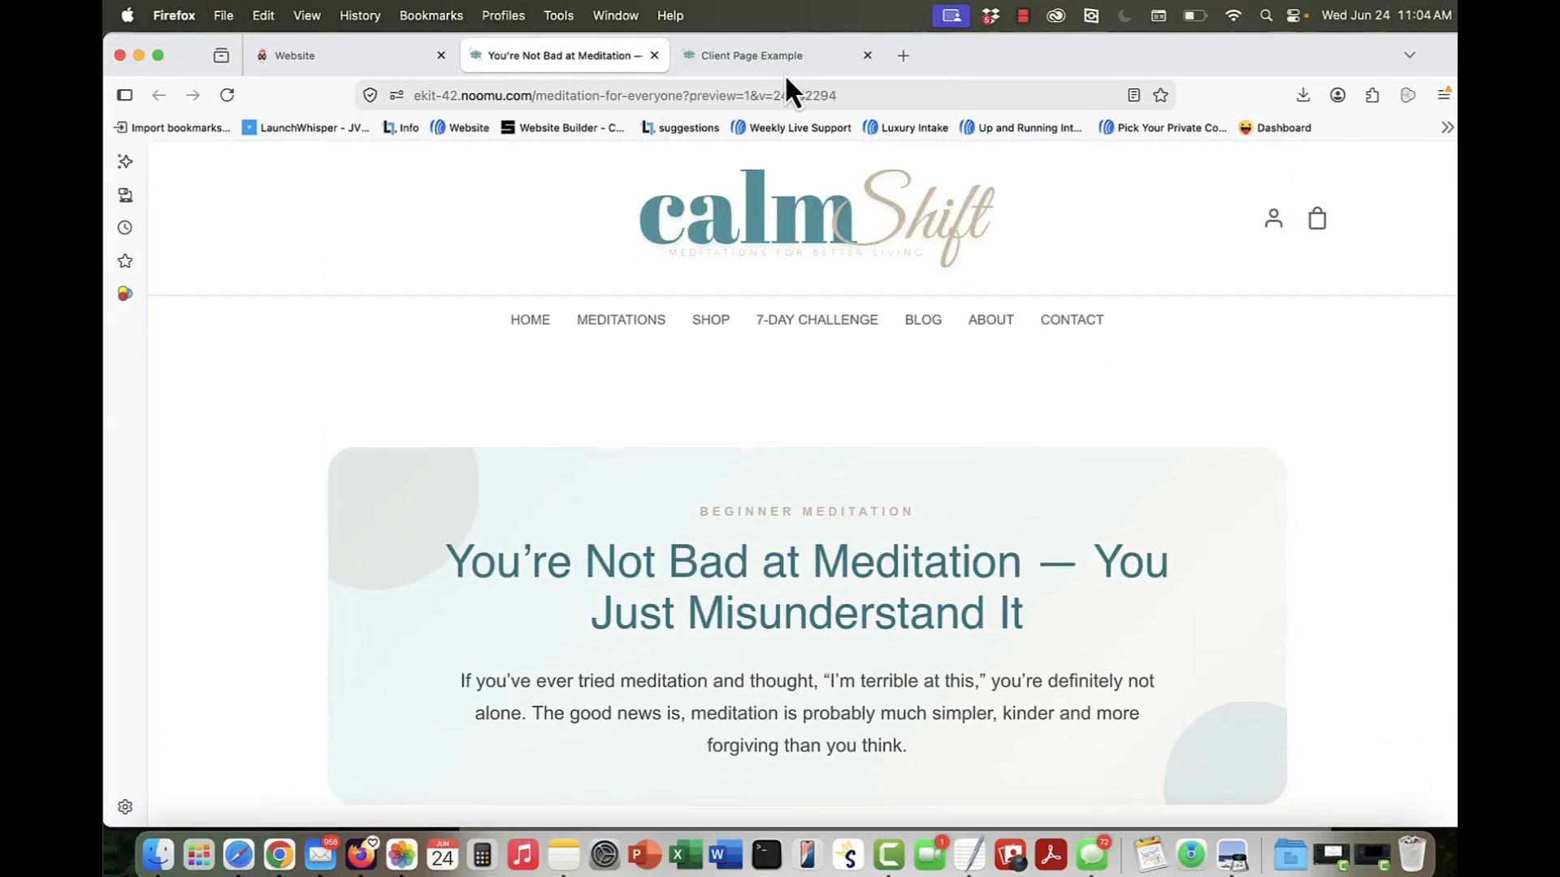
left_click(773, 55)
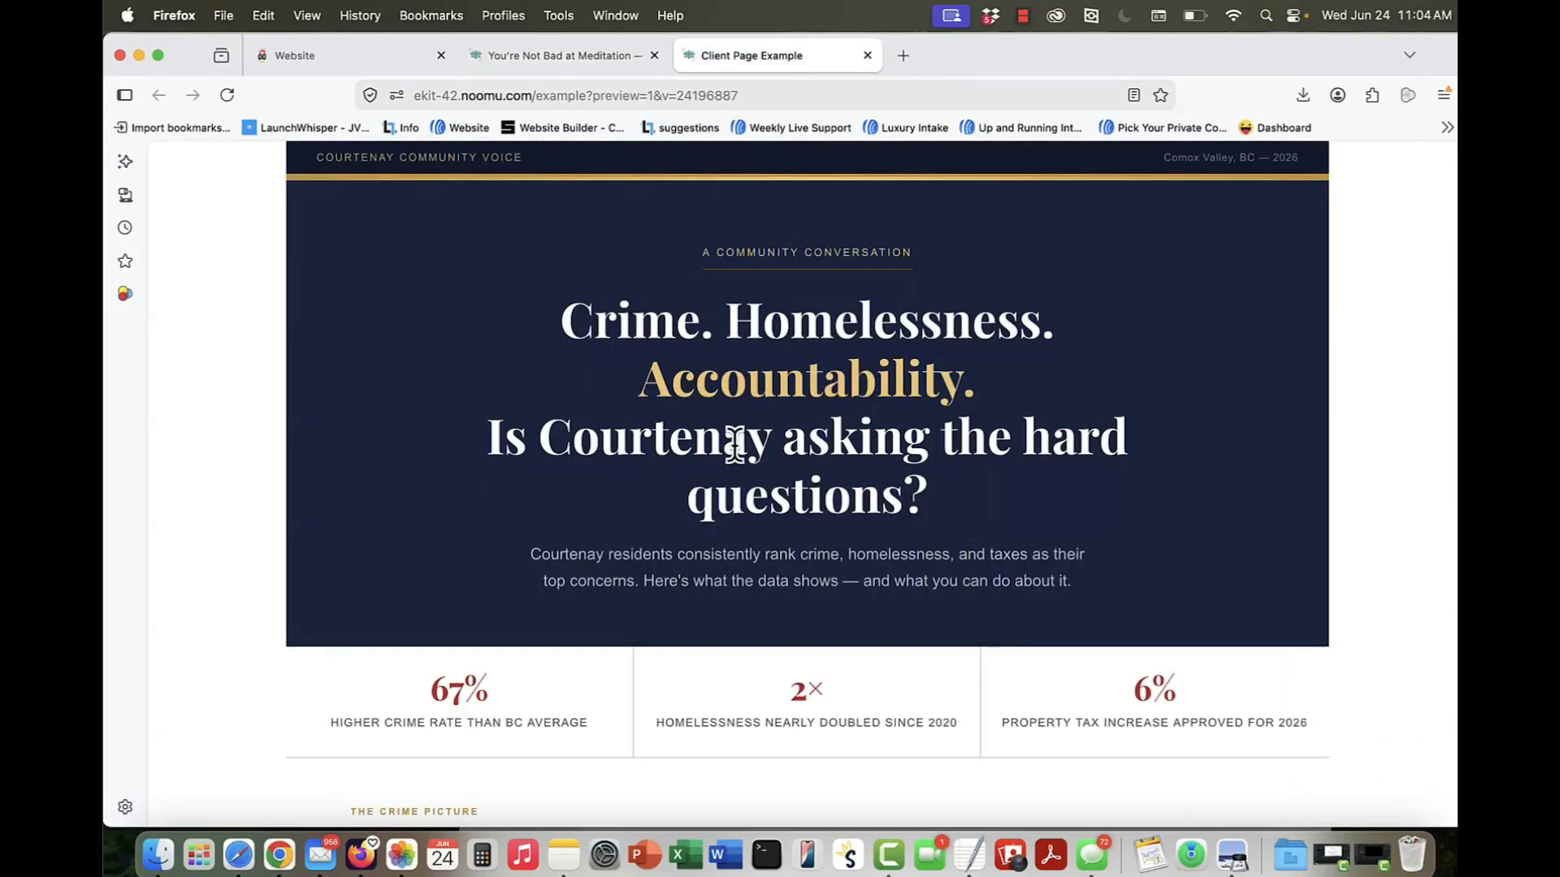
scroll(735, 445, "down", 1)
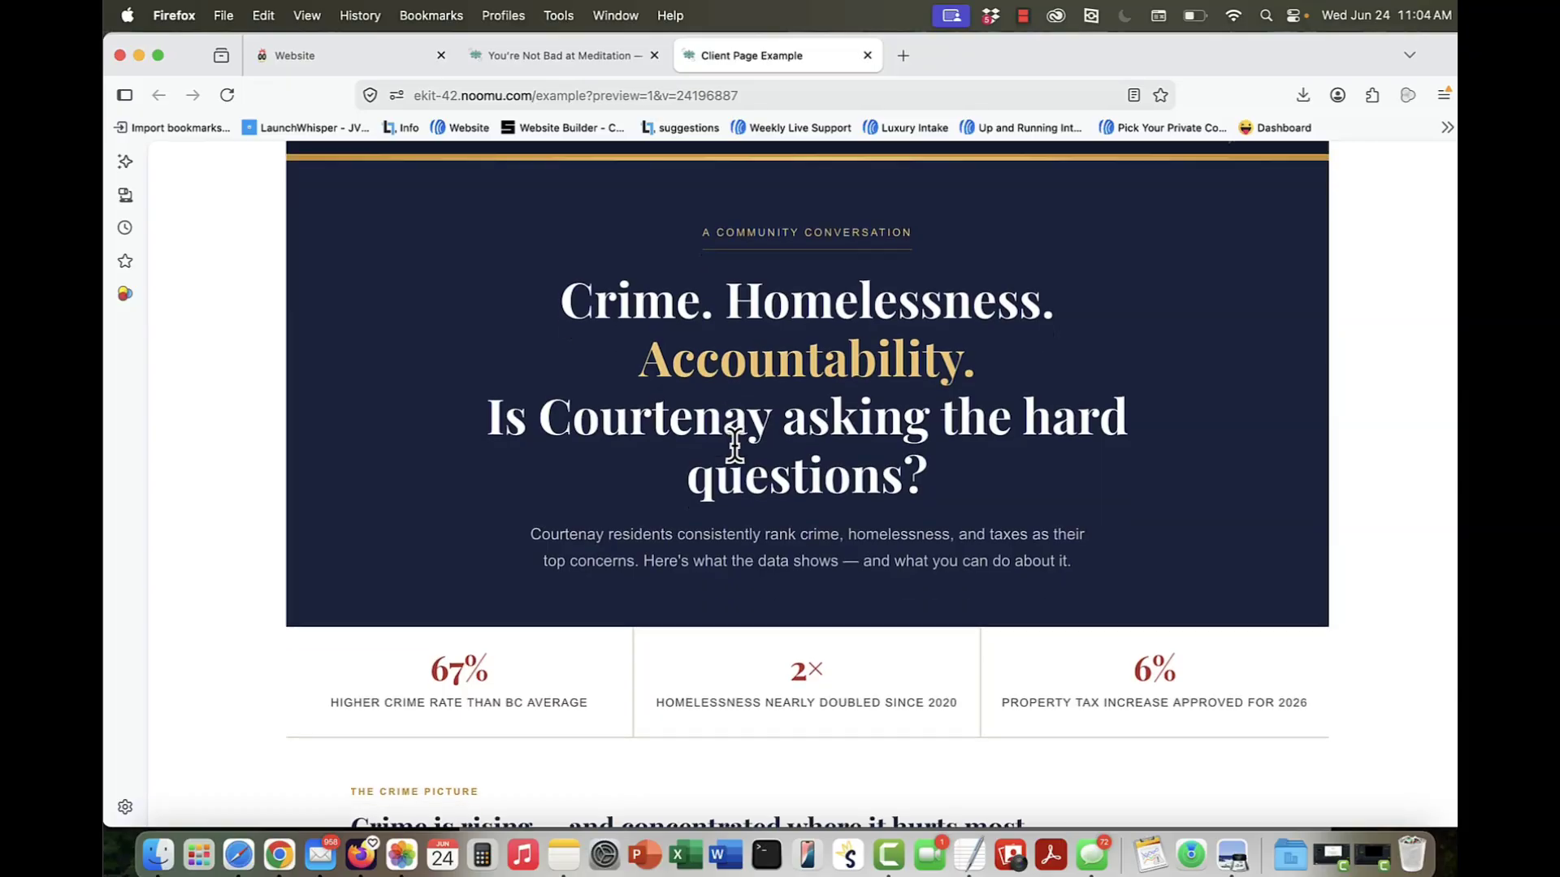
scroll(735, 445, "up", 1)
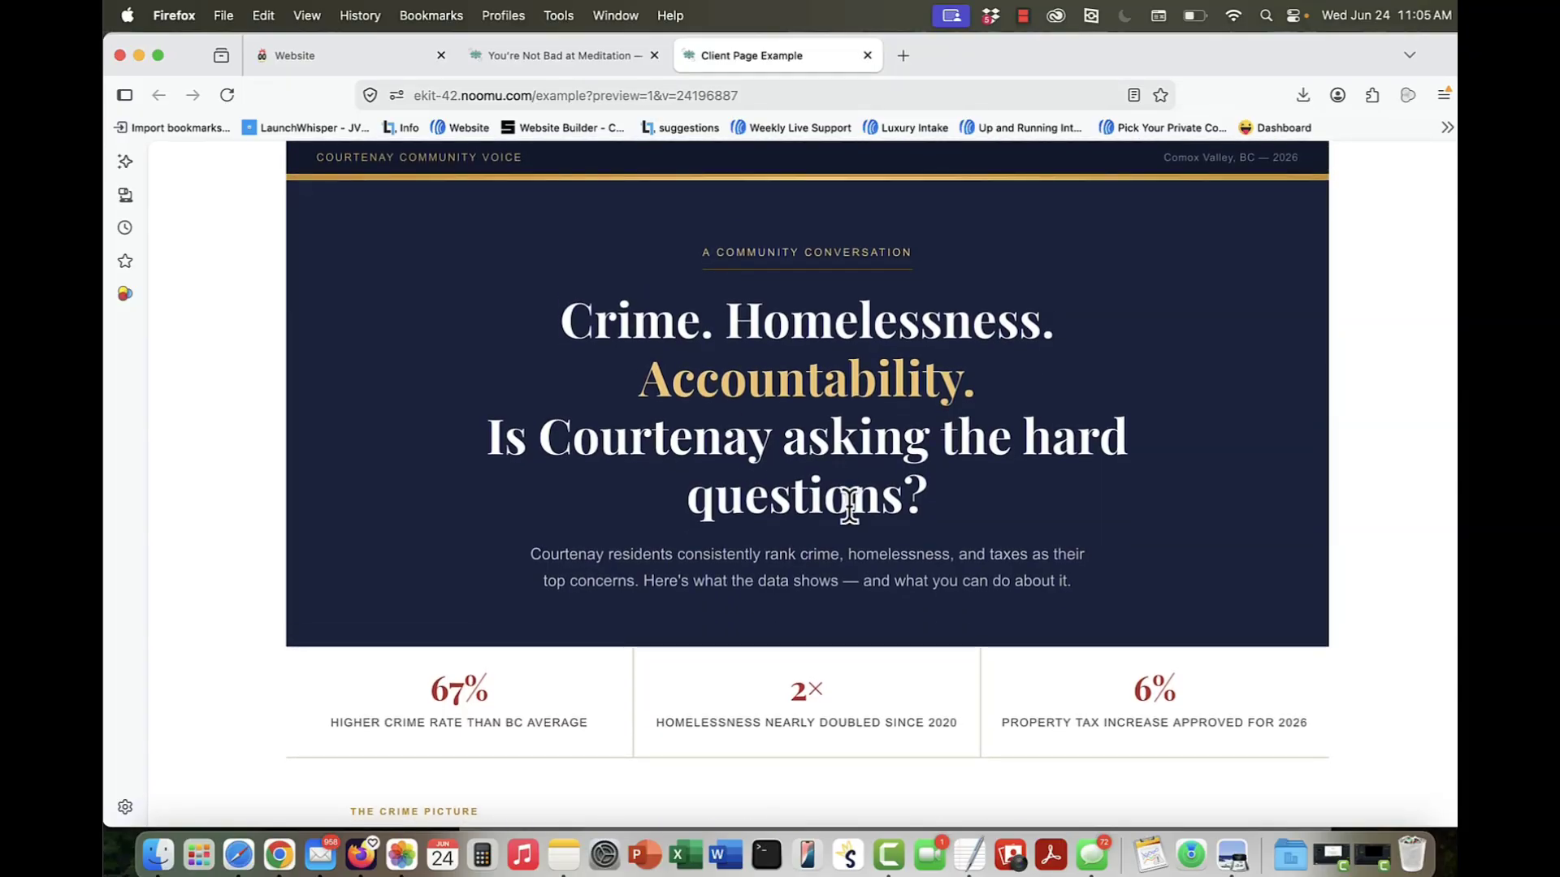
scroll(893, 504, "down", 5)
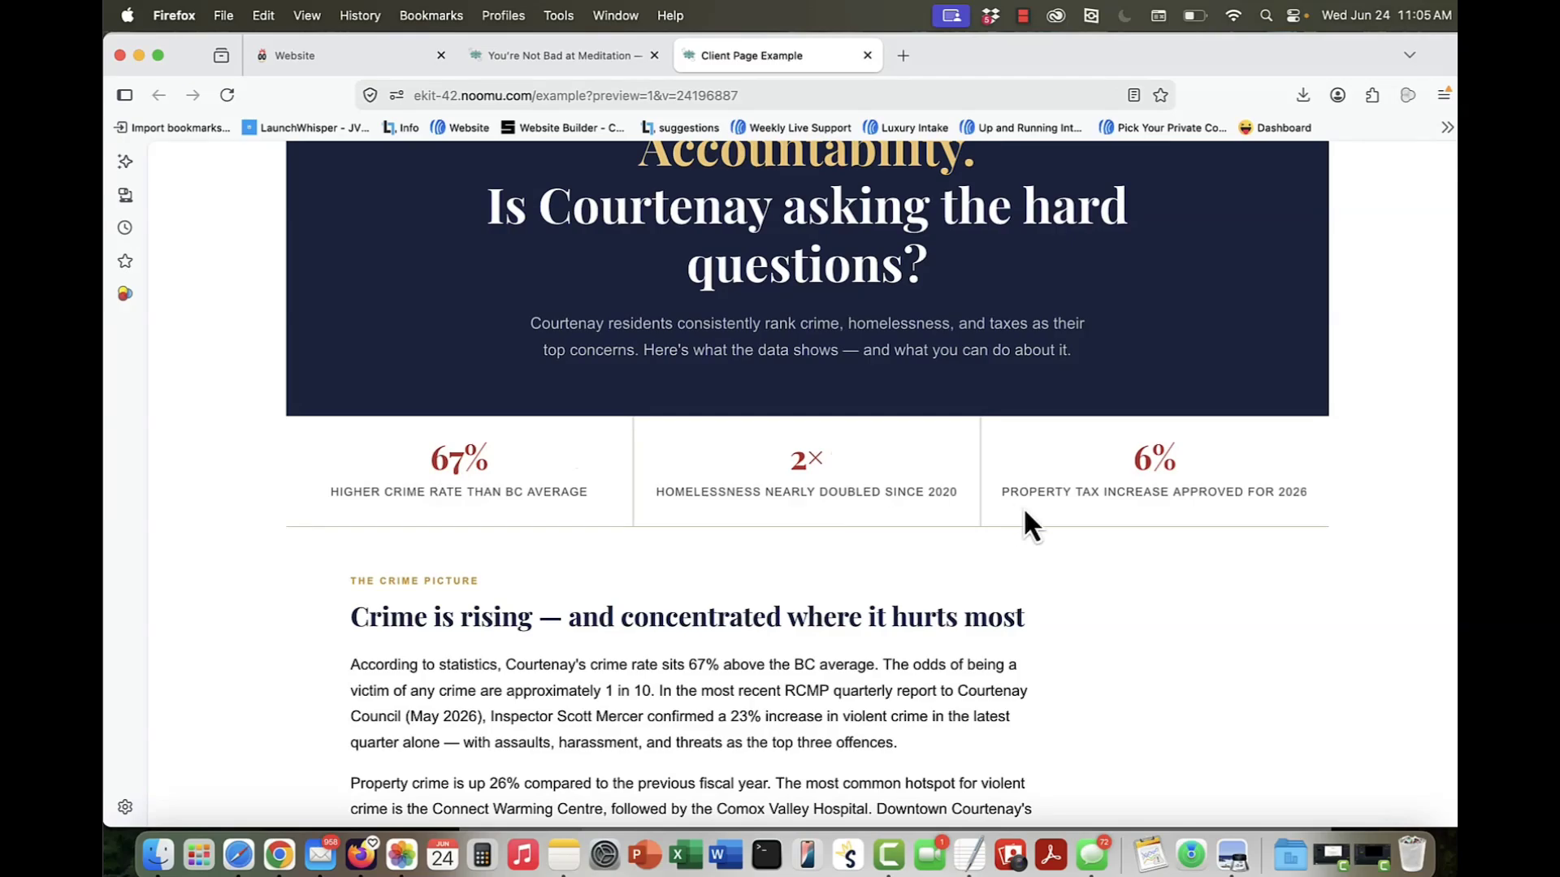
scroll(1150, 479, "down", 20)
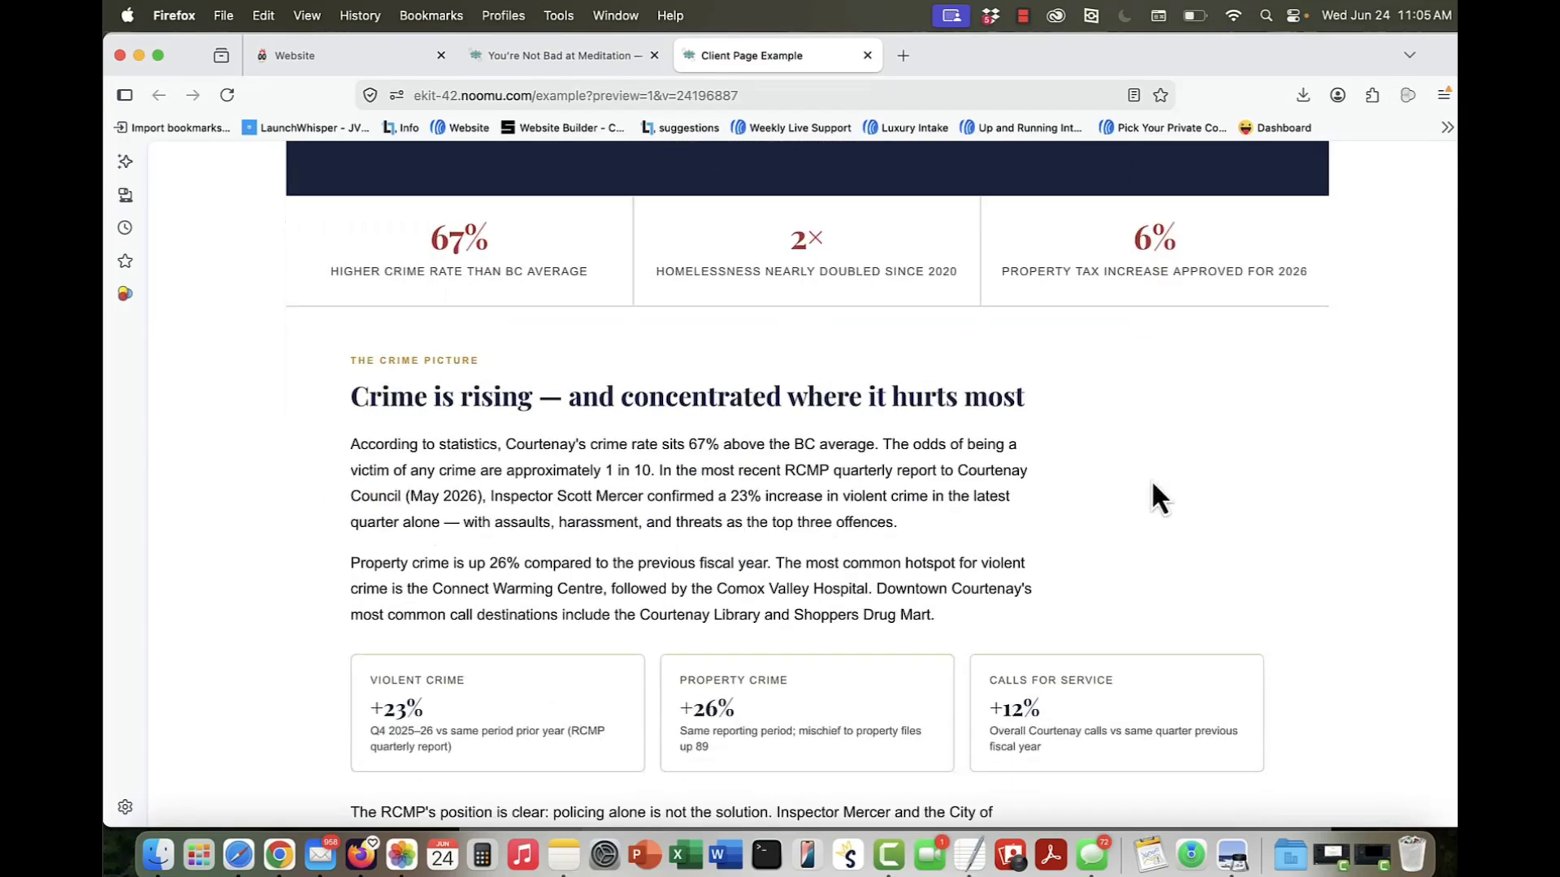
scroll(1152, 479, "down", 9)
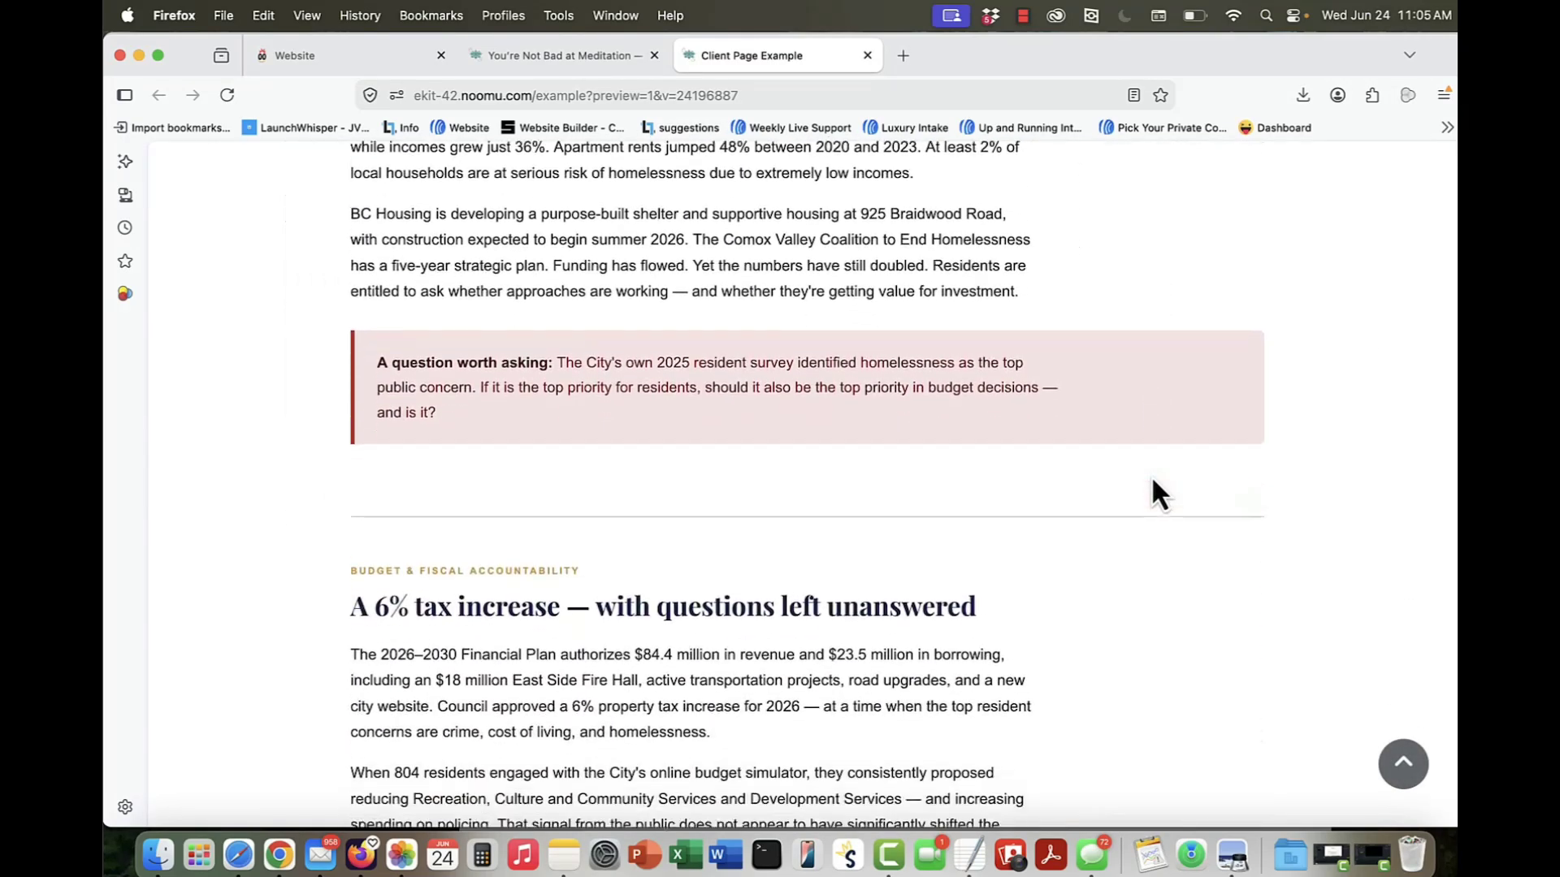
scroll(1154, 481, "down", 13)
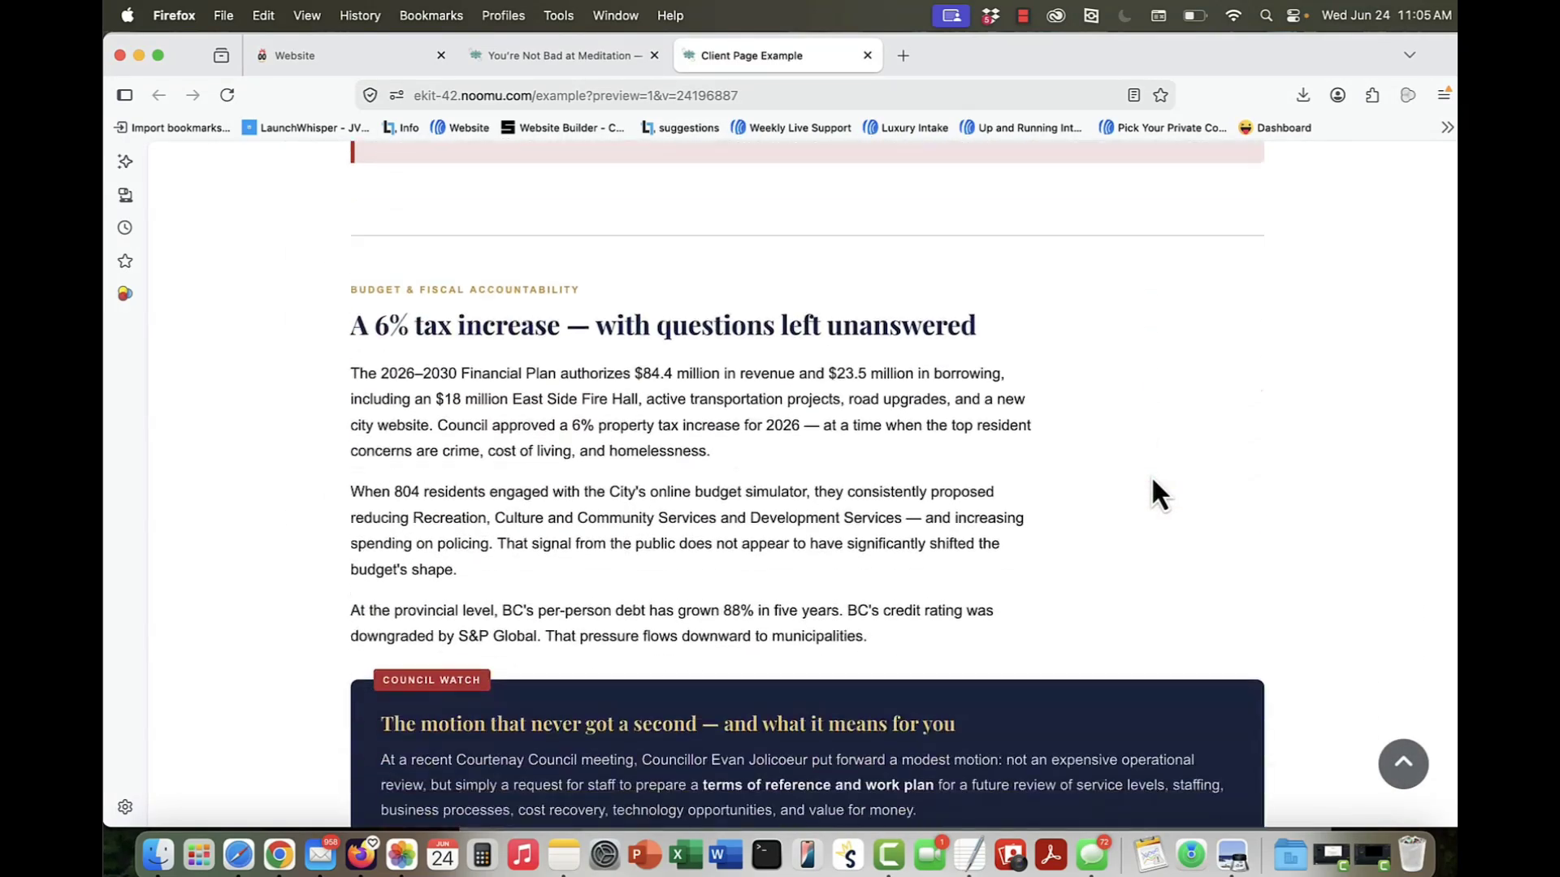
scroll(1152, 477, "down", 20)
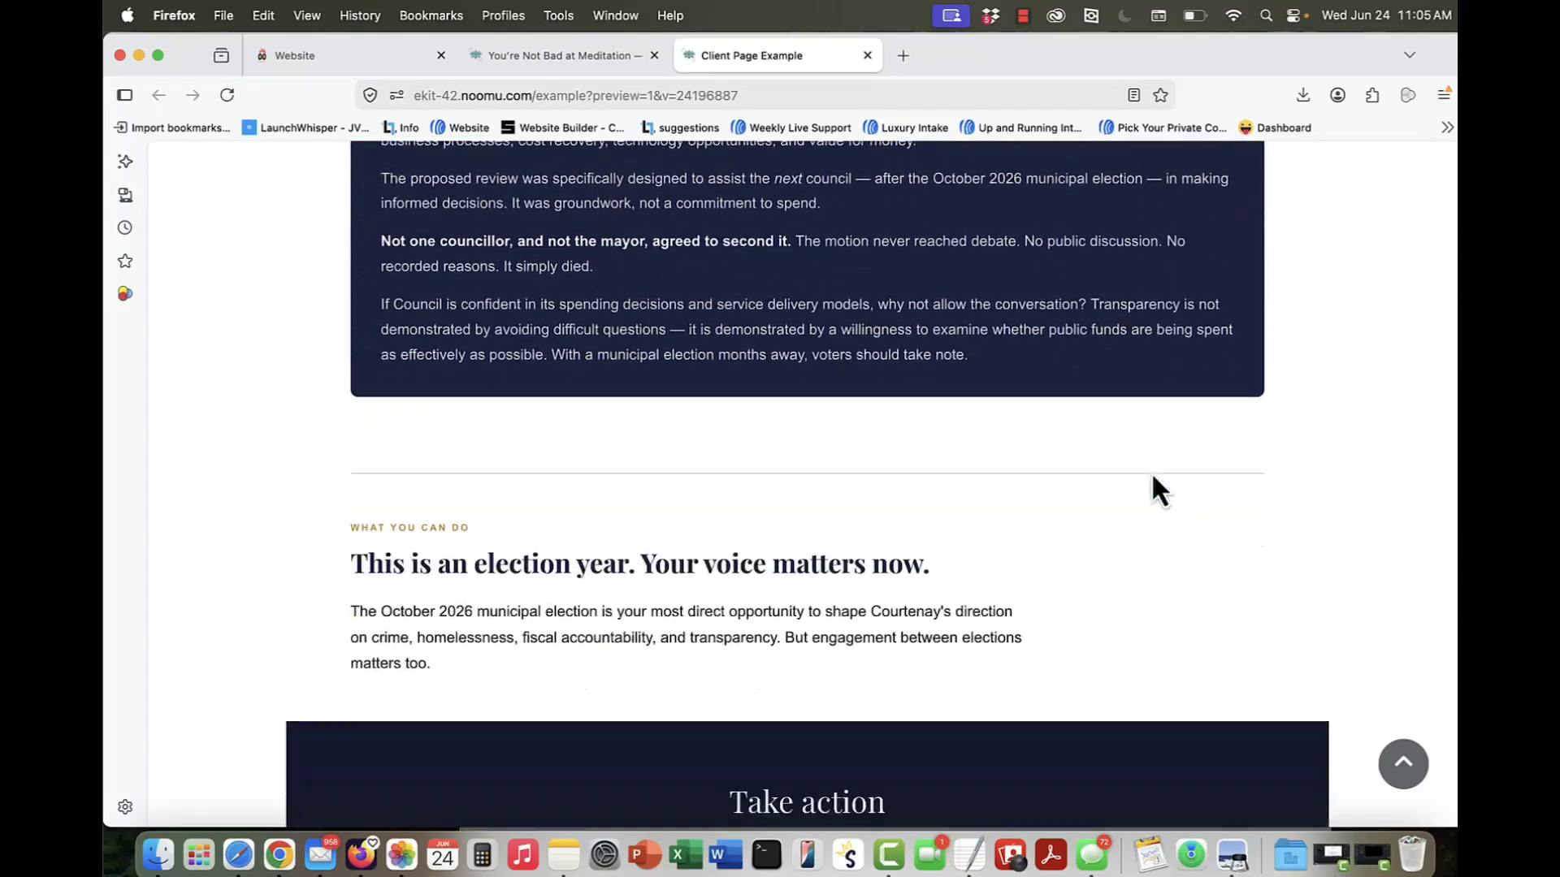
scroll(1152, 474, "up", 20)
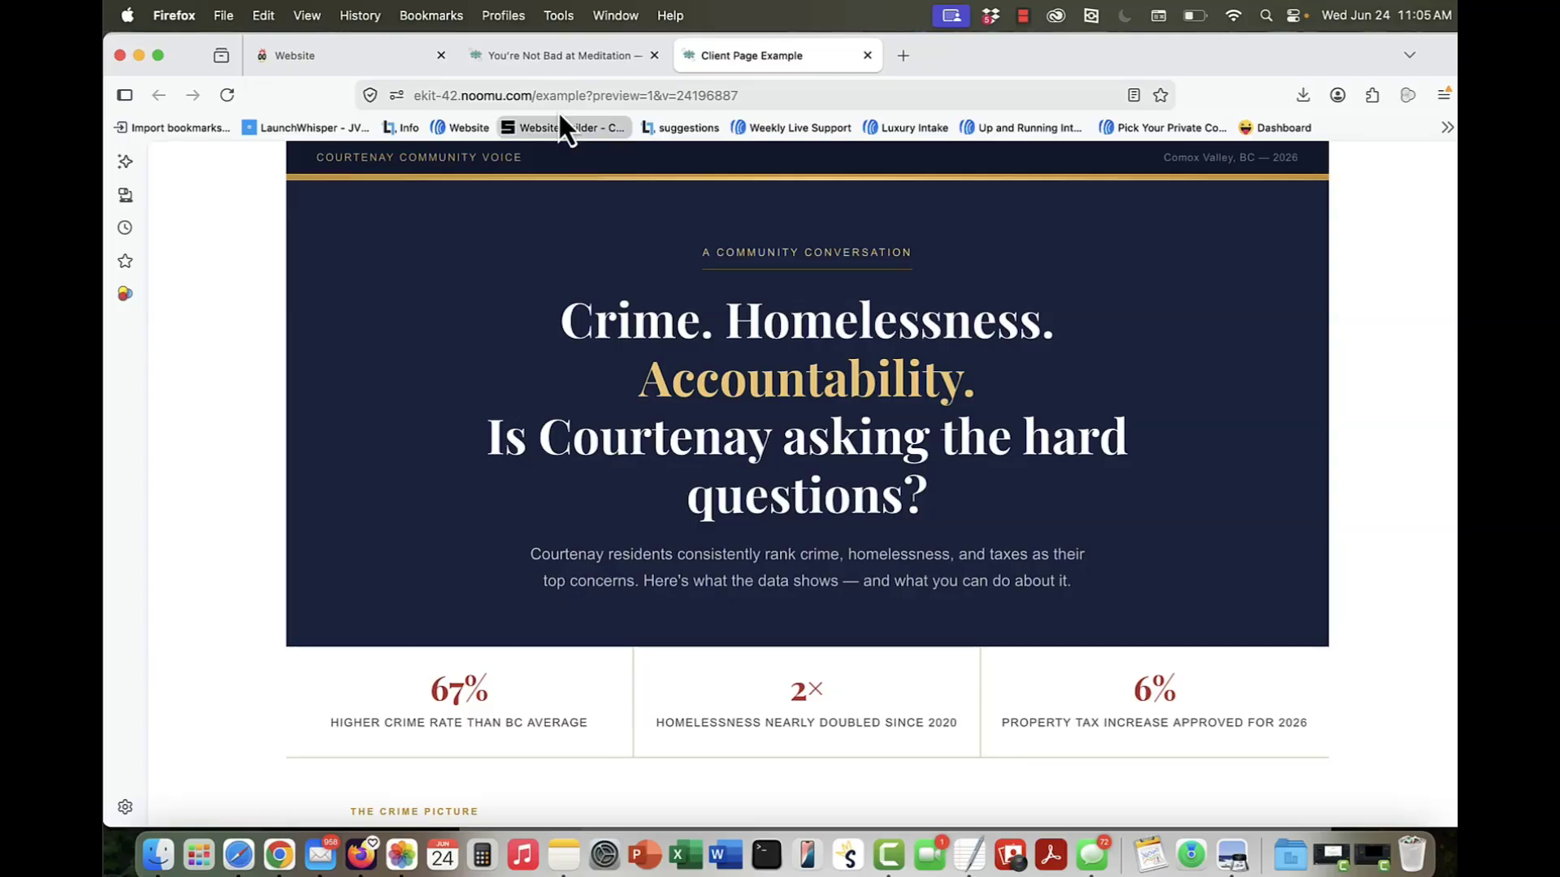
Step: Go back to the meditation article page and inspect the heading and intro text in its hero banner
left_click(540, 57)
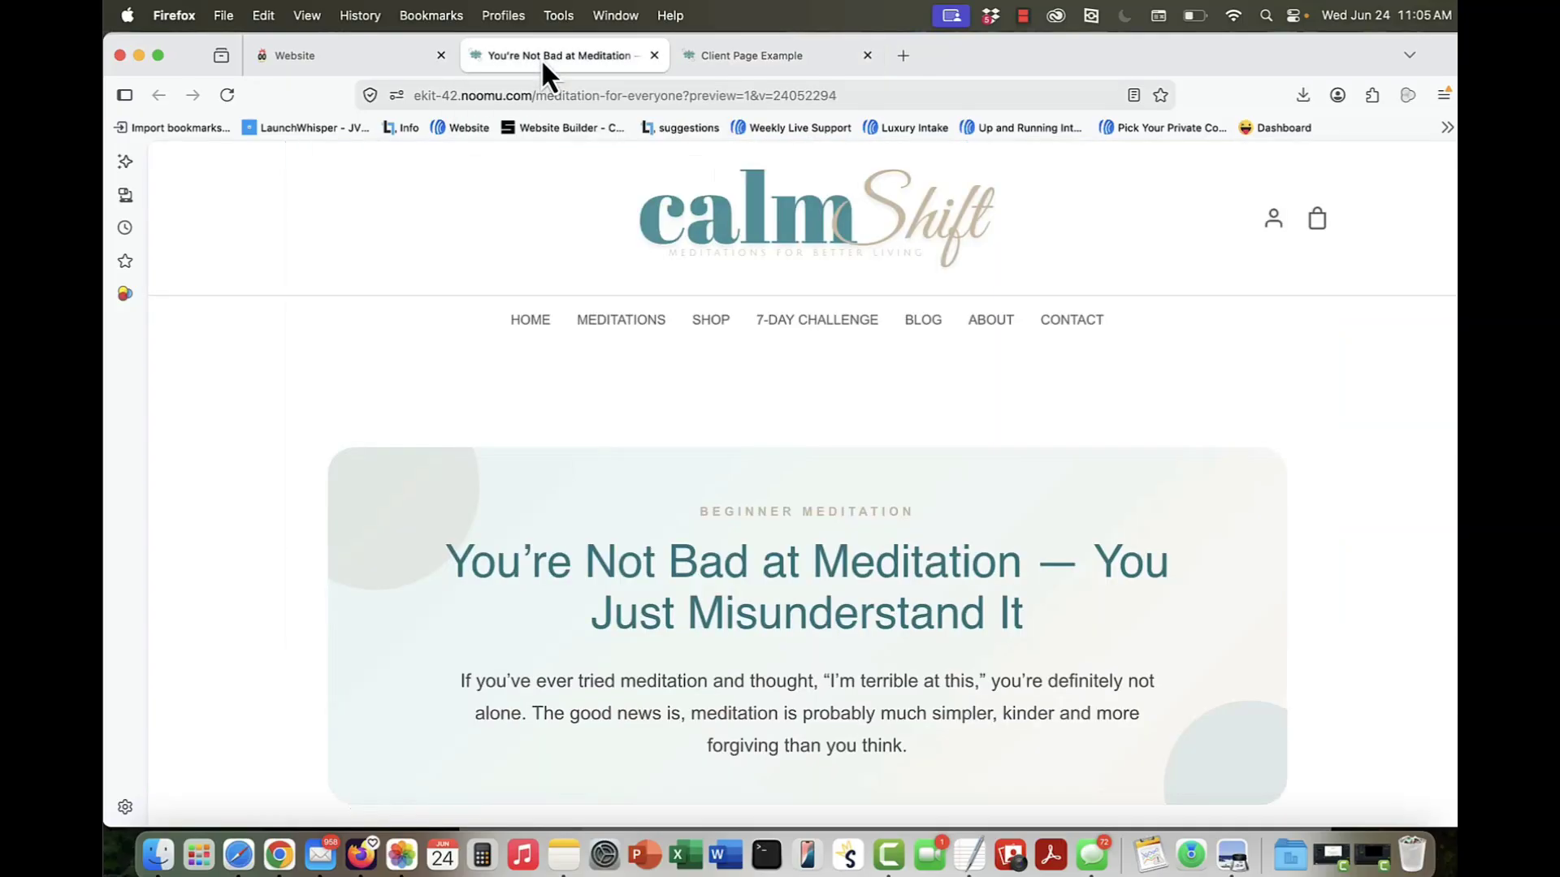
scroll(679, 425, "down", 3)
scroll(679, 426, "down", 2)
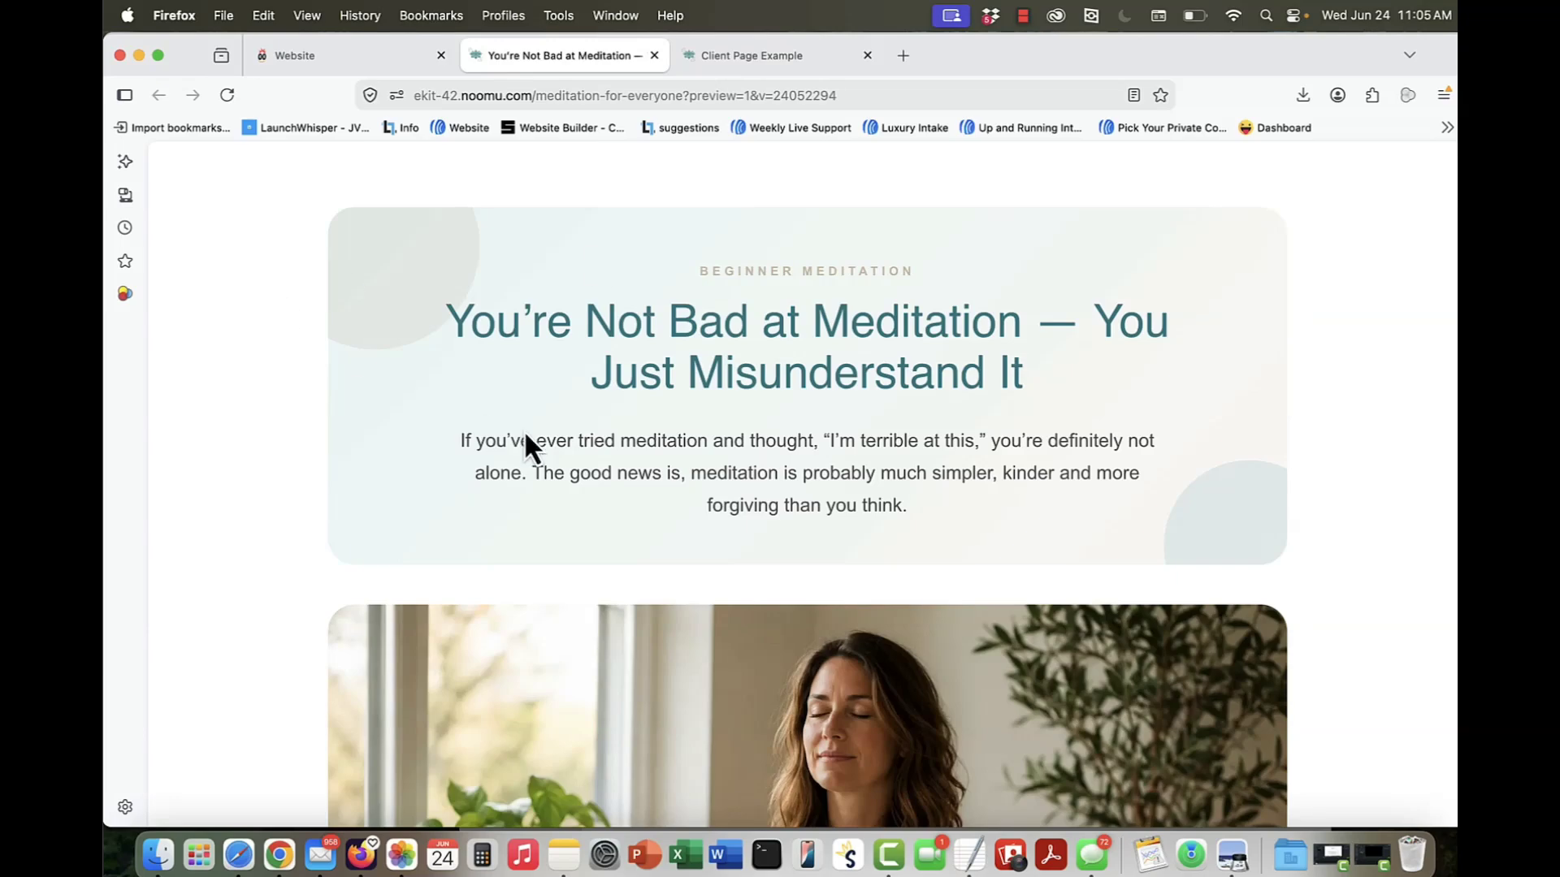
left_click_drag(442, 320, 1172, 517)
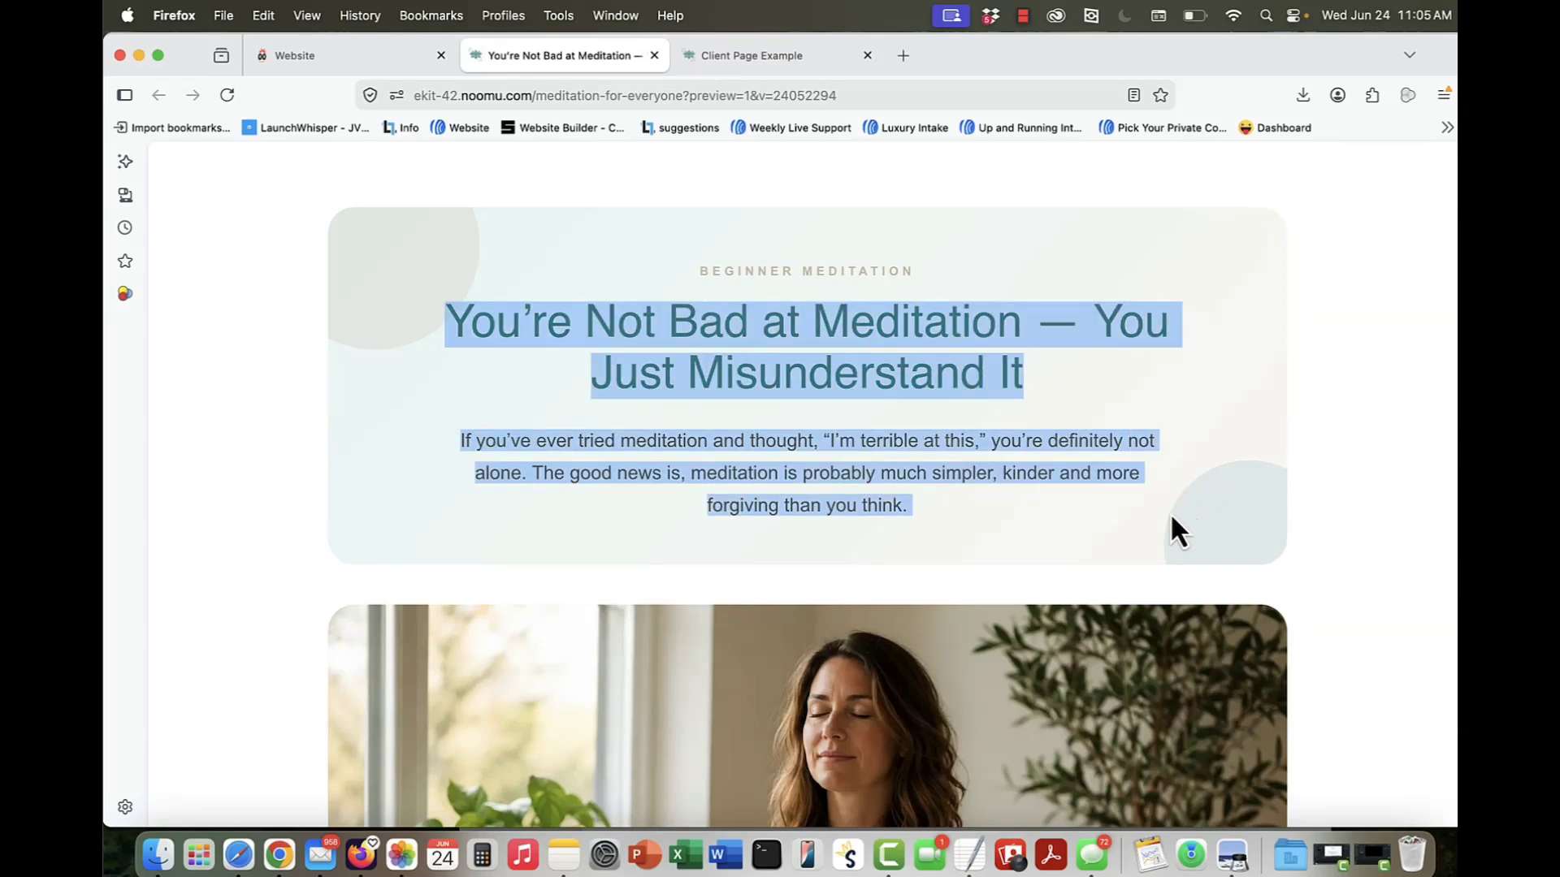
left_click(1202, 393)
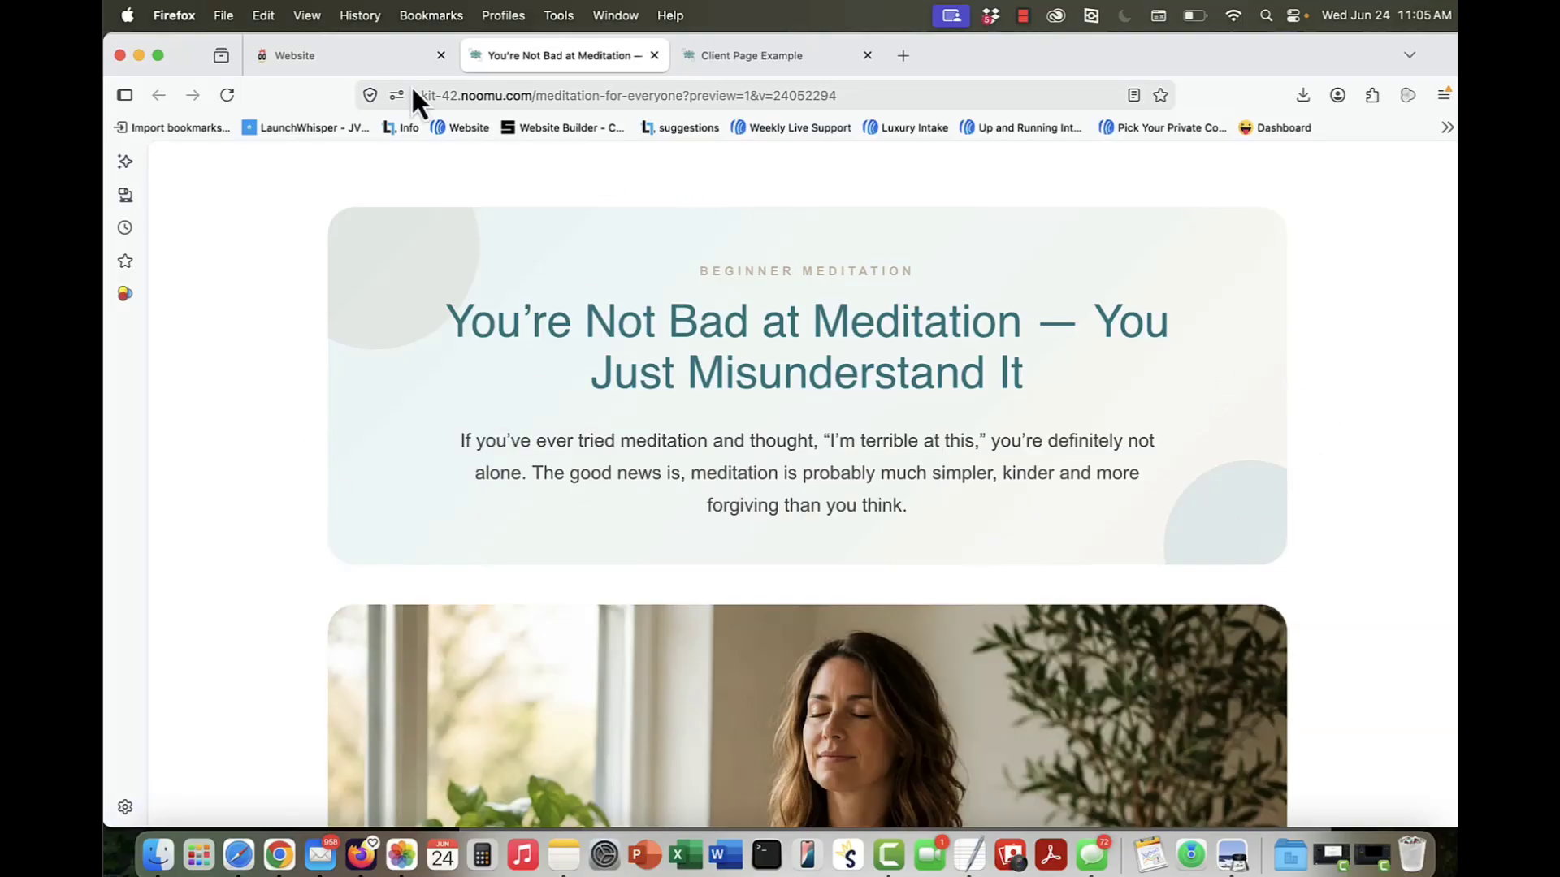
Step: Open the empty "fancy" page in the website builder and compare it with the meditation article's hero banner
mouse_move(365, 61)
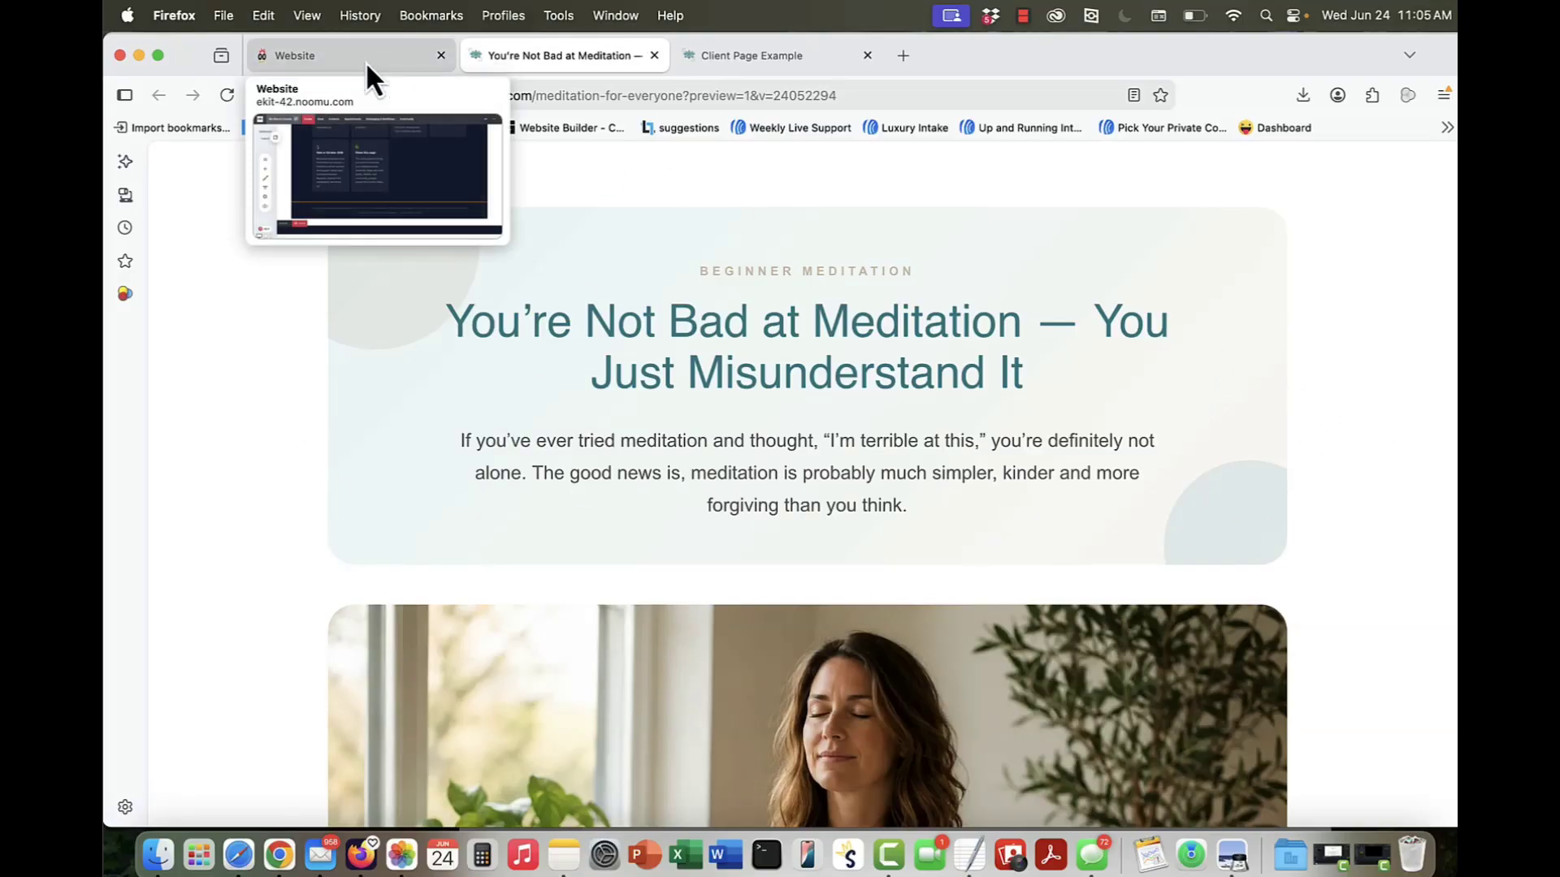
left_click(365, 61)
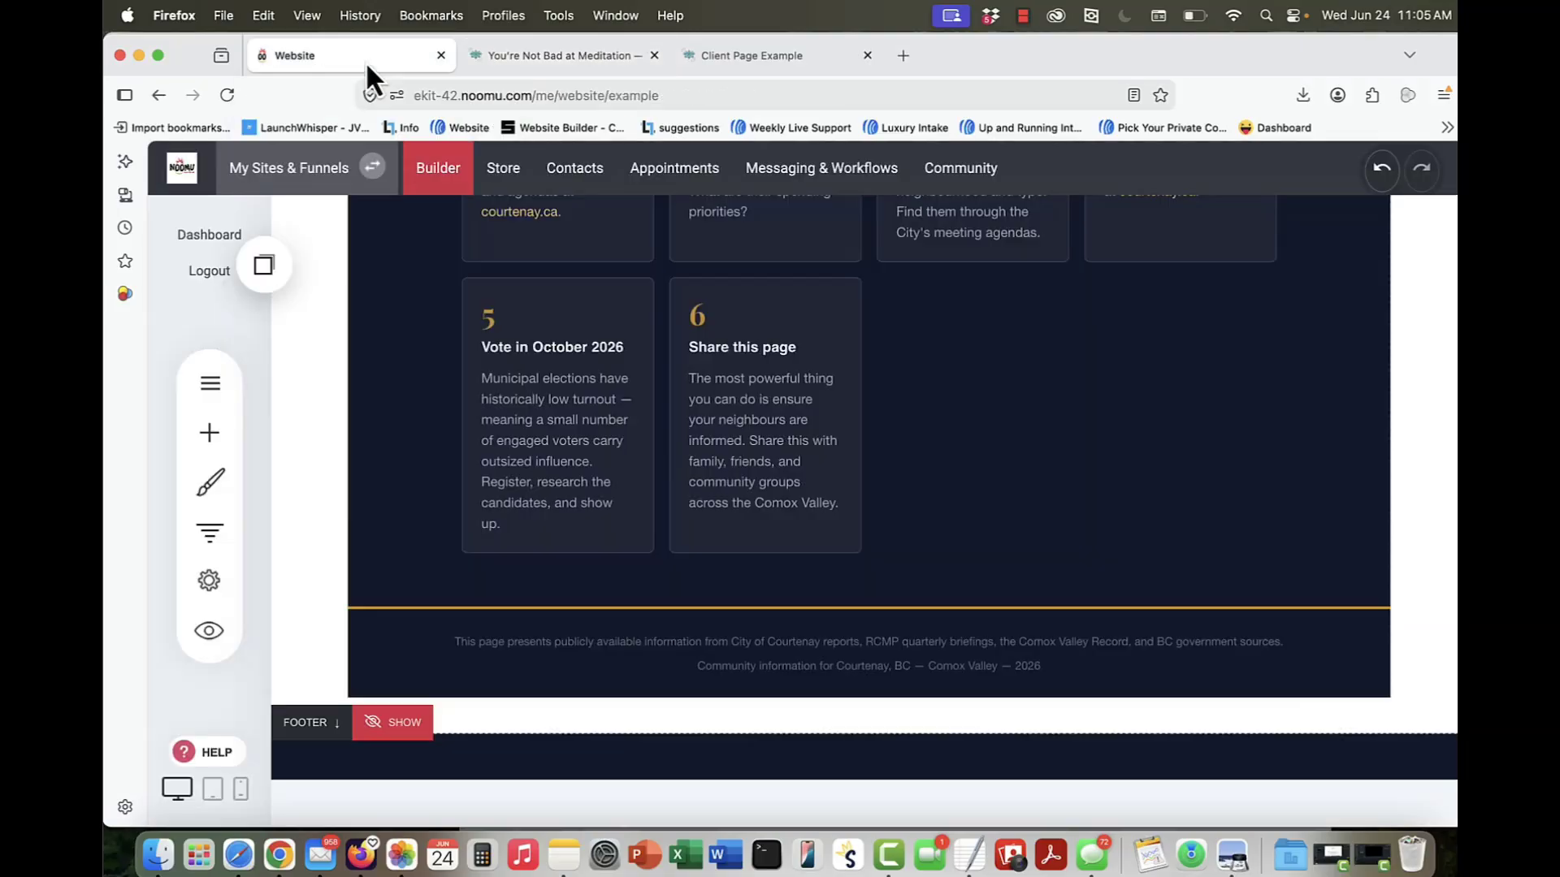
scroll(827, 481, "down", 3)
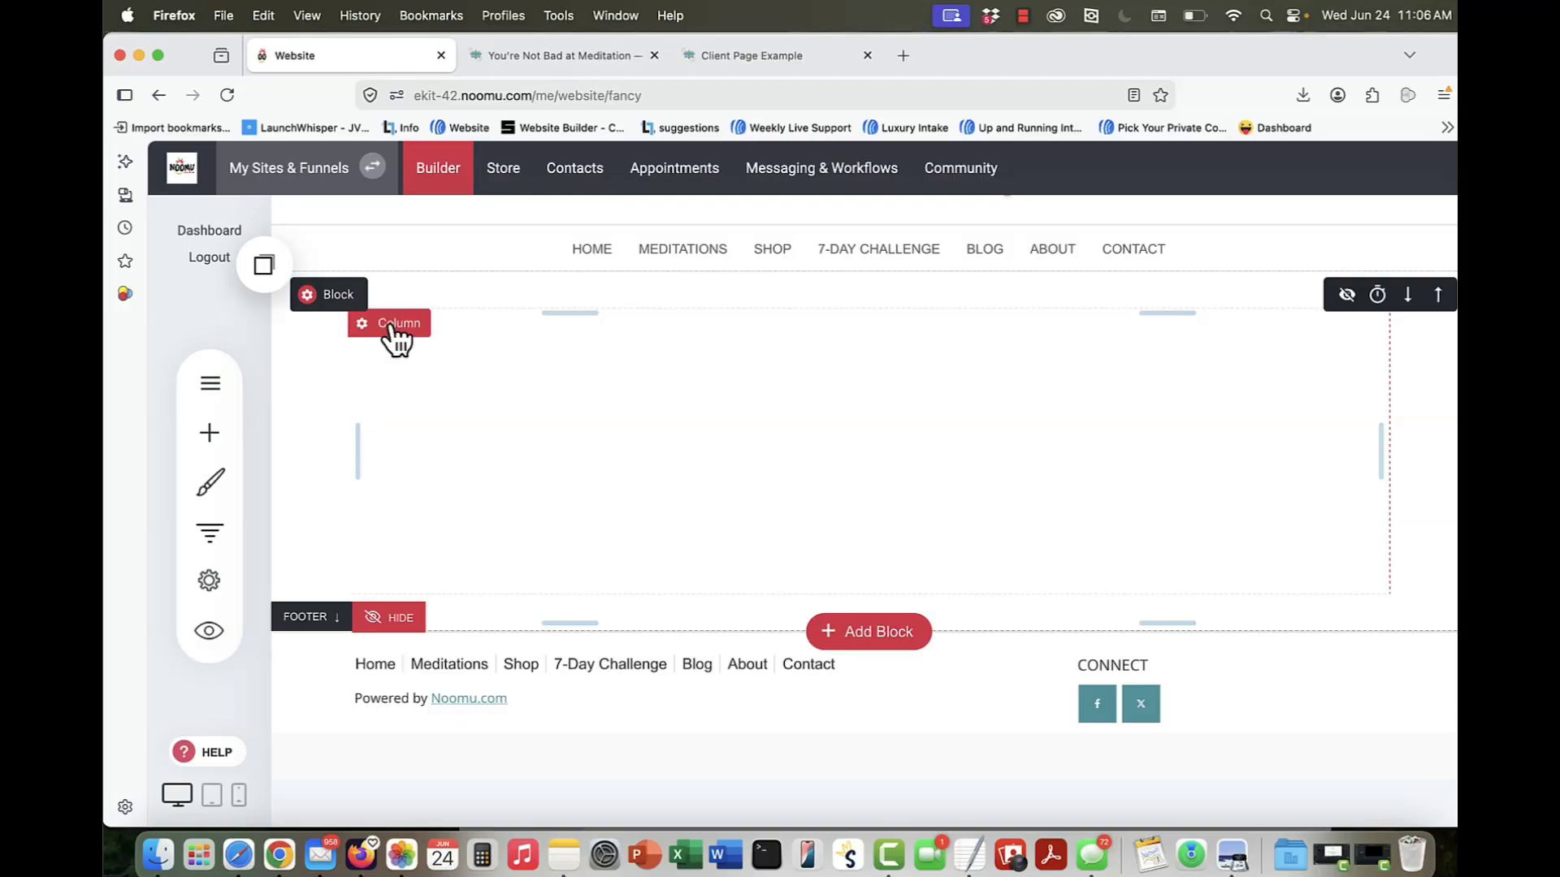
left_click(525, 58)
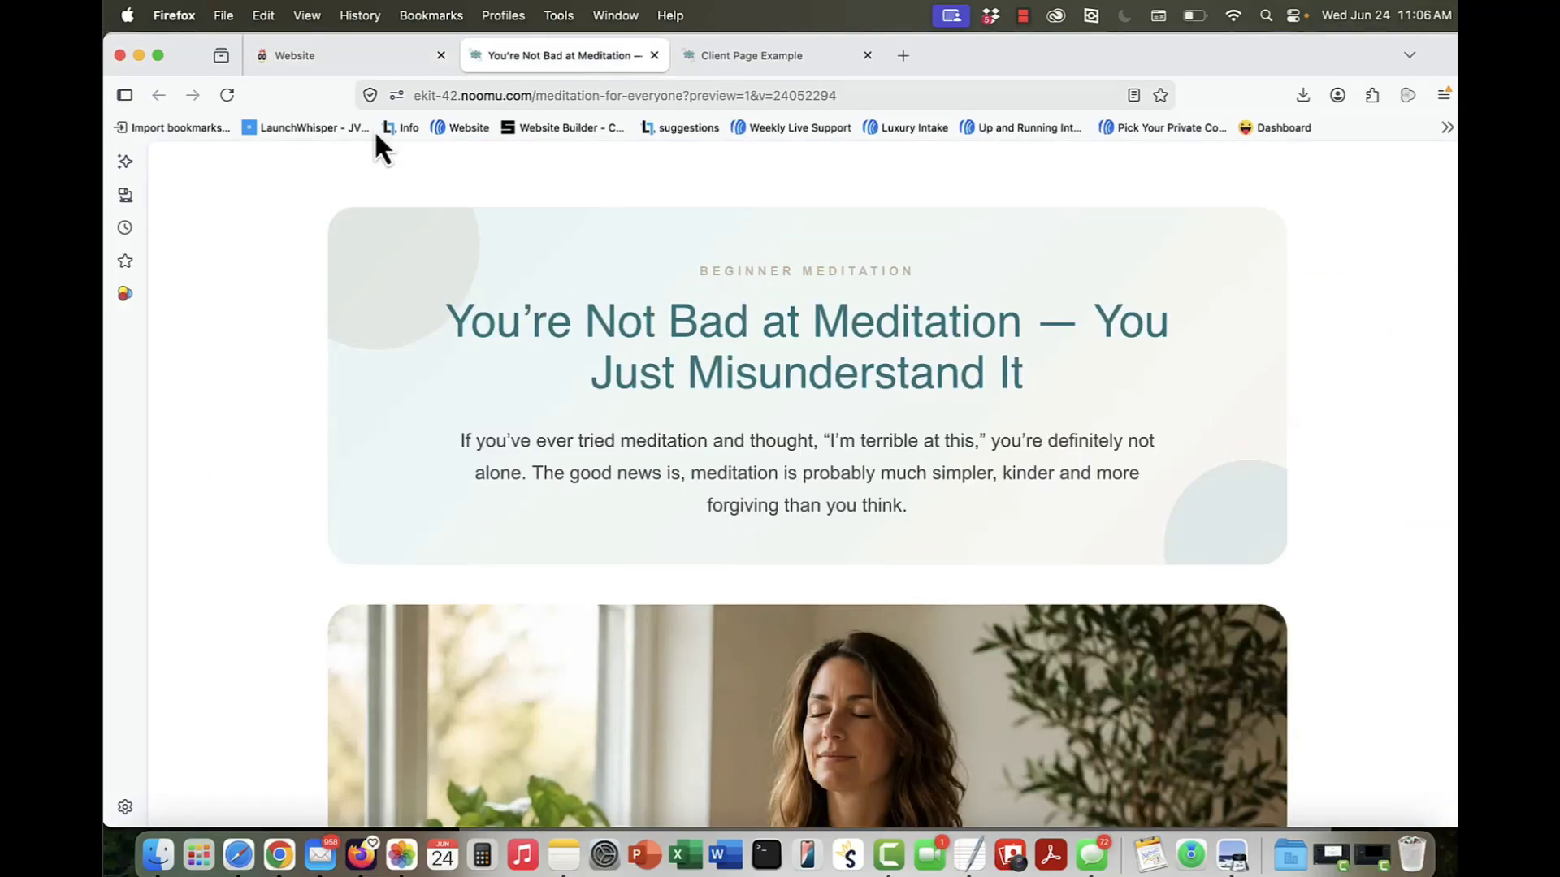
left_click(328, 57)
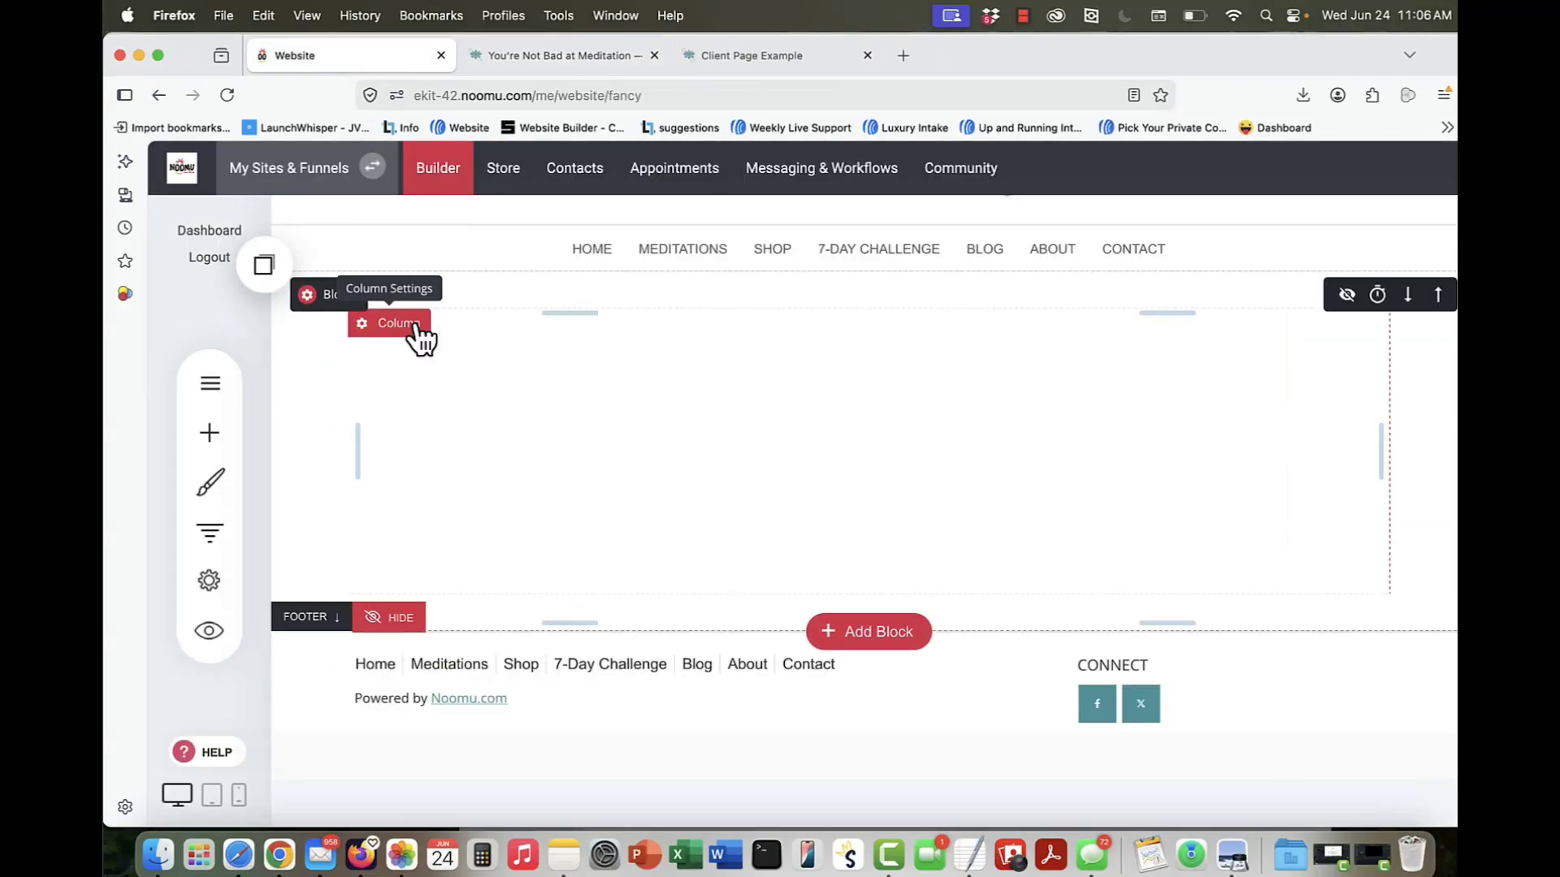
Step: Give the empty block a three-column layout with a wide middle column and widen the first column
mouse_move(855, 301)
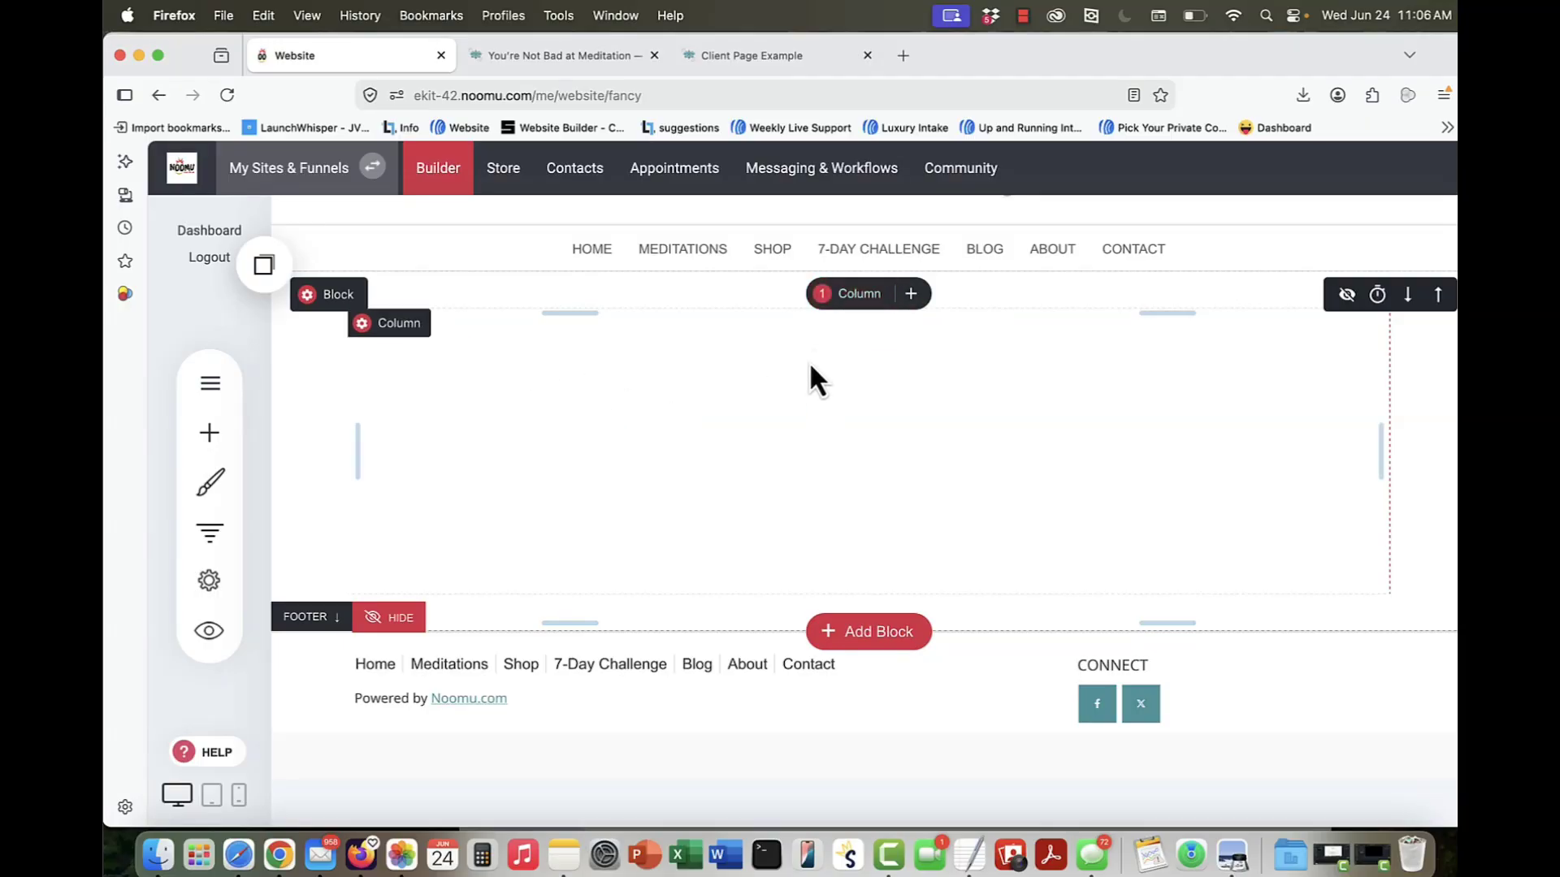
left_click(853, 303)
left_click(923, 389)
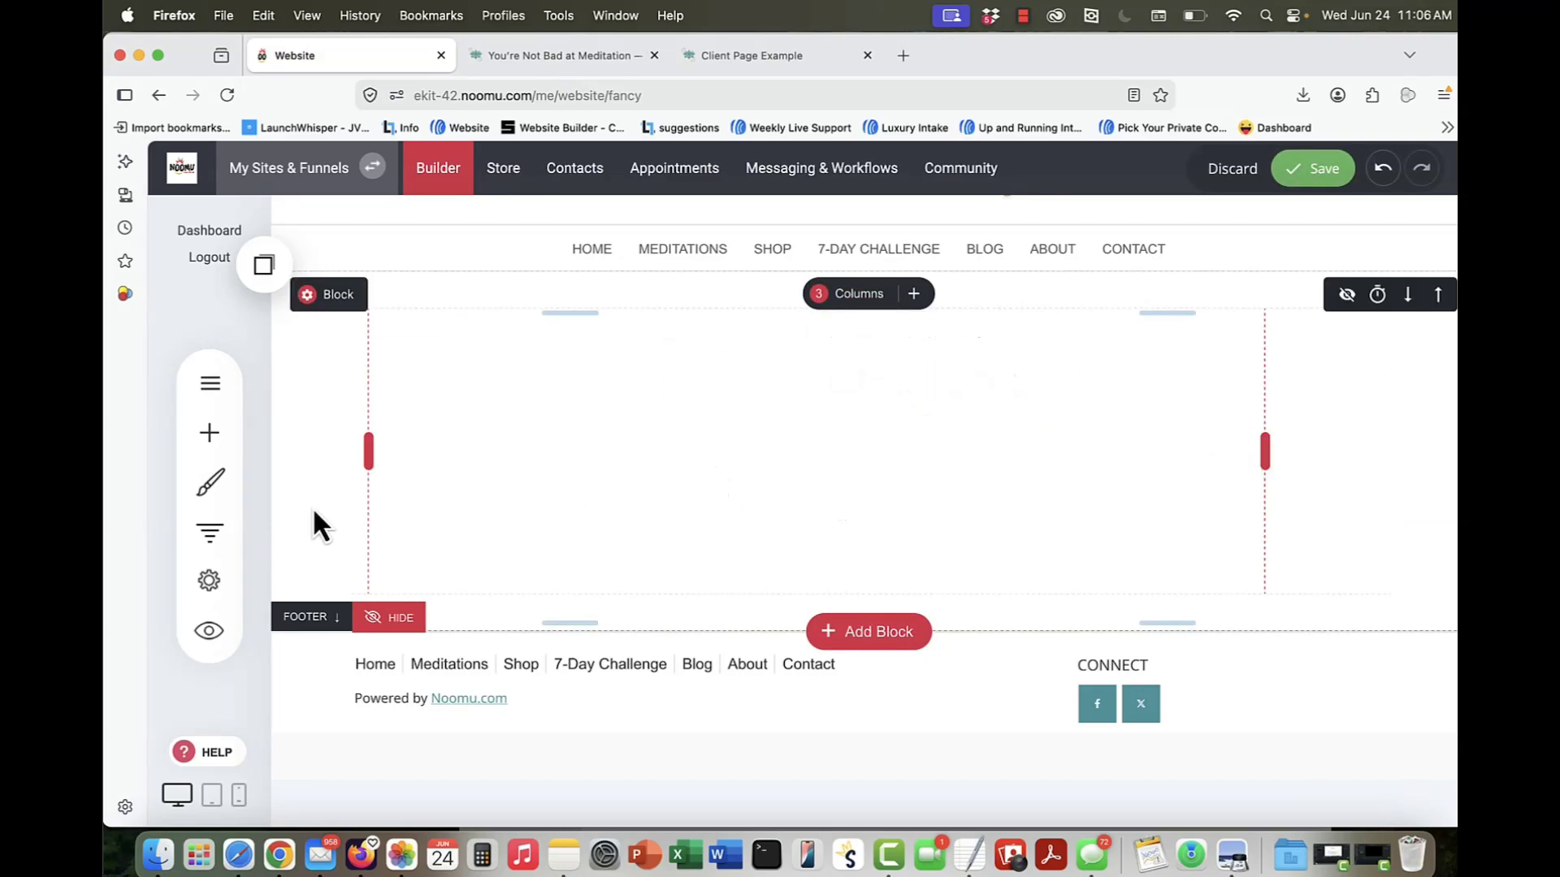
left_click_drag(357, 455, 471, 457)
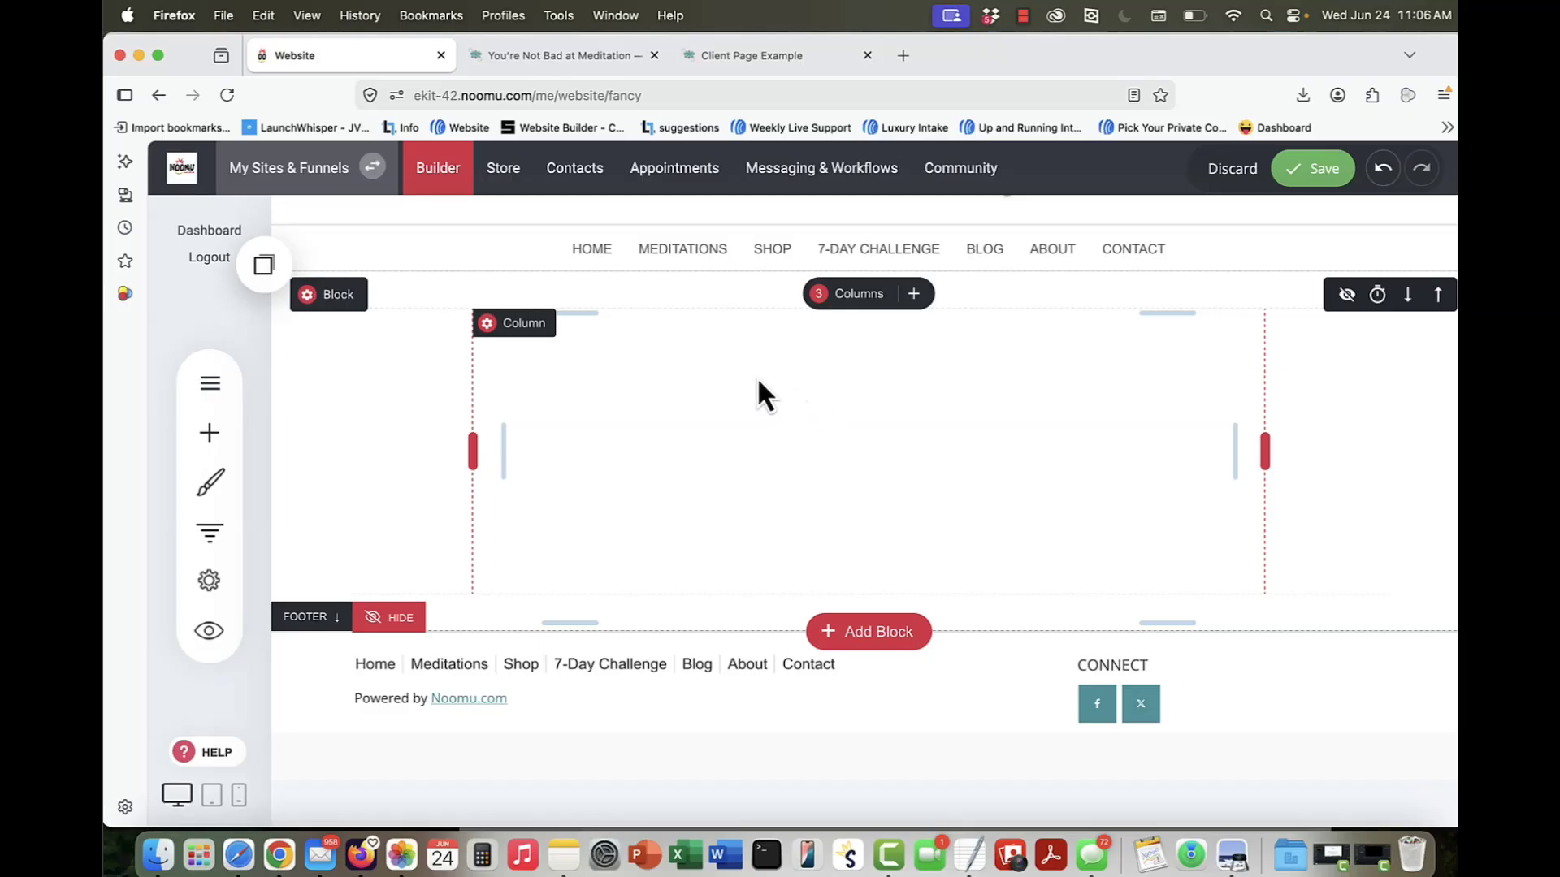
Step: Set the middle column's background to the teal global color 4A9CA4
left_click(505, 327)
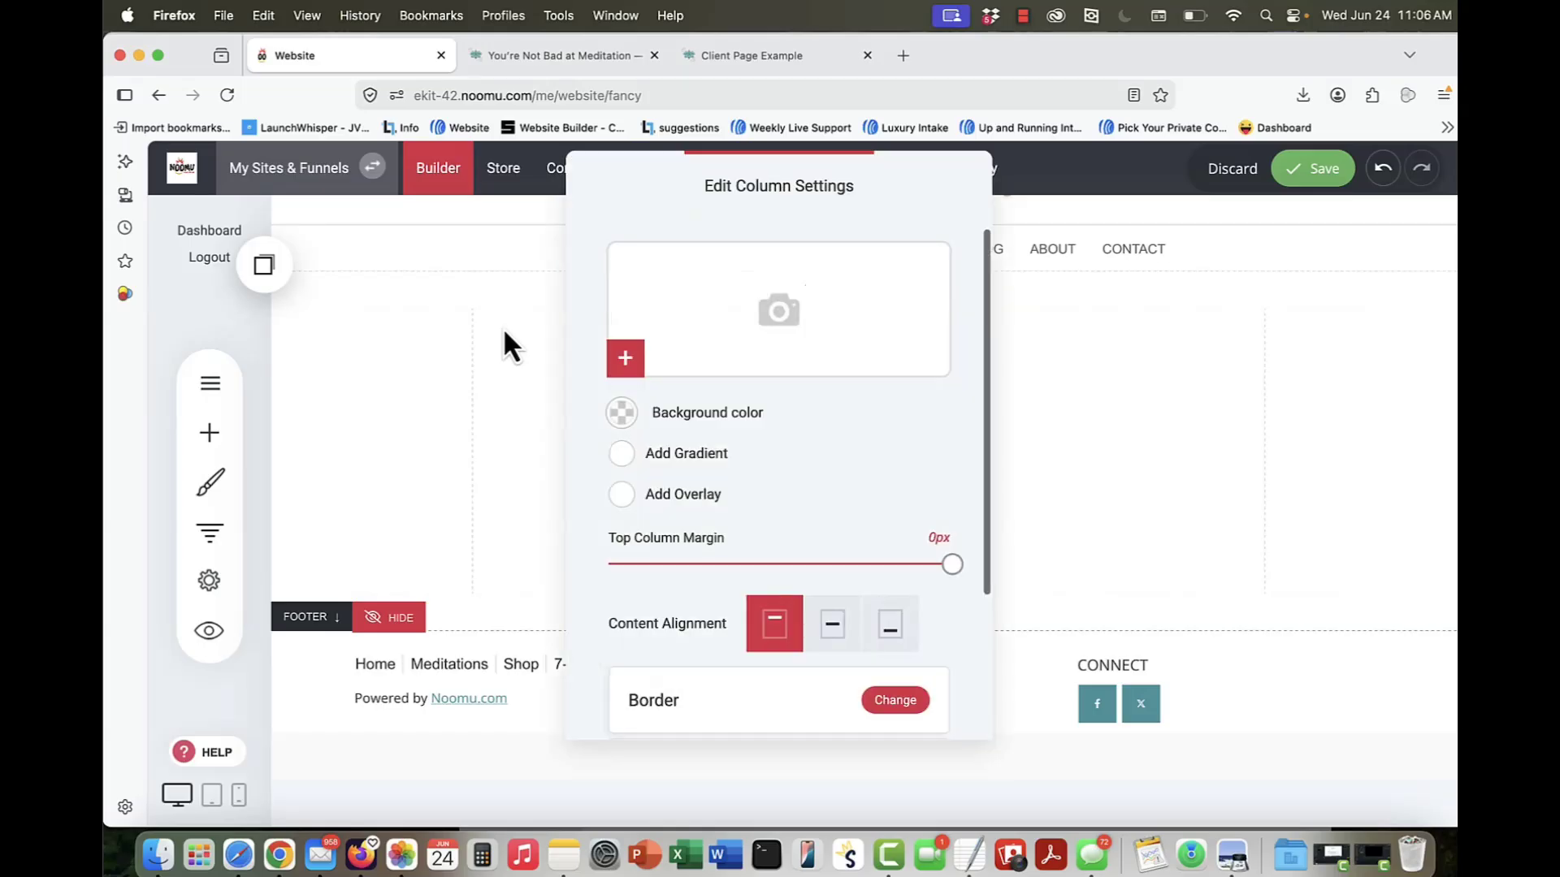
left_click(626, 417)
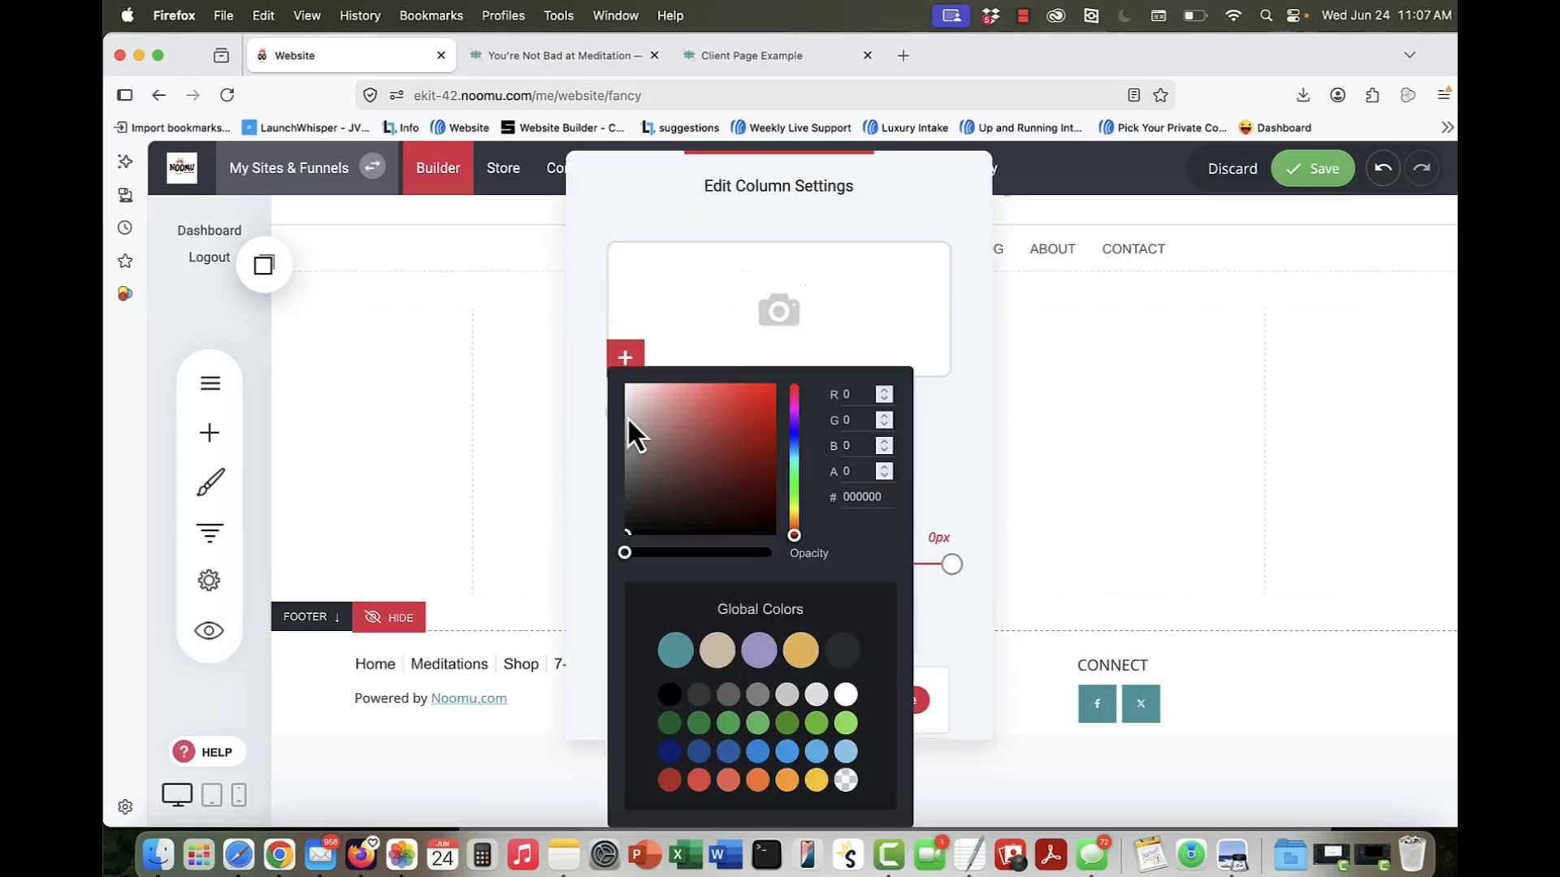
left_click(675, 654)
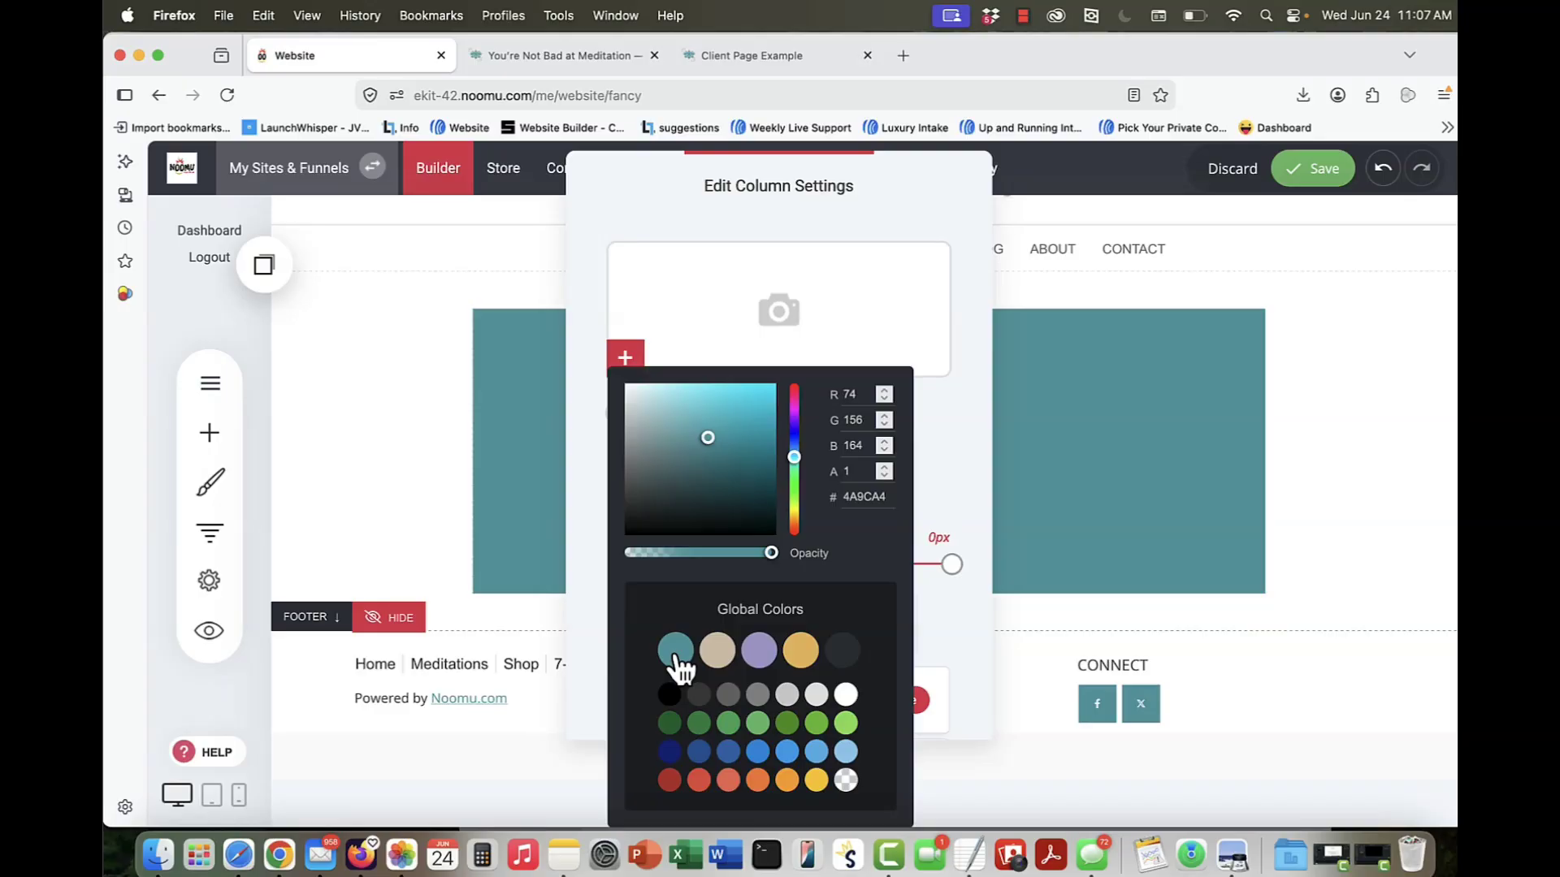
left_click(971, 359)
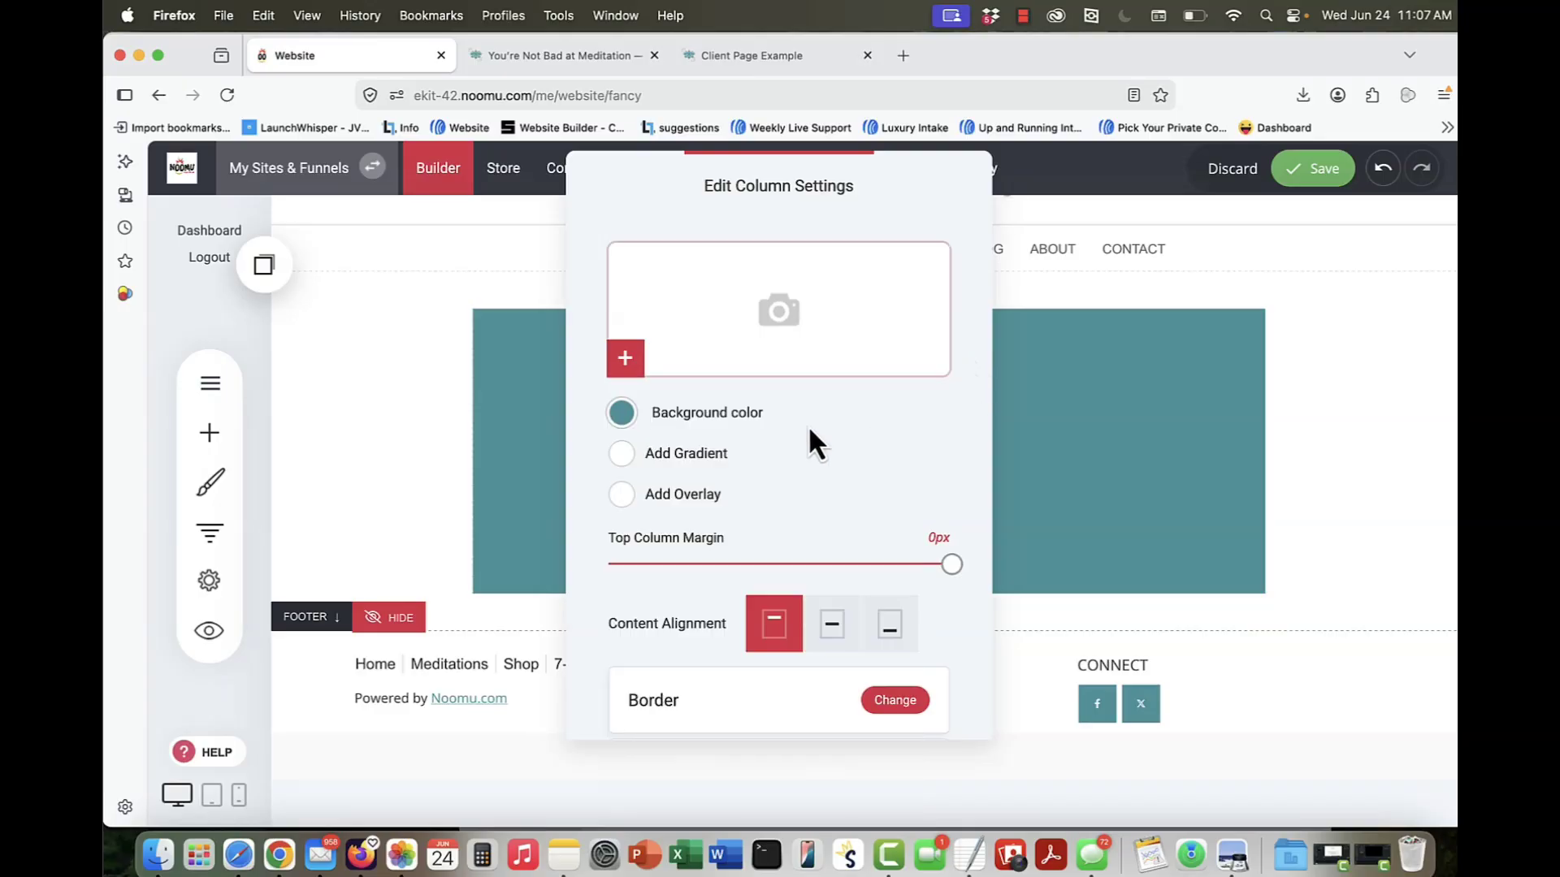
Step: Add a linear gradient to the middle column, angled so teal at the upper left blends into tan at the lower right
left_click(622, 453)
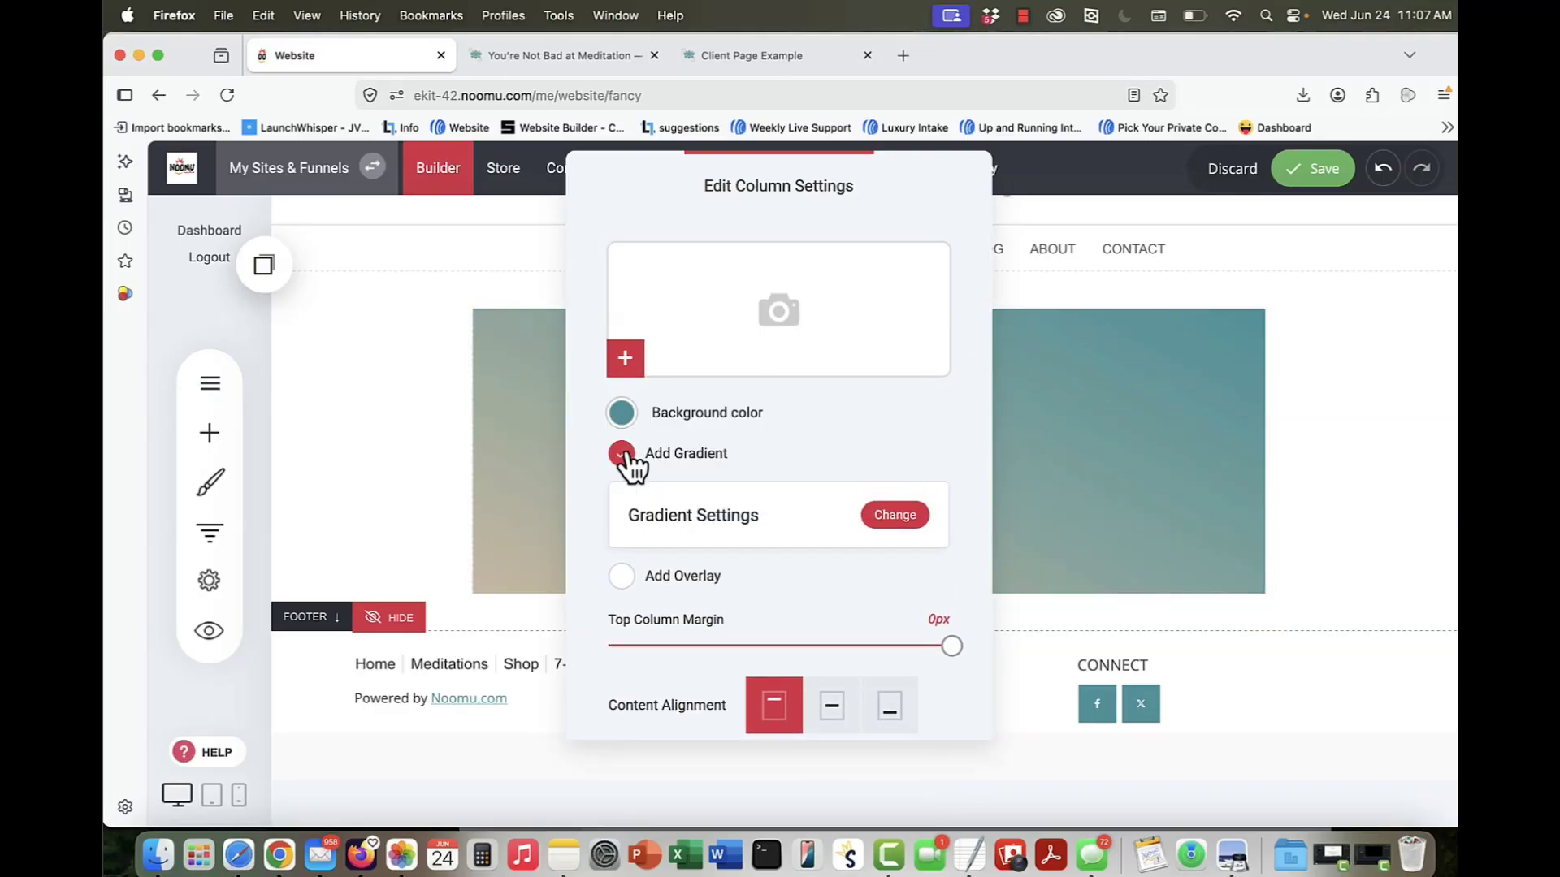
left_click(885, 520)
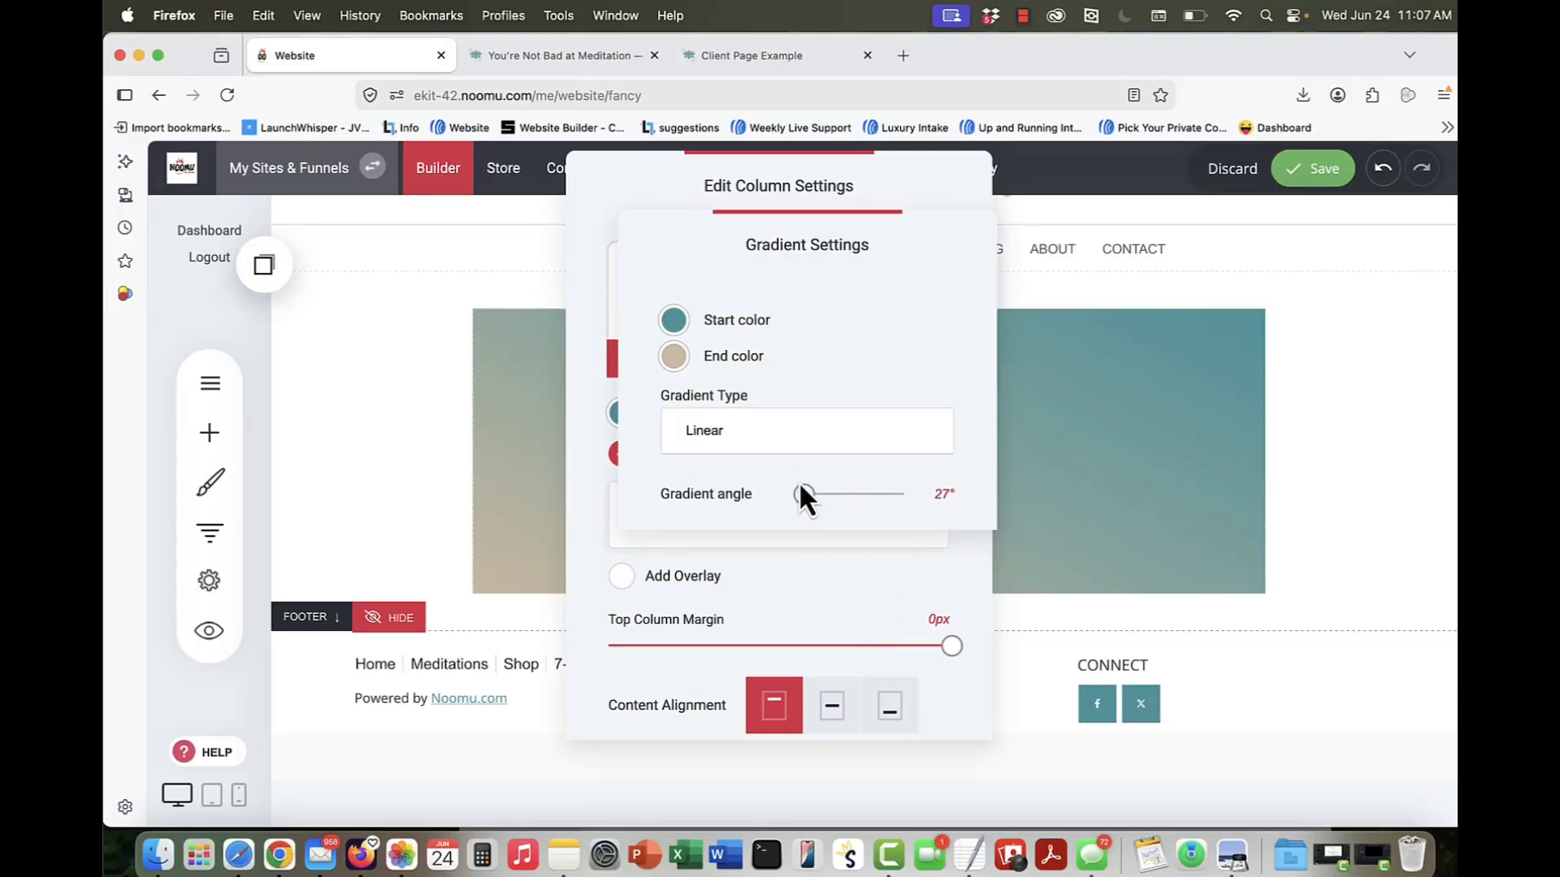
left_click_drag(801, 488, 889, 514)
left_click(1154, 435)
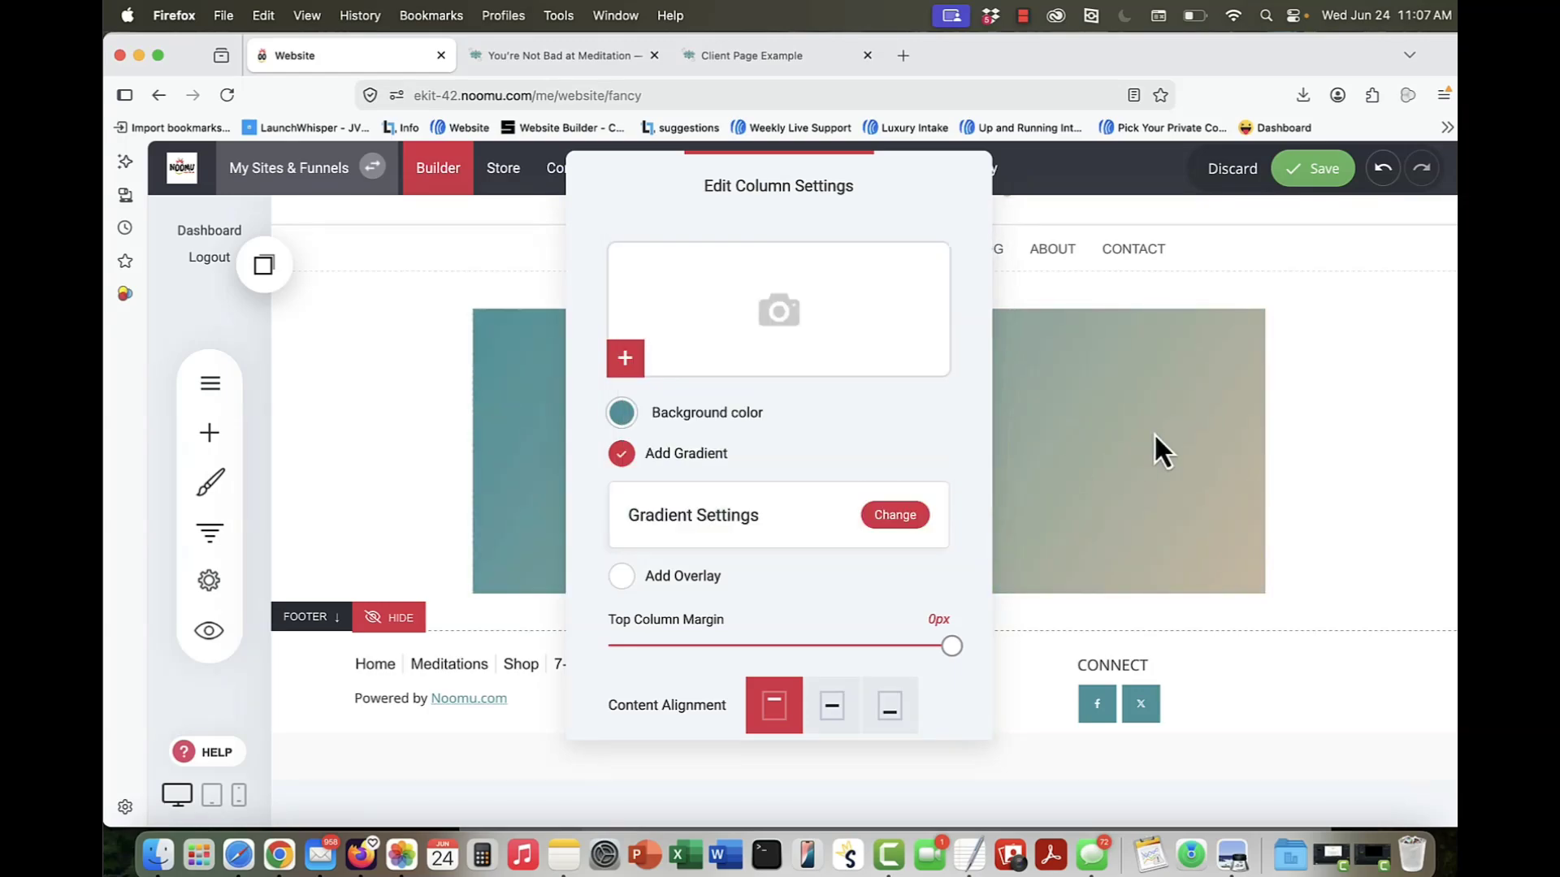
left_click(1154, 436)
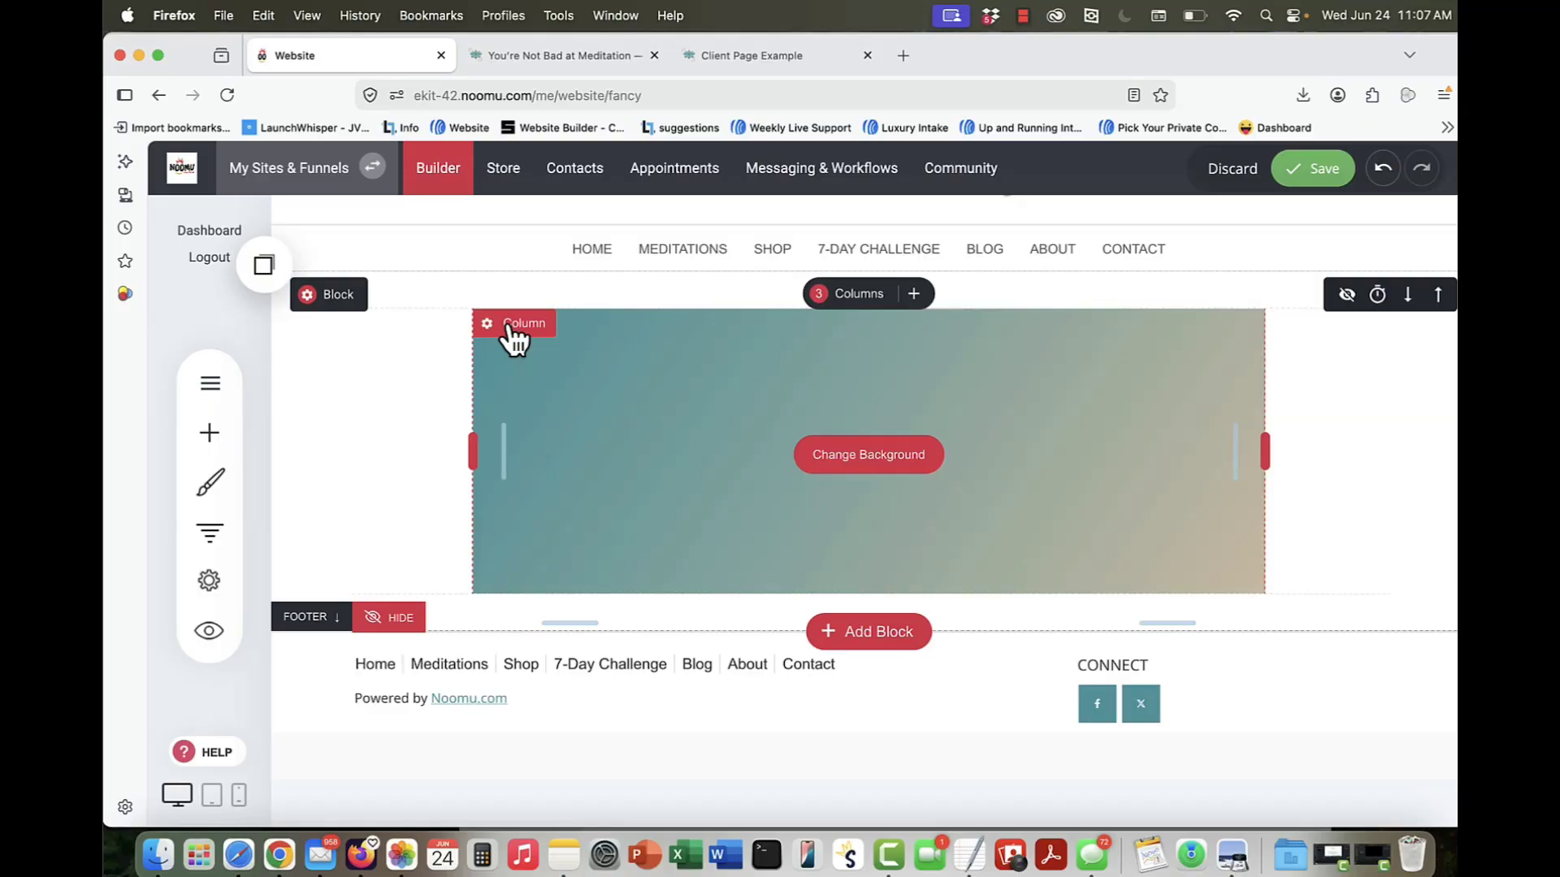
Step: Review the middle column's background settings and compare the column with the meditation page's hero banner
left_click(857, 455)
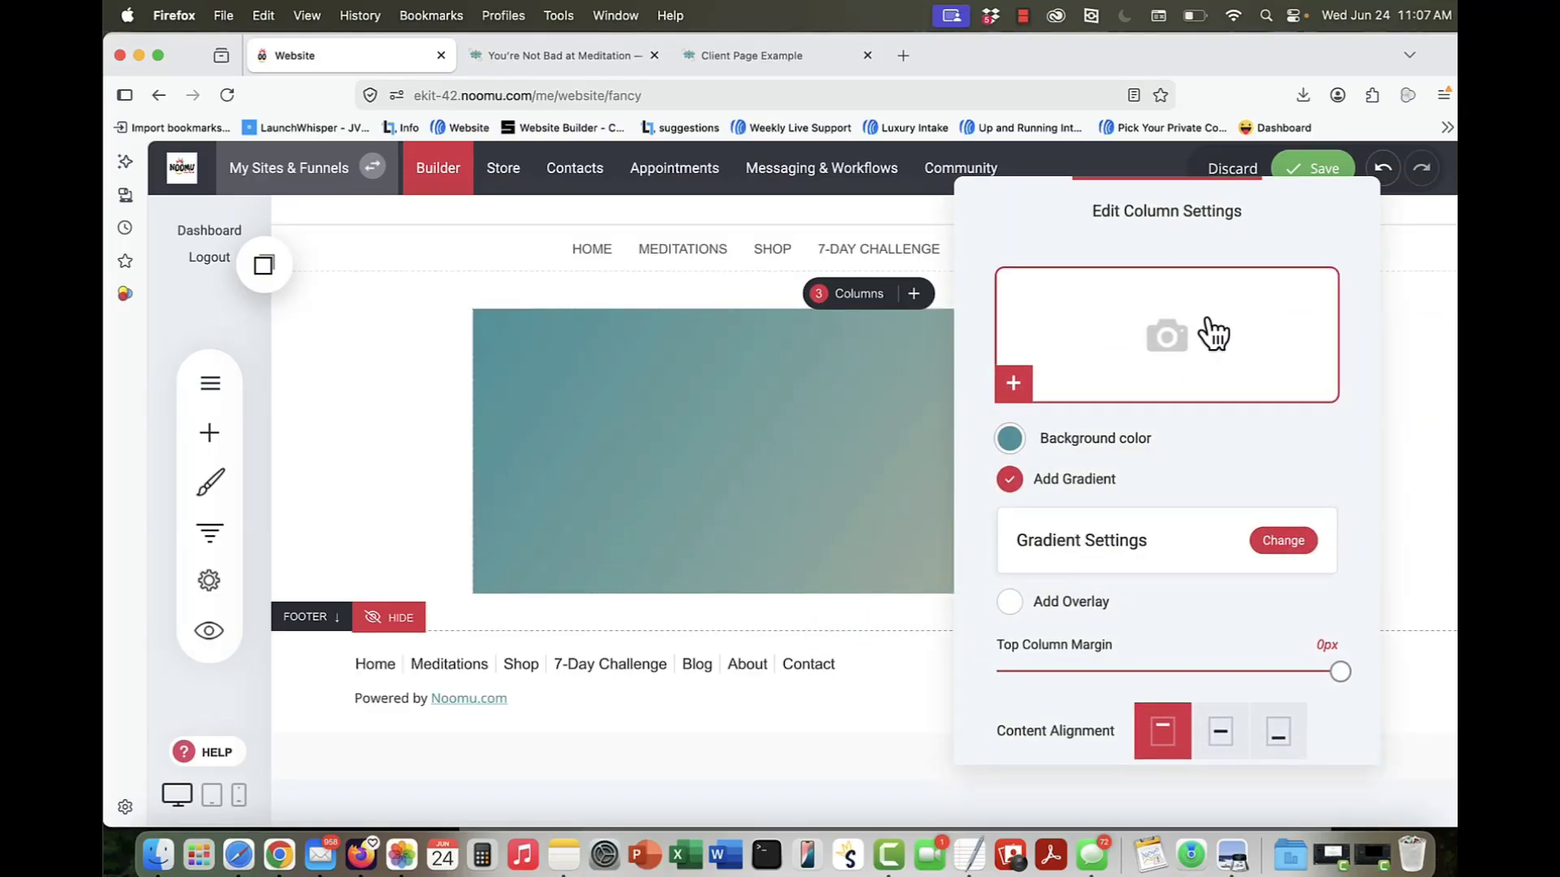
left_click(748, 441)
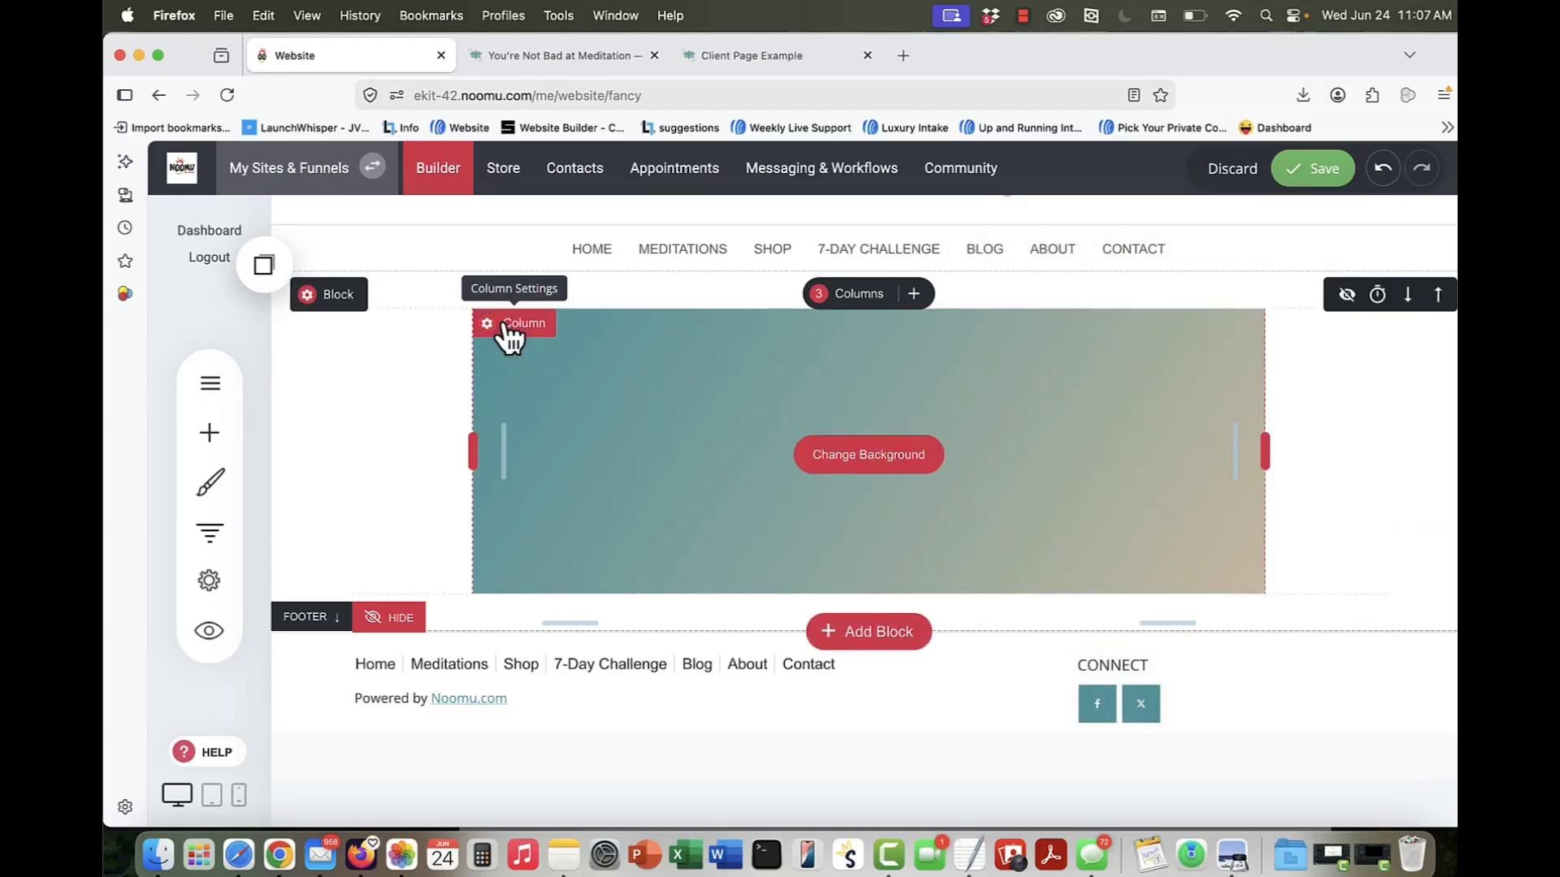
left_click(533, 57)
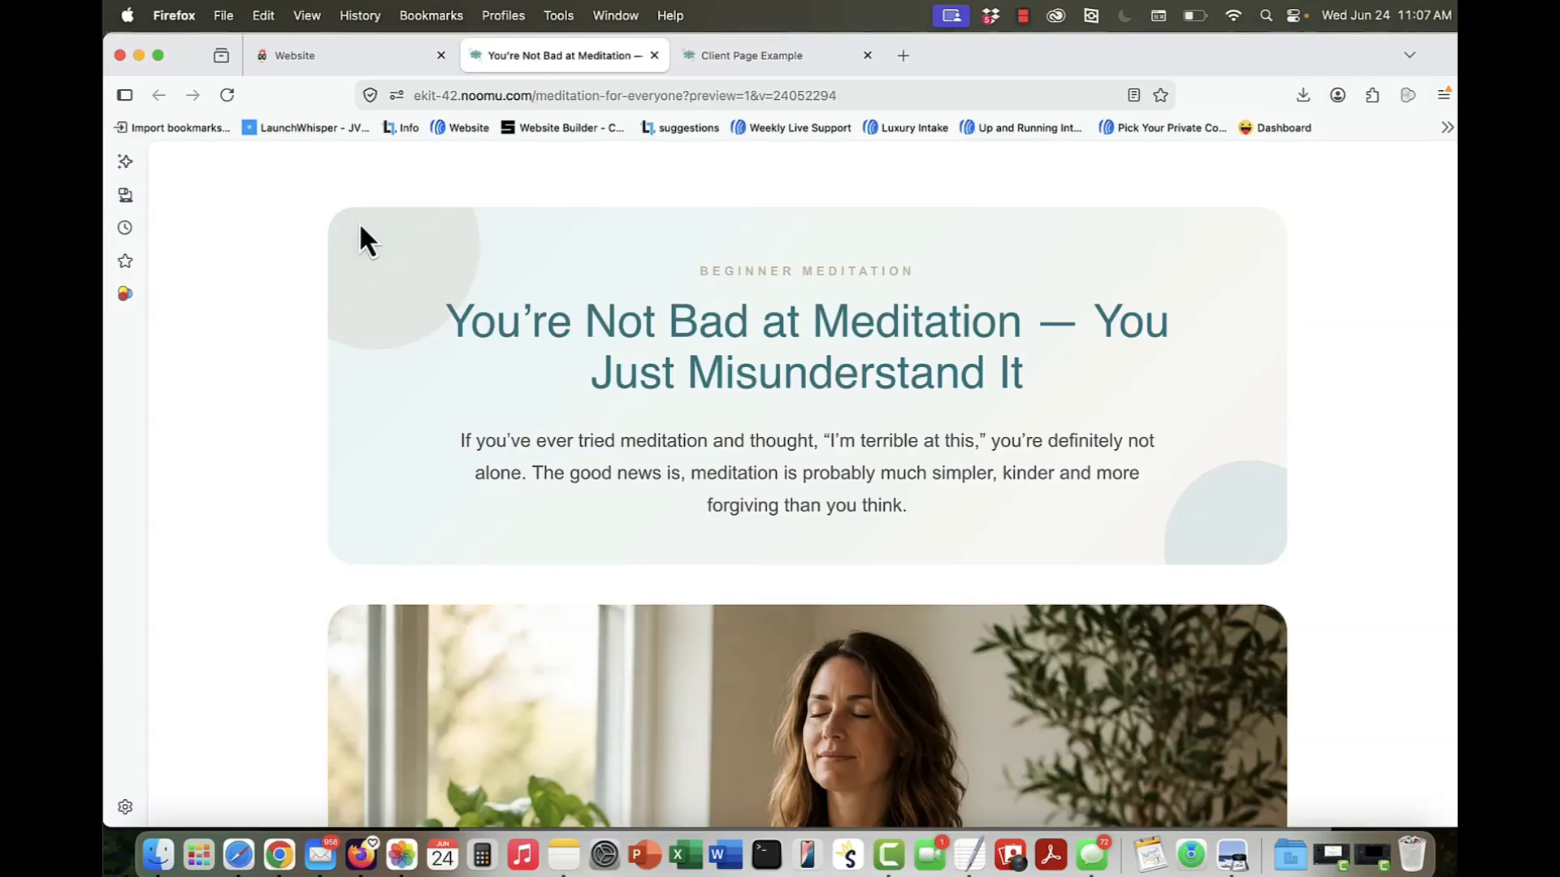
left_click(336, 57)
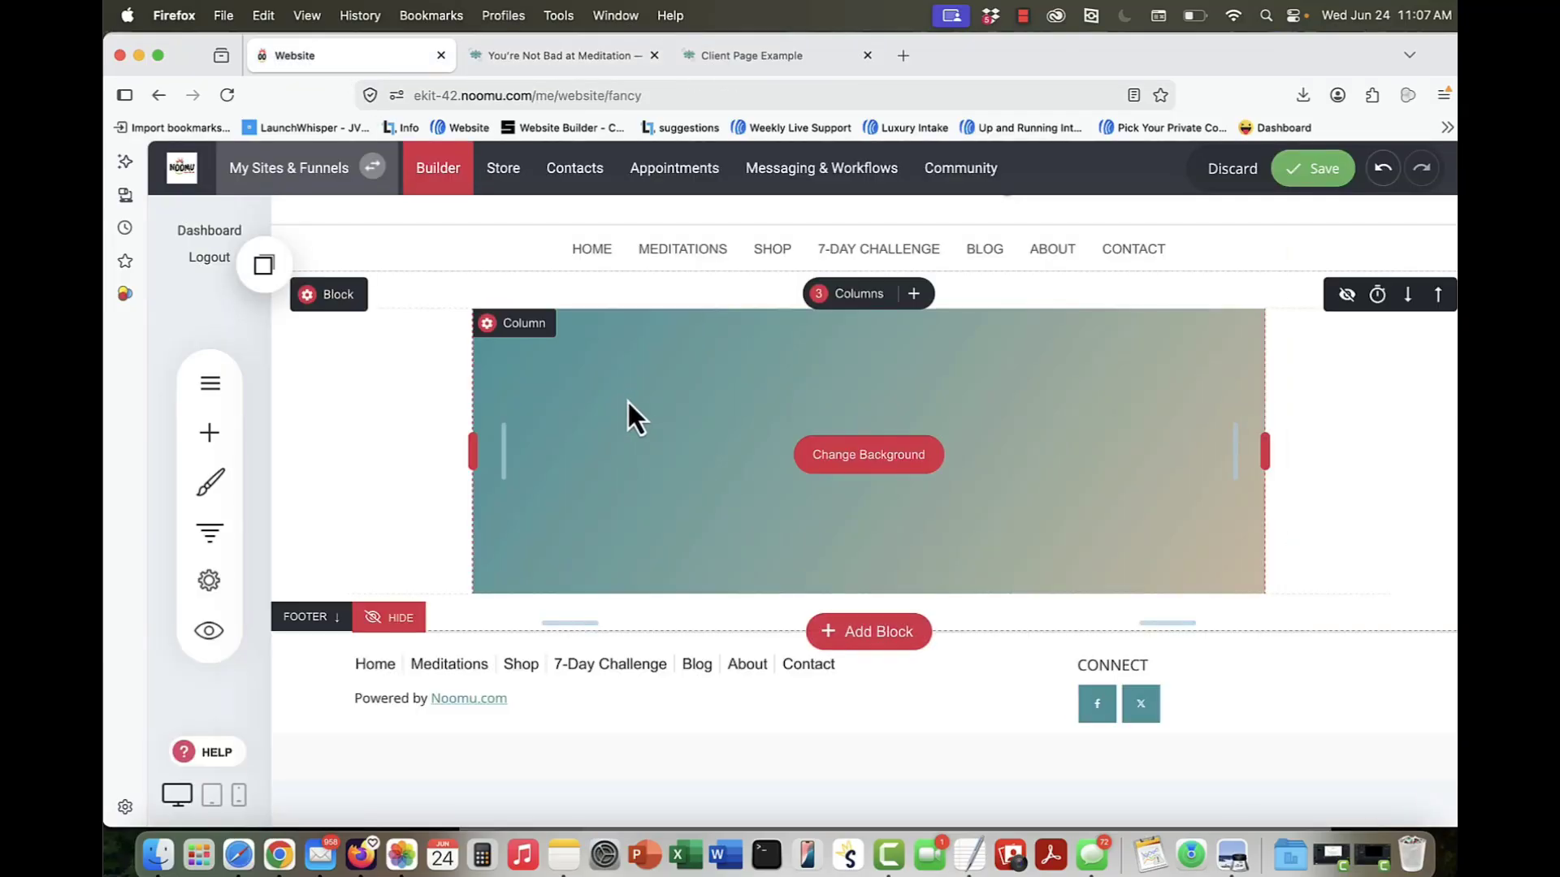
left_click(491, 333)
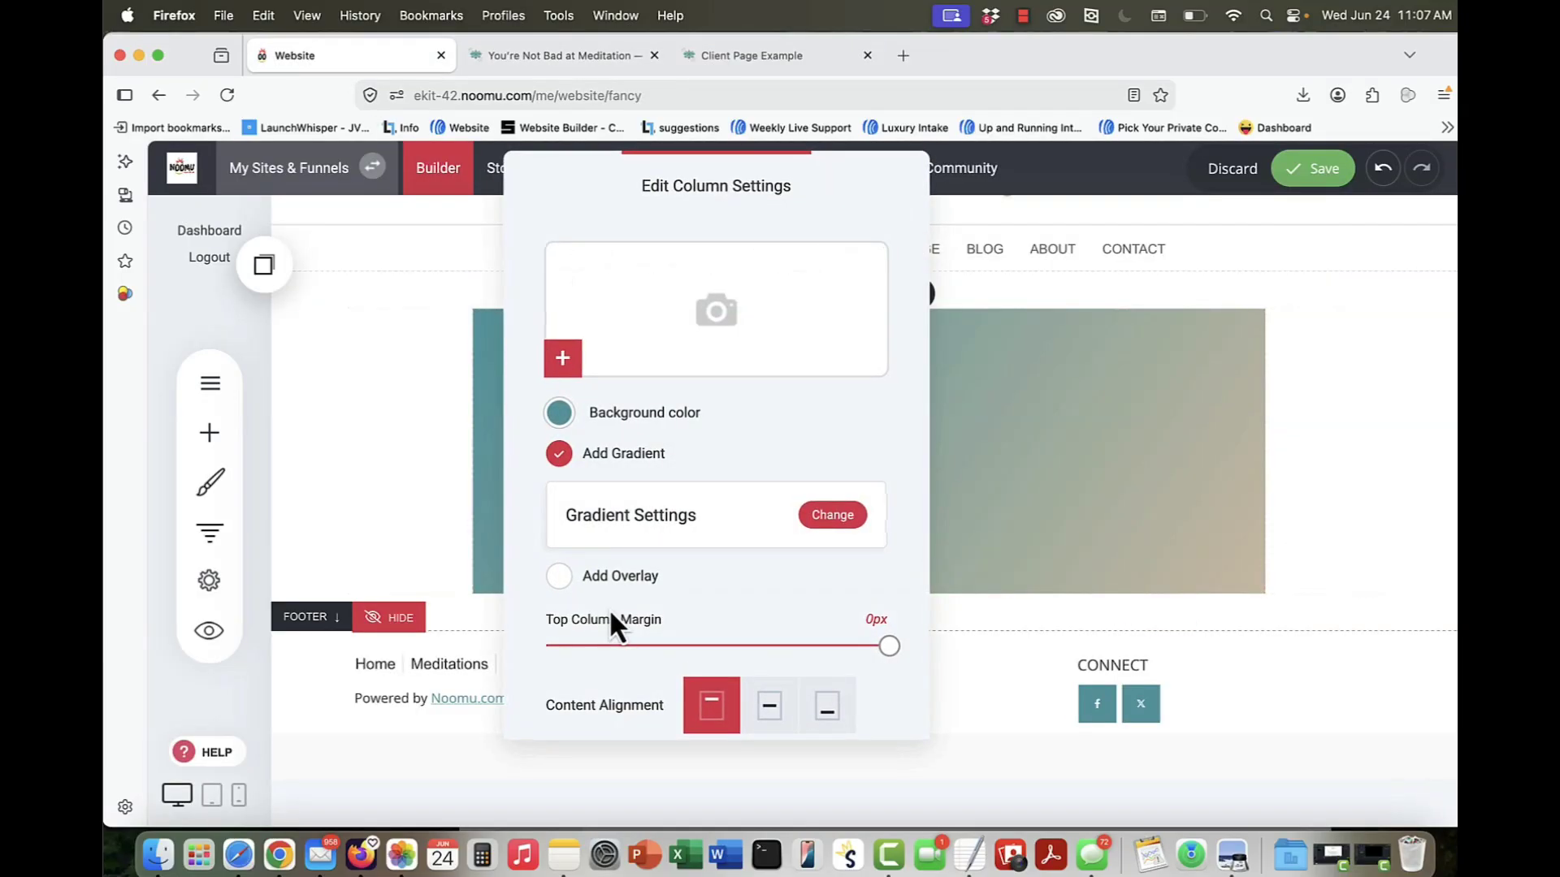
scroll(757, 522, "down", 3)
key("Escape")
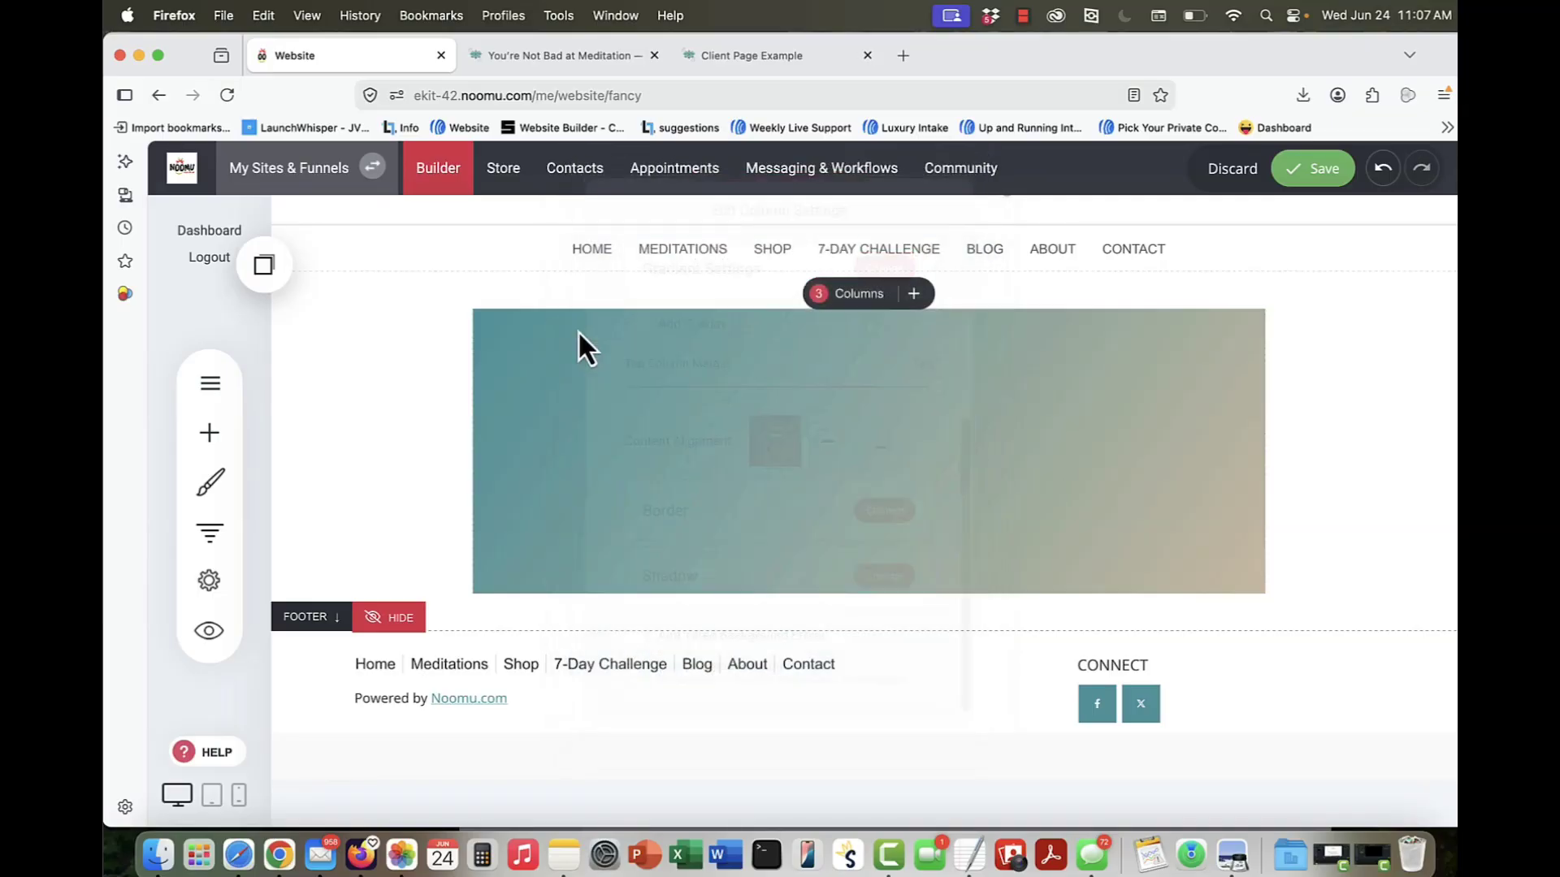
Step: Round the corners of the middle gradient column with a border radius of 40px
left_click(519, 324)
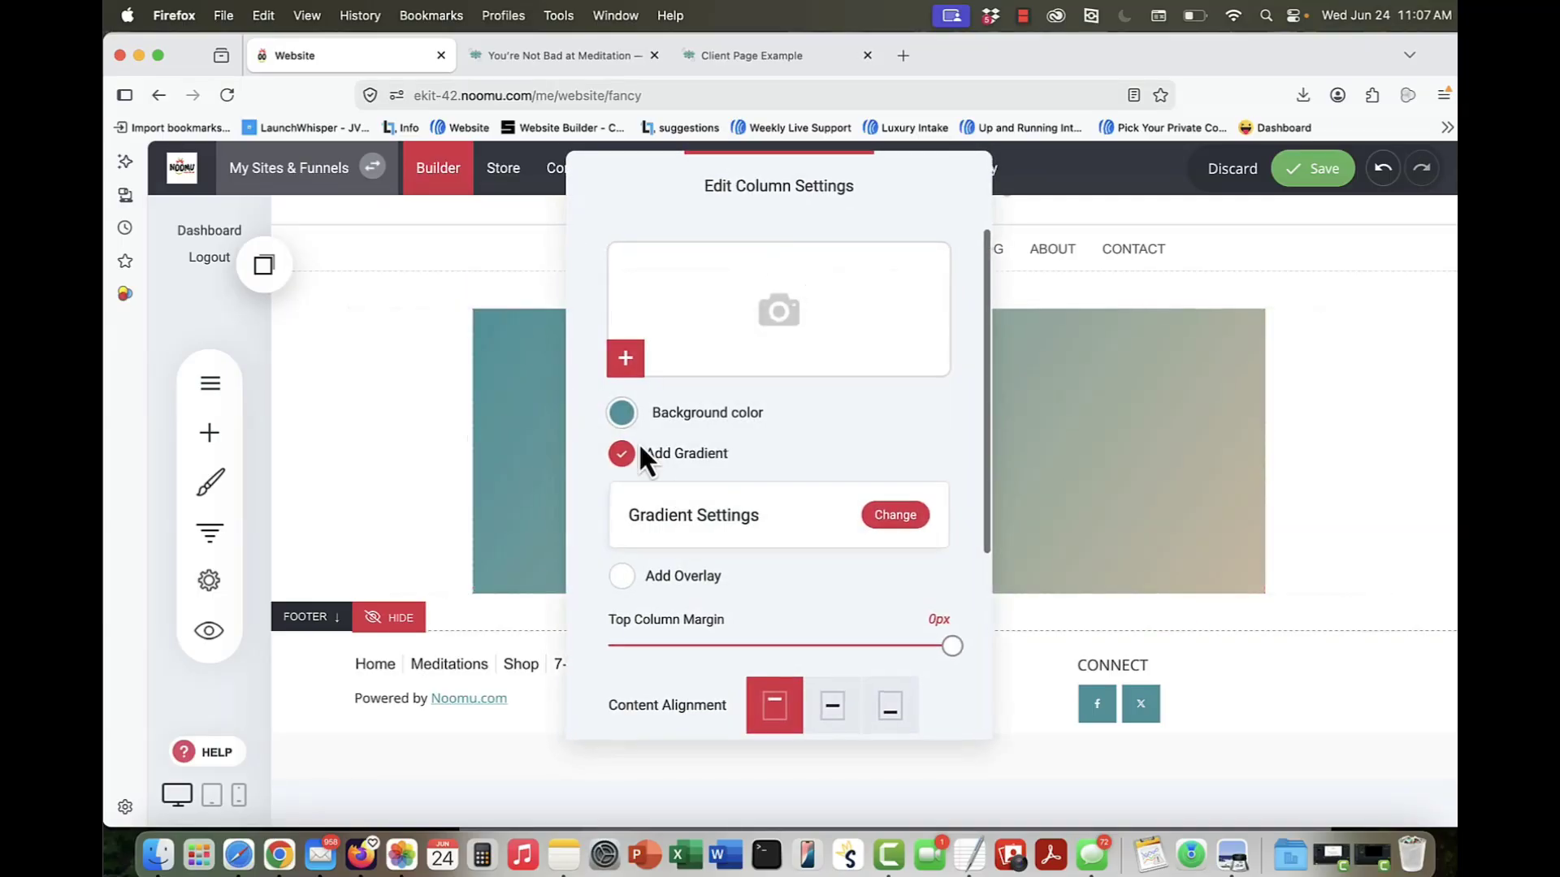
scroll(676, 487, "down", 3)
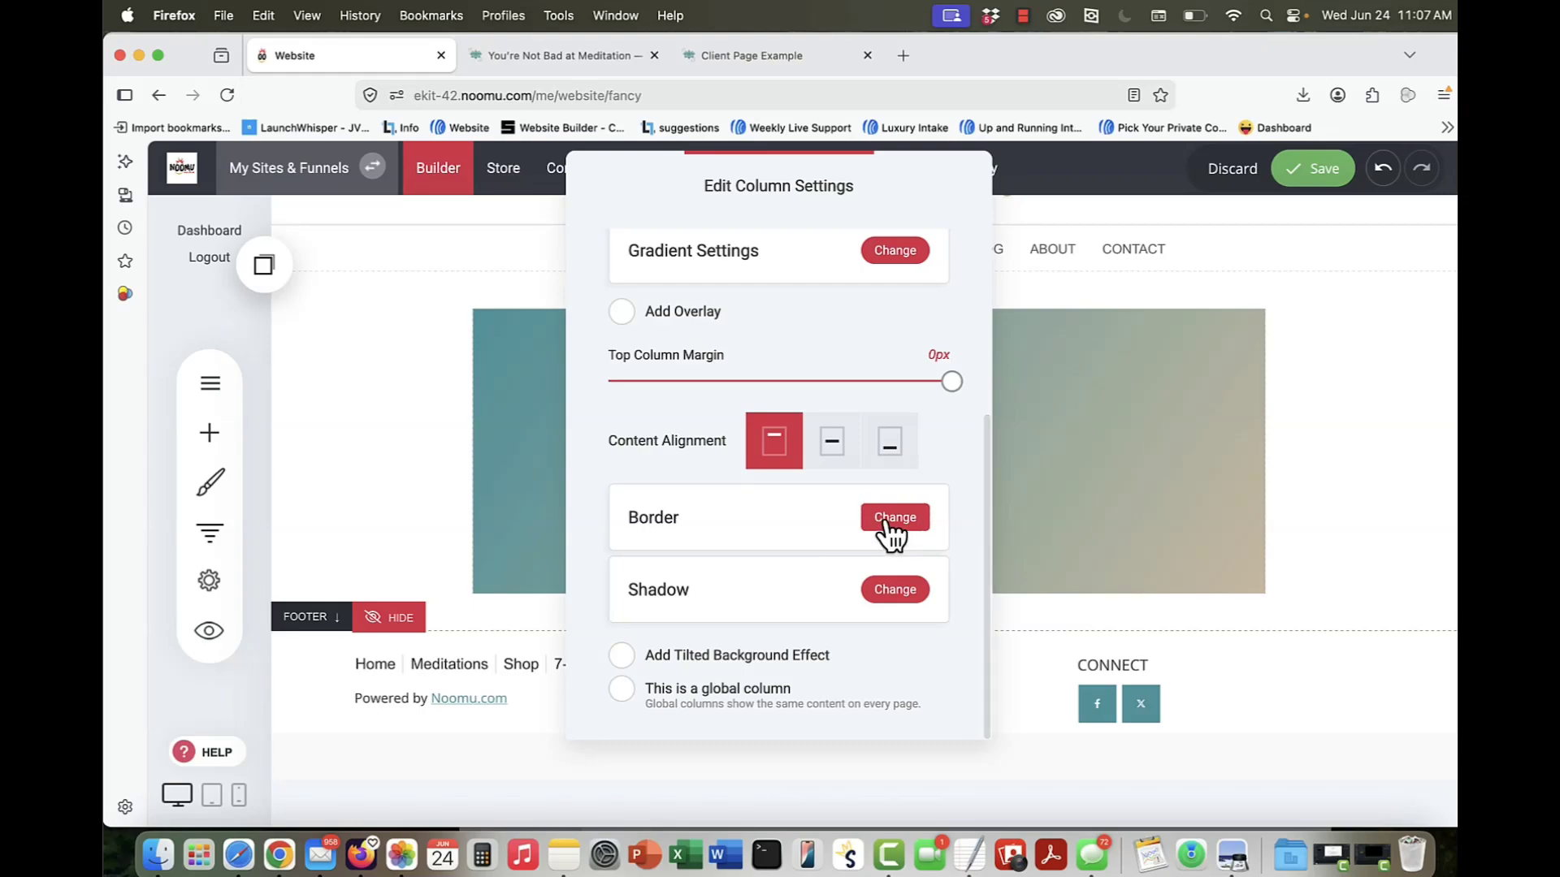
left_click(889, 523)
left_click_drag(801, 415, 828, 419)
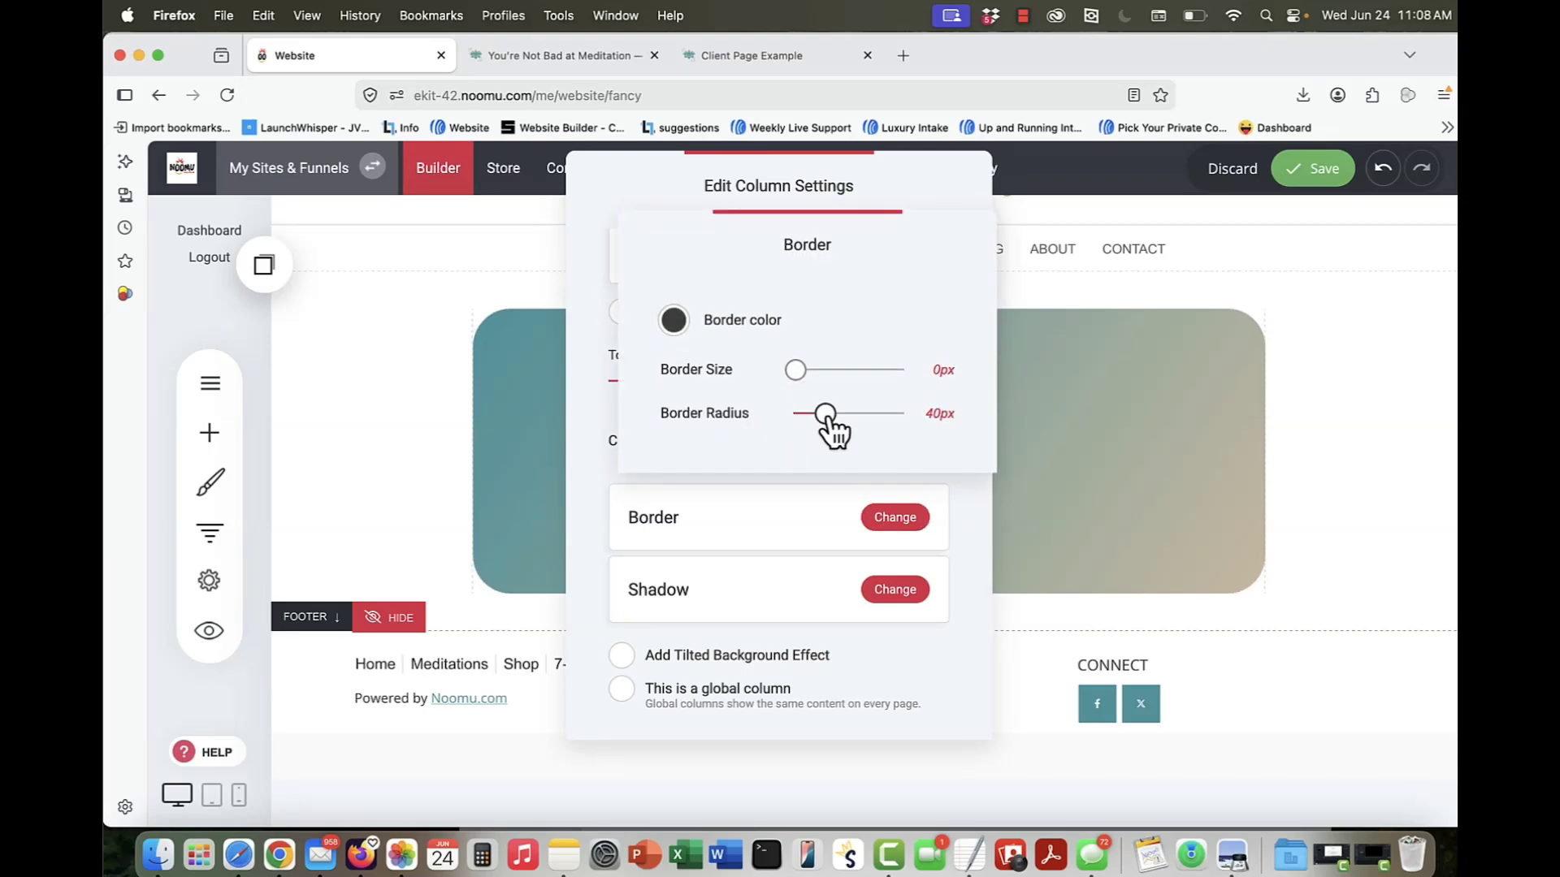
left_click(977, 637)
Step: Add an inner shadow to the middle column and set its shadow color to dark gray 3E3E3E
left_click(894, 592)
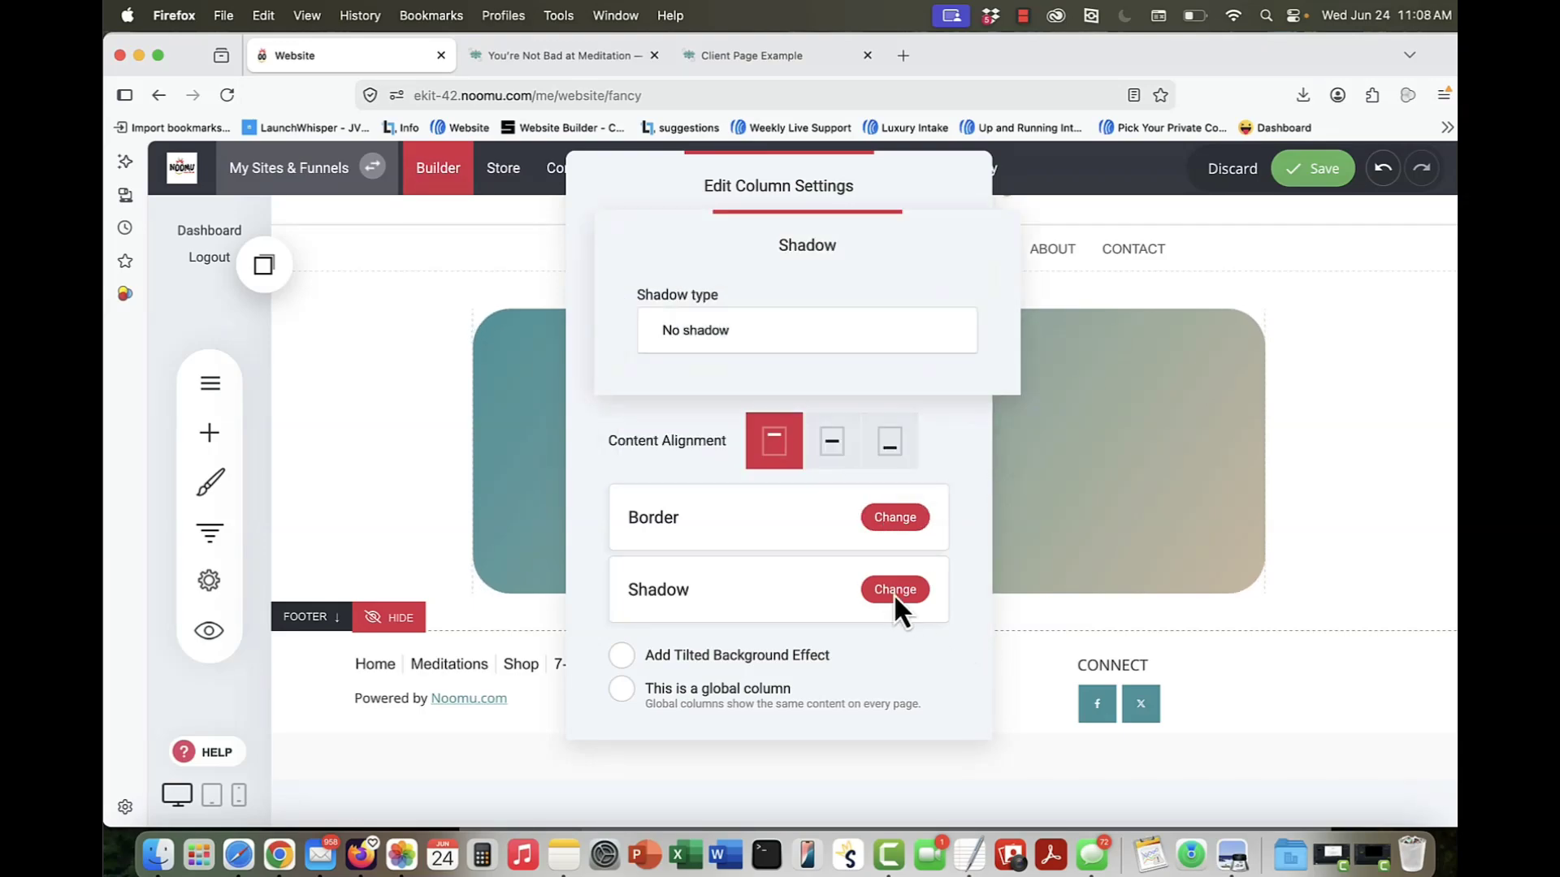
left_click(734, 343)
left_click(738, 374)
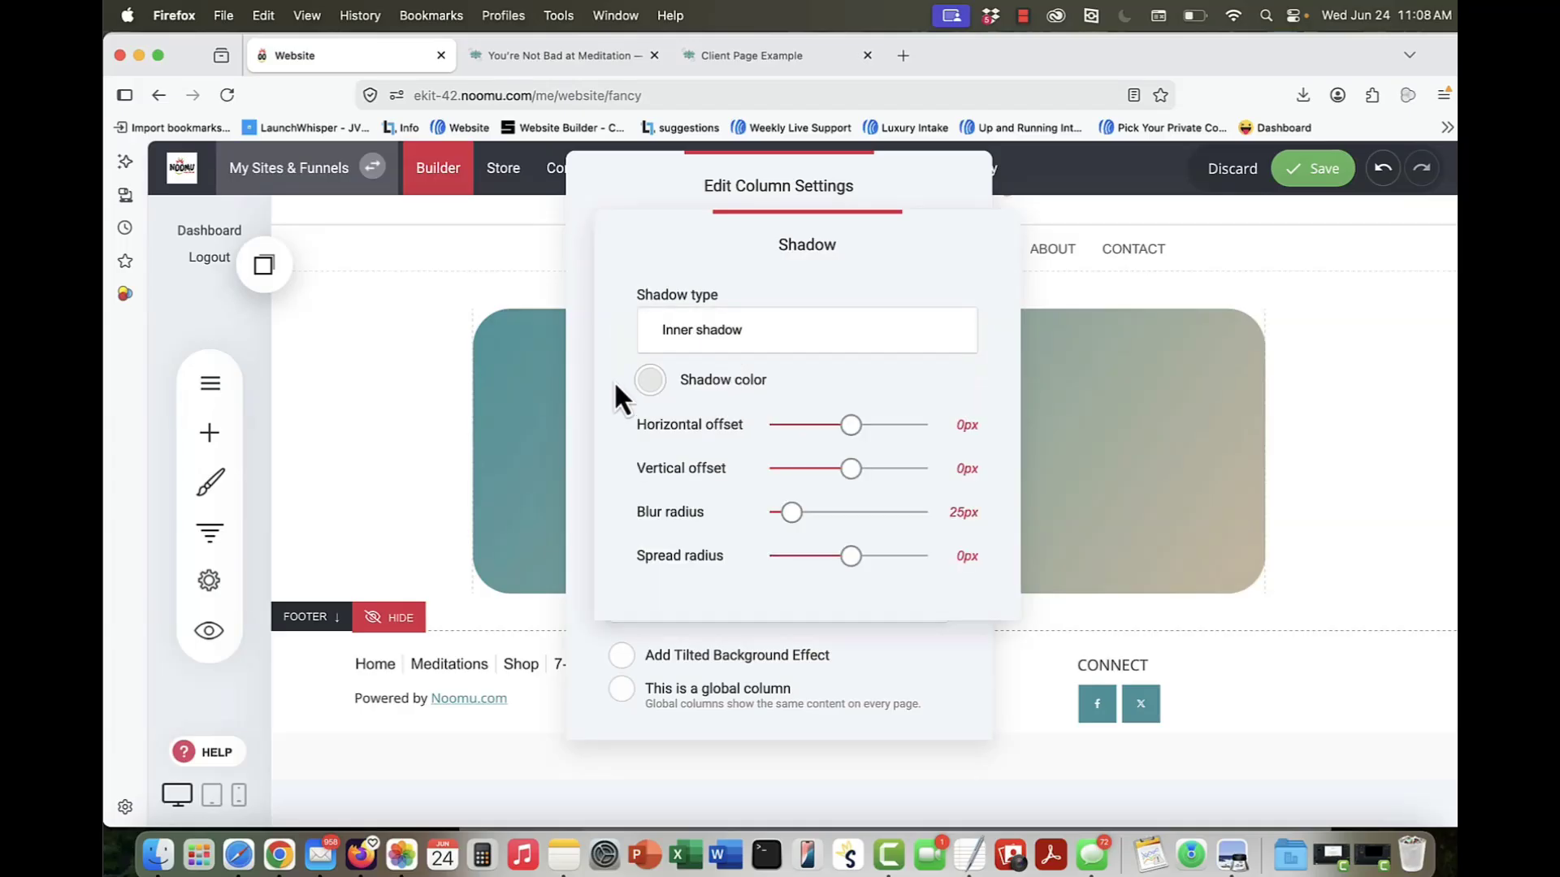
left_click(650, 382)
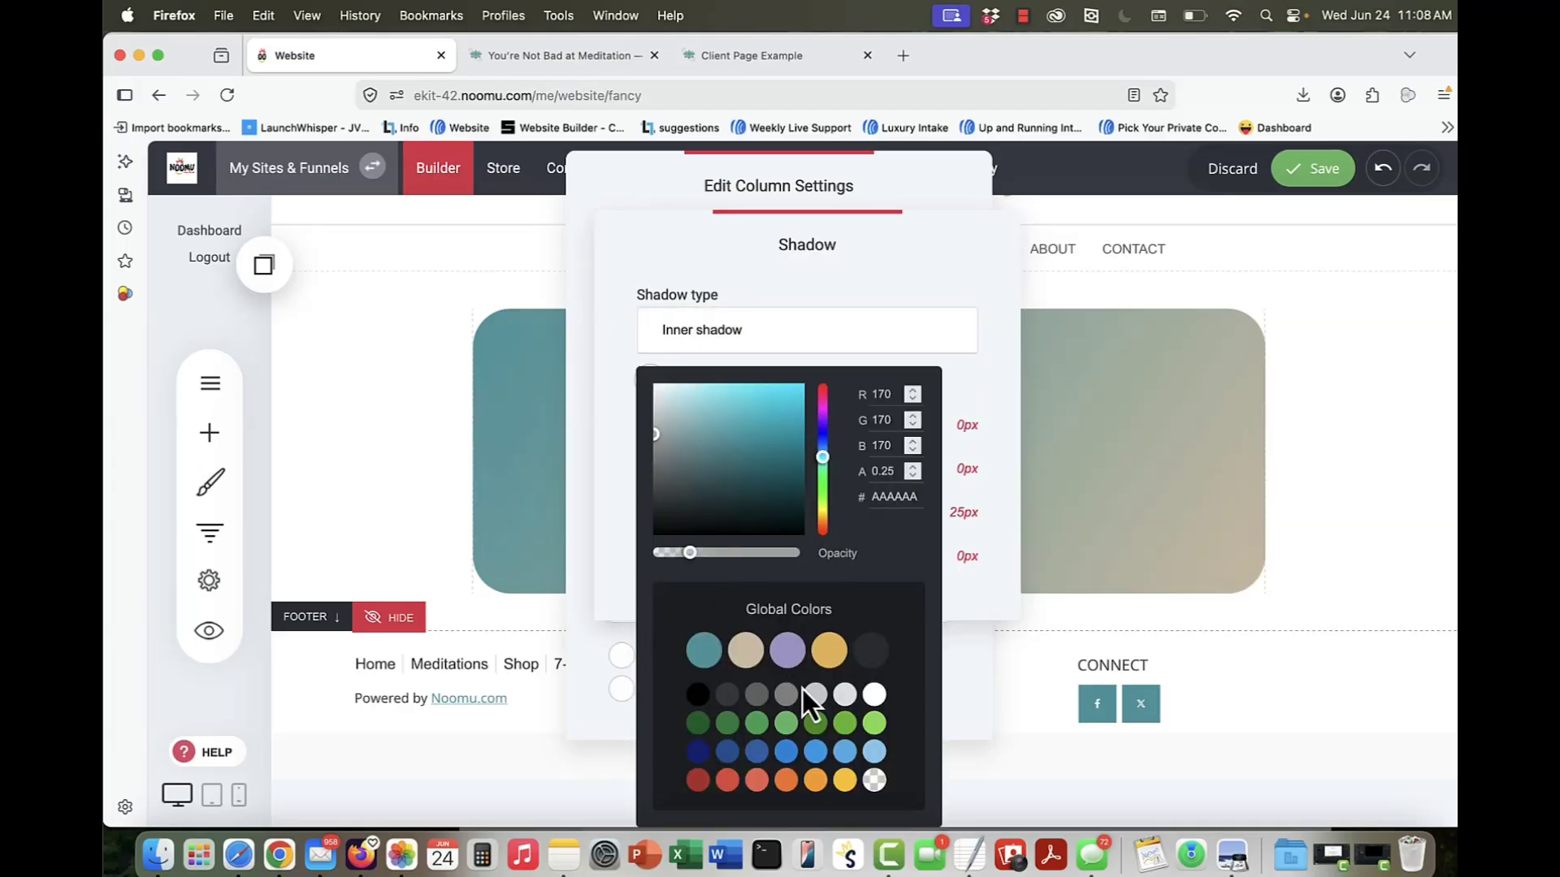
left_click(729, 694)
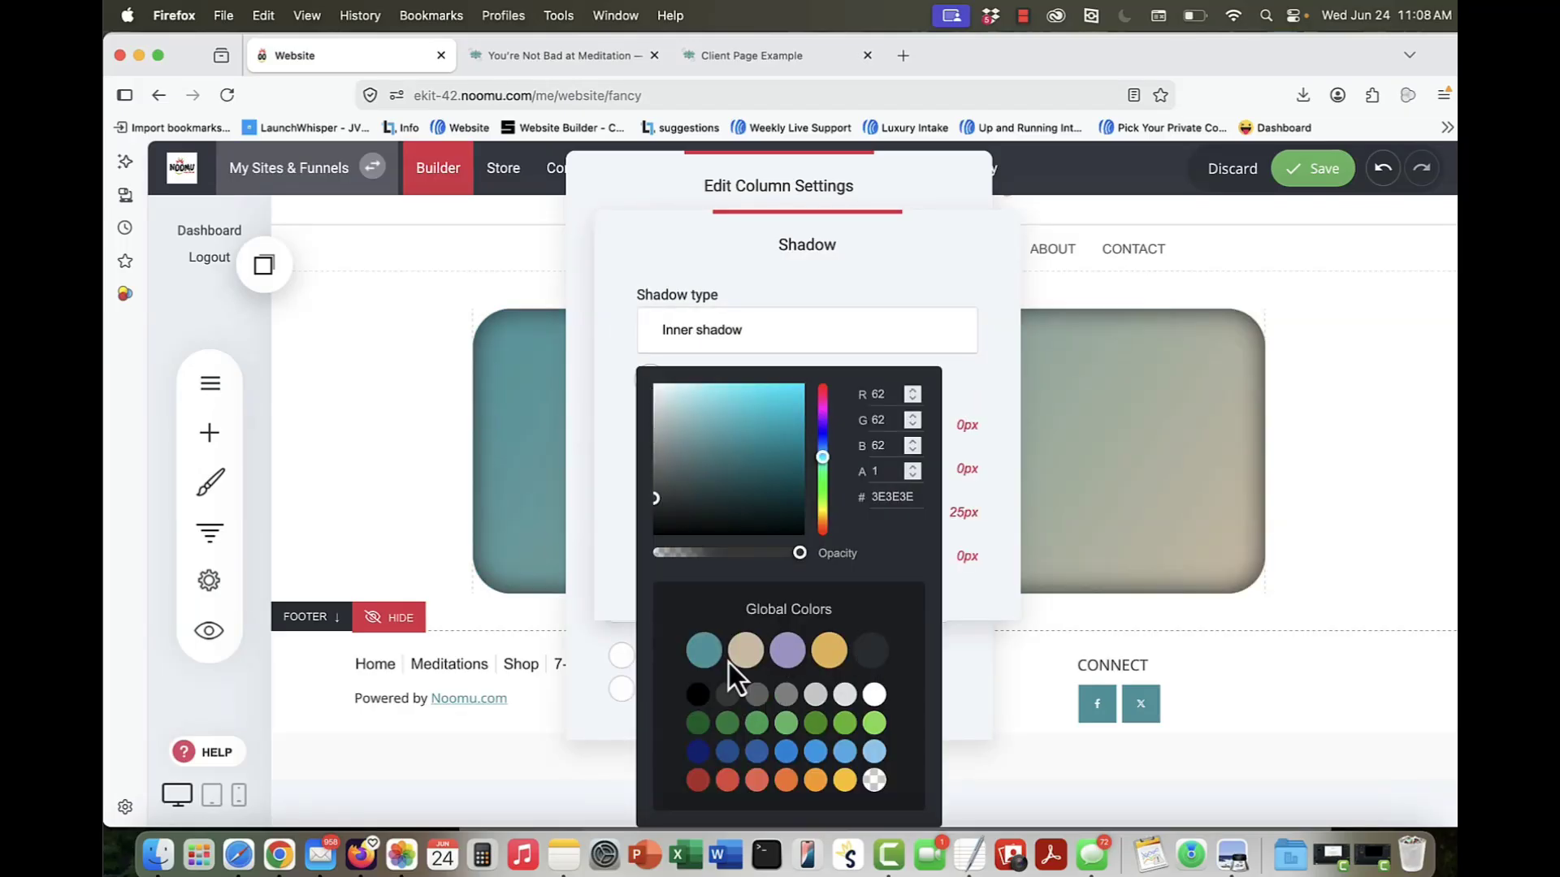
Step: Switch the middle column's shadow type to Outer shadow and close the column settings
left_click(776, 335)
left_click(759, 307)
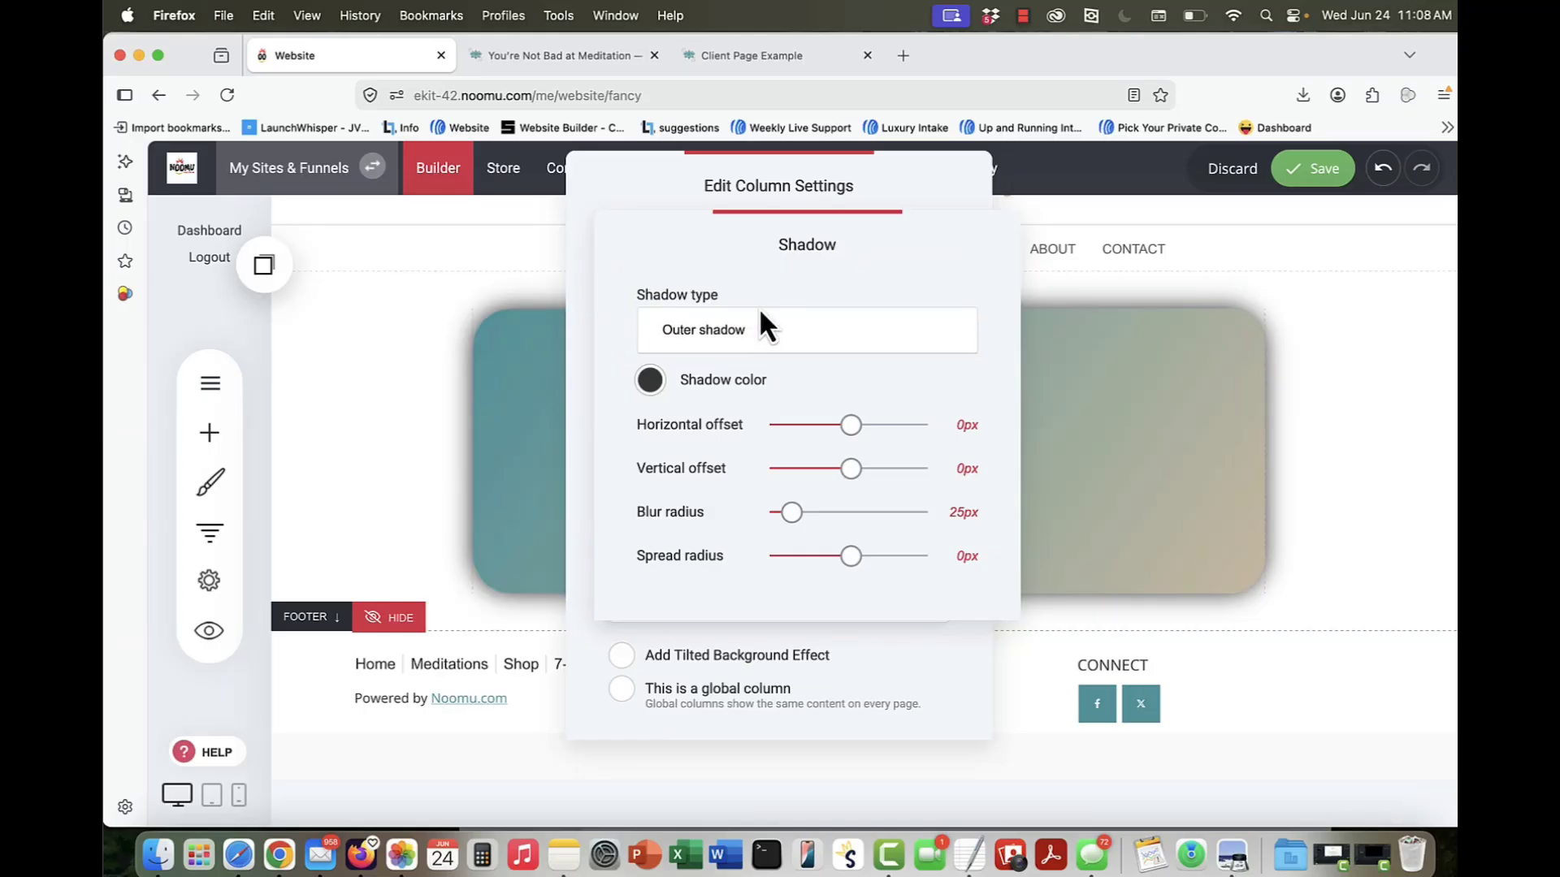
left_click(1149, 437)
left_click(1149, 437)
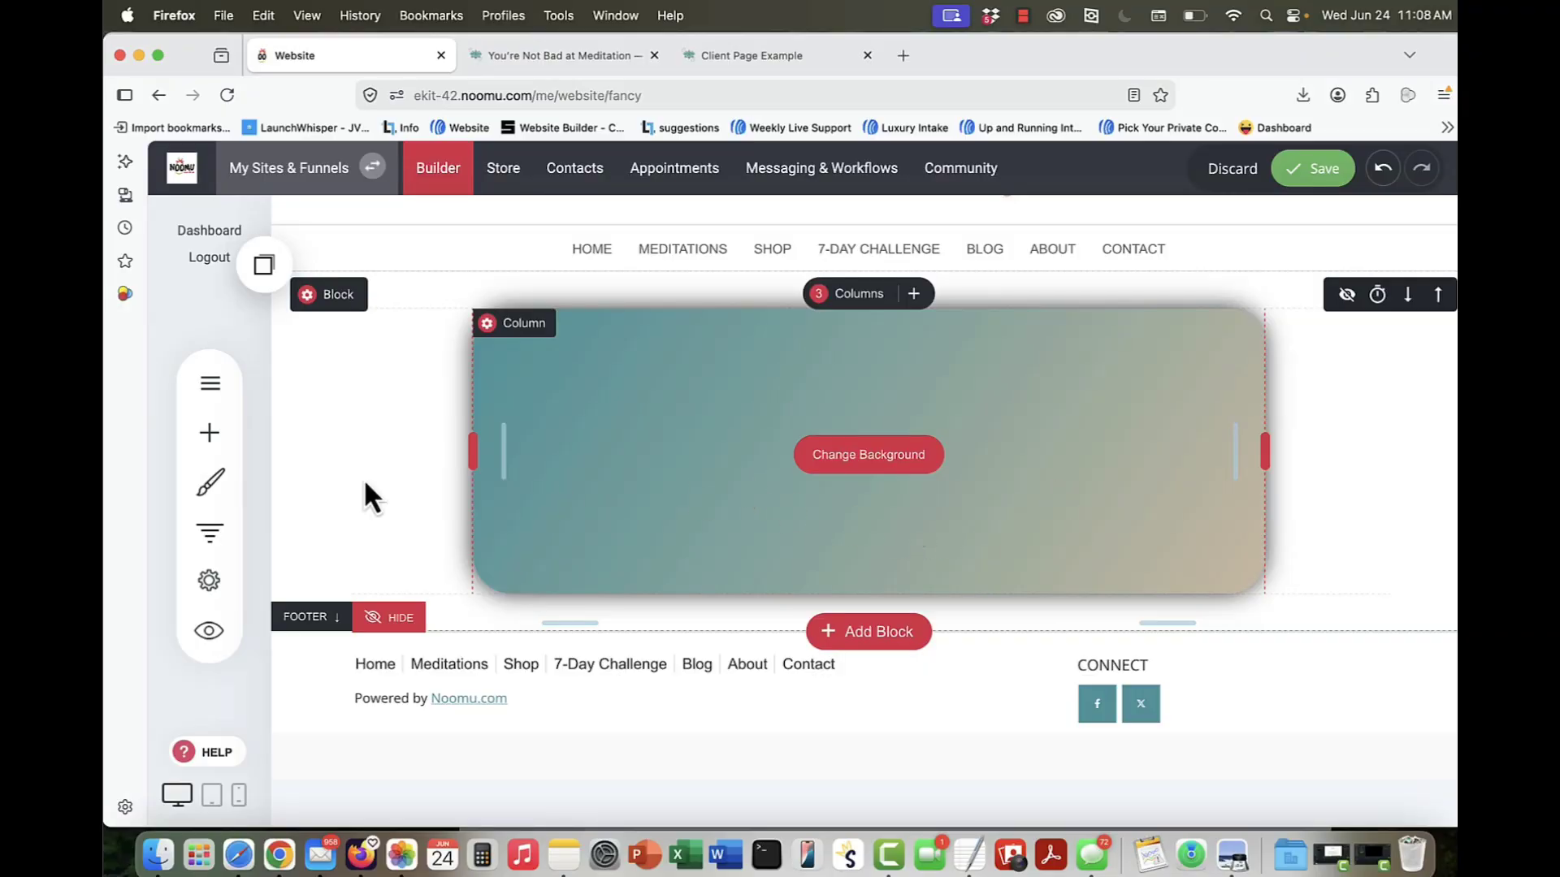
Step: Add a text widget to the middle column and color all of its placeholder text white FFFFFF
left_click(209, 432)
left_click_drag(398, 311, 926, 370)
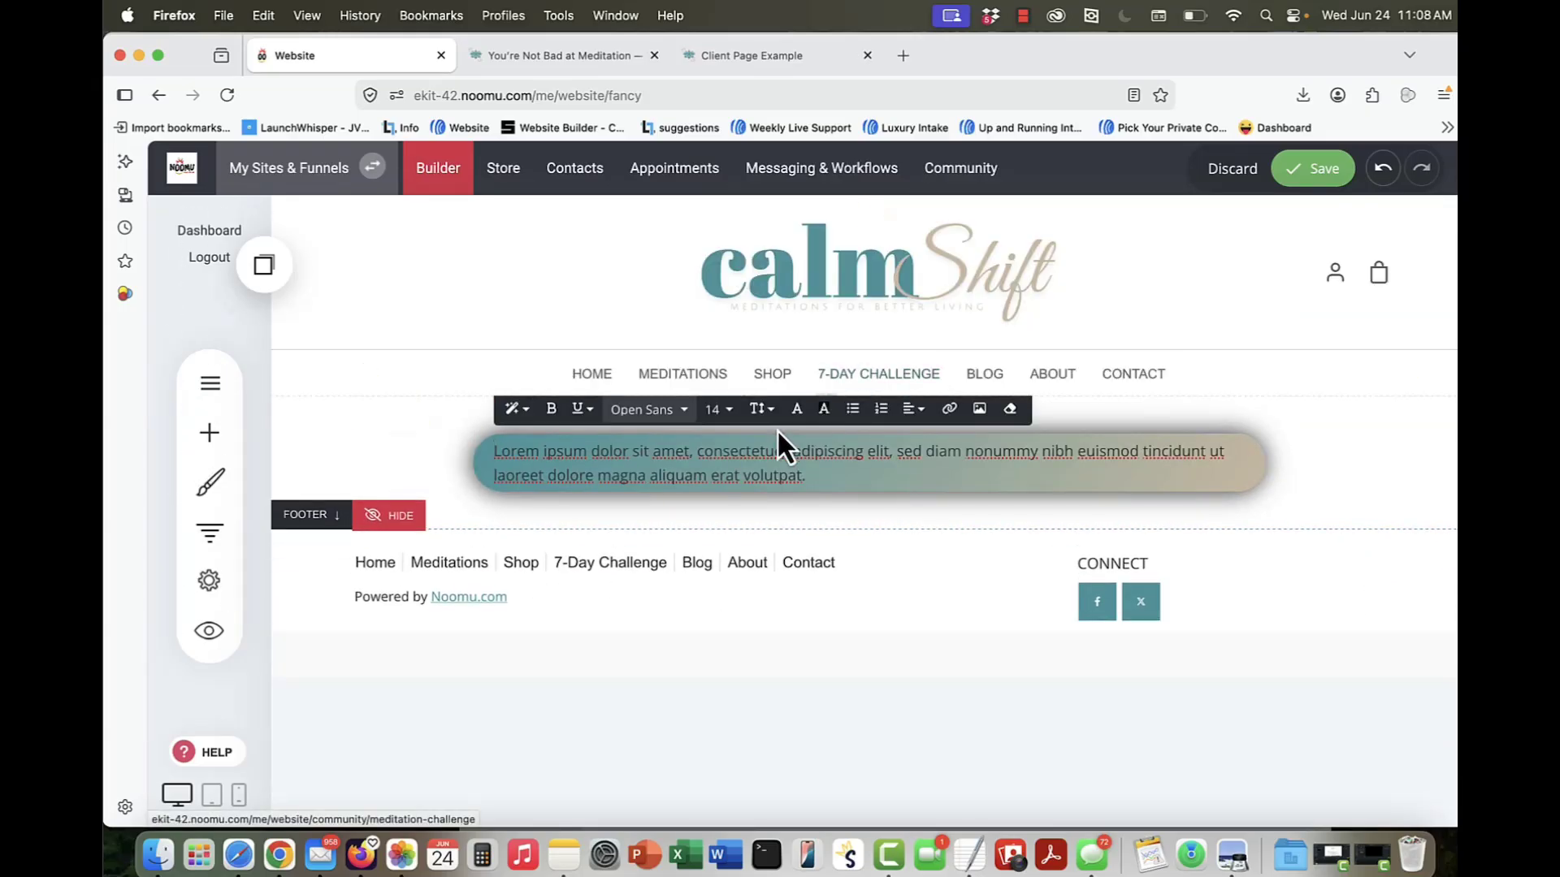
double_click(781, 453)
triple_click(784, 456)
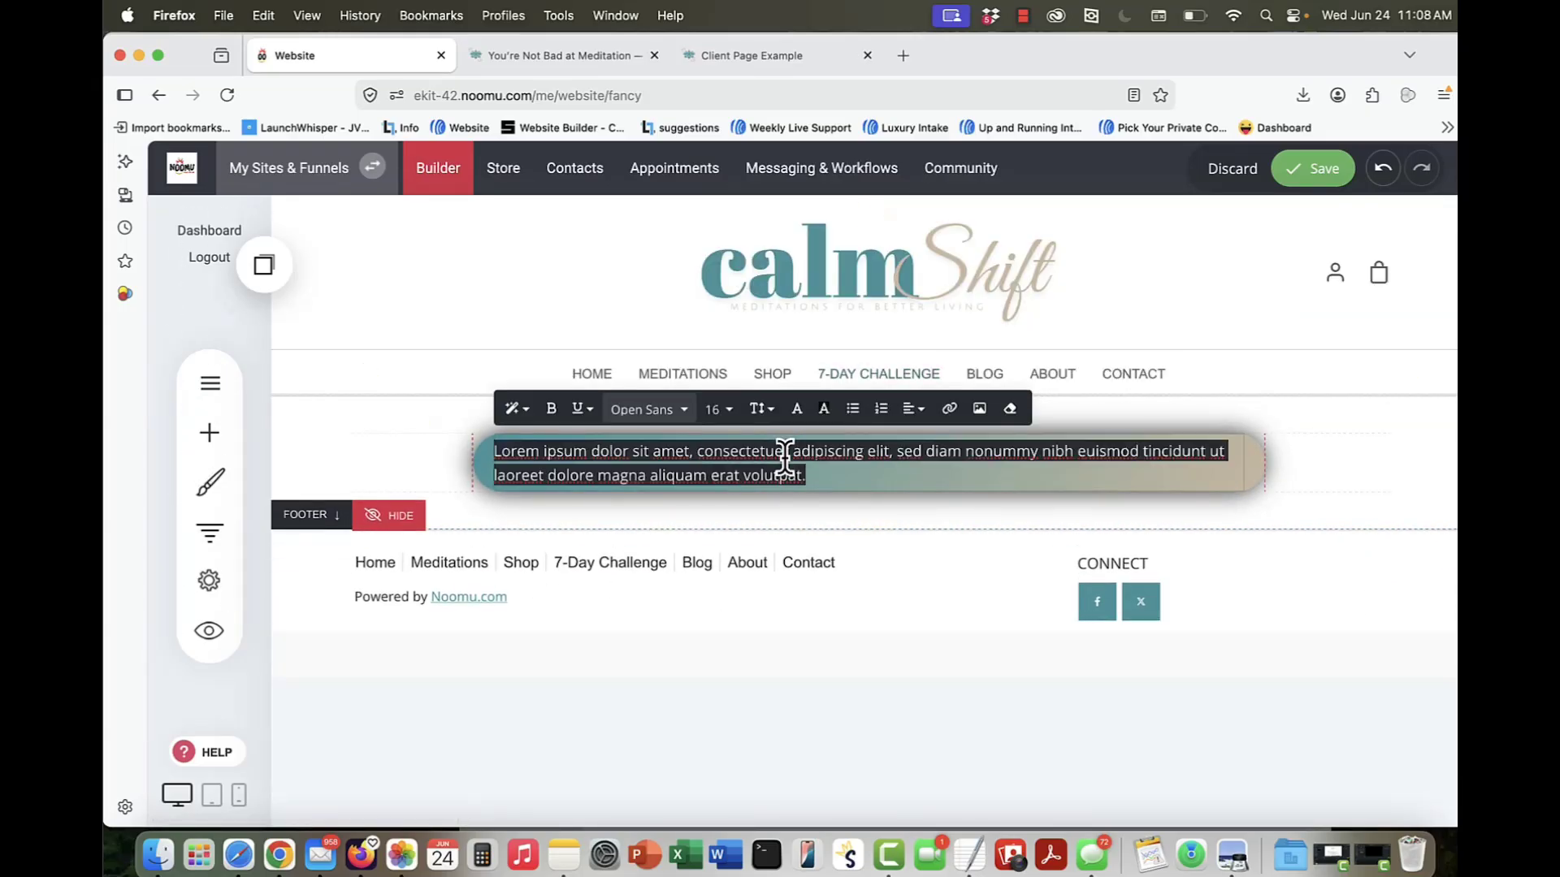
left_click(796, 410)
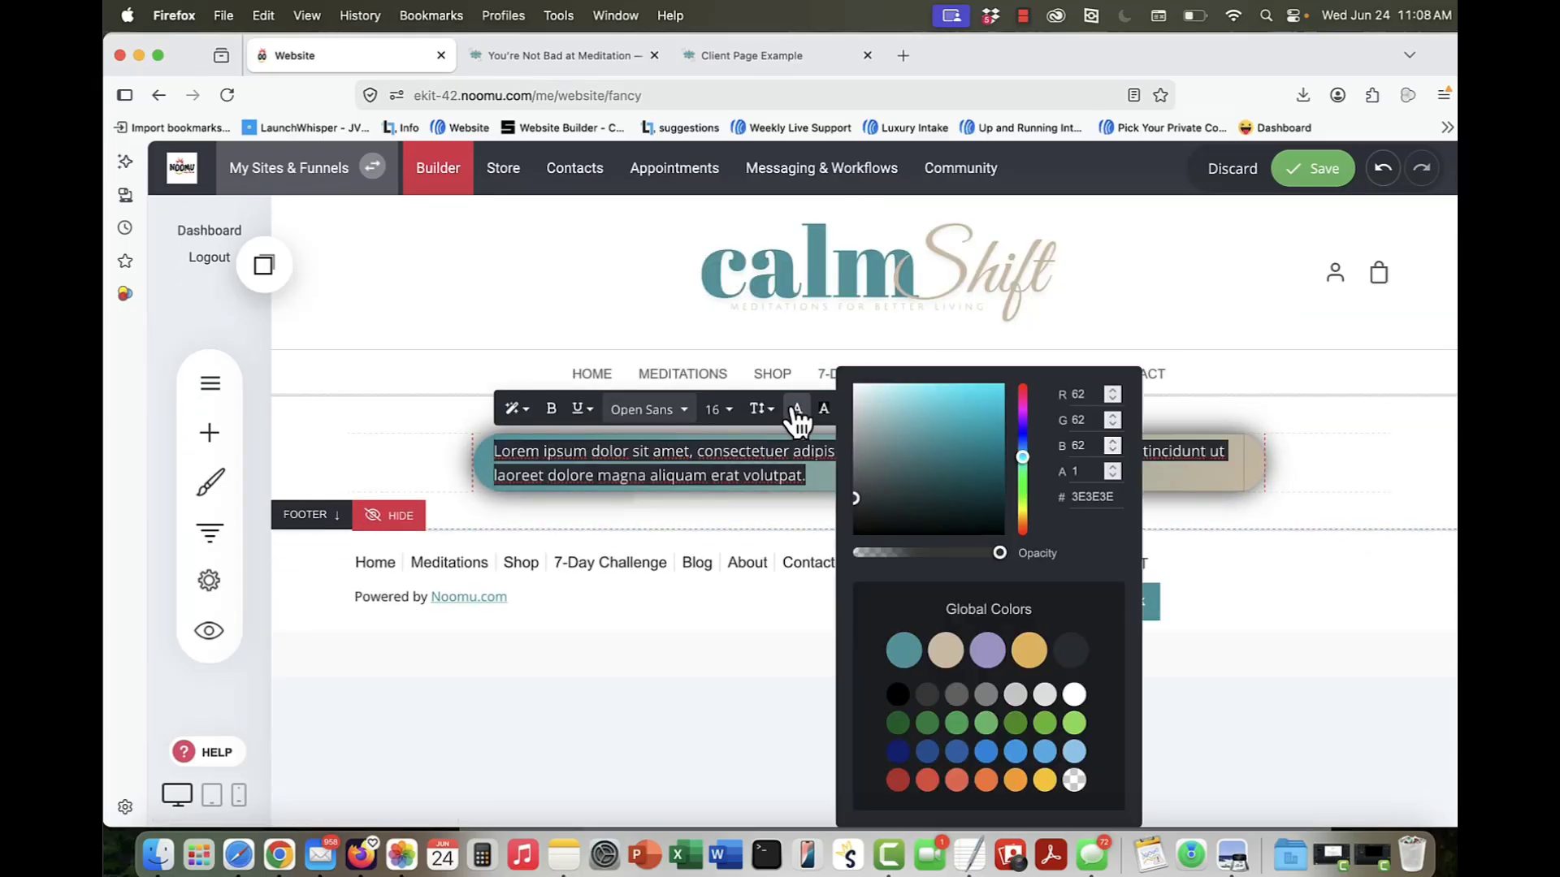
left_click(1074, 695)
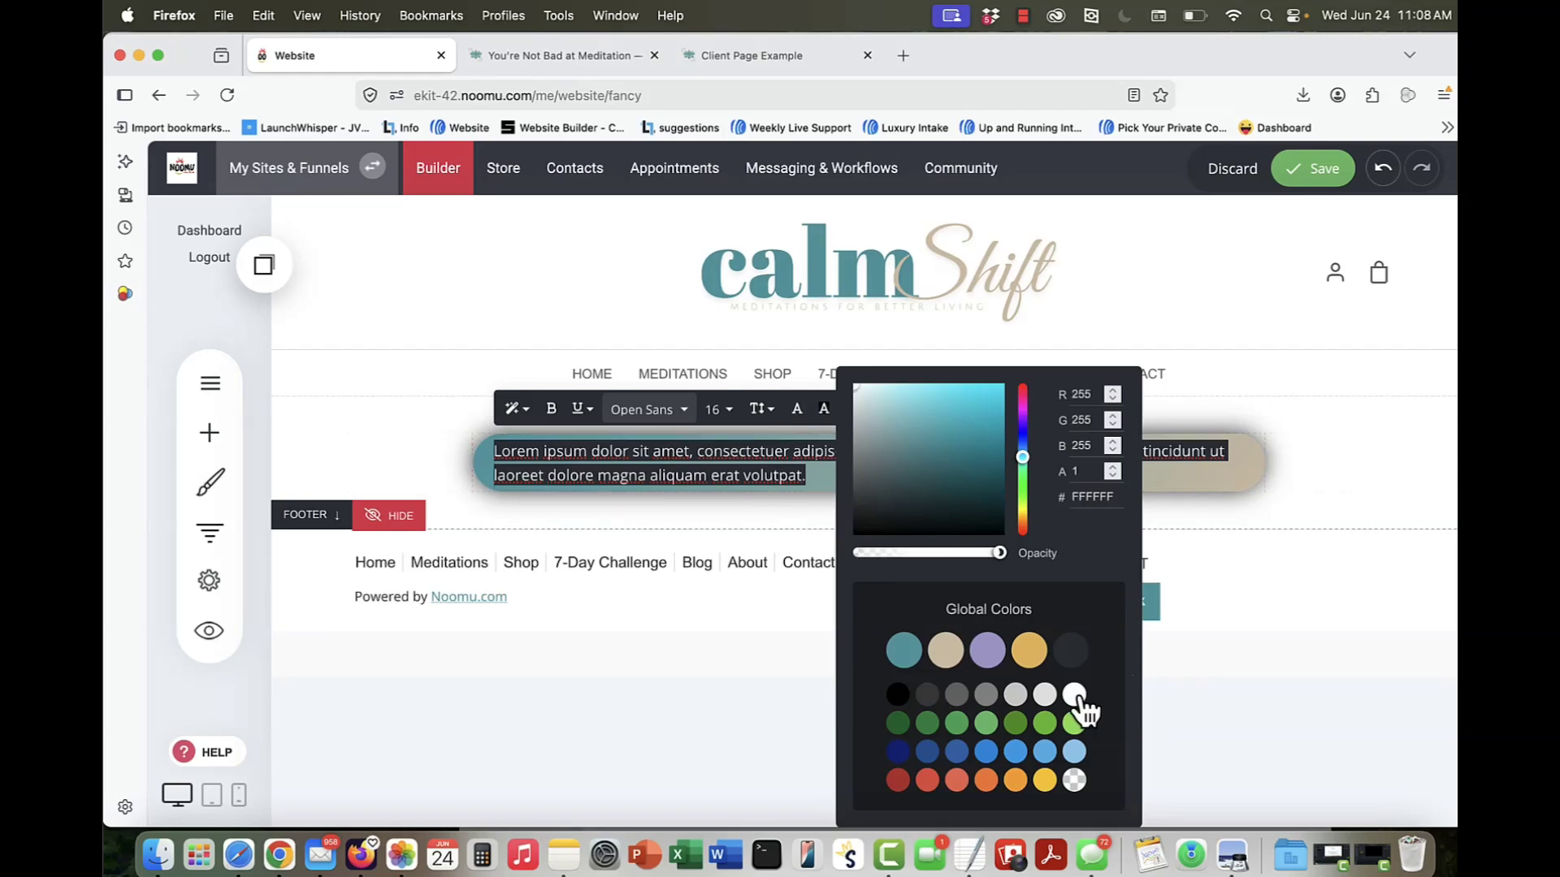
Step: Set the placeholder text's font size to 28 and make it bold
left_click(721, 411)
left_click(806, 540)
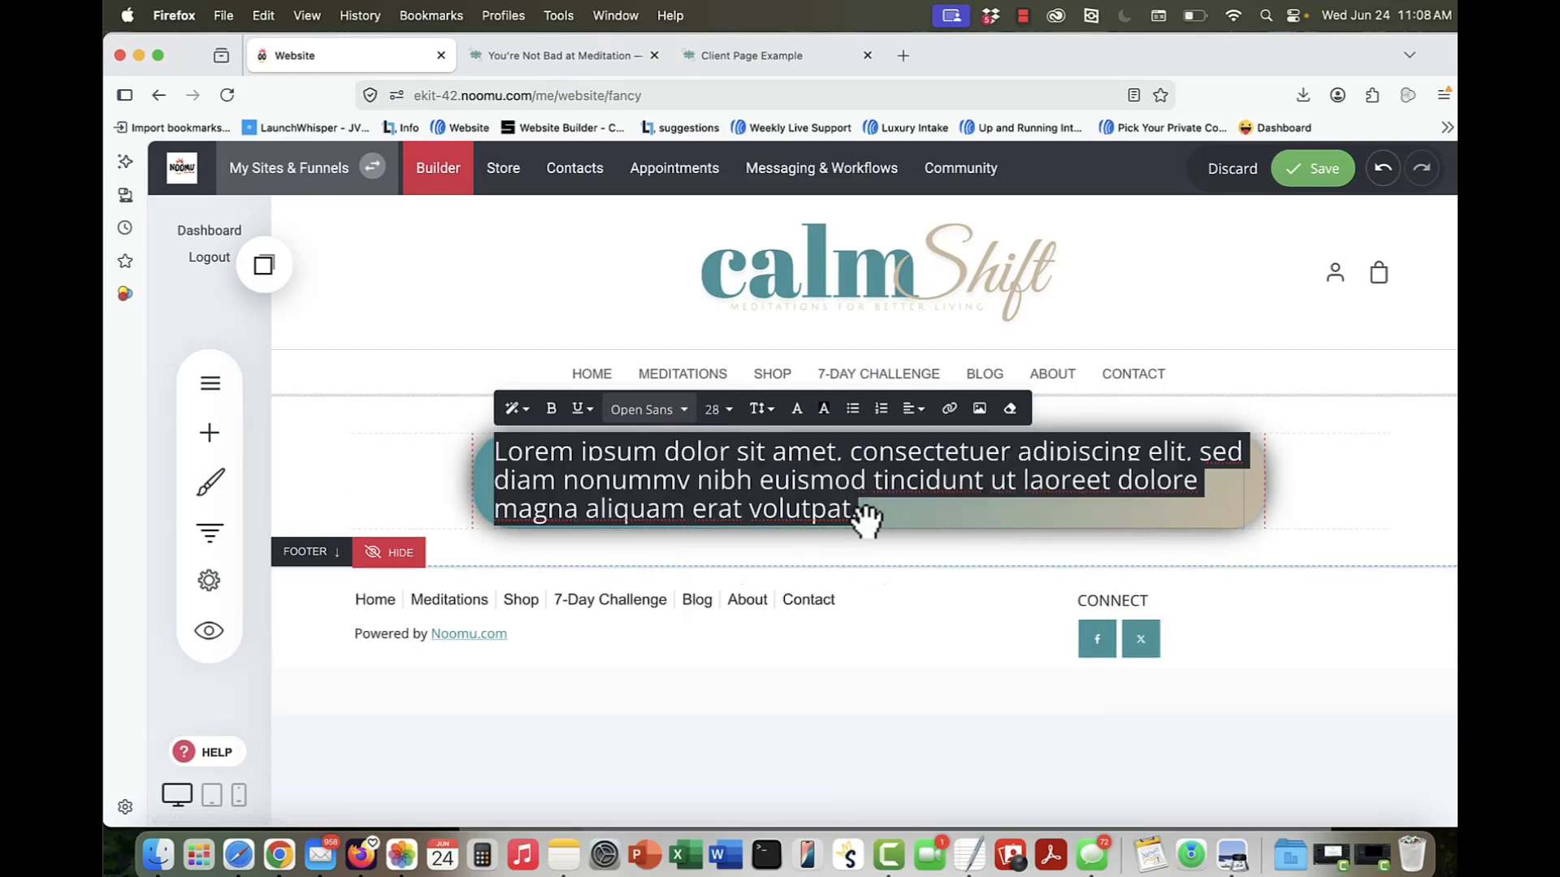
left_click_drag(873, 512, 511, 457)
left_click(549, 414)
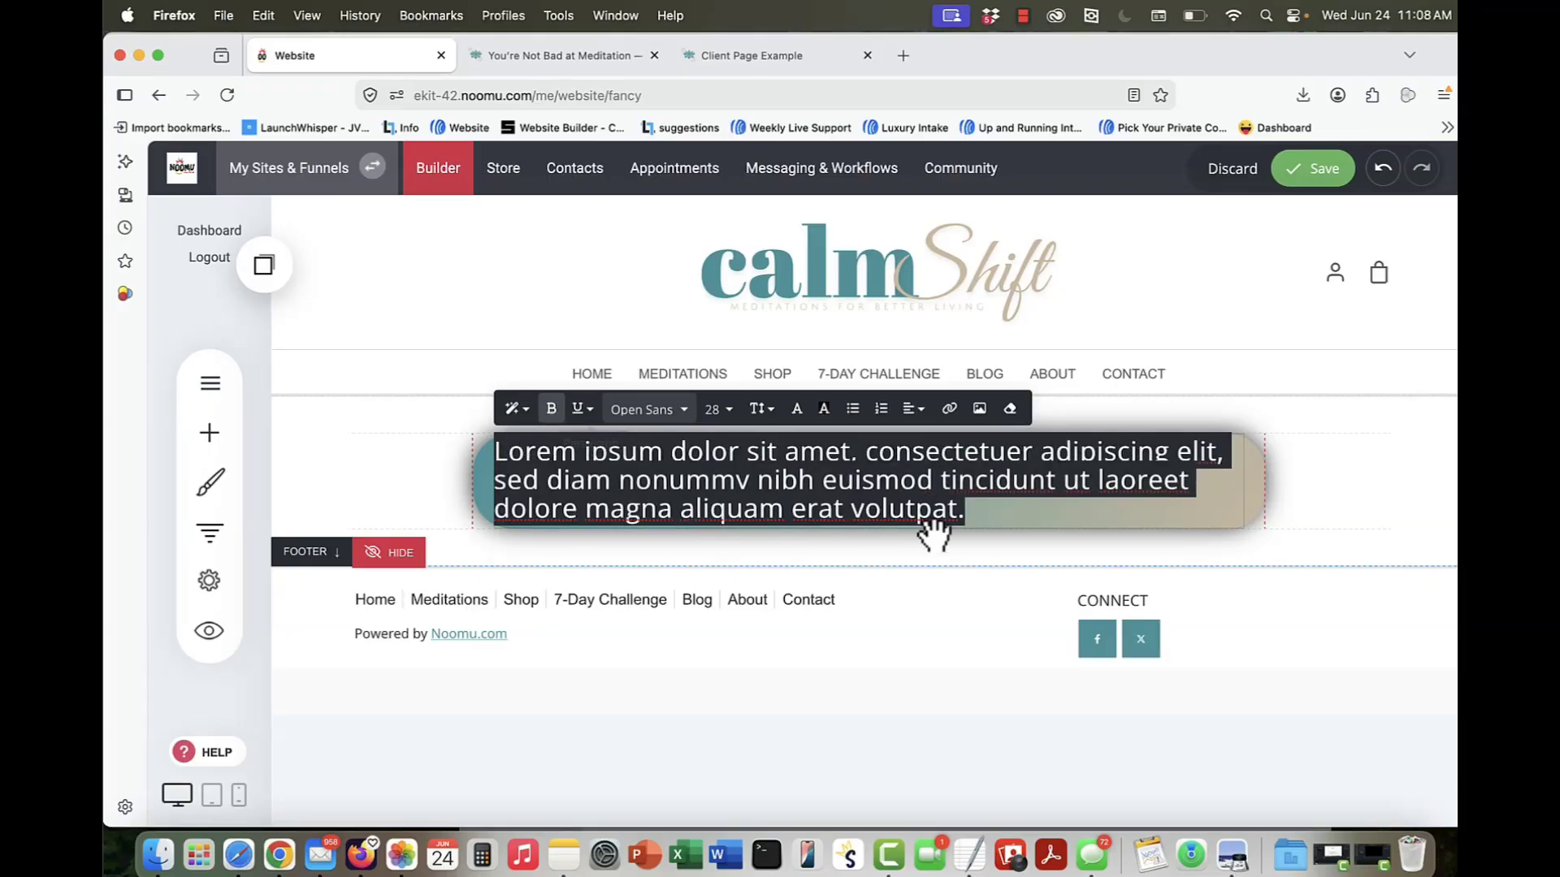
left_click(935, 511)
left_click(1361, 499)
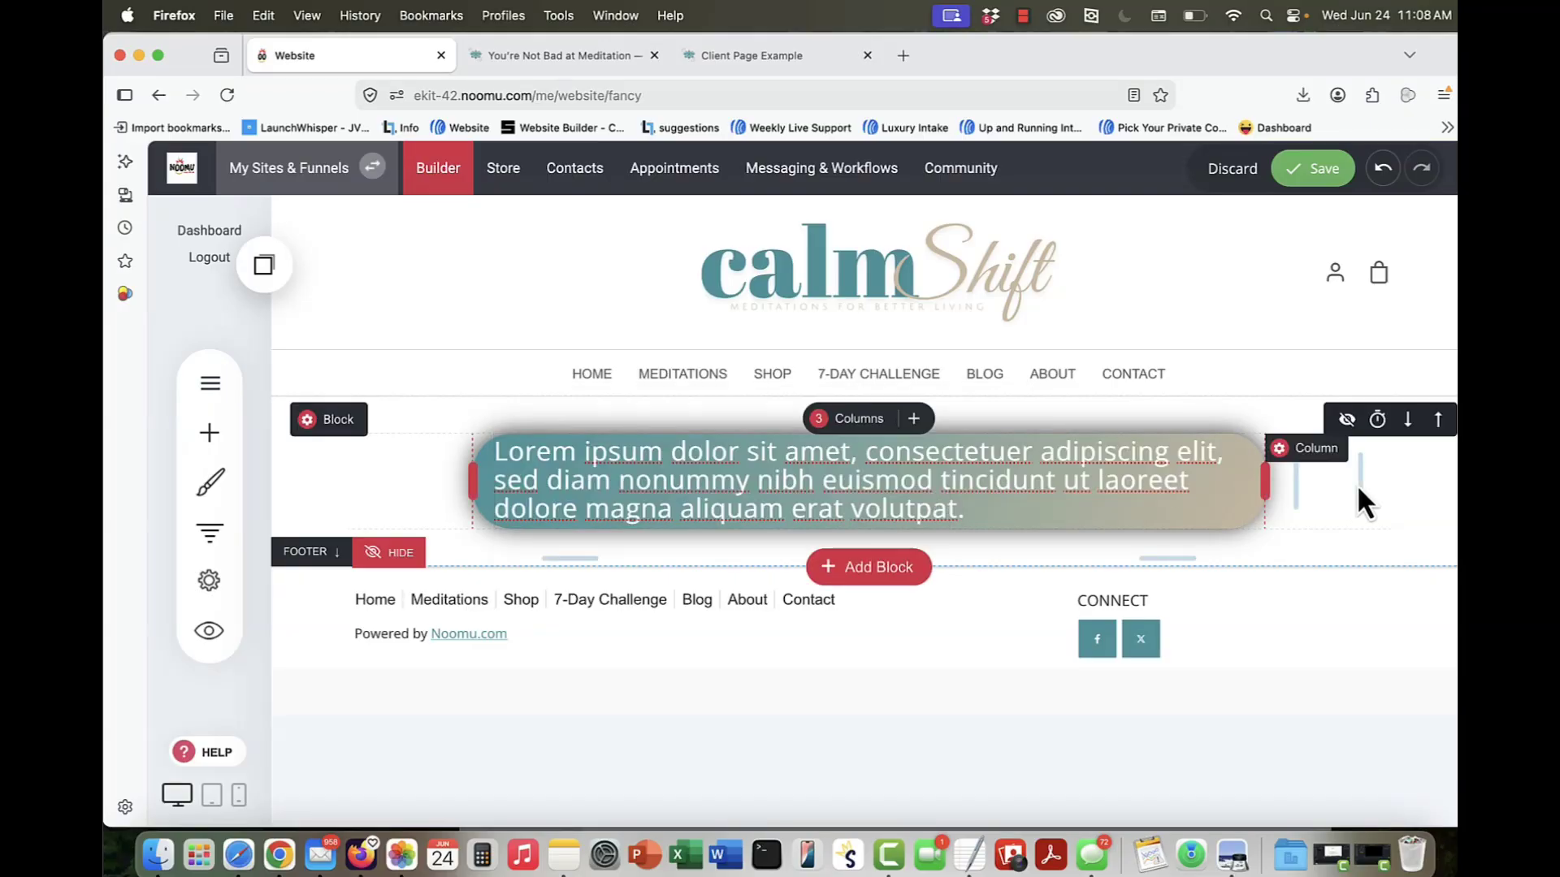
Step: Narrow the text widget from both sides of the column, giving its left side an 8% inset
left_click(1007, 520)
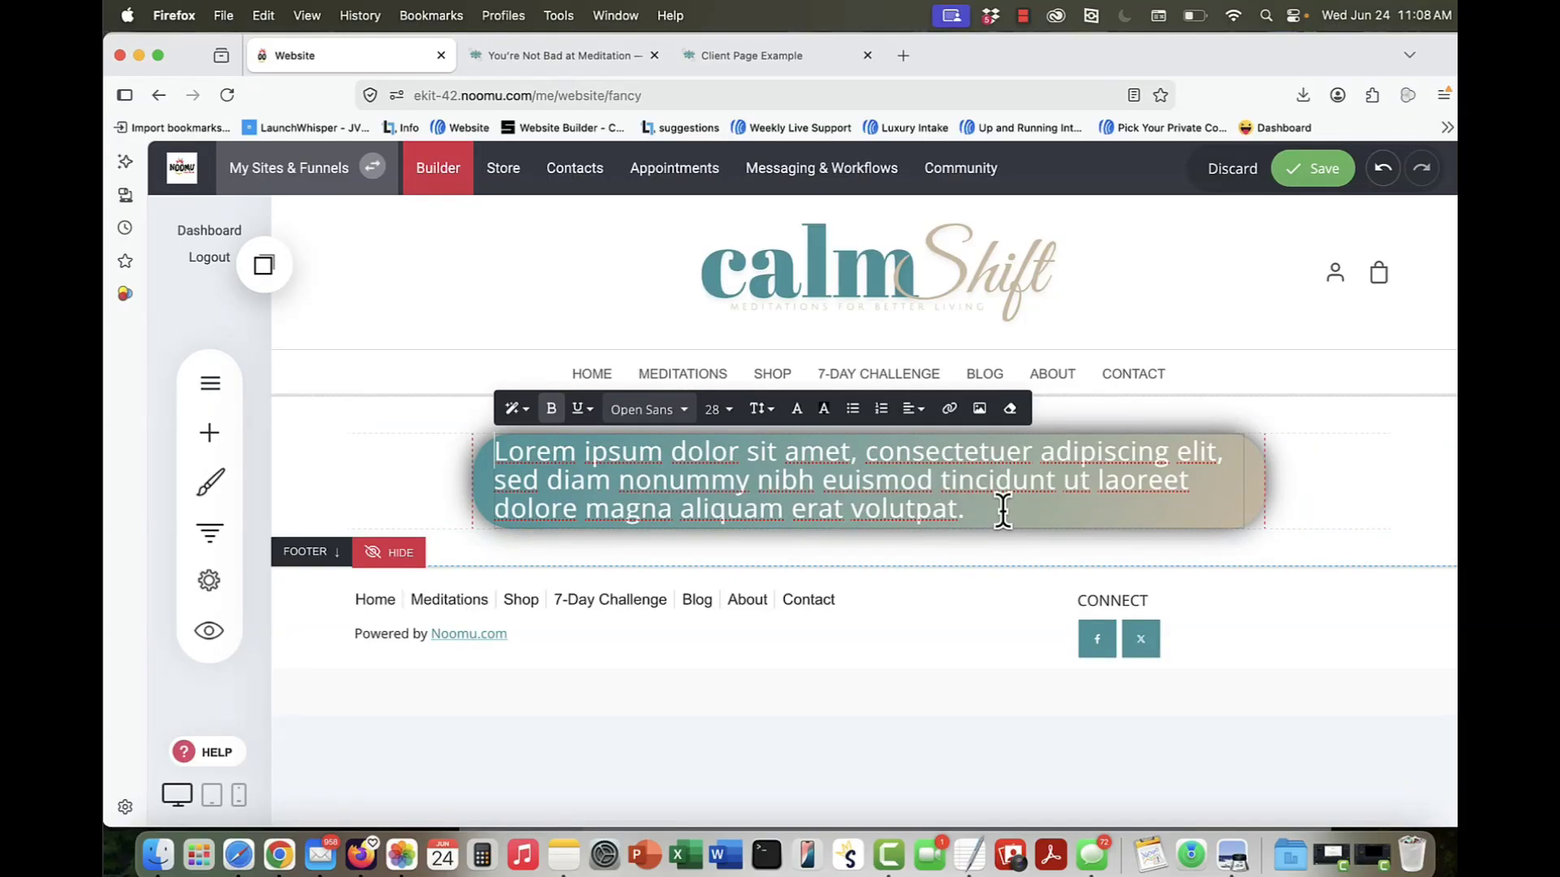
left_click(998, 504)
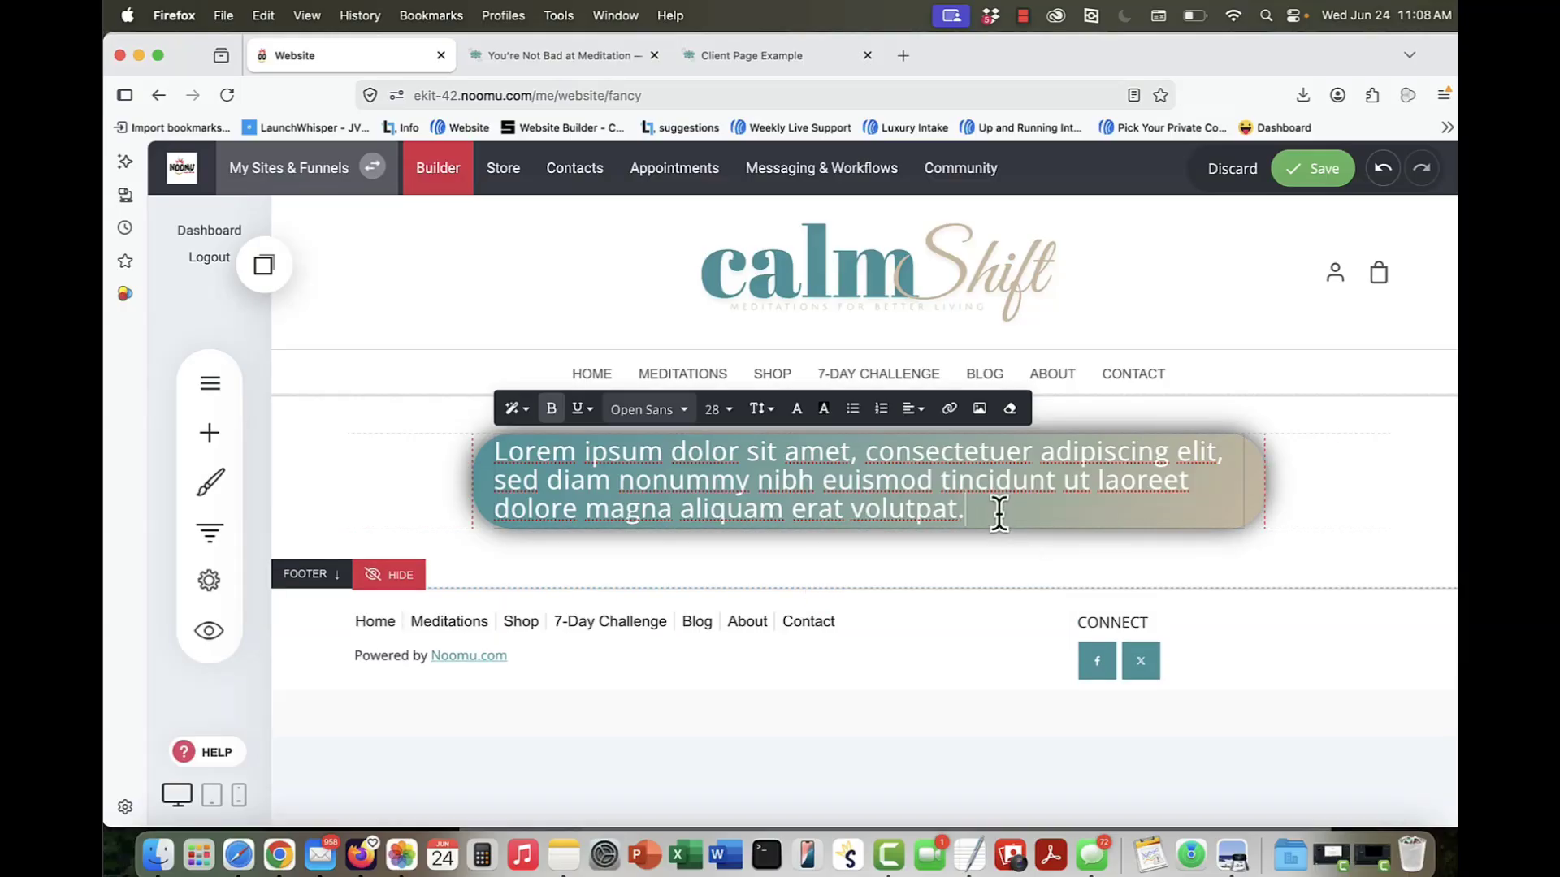
left_click(1030, 560)
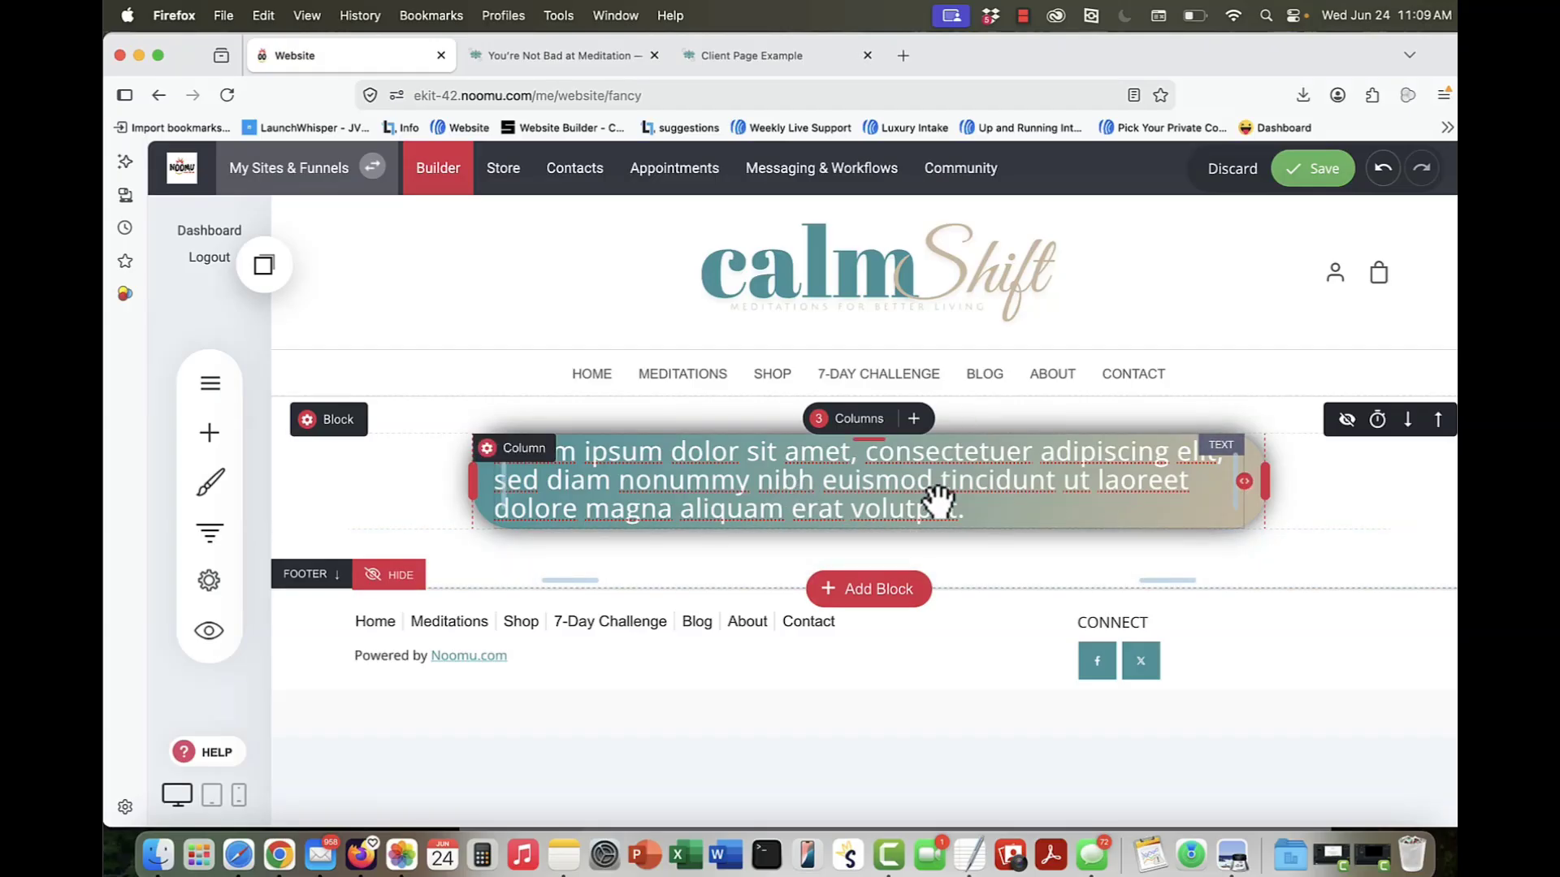
left_click(1026, 506)
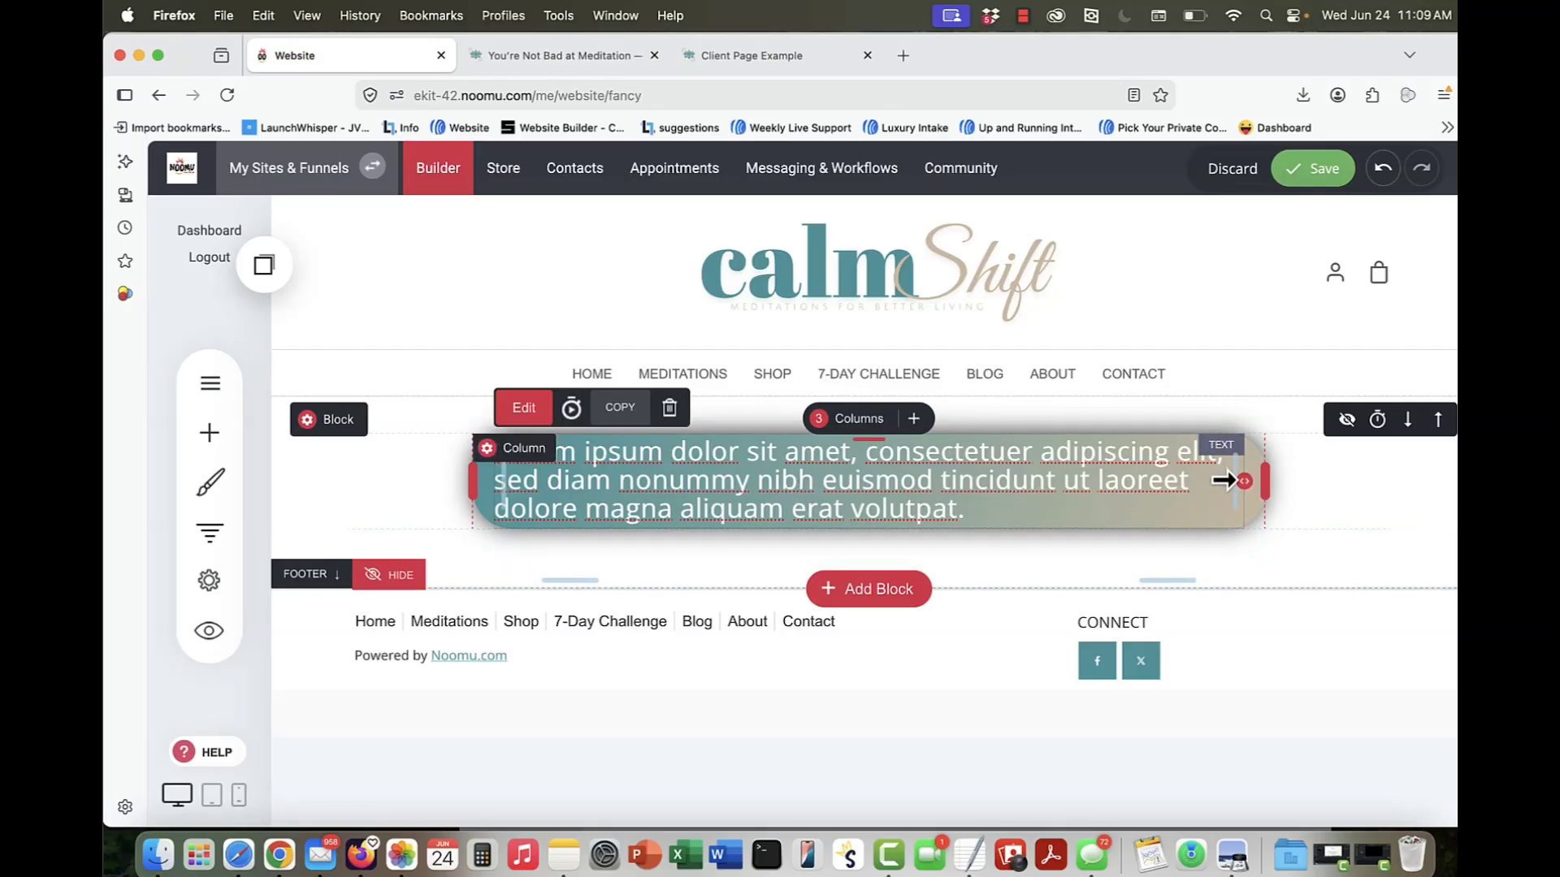
left_click_drag(1222, 480, 1142, 480)
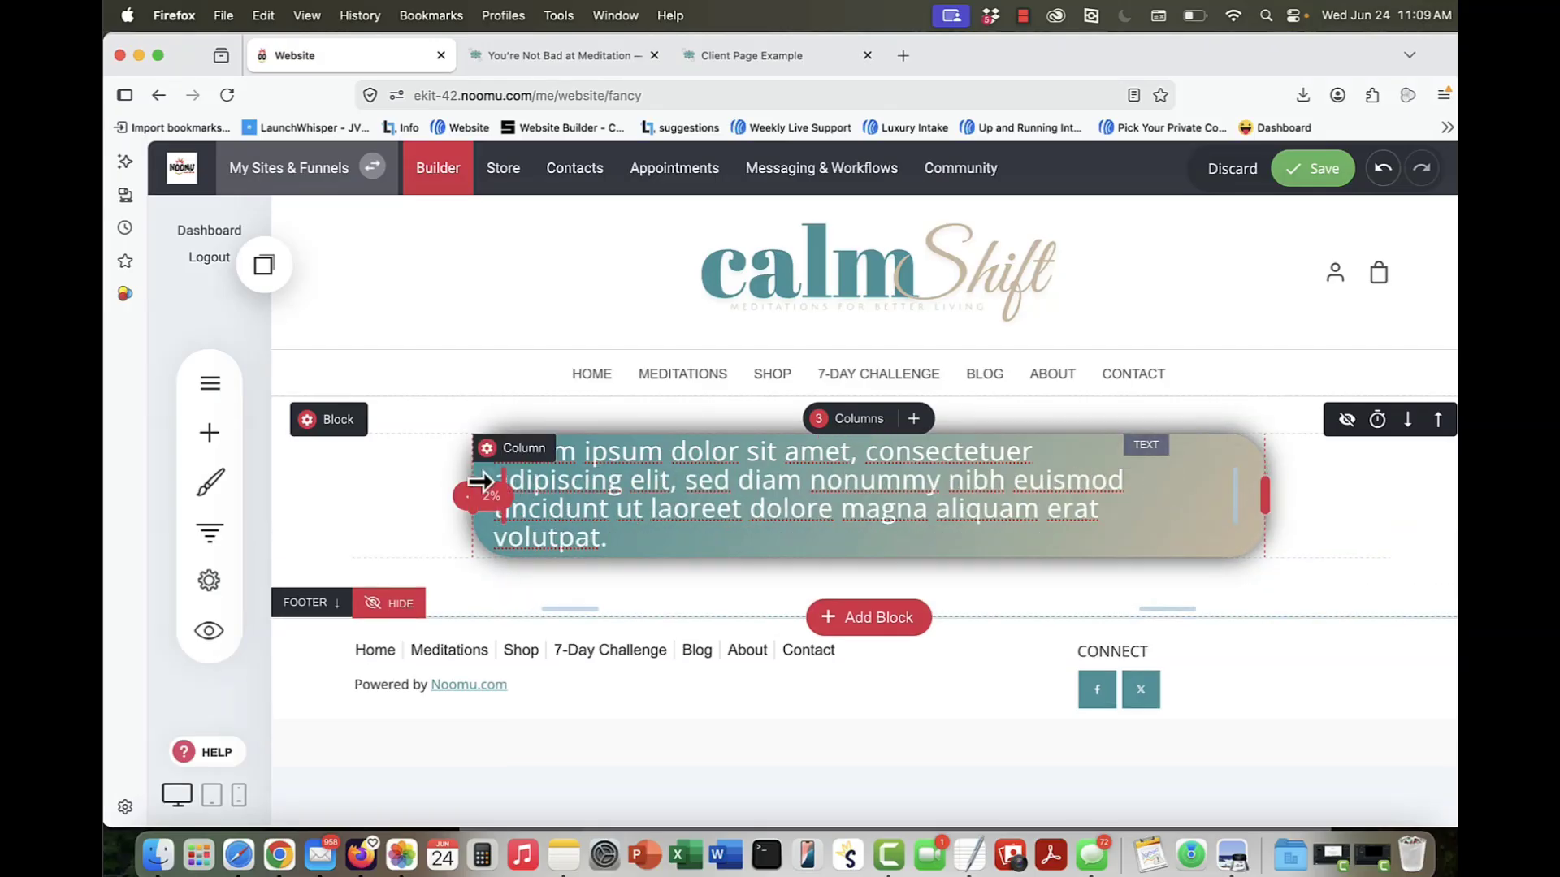
left_click_drag(481, 482, 550, 483)
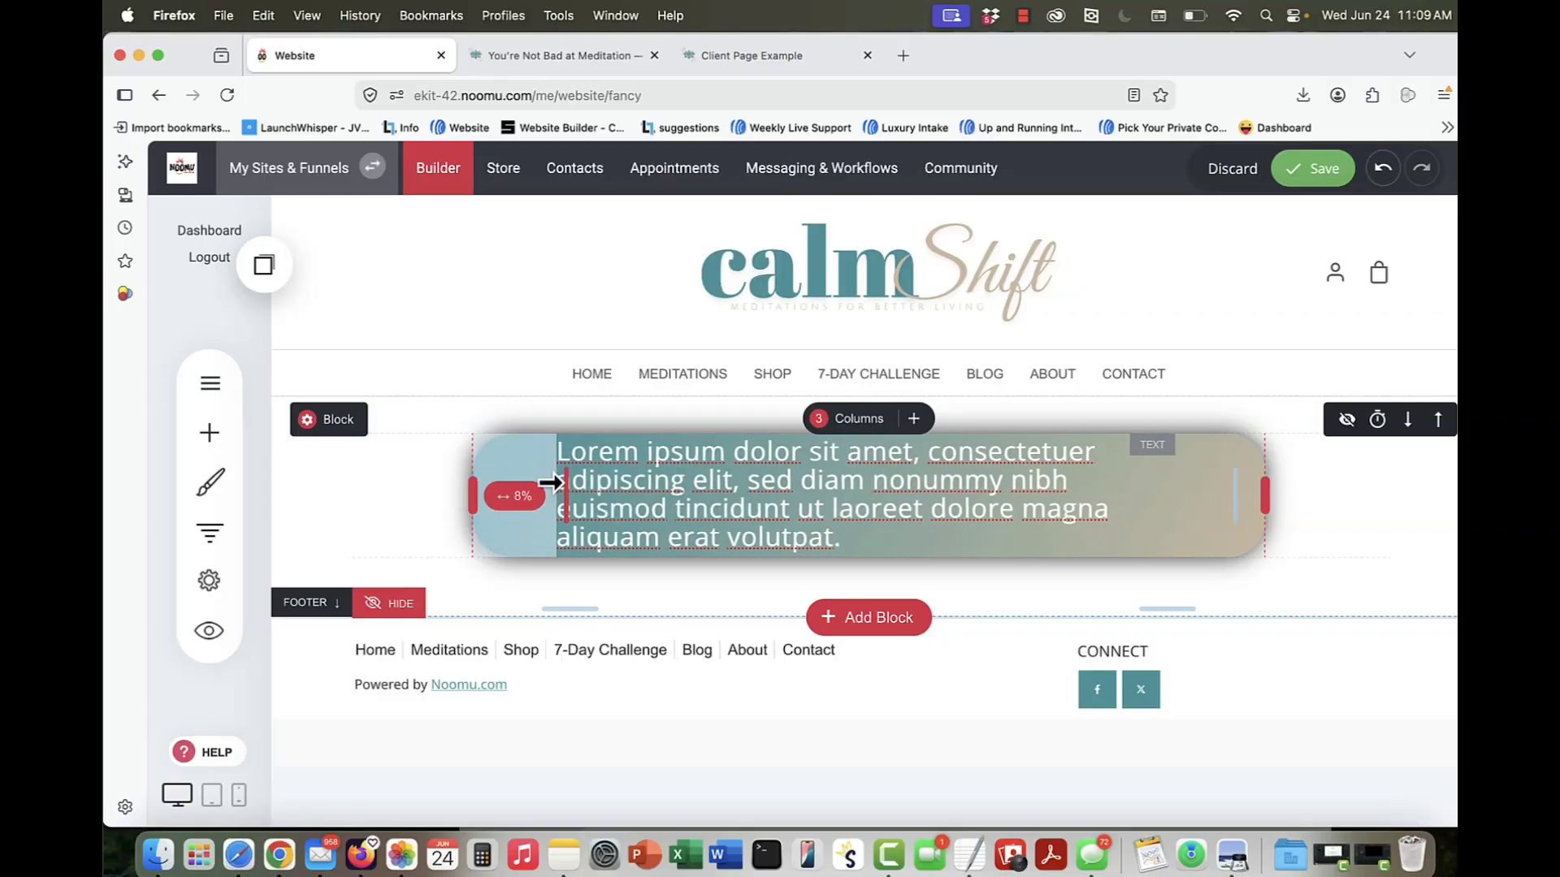
left_click(983, 524)
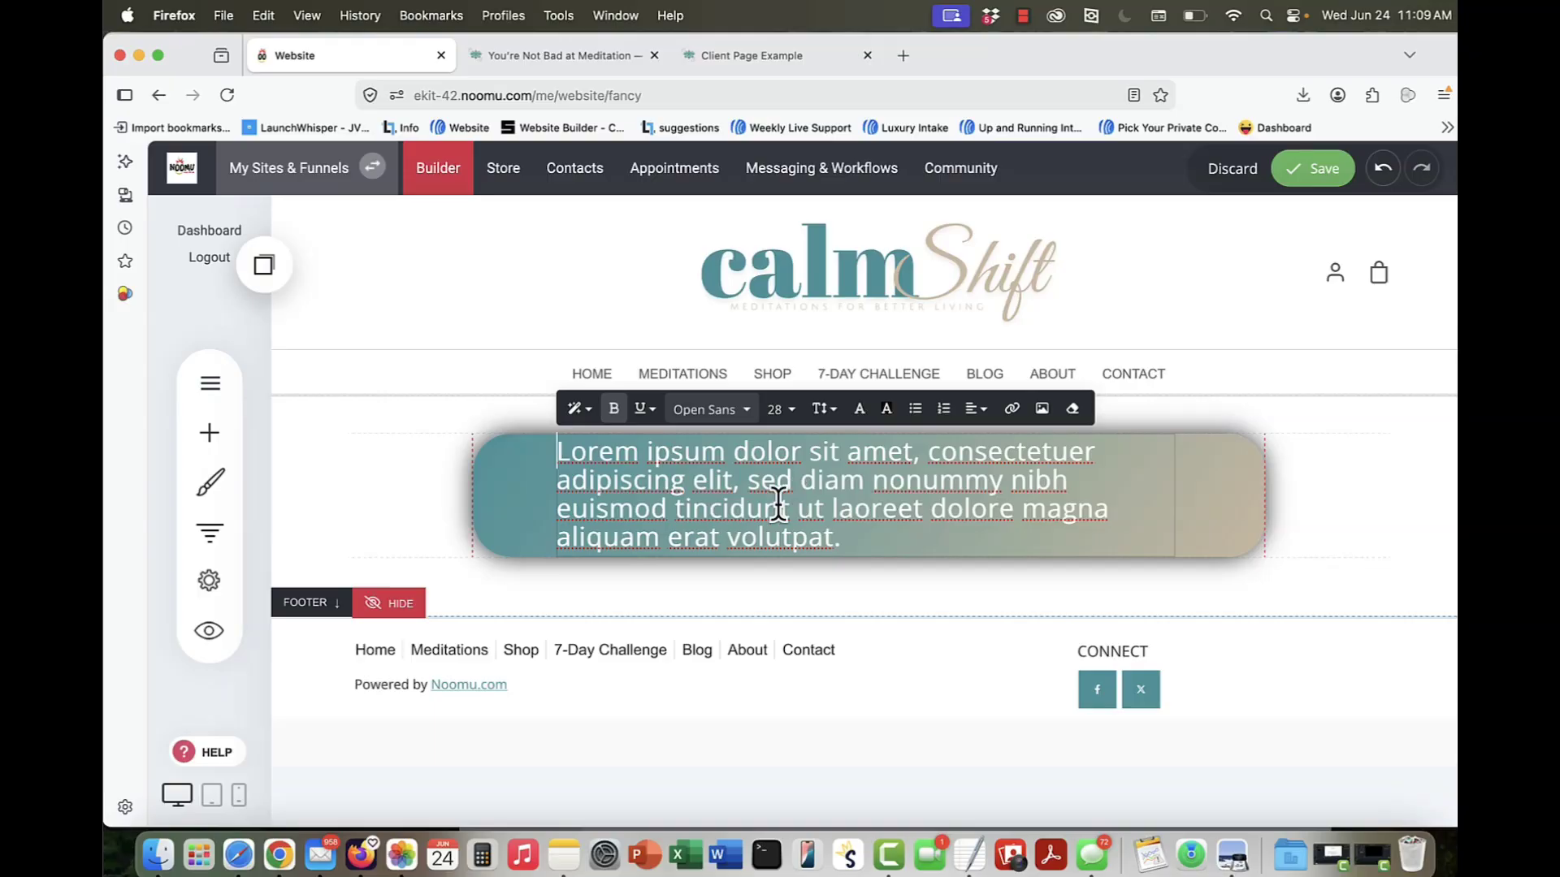
Step: Place a spacer above the text in the middle column, reduce its height, and place another spacer below the text
left_click(217, 432)
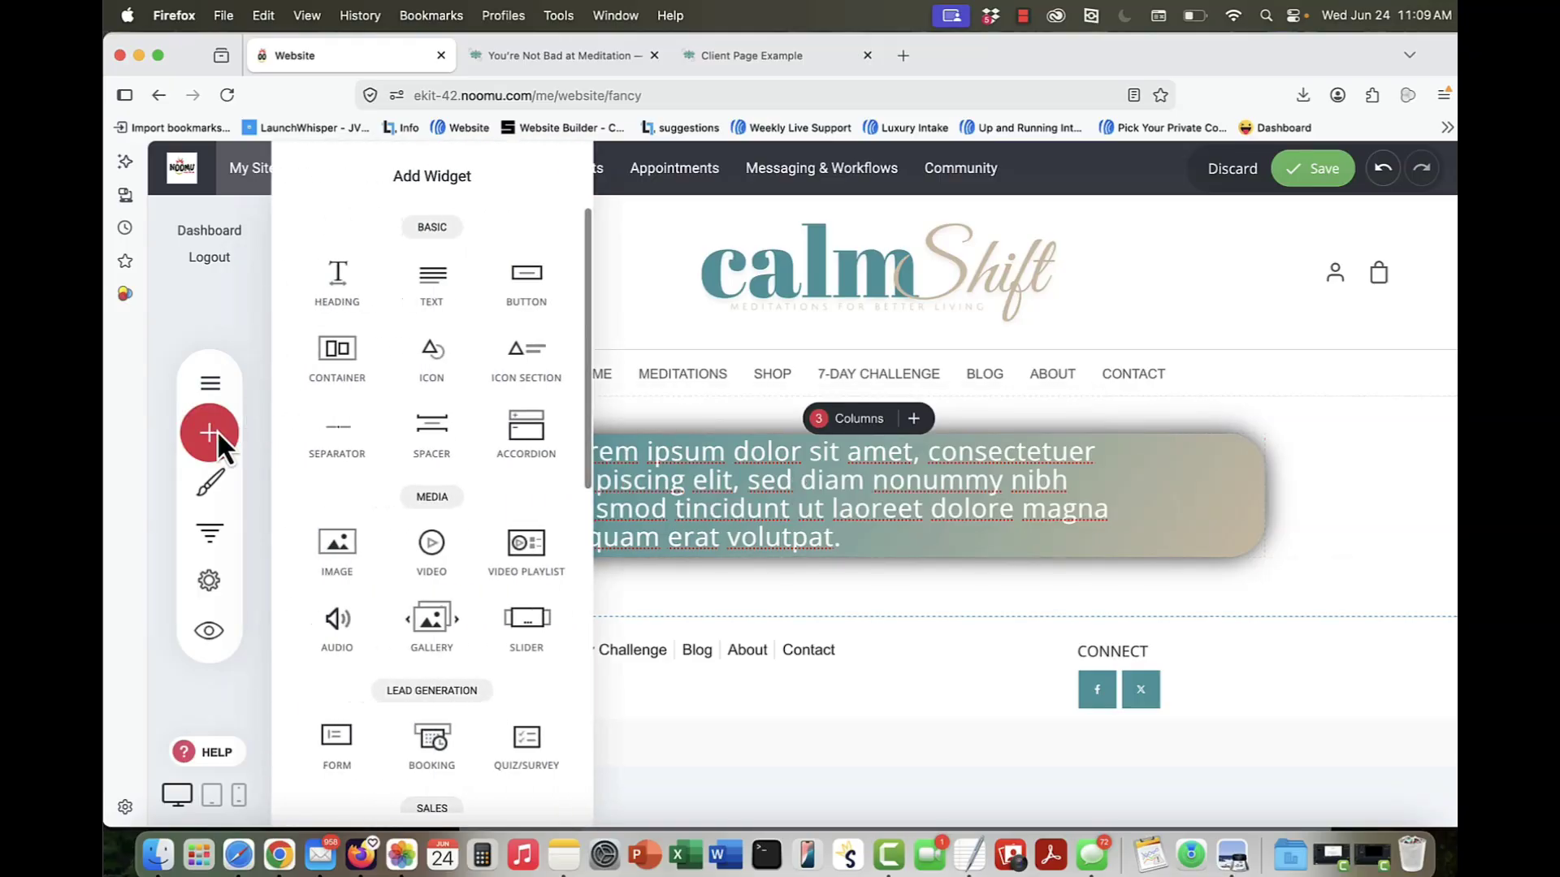
left_click_drag(435, 446, 729, 437)
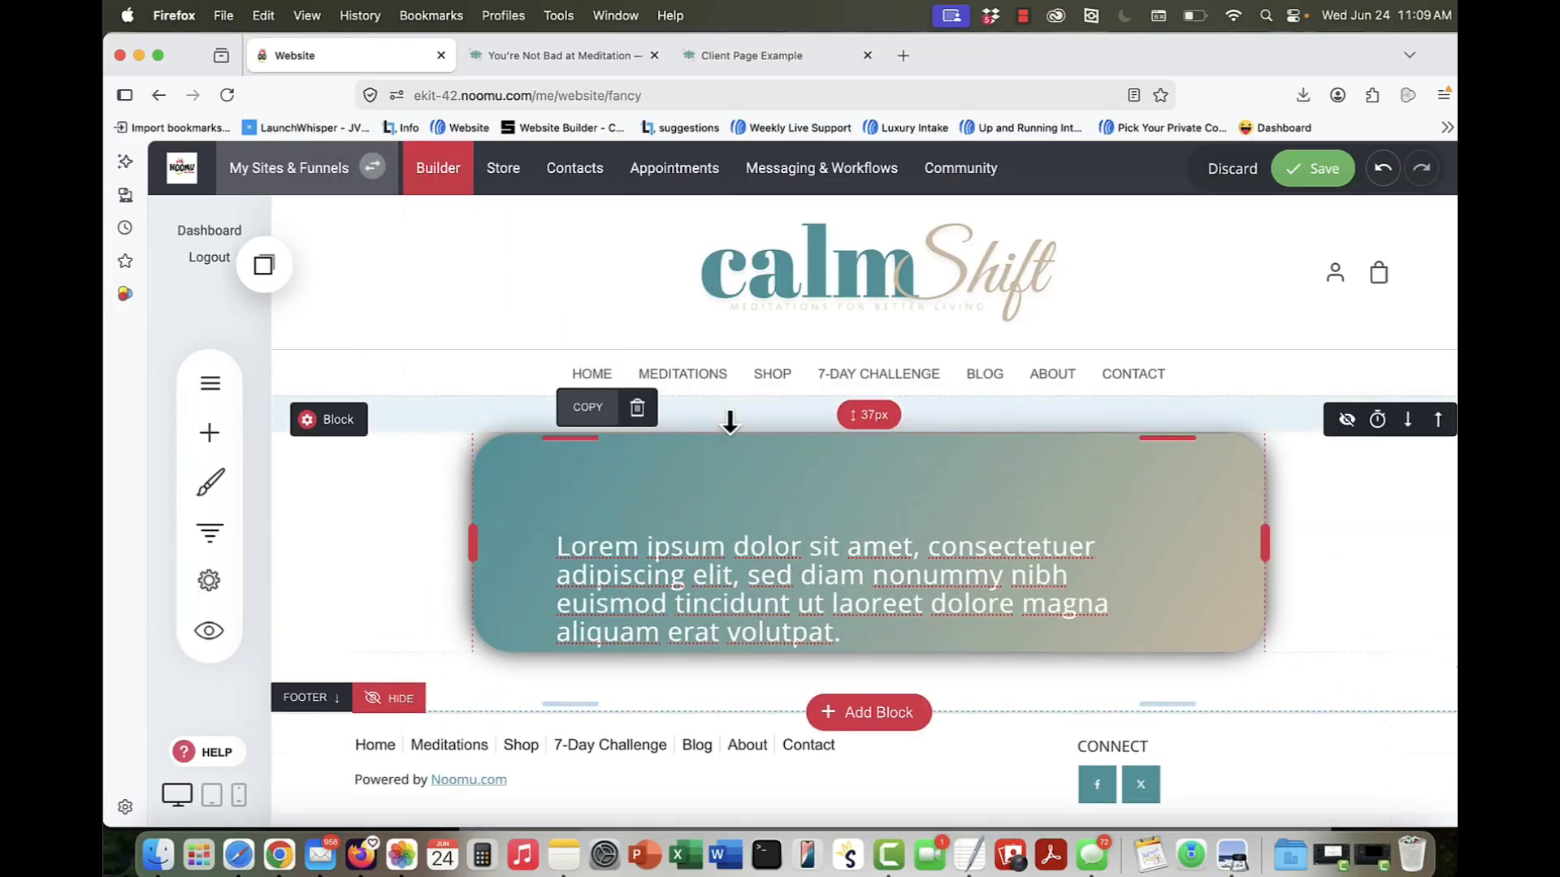
left_click_drag(898, 516, 888, 449)
left_click(198, 436)
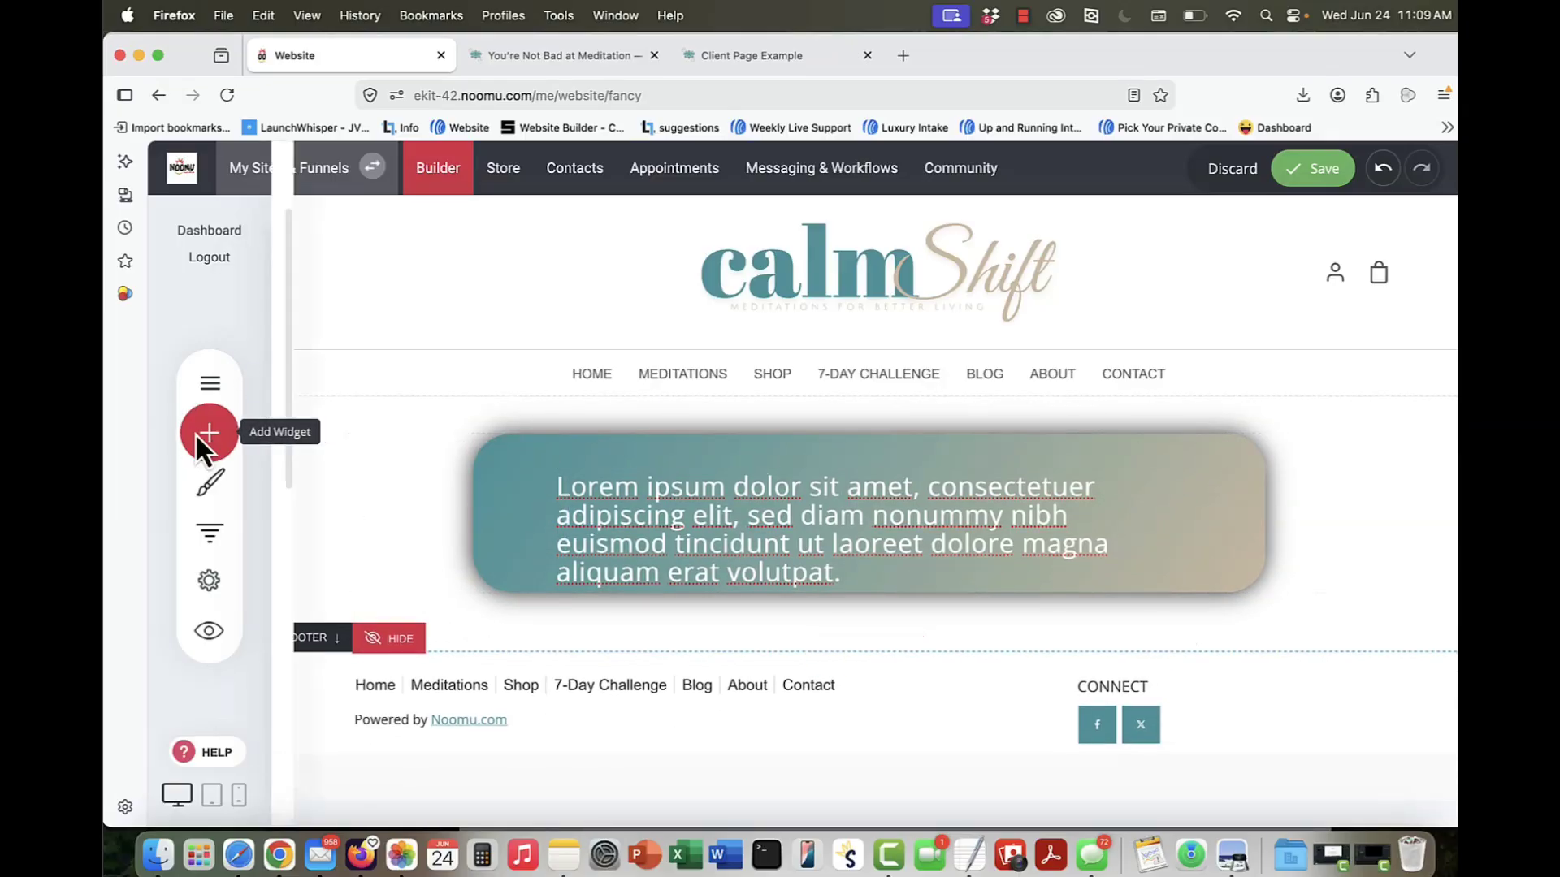
left_click_drag(431, 429, 897, 610)
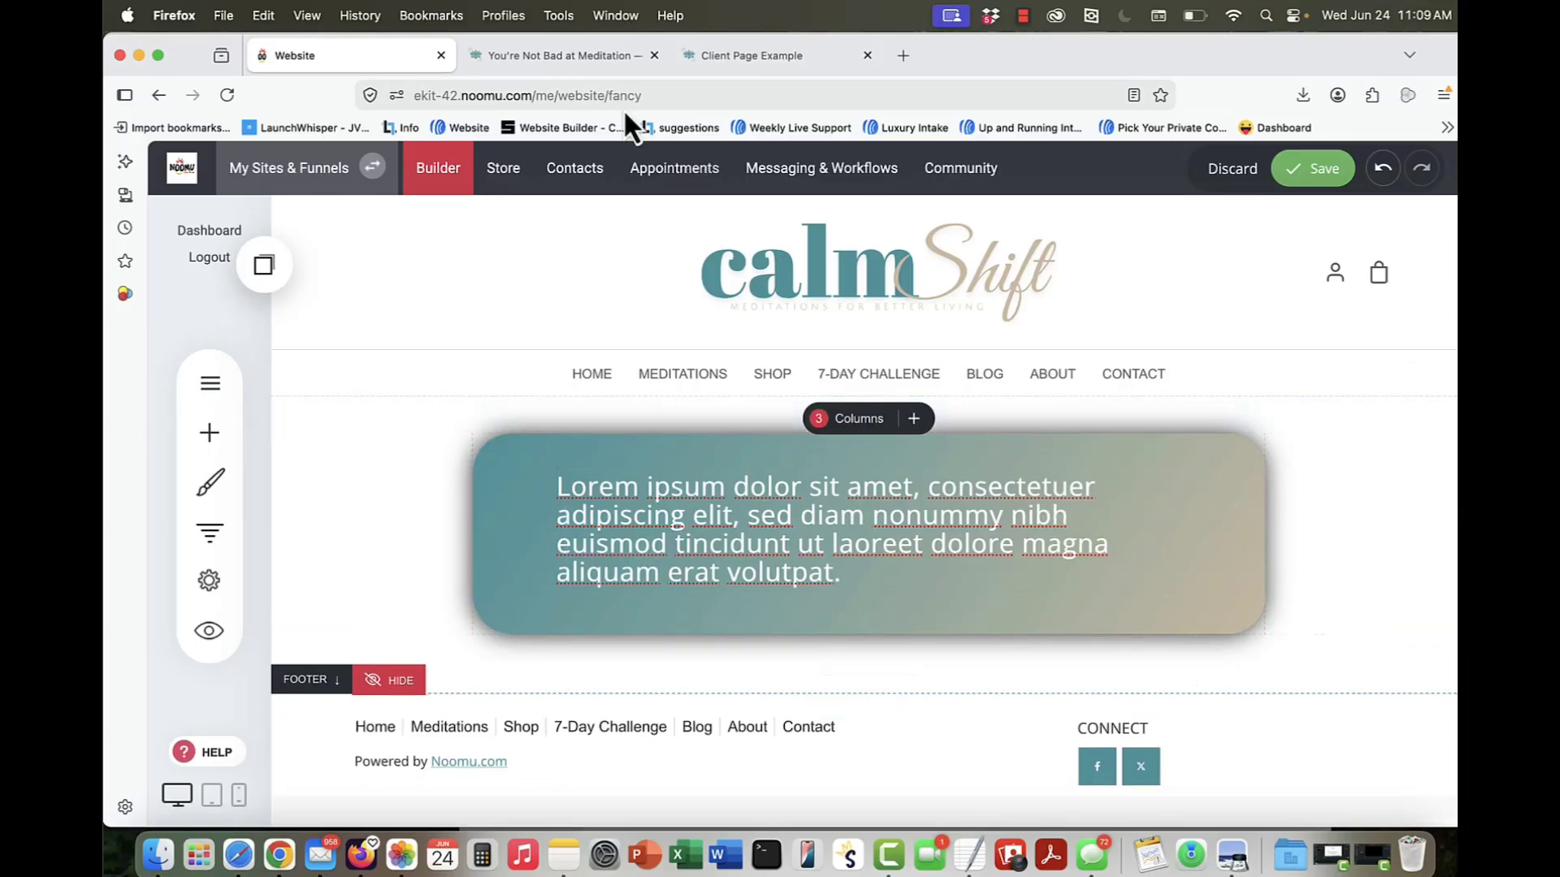
Step: Examine the meditation article page's banner, photo and overlapping quote box, and return to the website builder
left_click(553, 53)
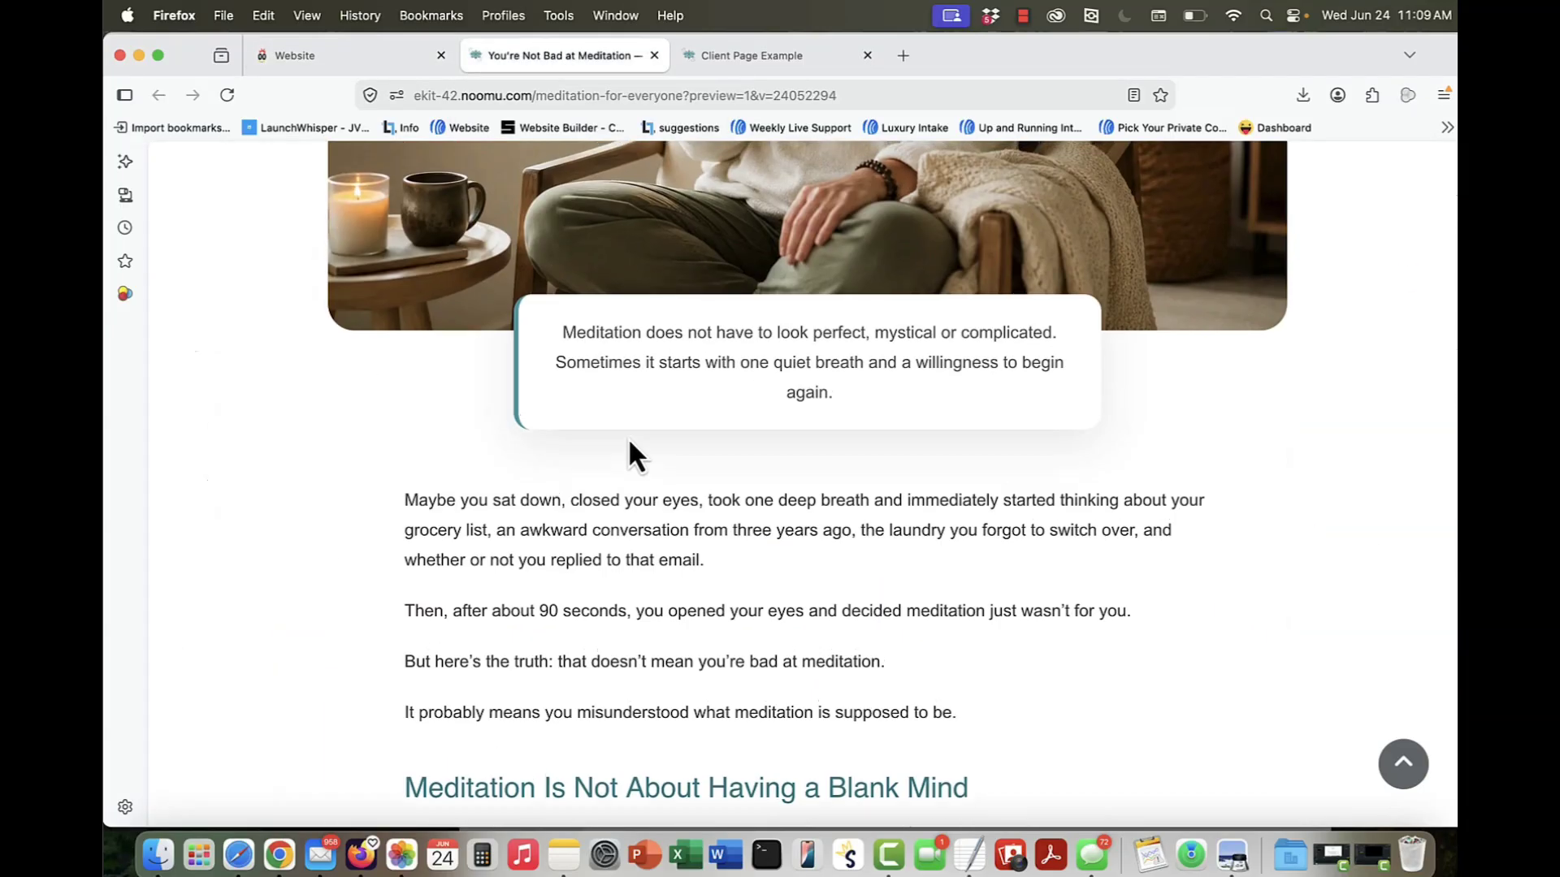
scroll(627, 437, "up", 5)
scroll(627, 437, "down", 1)
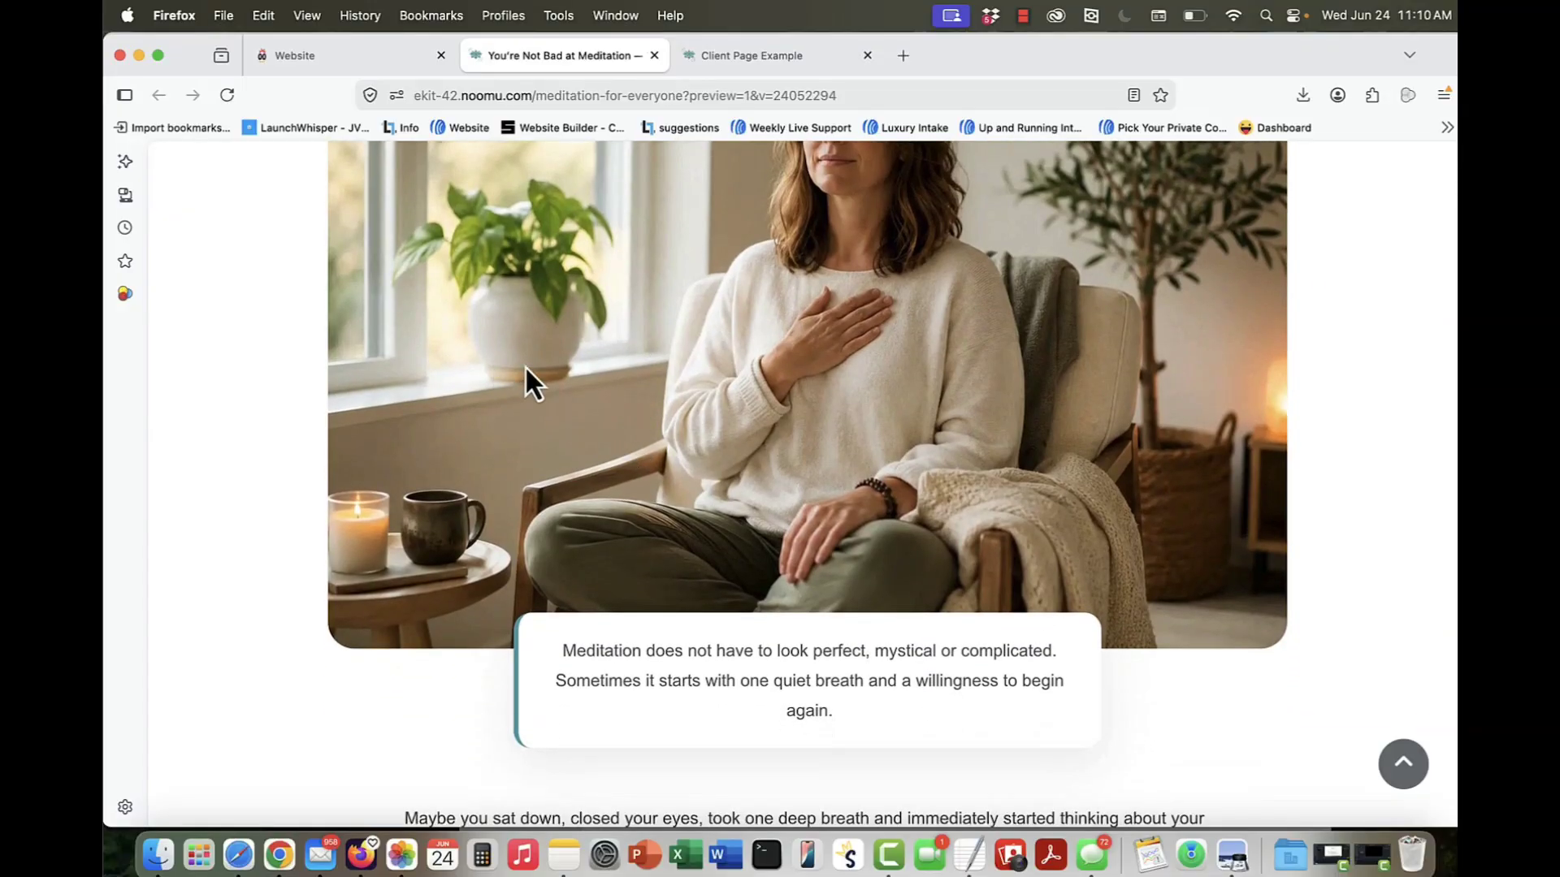
scroll(623, 480, "up", 4)
scroll(861, 463, "down", 7)
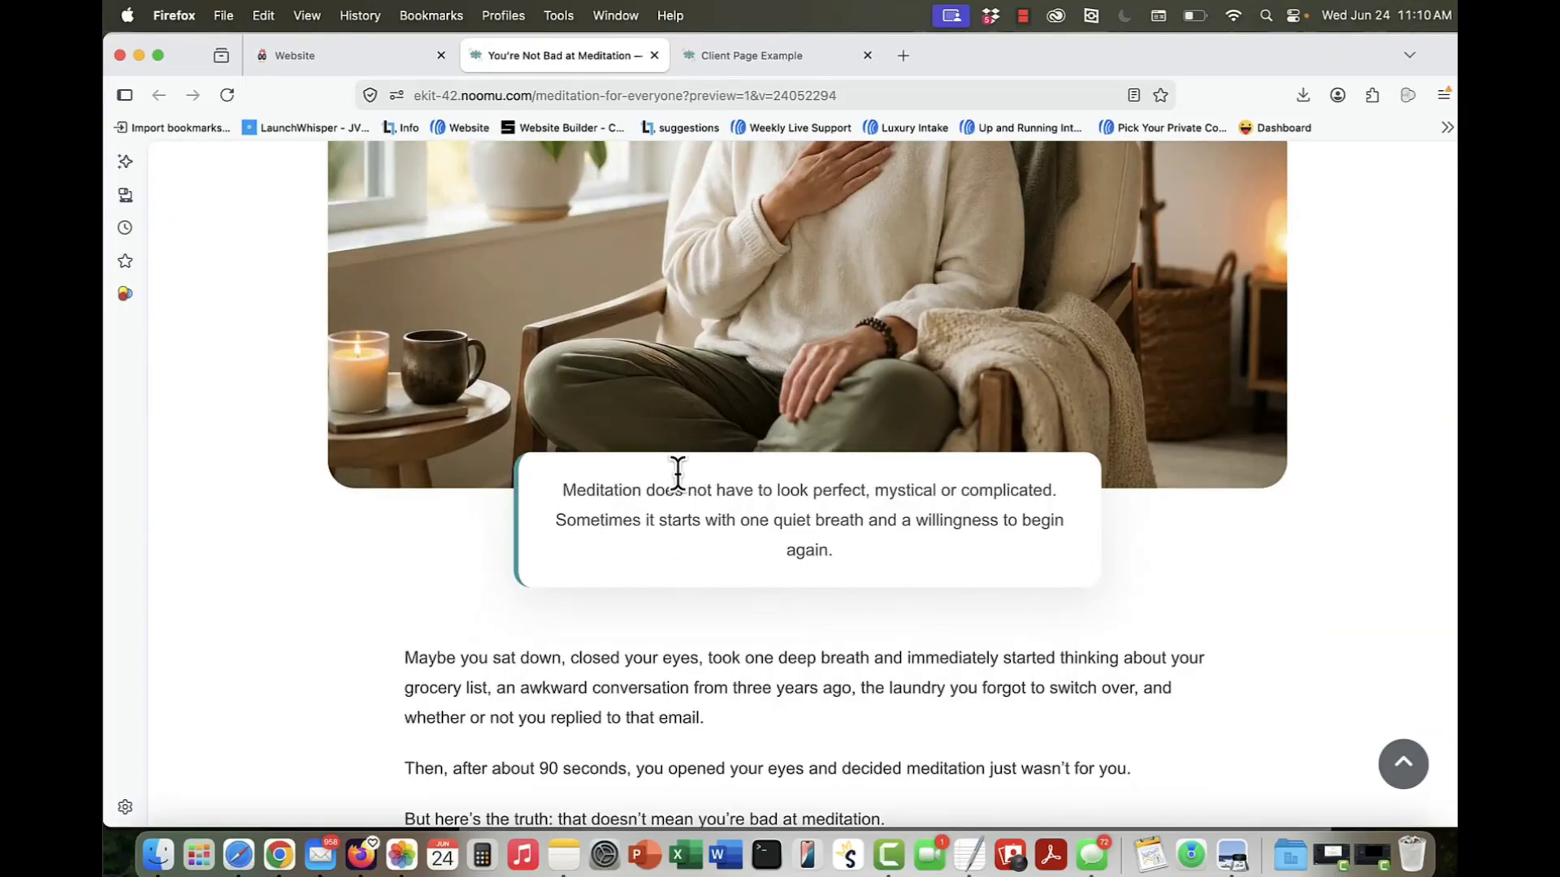
scroll(604, 396, "up", 8)
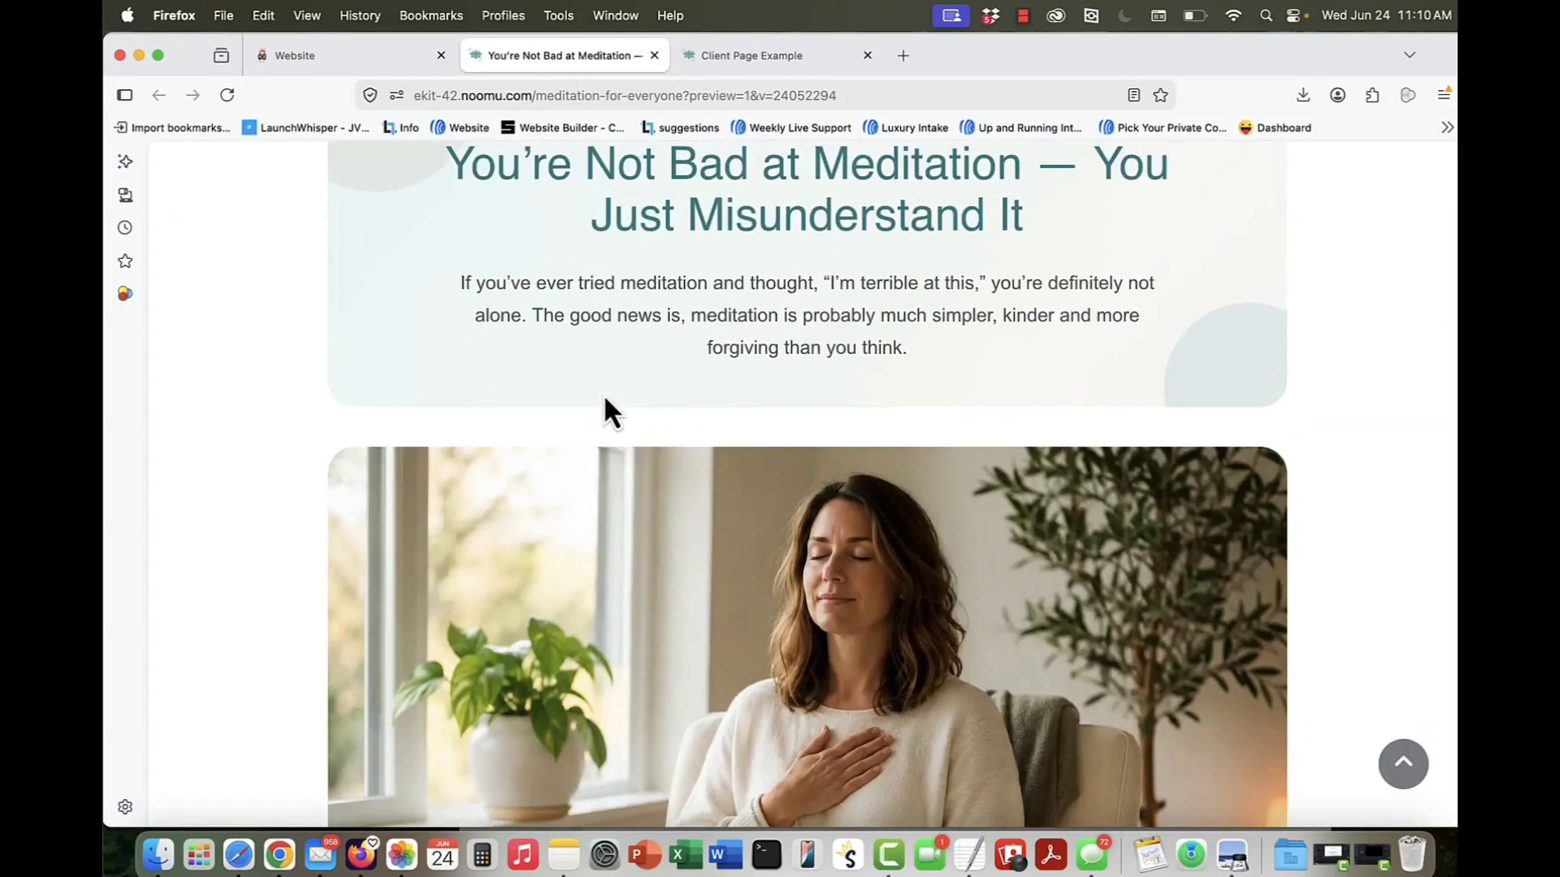
left_click(328, 65)
scroll(539, 425, "down", 2)
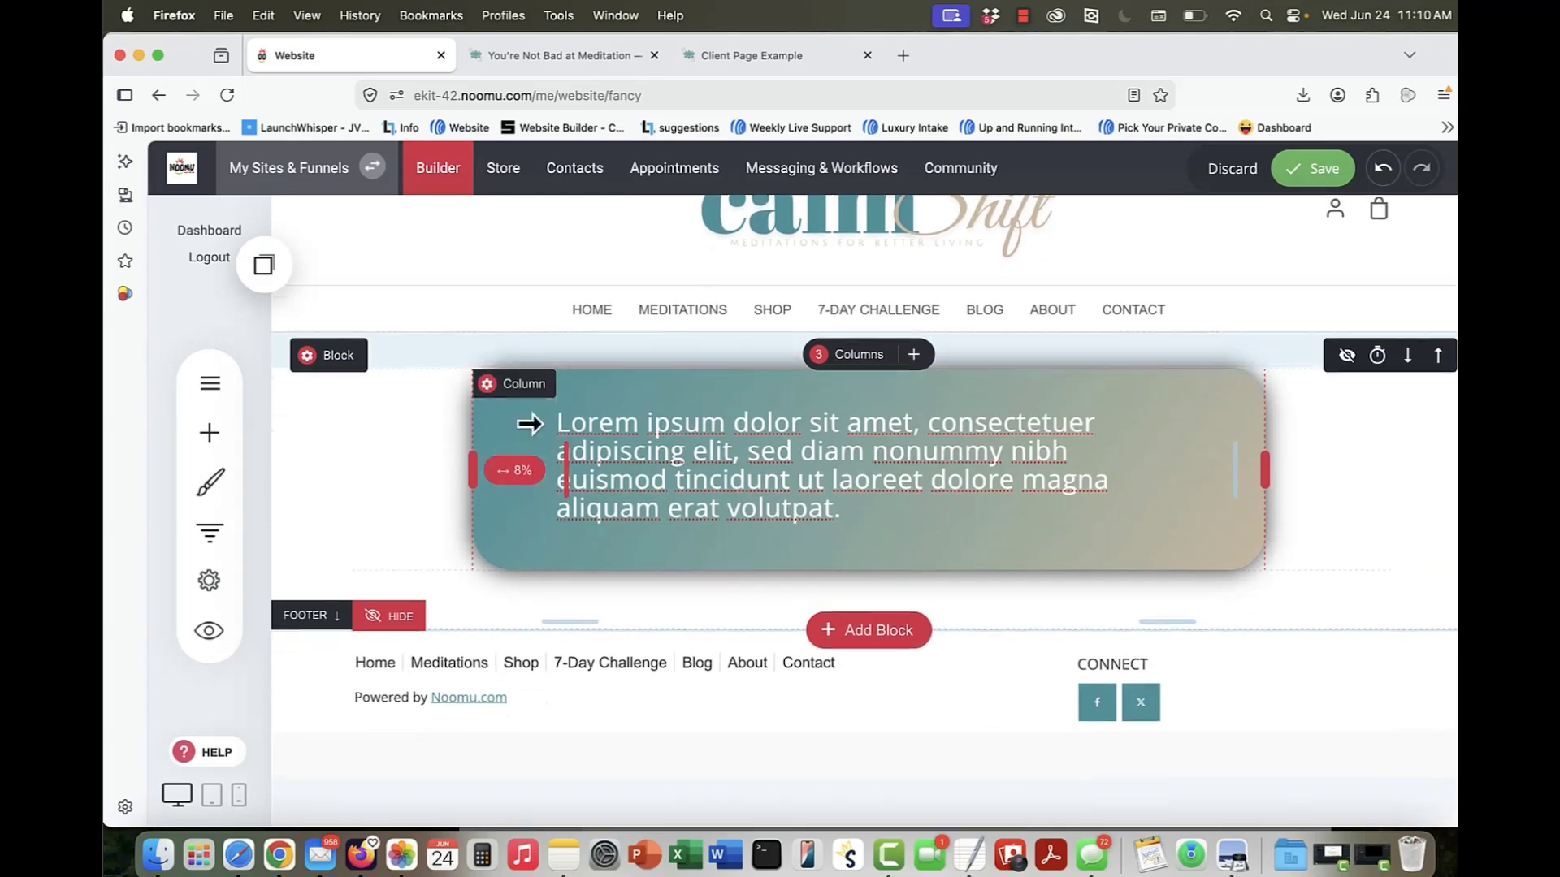
left_click(209, 447)
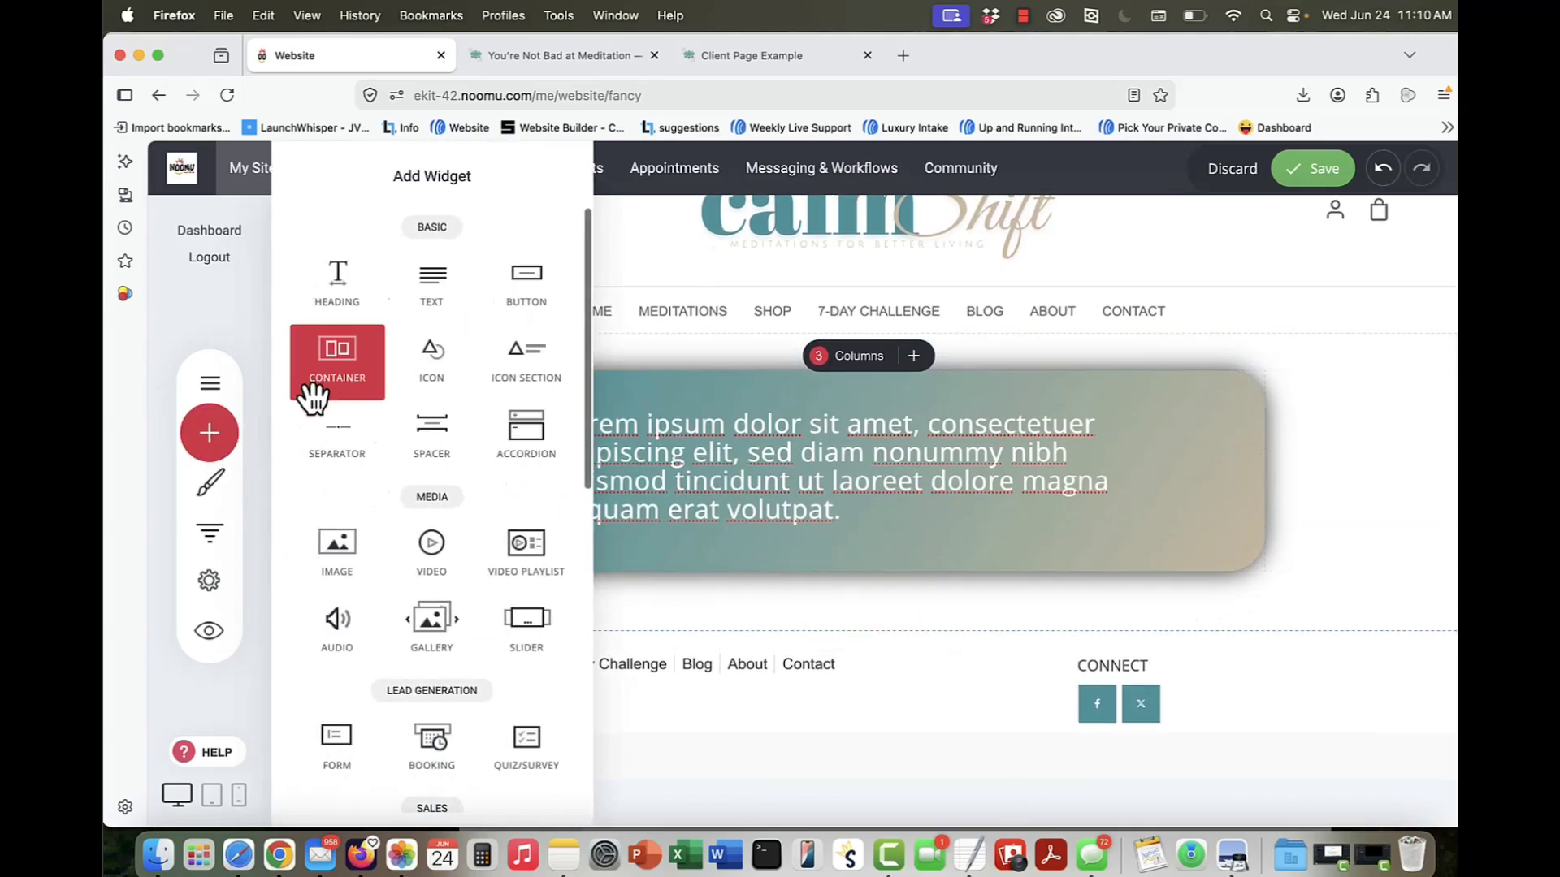
left_click_drag(322, 556, 898, 598)
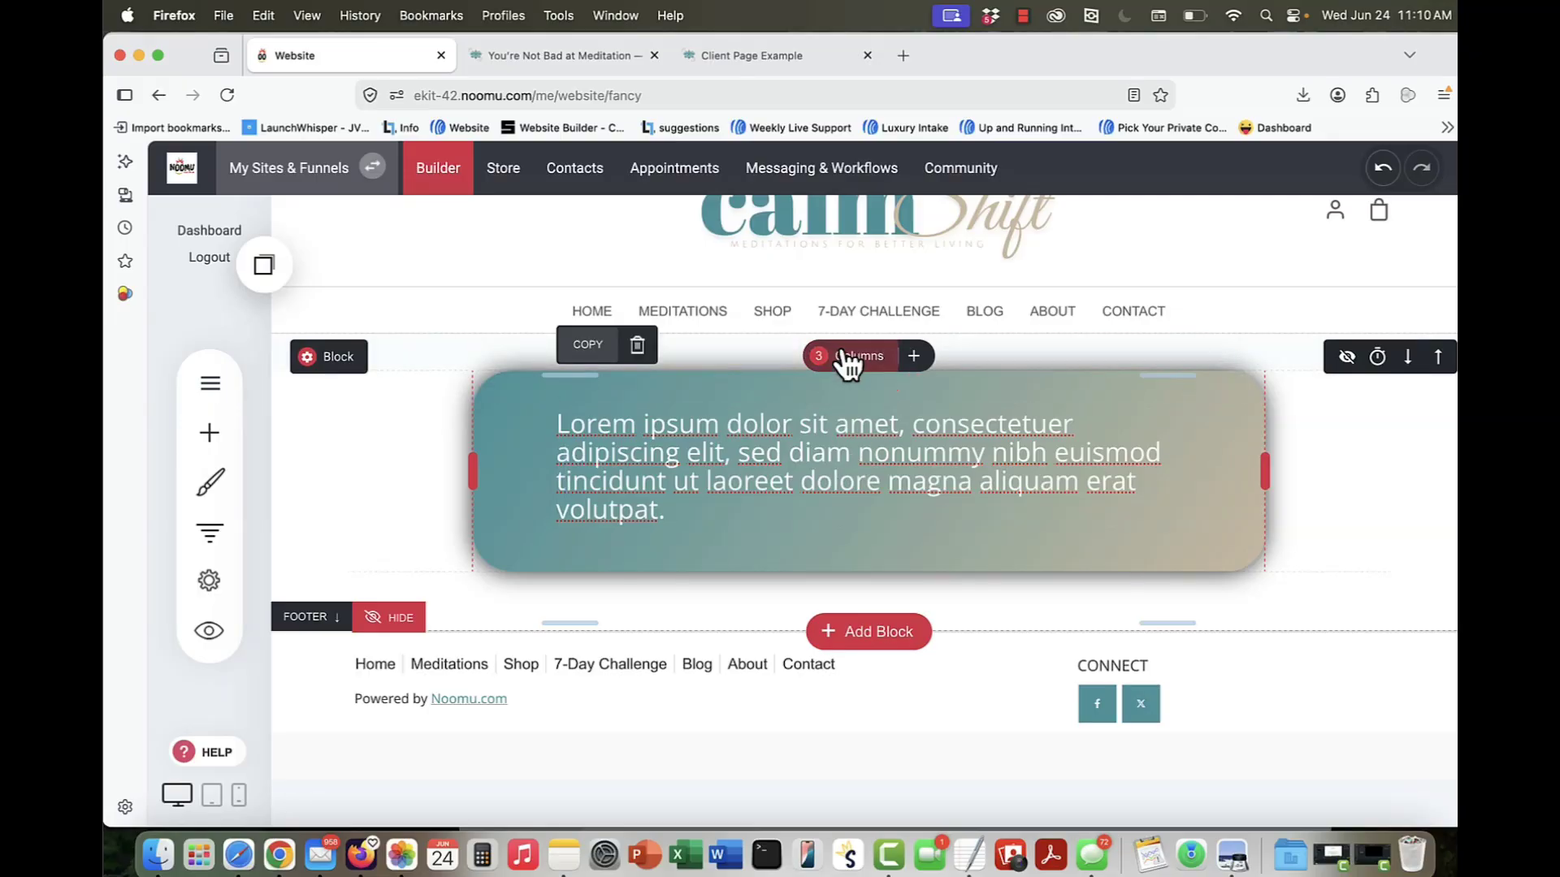
left_click(917, 362)
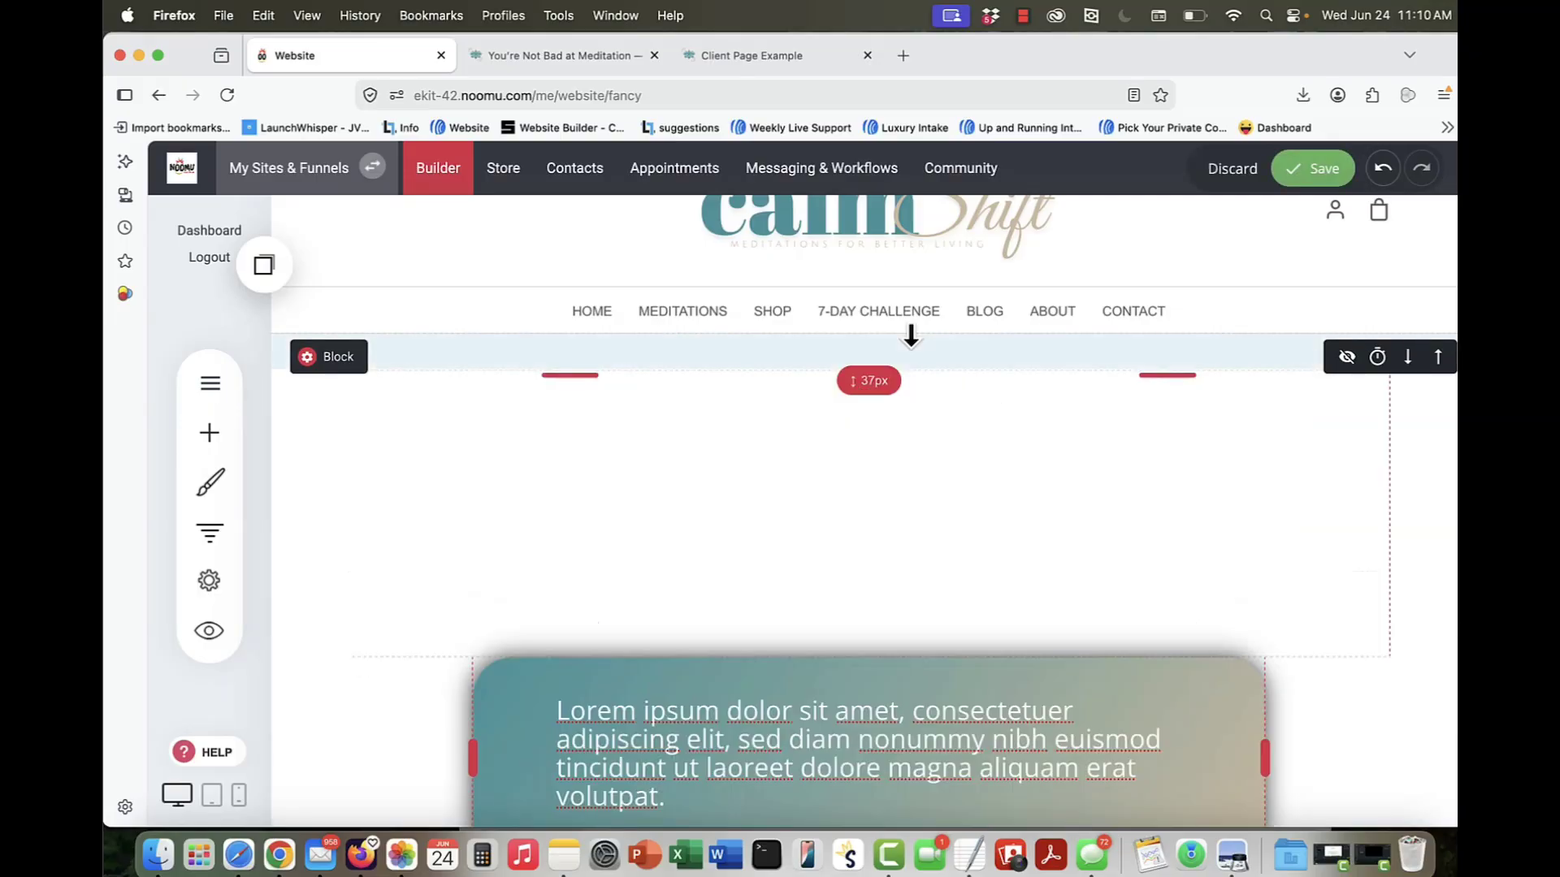
key("super+z")
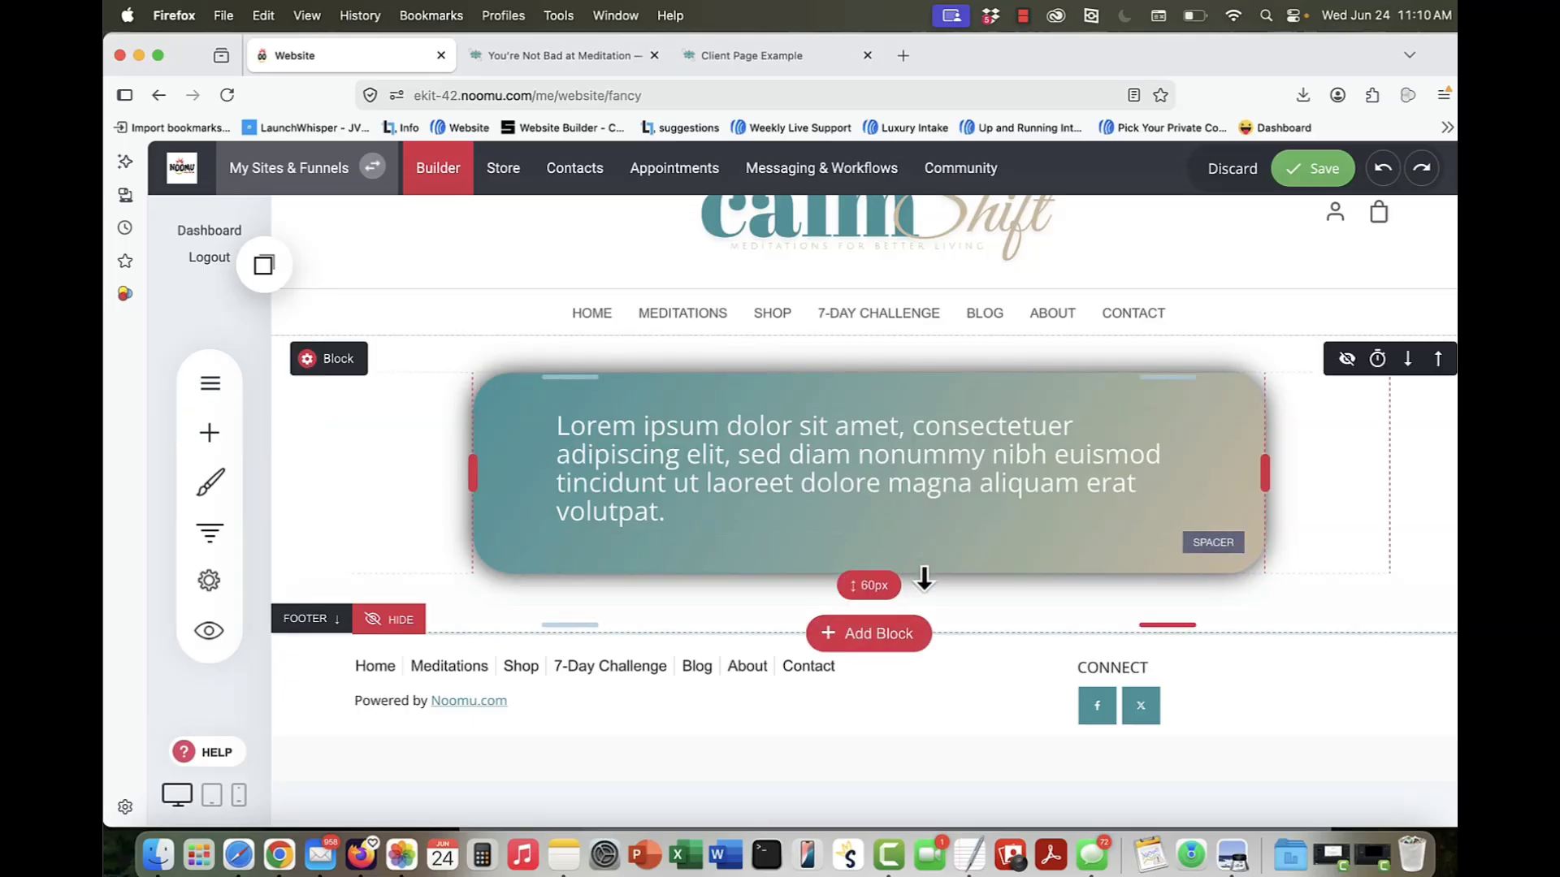
Step: Browse the block templates in the Services, Call To Action, About, Image & Text, Texts, E-Commerce and Checkouts categories
left_click(901, 637)
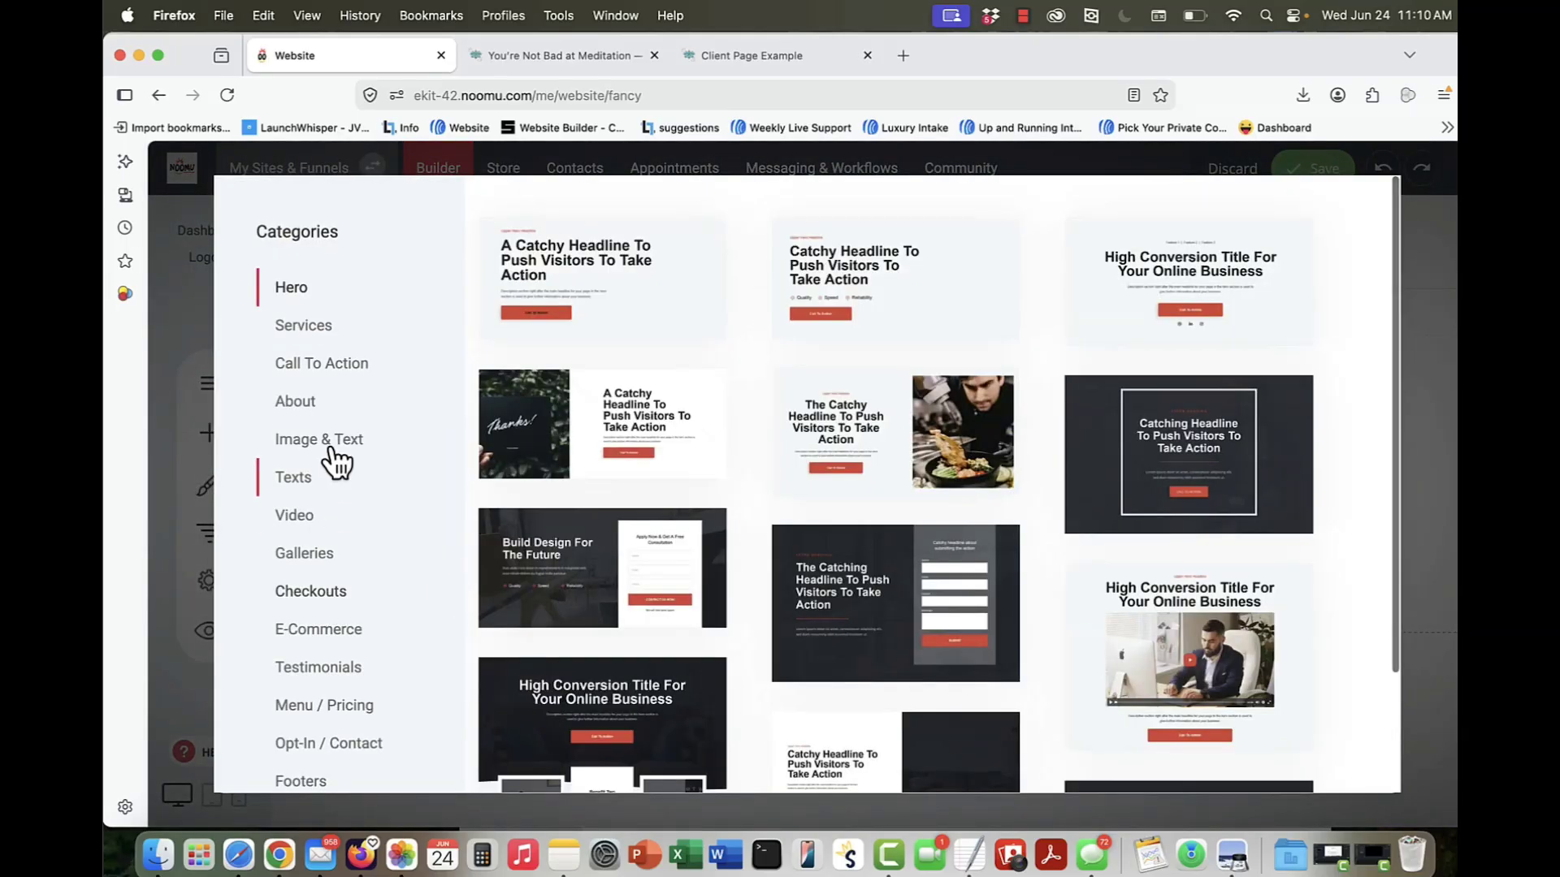
left_click(317, 328)
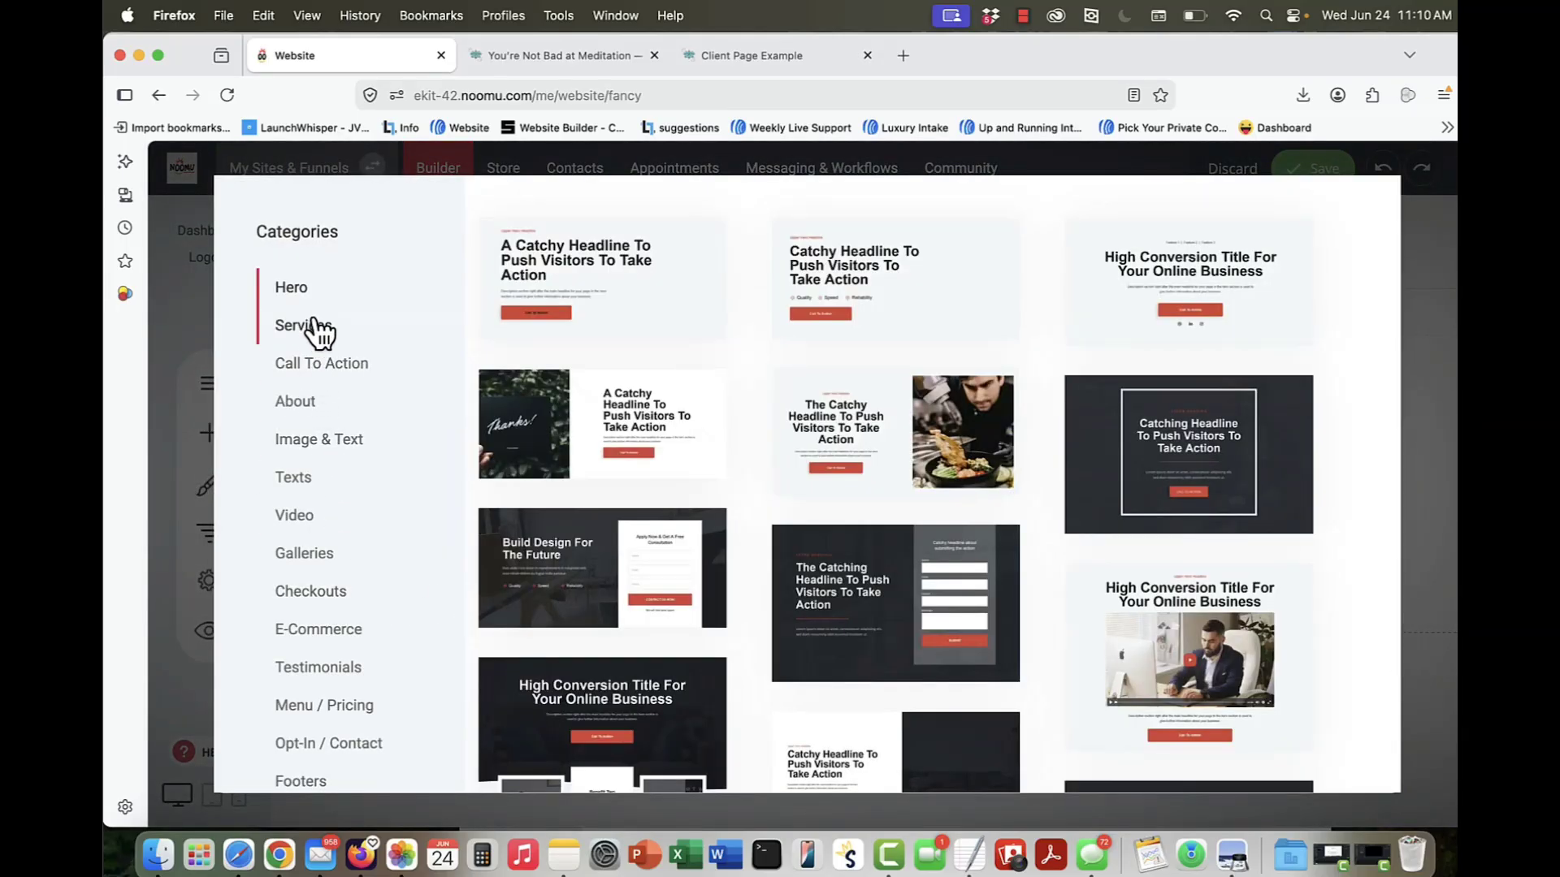
scroll(317, 699, "down", 3)
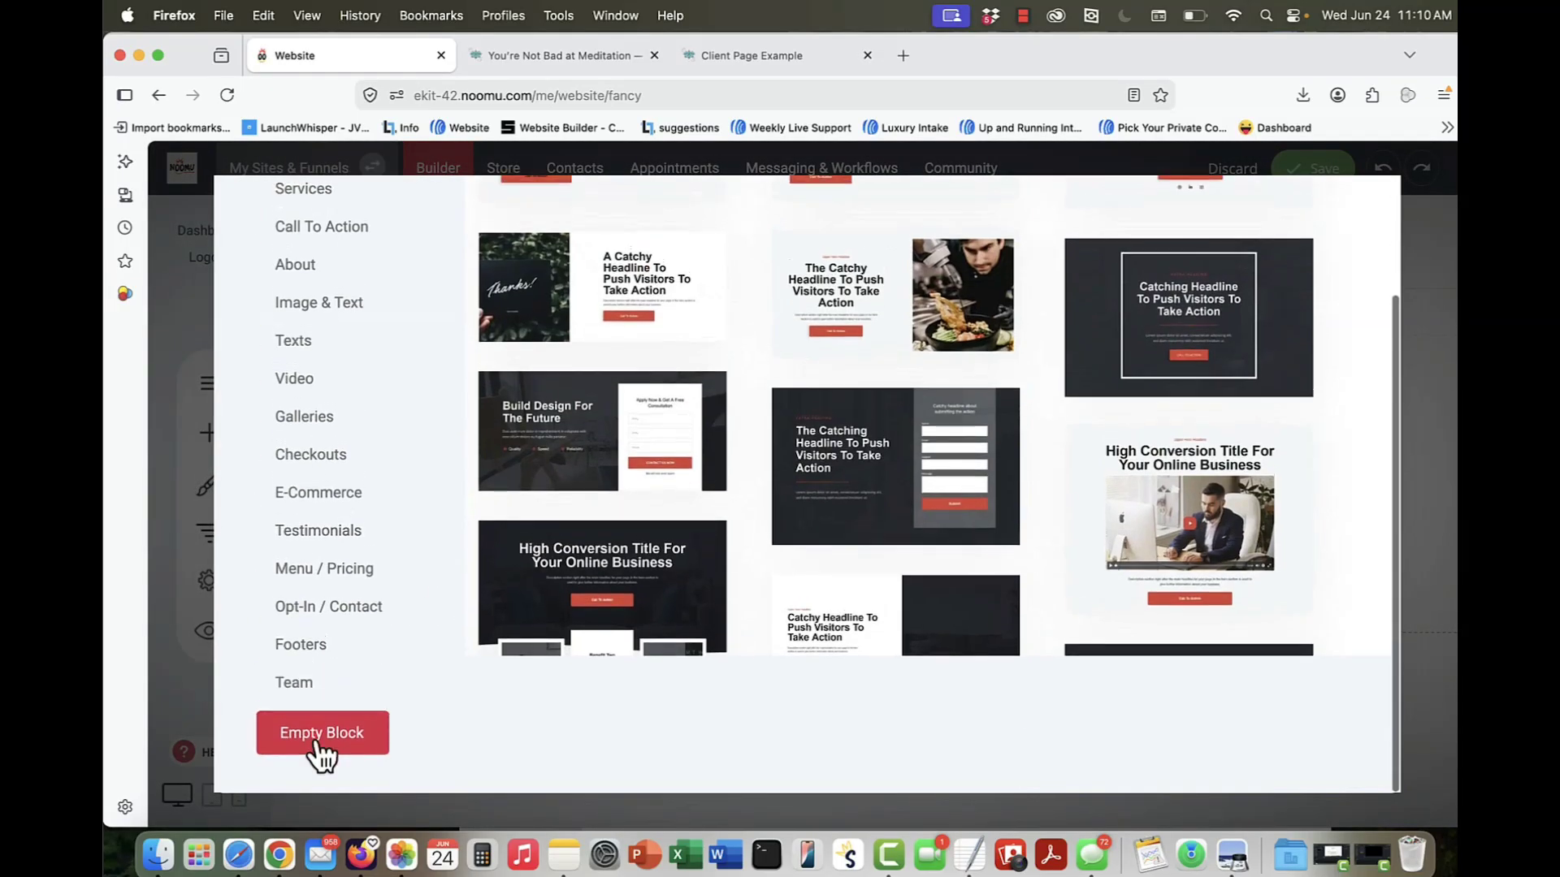
scroll(349, 601, "up", 3)
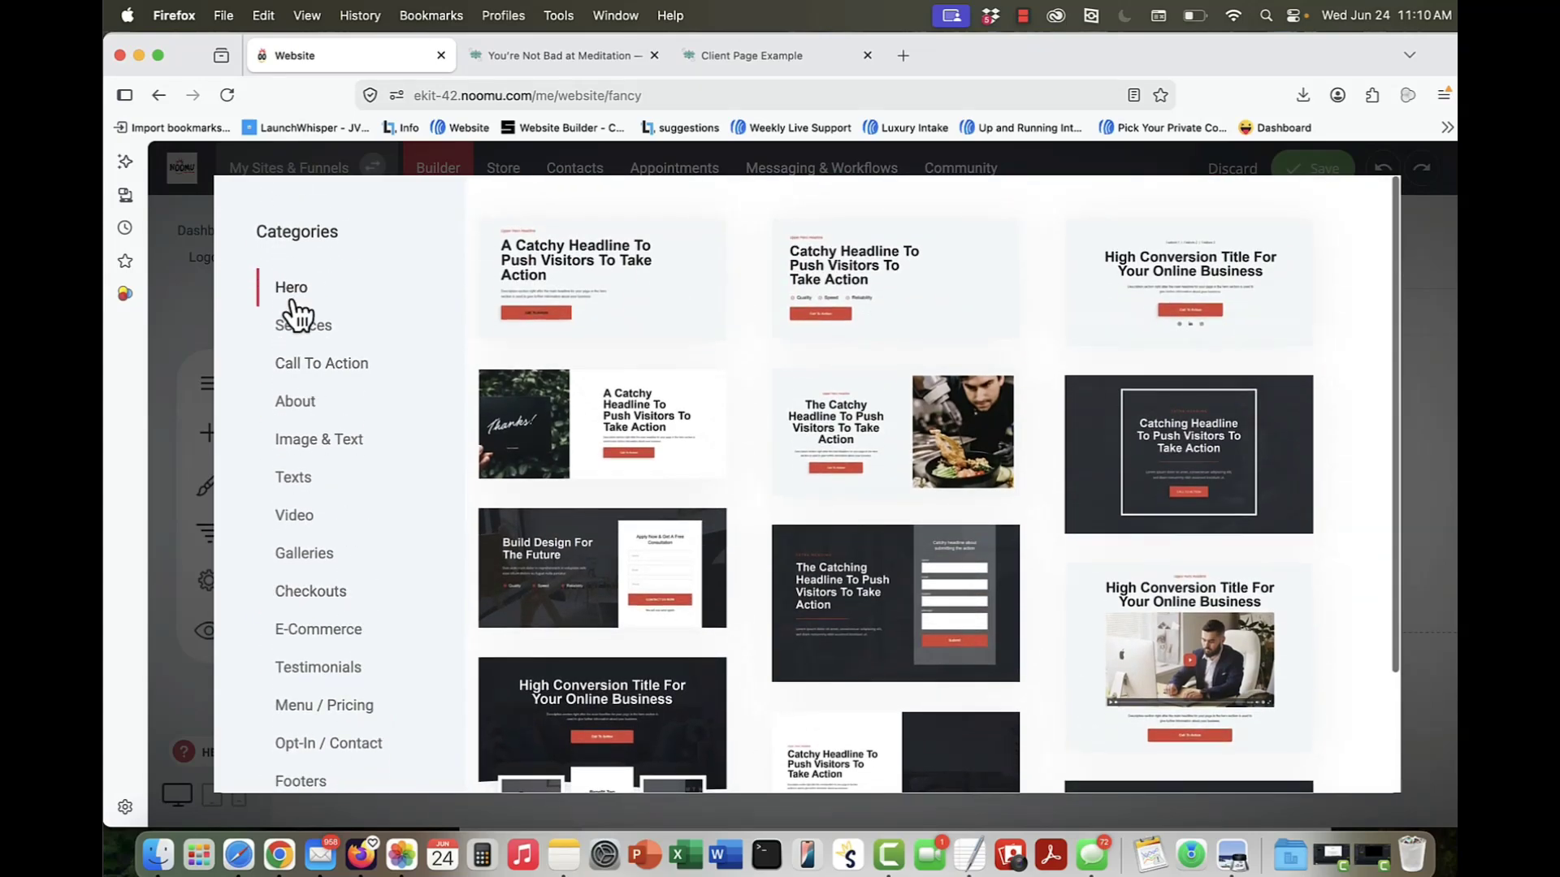
left_click(305, 337)
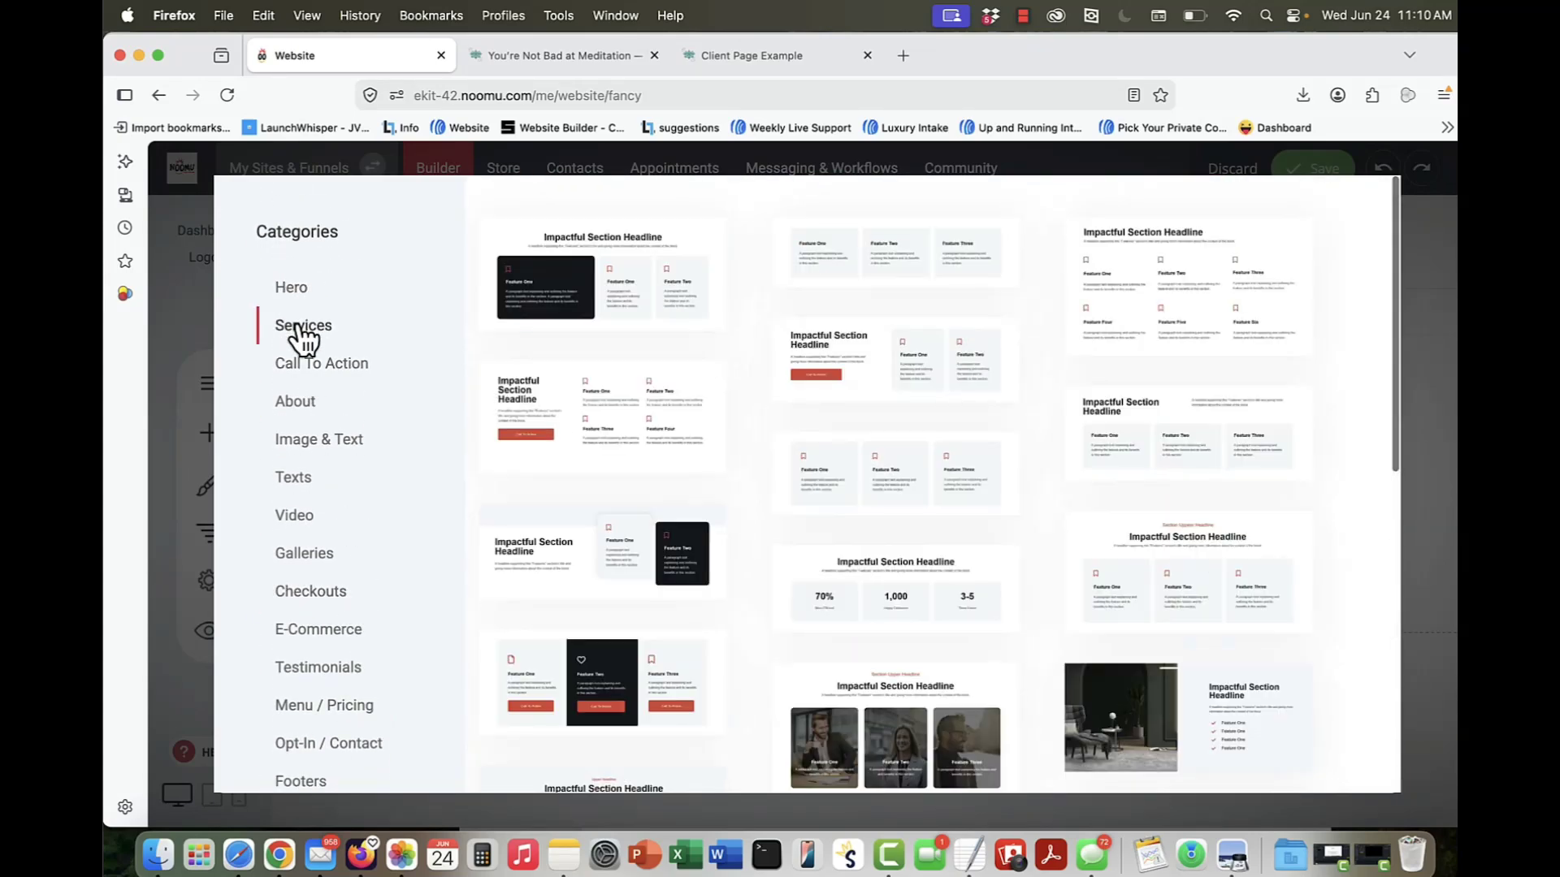
left_click(307, 379)
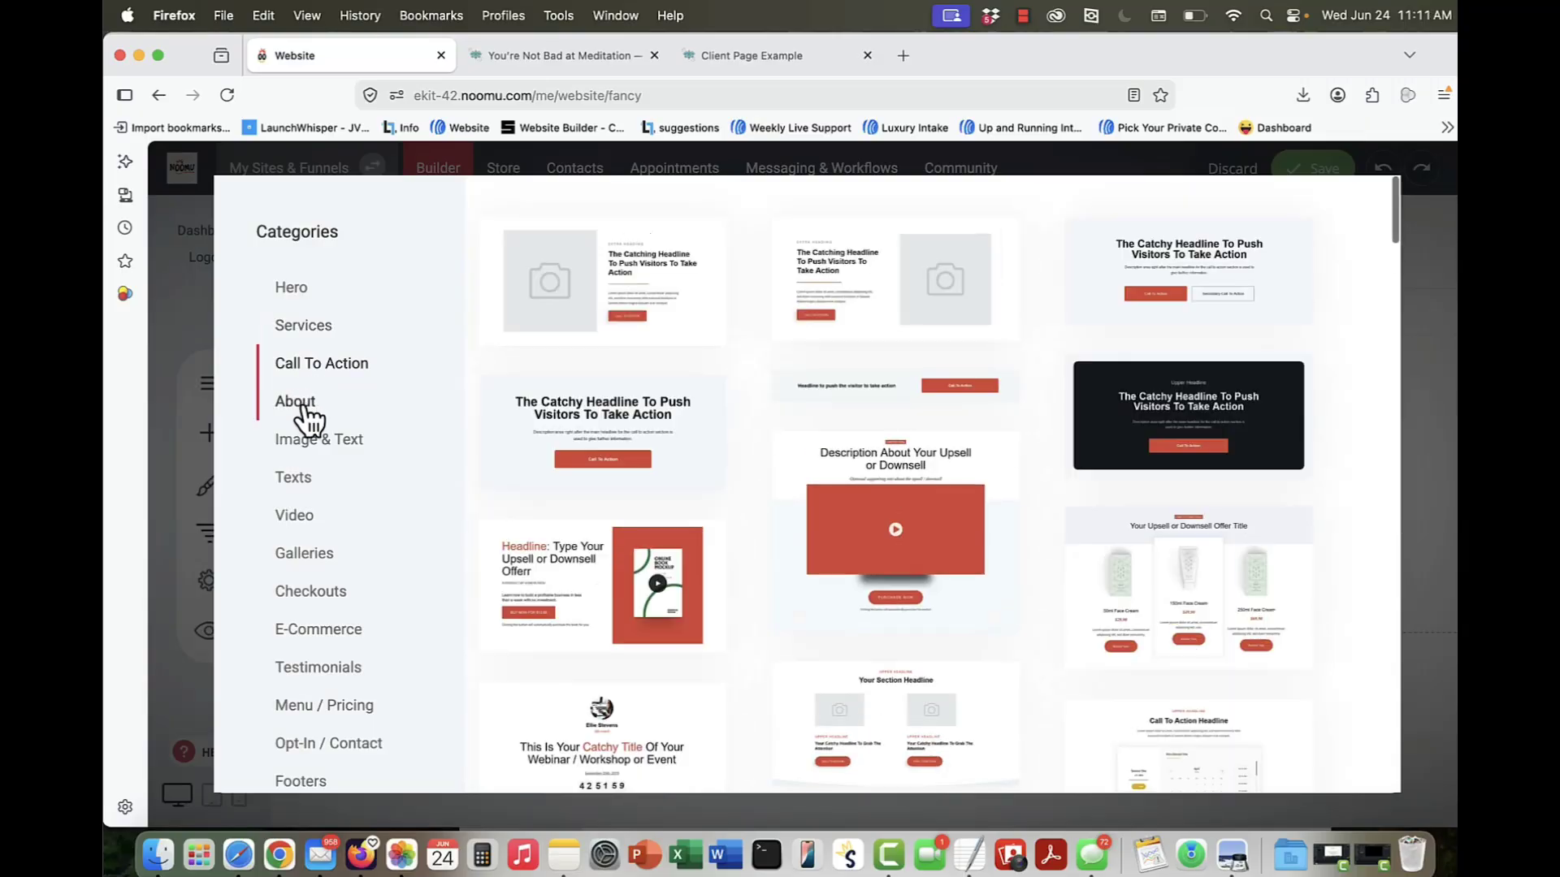
left_click(297, 335)
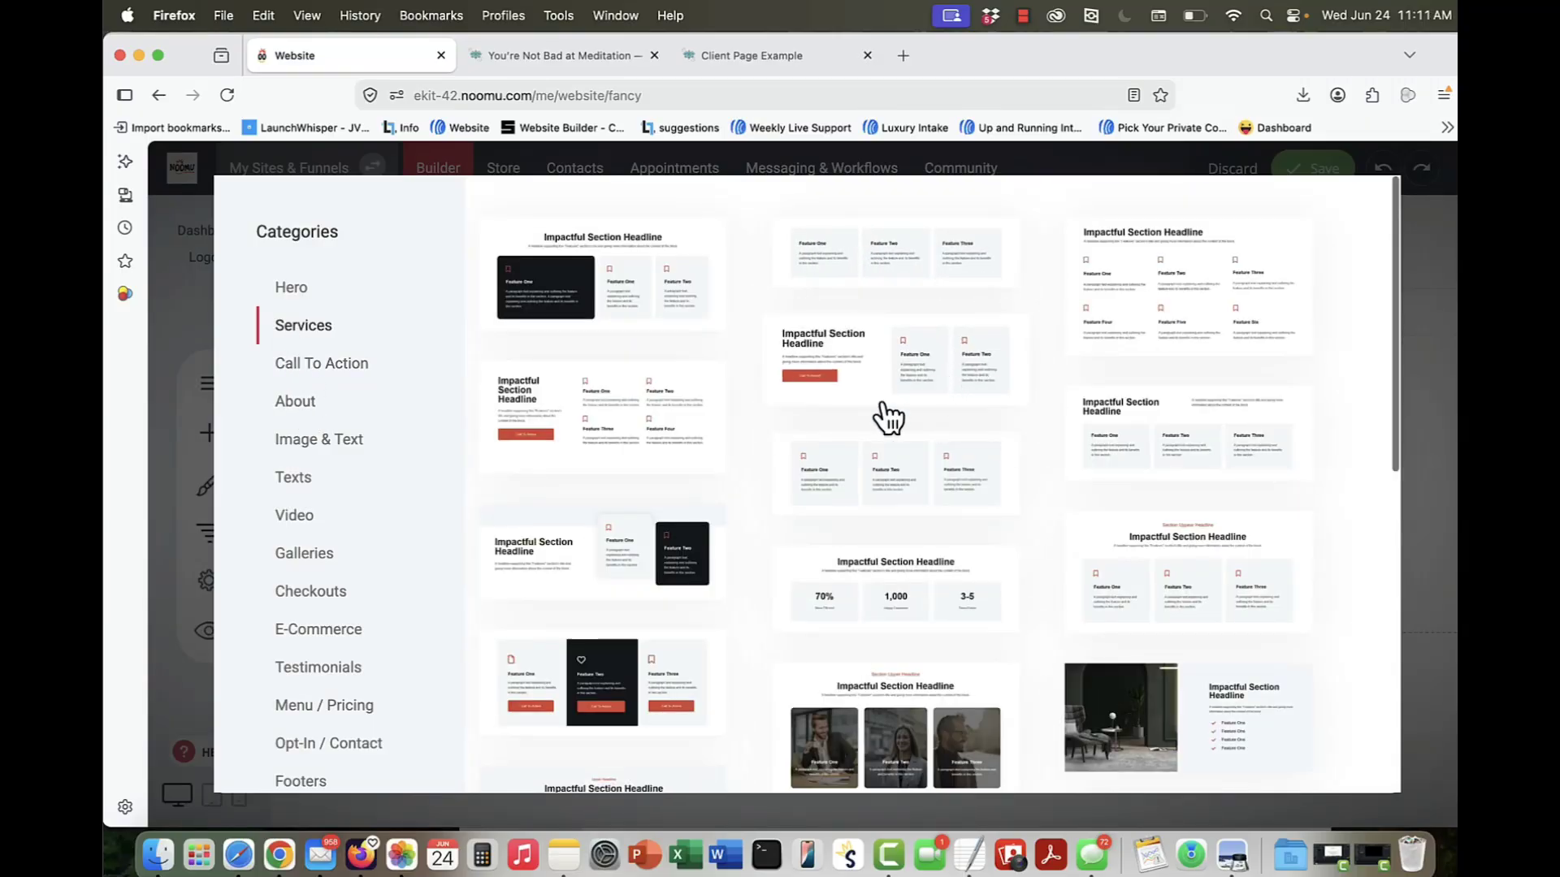
scroll(888, 418, "down", 3)
scroll(889, 417, "up", 3)
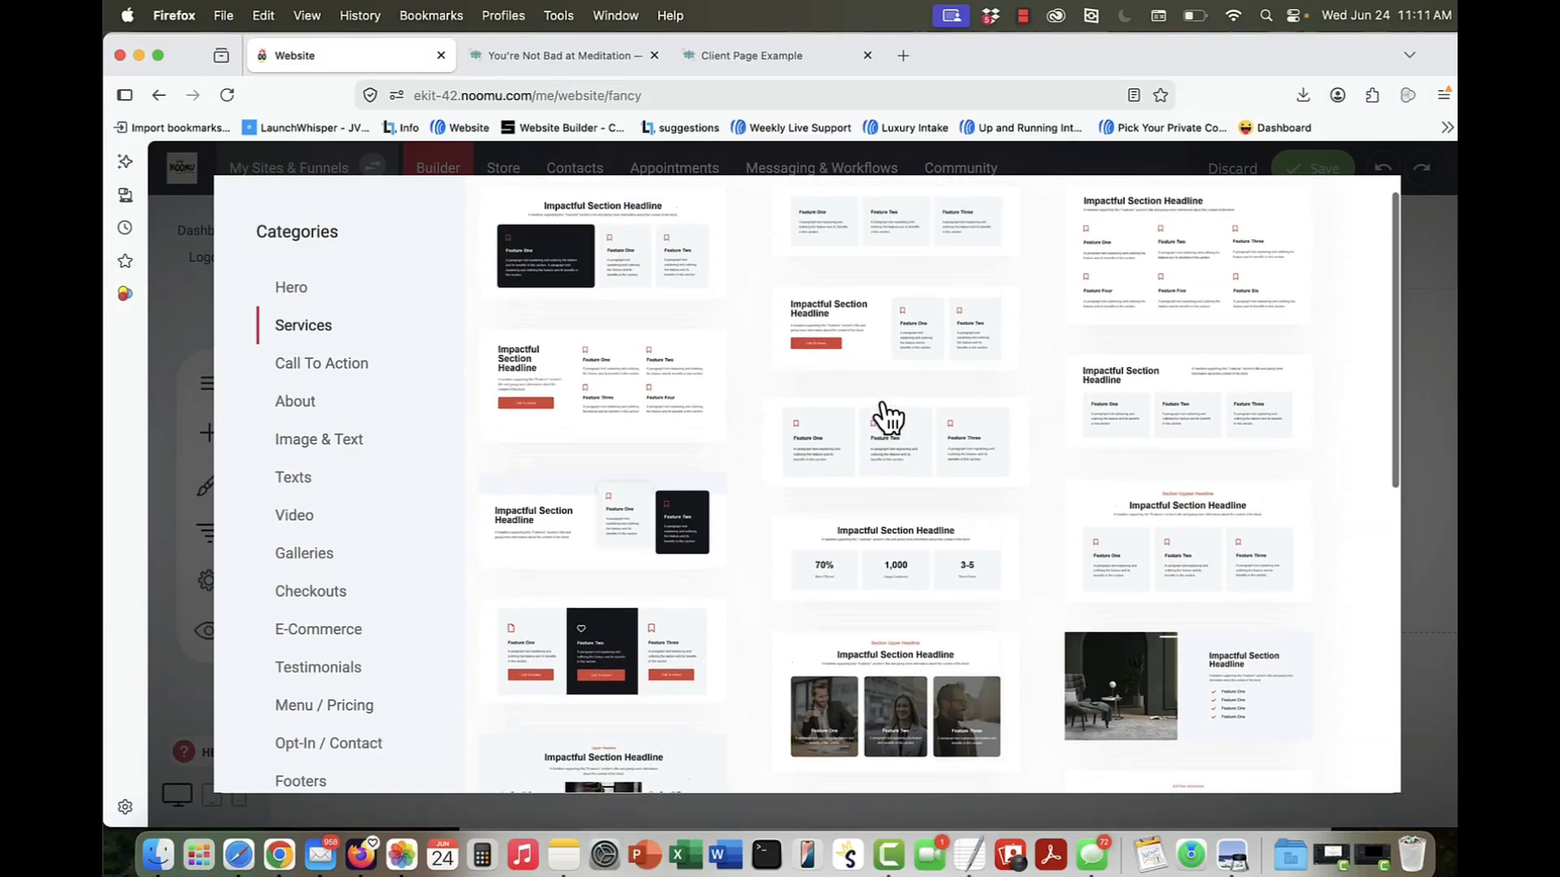
scroll(884, 409, "up", 1)
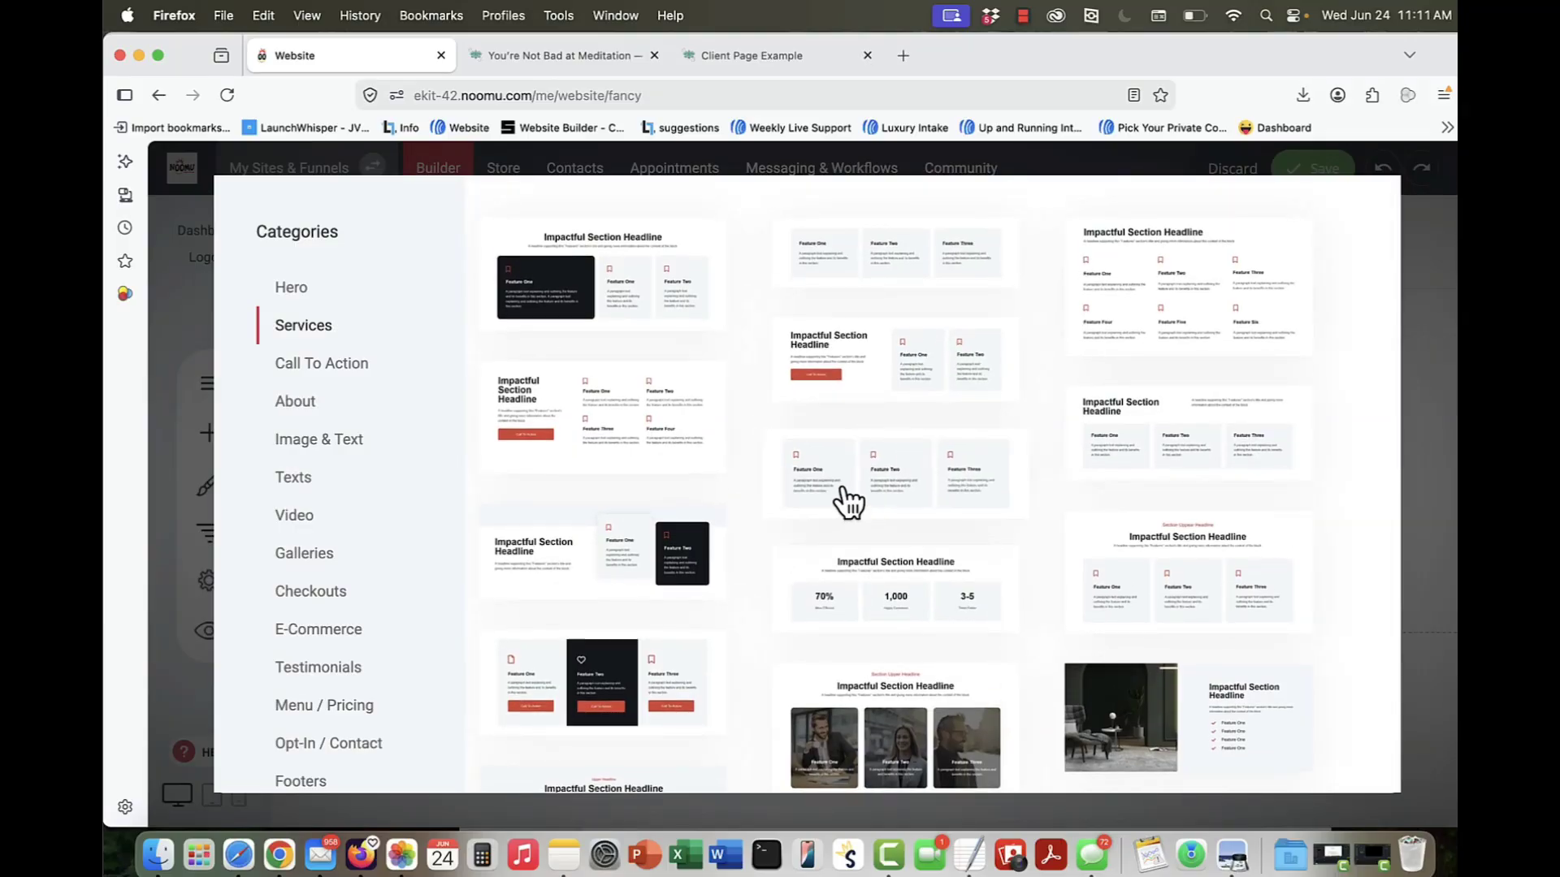
left_click(301, 399)
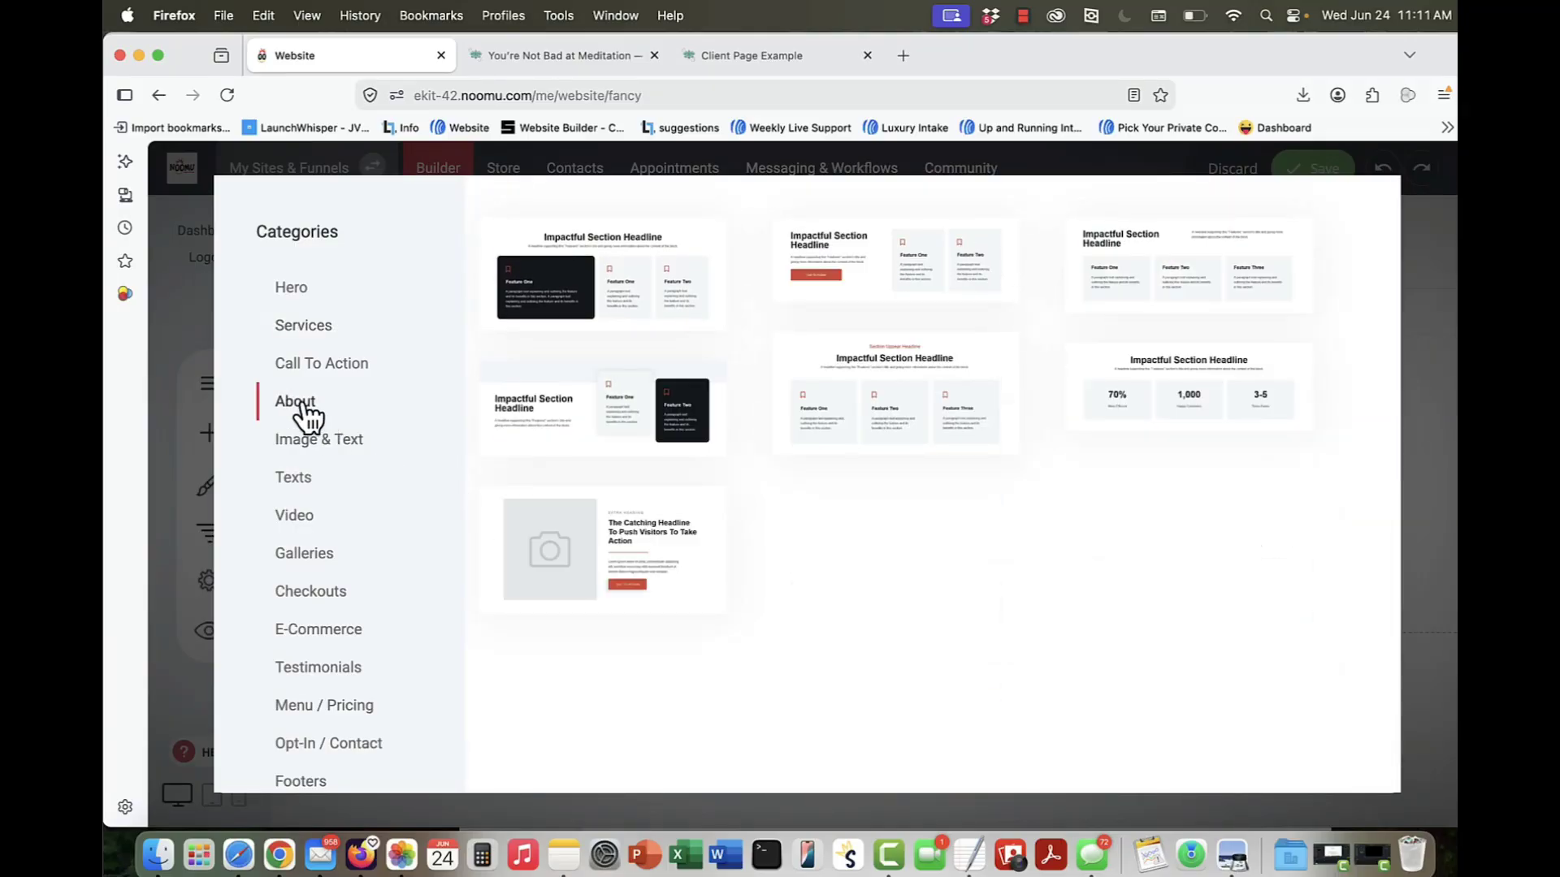
left_click(315, 437)
left_click(307, 486)
left_click(309, 520)
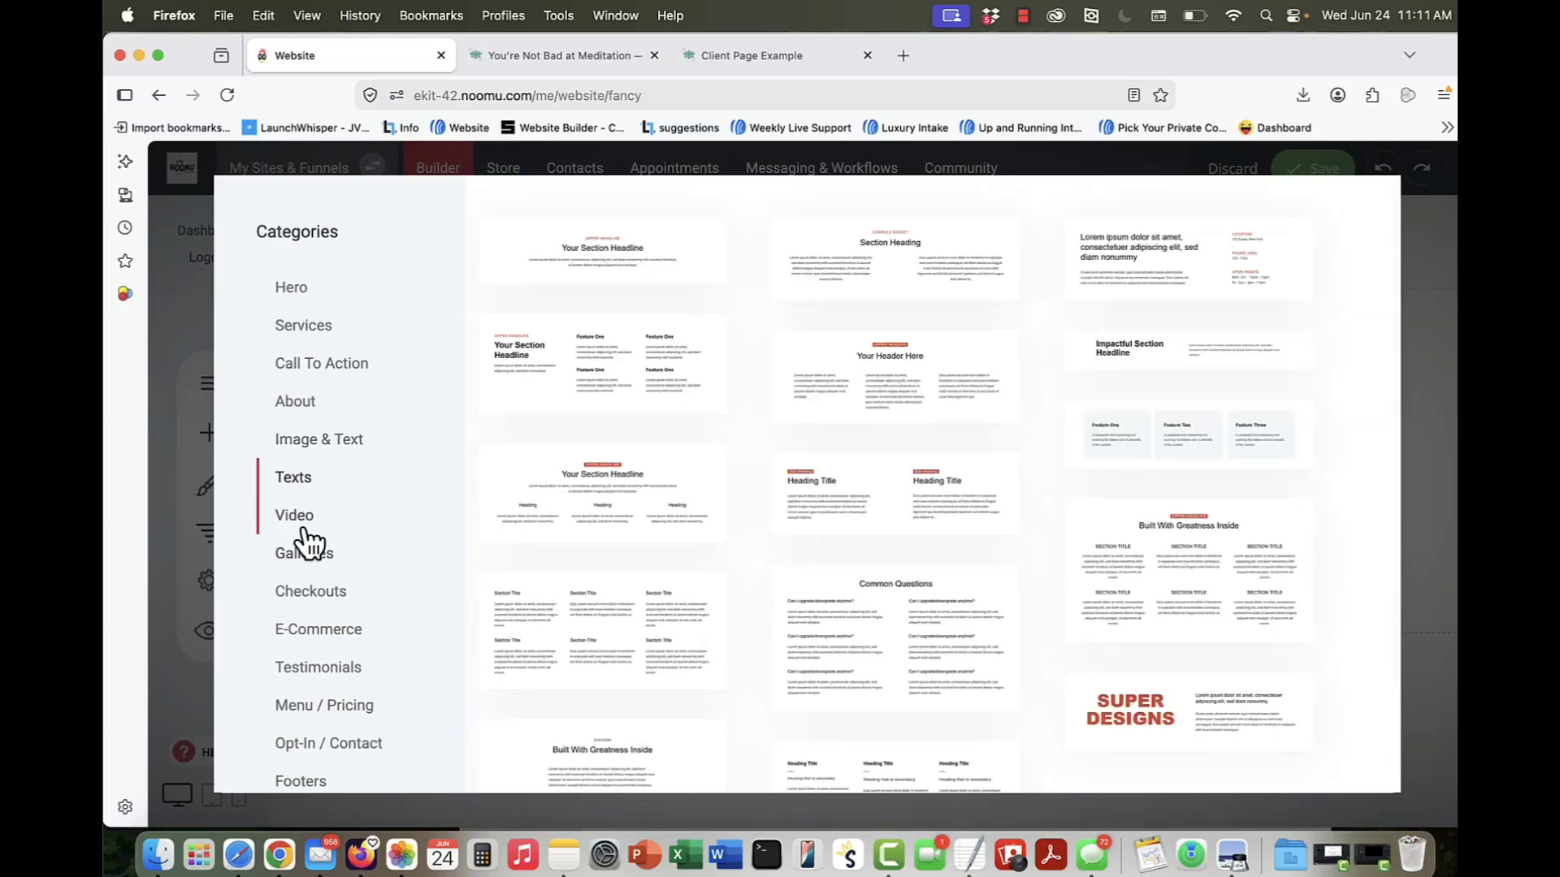
left_click(312, 564)
left_click(317, 626)
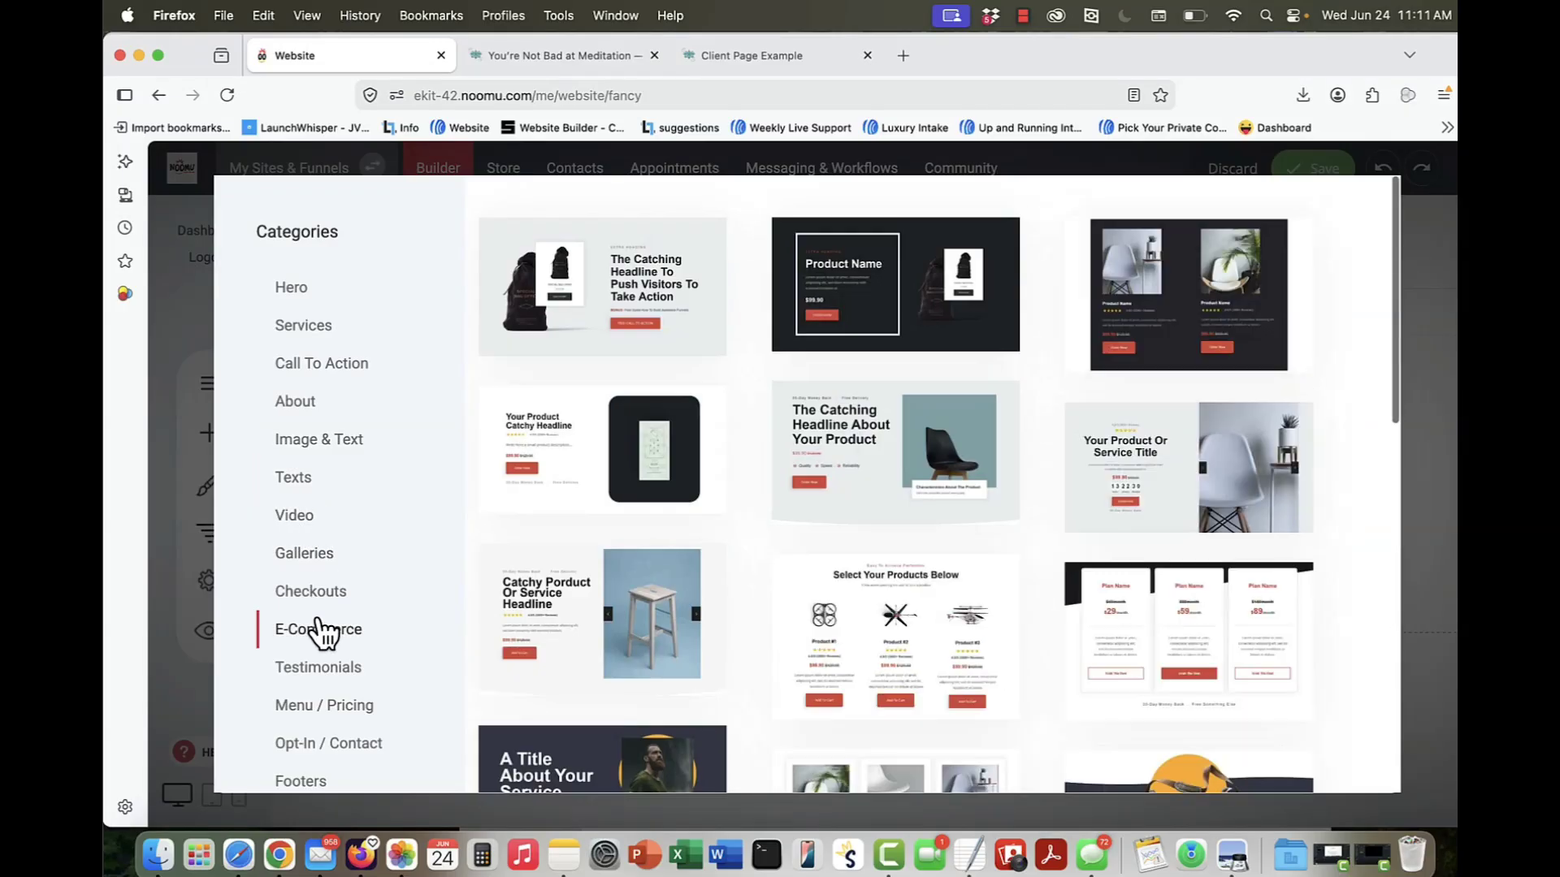
left_click(321, 592)
Step: Add an empty block below the gradient text section and insert an image widget with the photo of the meditating woman
scroll(320, 648, "down", 3)
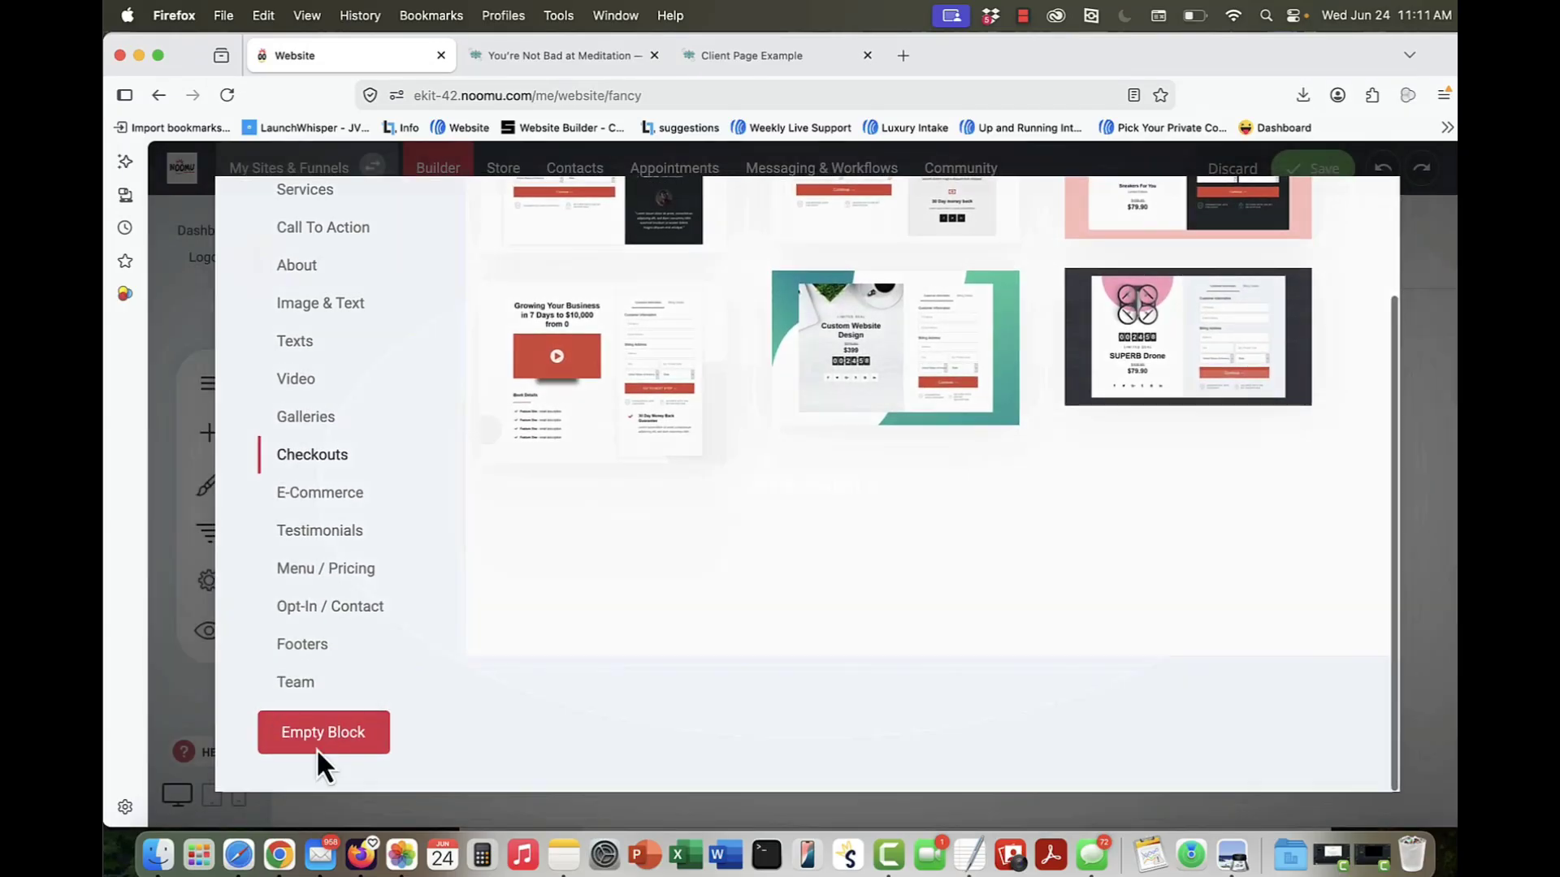
left_click(317, 743)
scroll(812, 581, "down", 4)
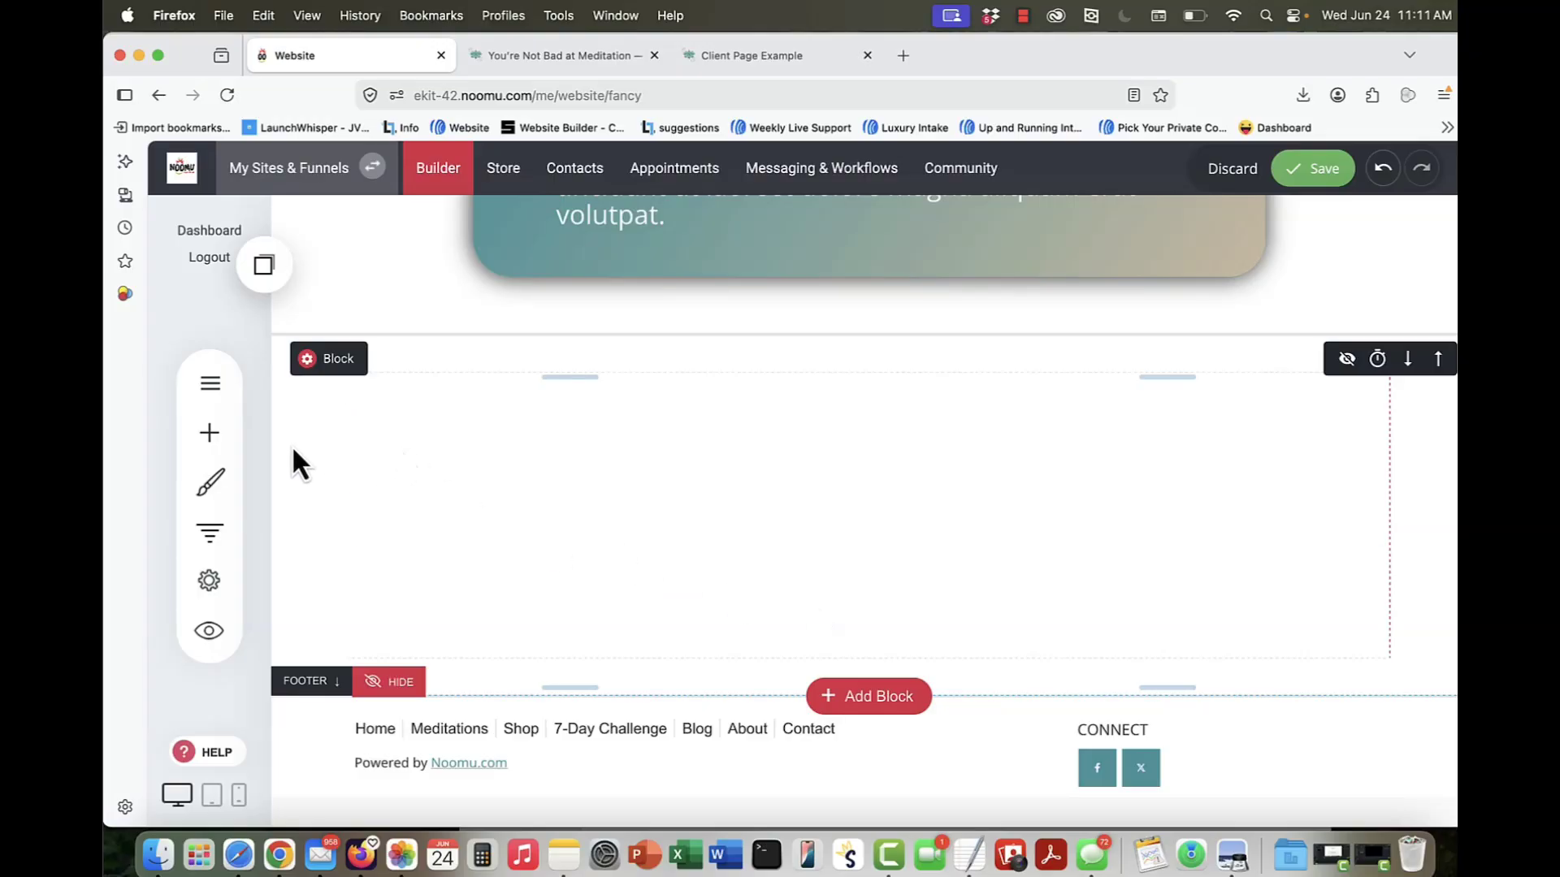
left_click(227, 435)
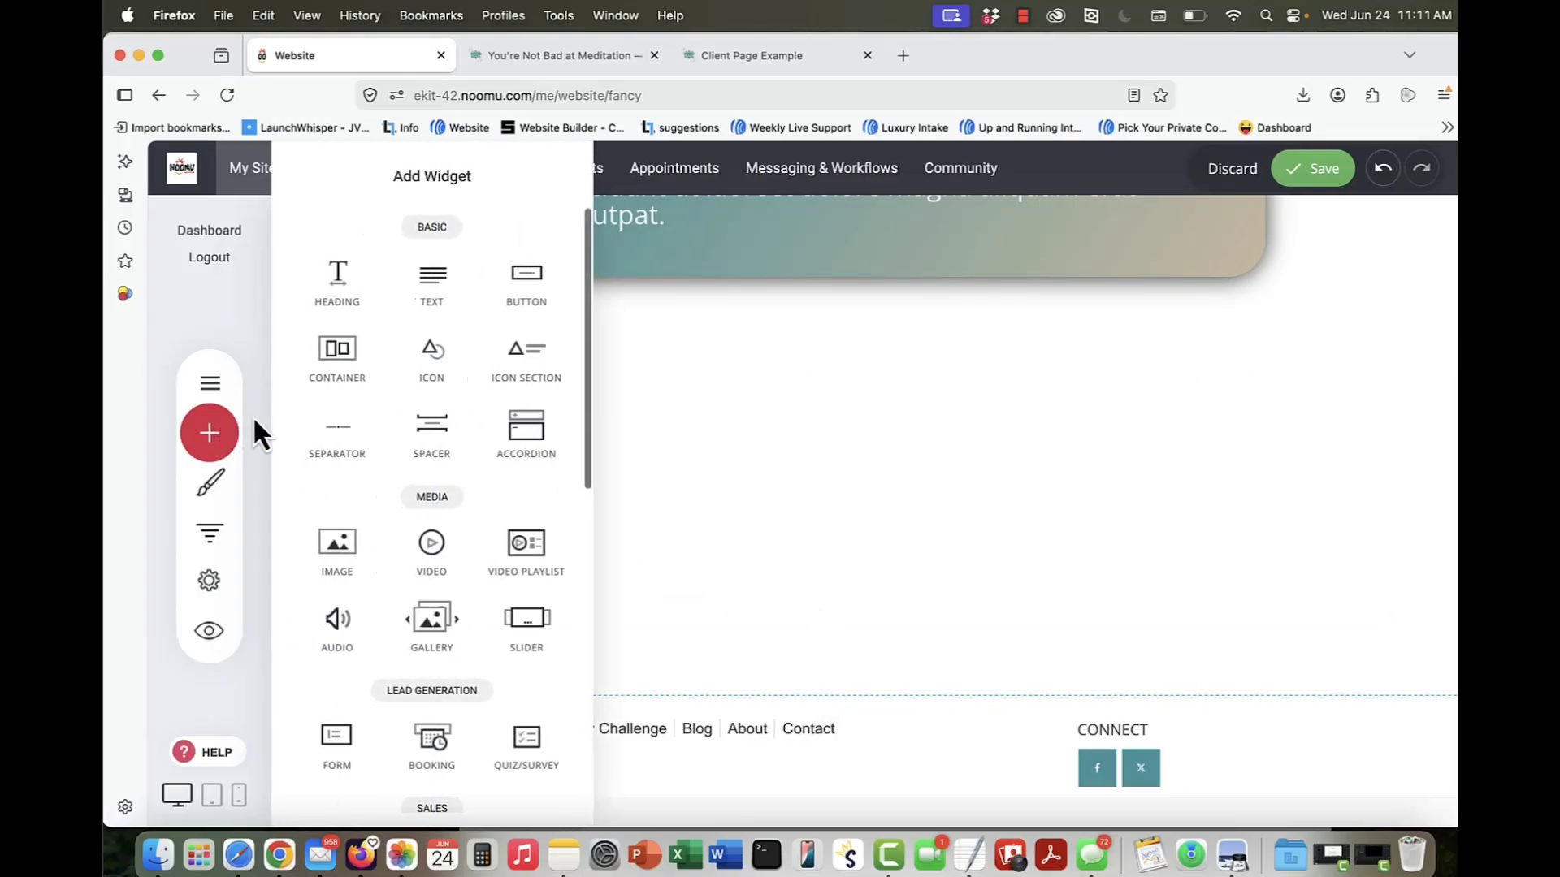
left_click(354, 557)
left_click(1258, 731)
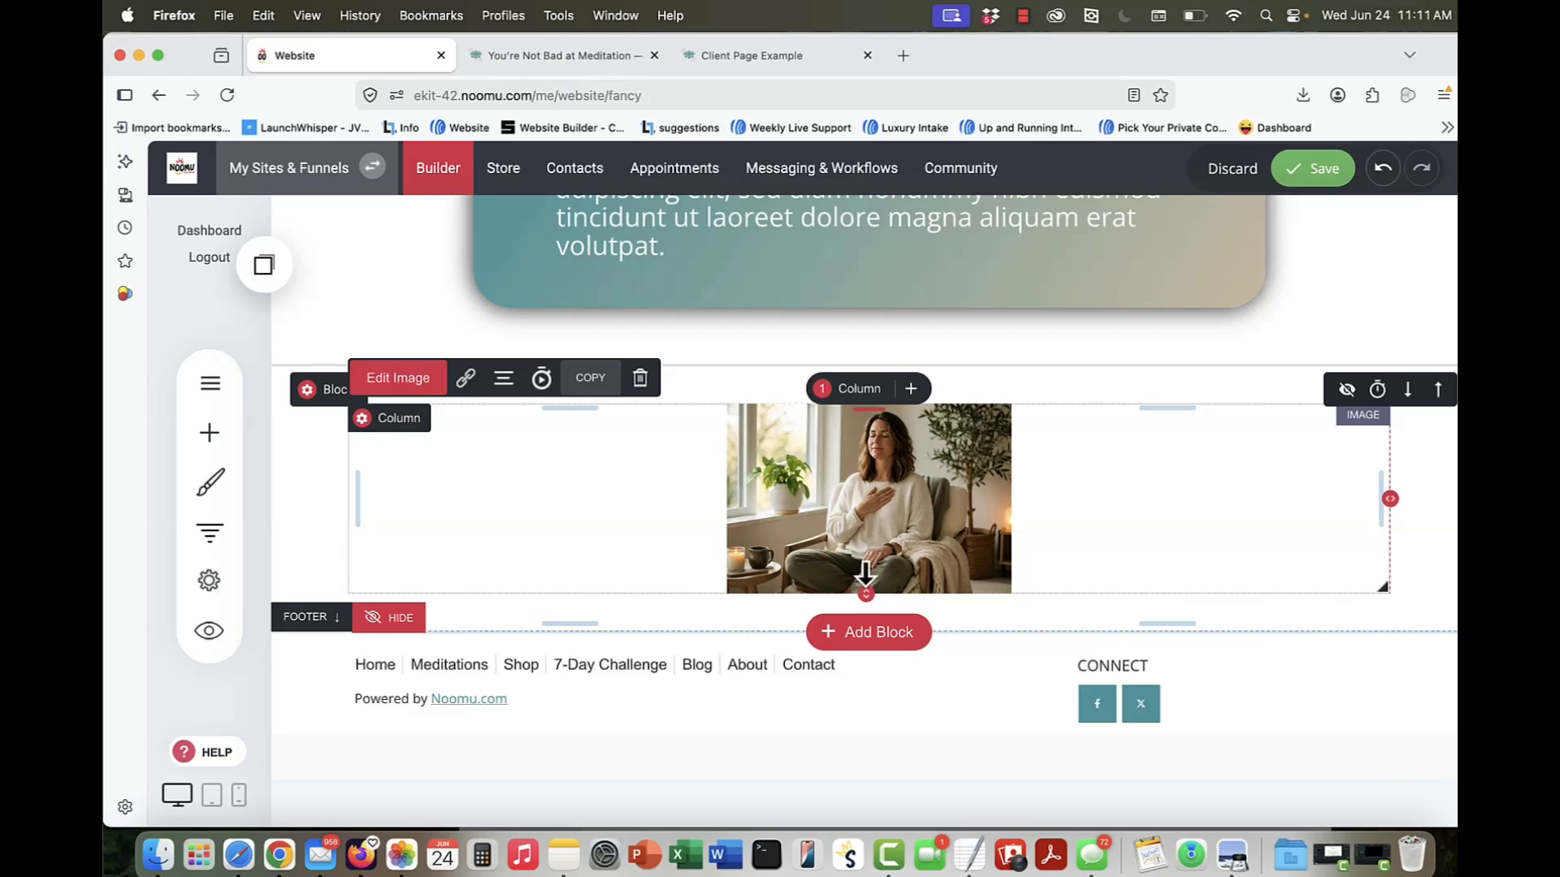
Step: Enlarge the photo by increasing the image widget's height until it fills most of the new block
left_click_drag(864, 578, 850, 868)
scroll(801, 599, "down", 2)
left_click(770, 534)
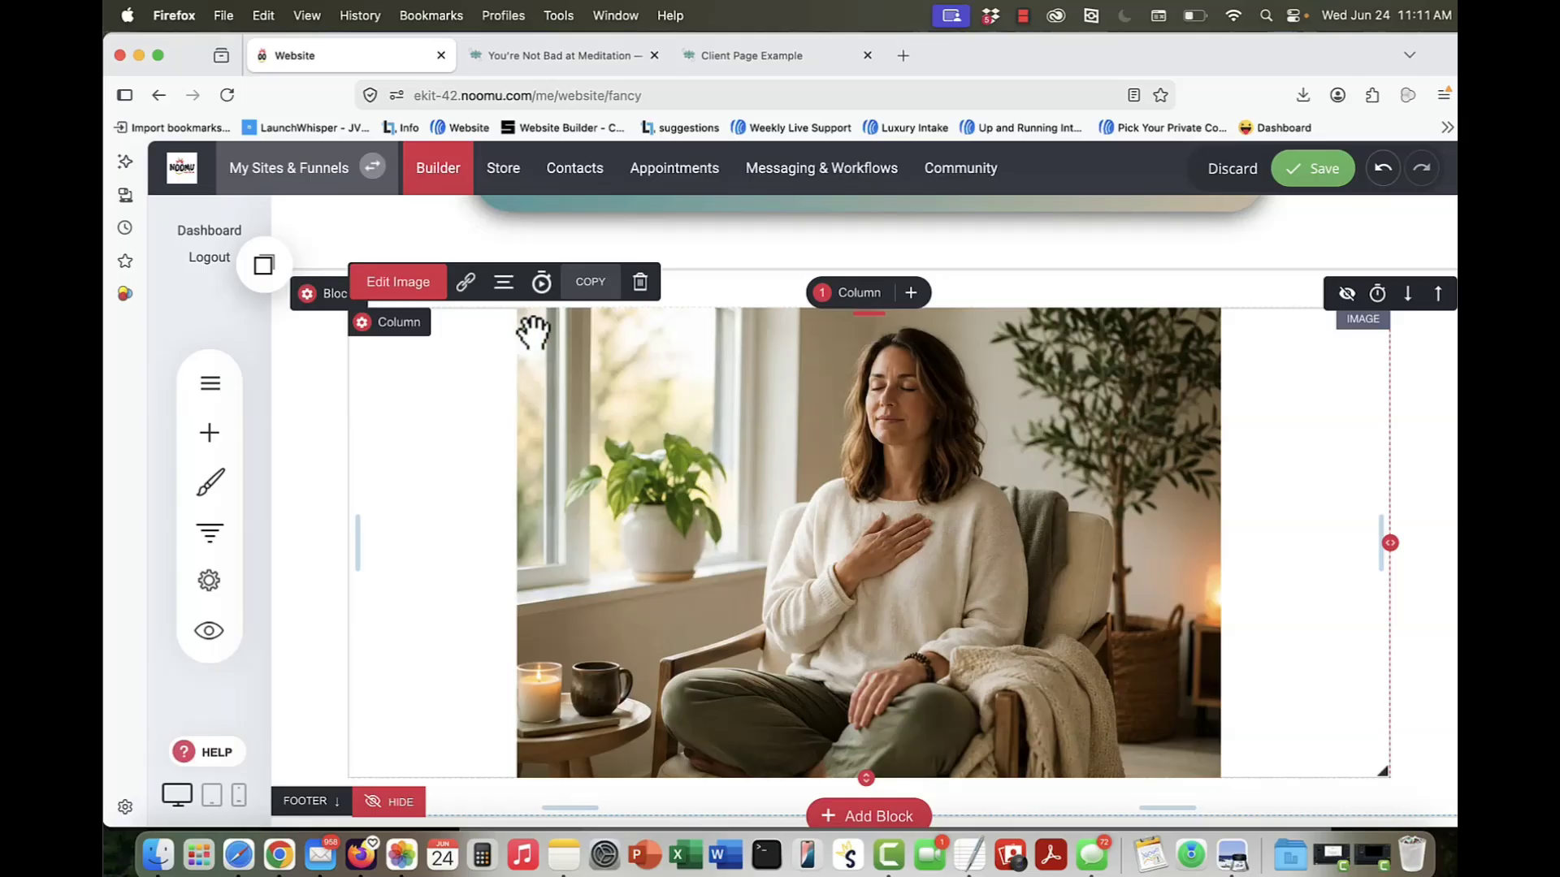
Step: Give the photo an outer shadow in grey 6A6A6A and shift its horizontal offset slightly to the left
left_click(393, 282)
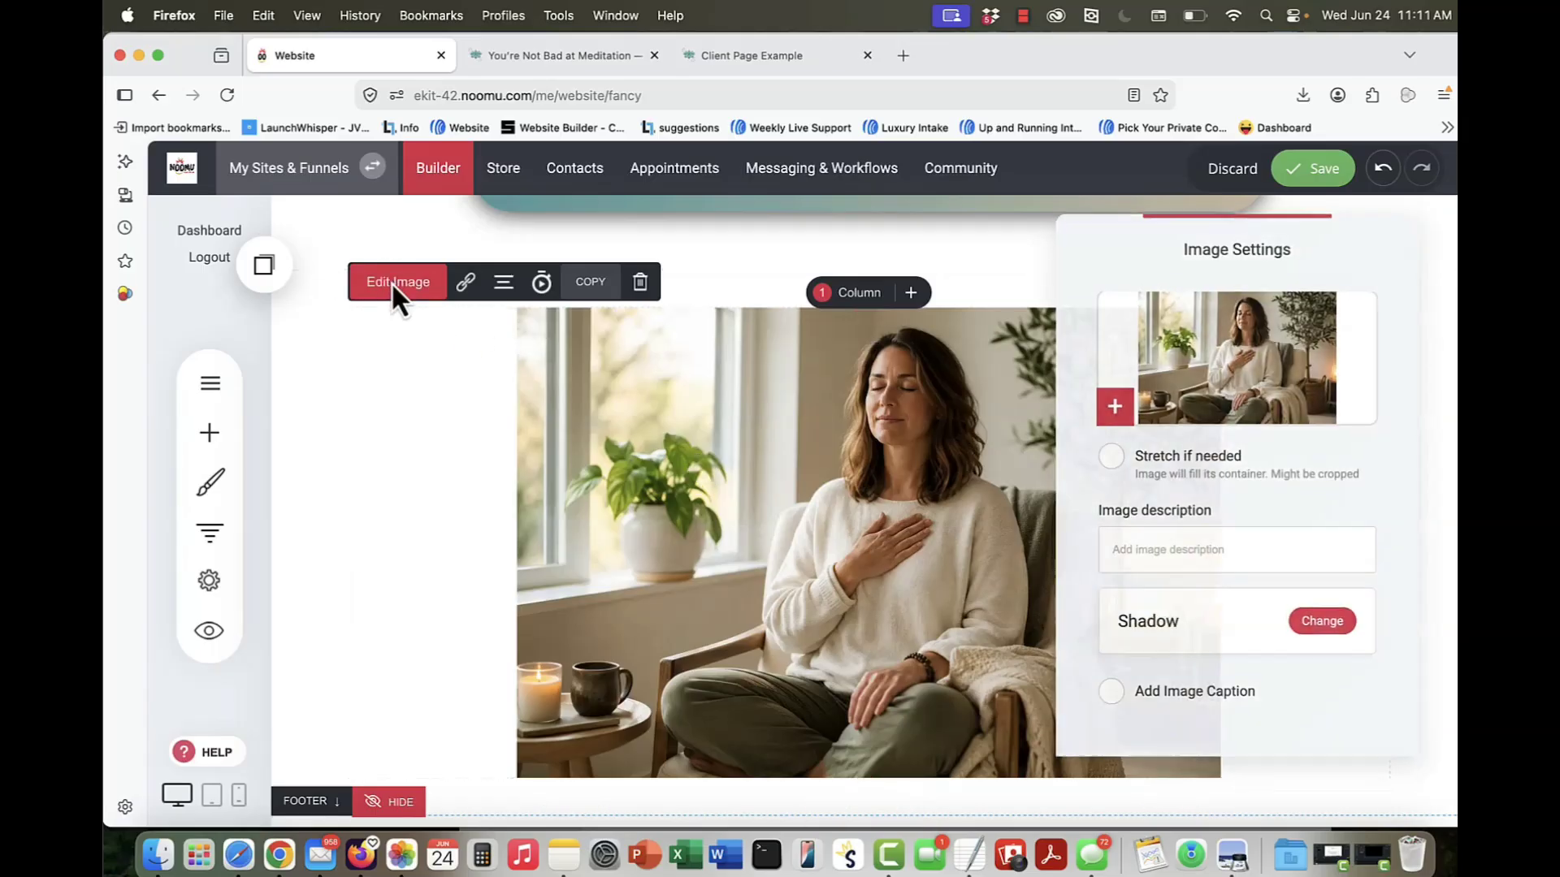
left_click(1332, 623)
left_click(781, 329)
left_click(723, 351)
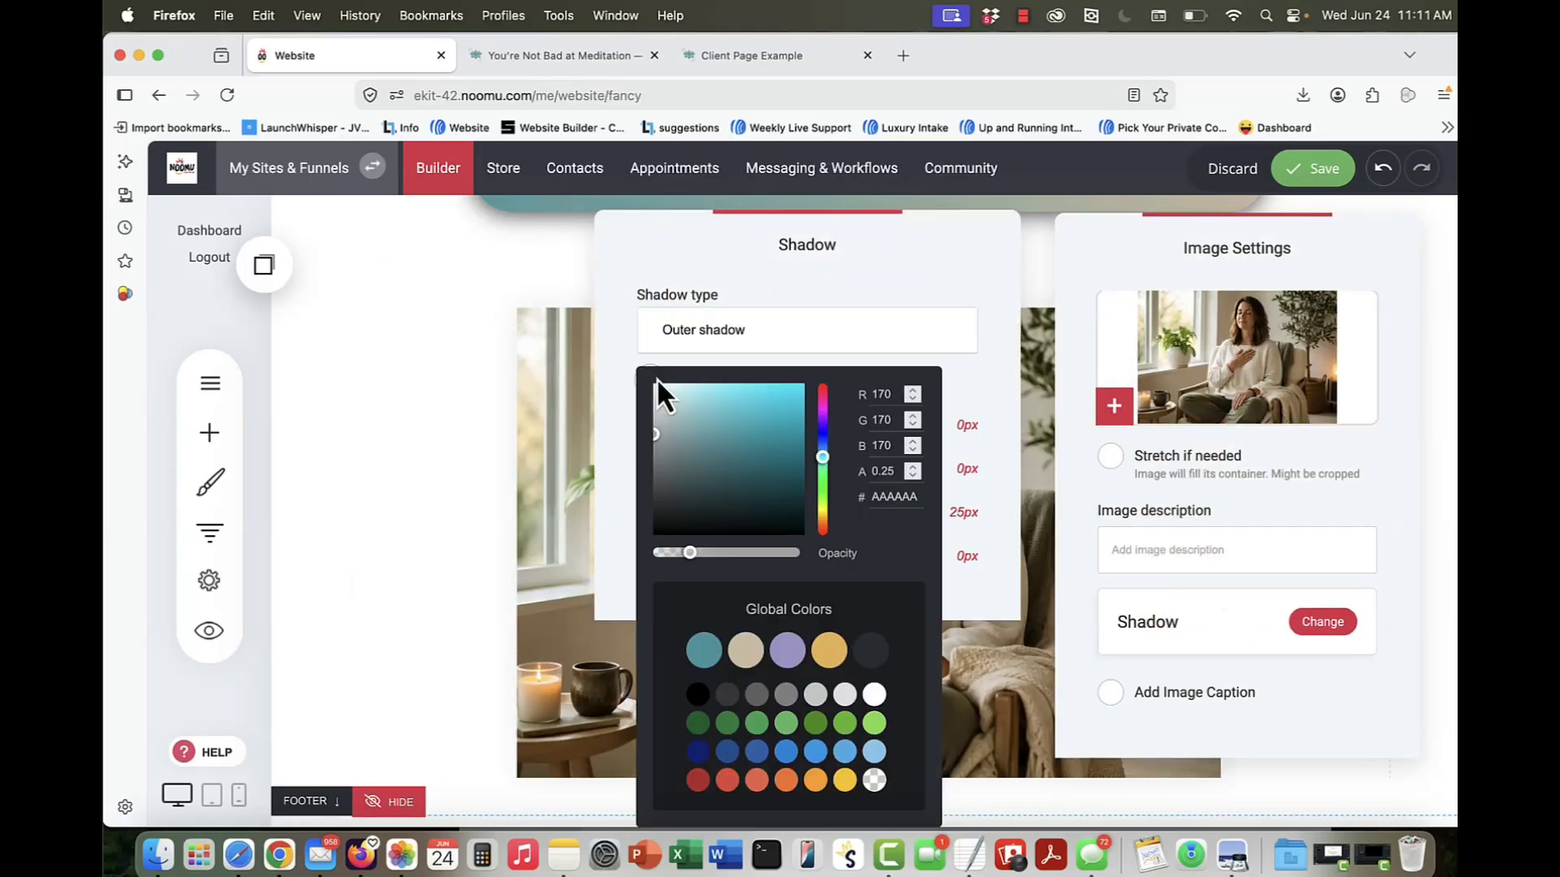
left_click(757, 697)
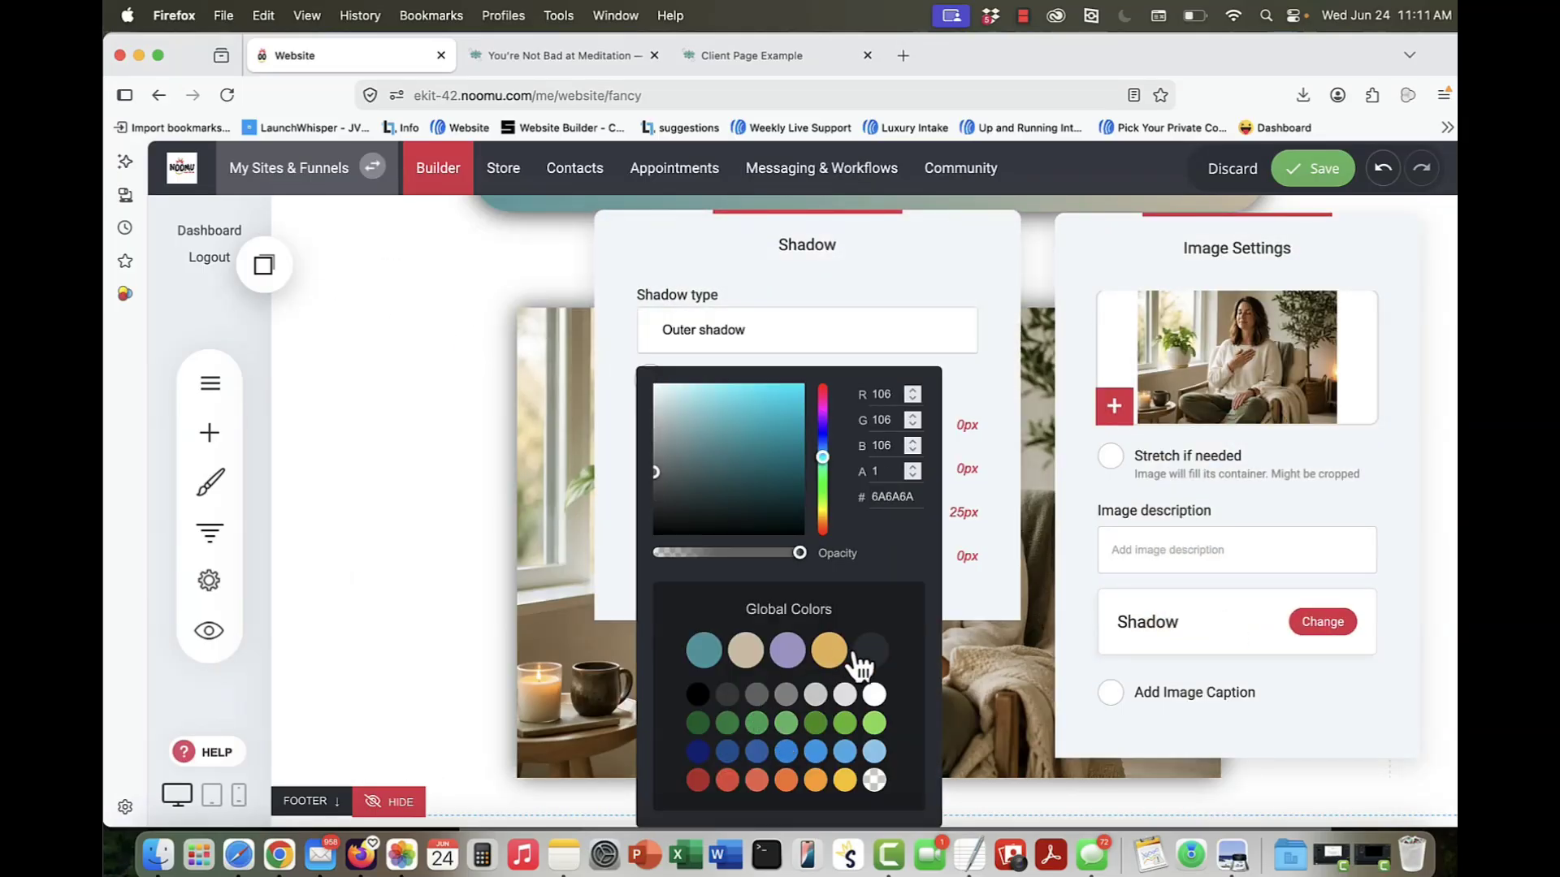
left_click(963, 380)
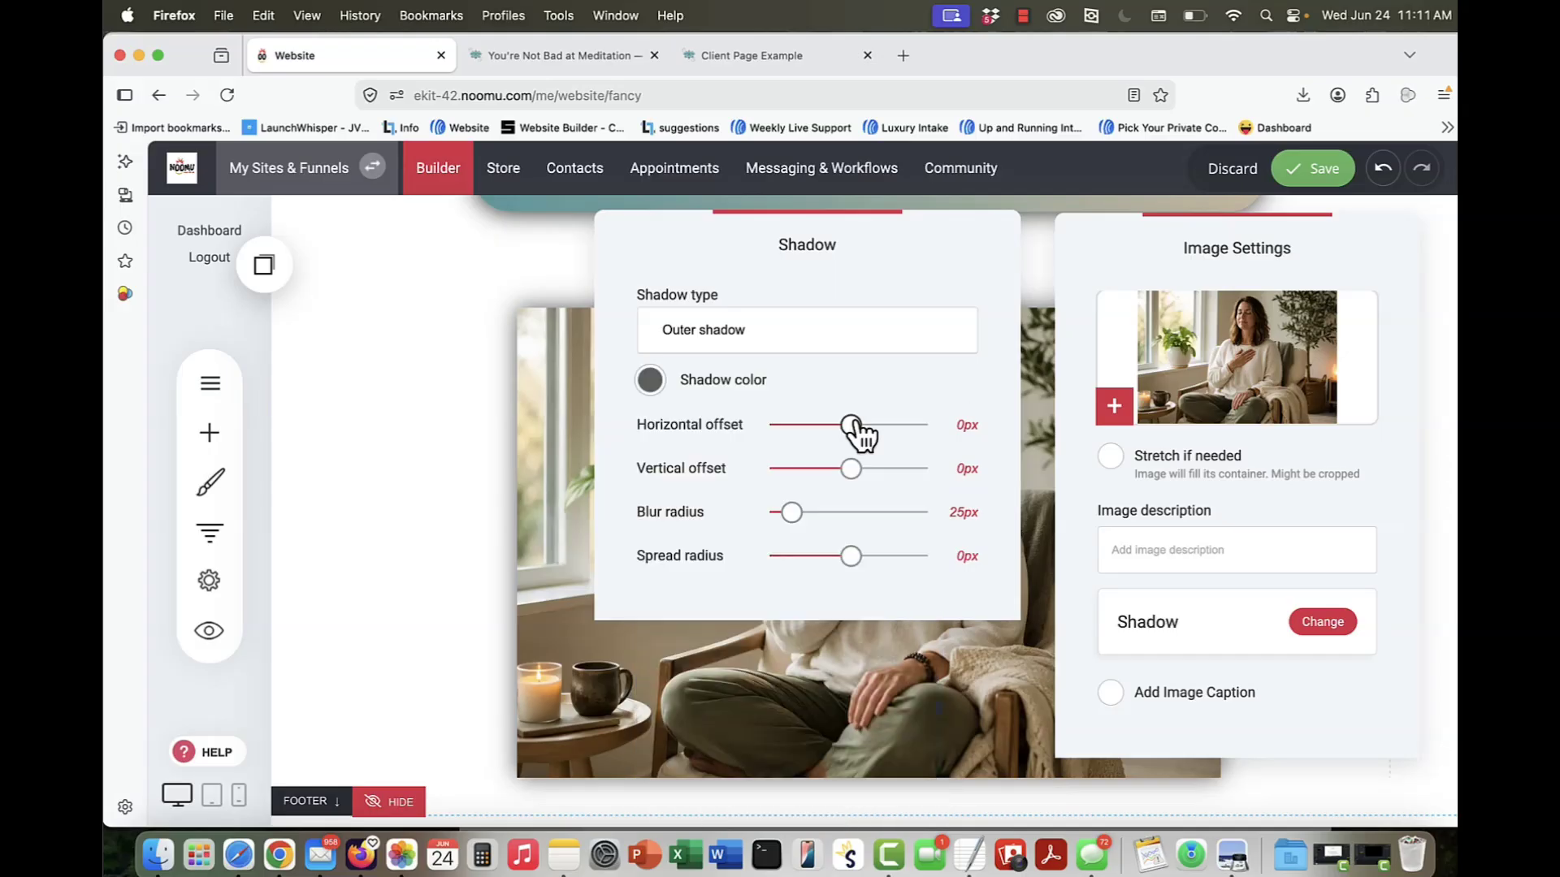
mouse_move(853, 425)
left_mouse_down()
mouse_move(871, 425)
mouse_move(808, 425)
mouse_move(837, 424)
left_mouse_up()
left_click(886, 696)
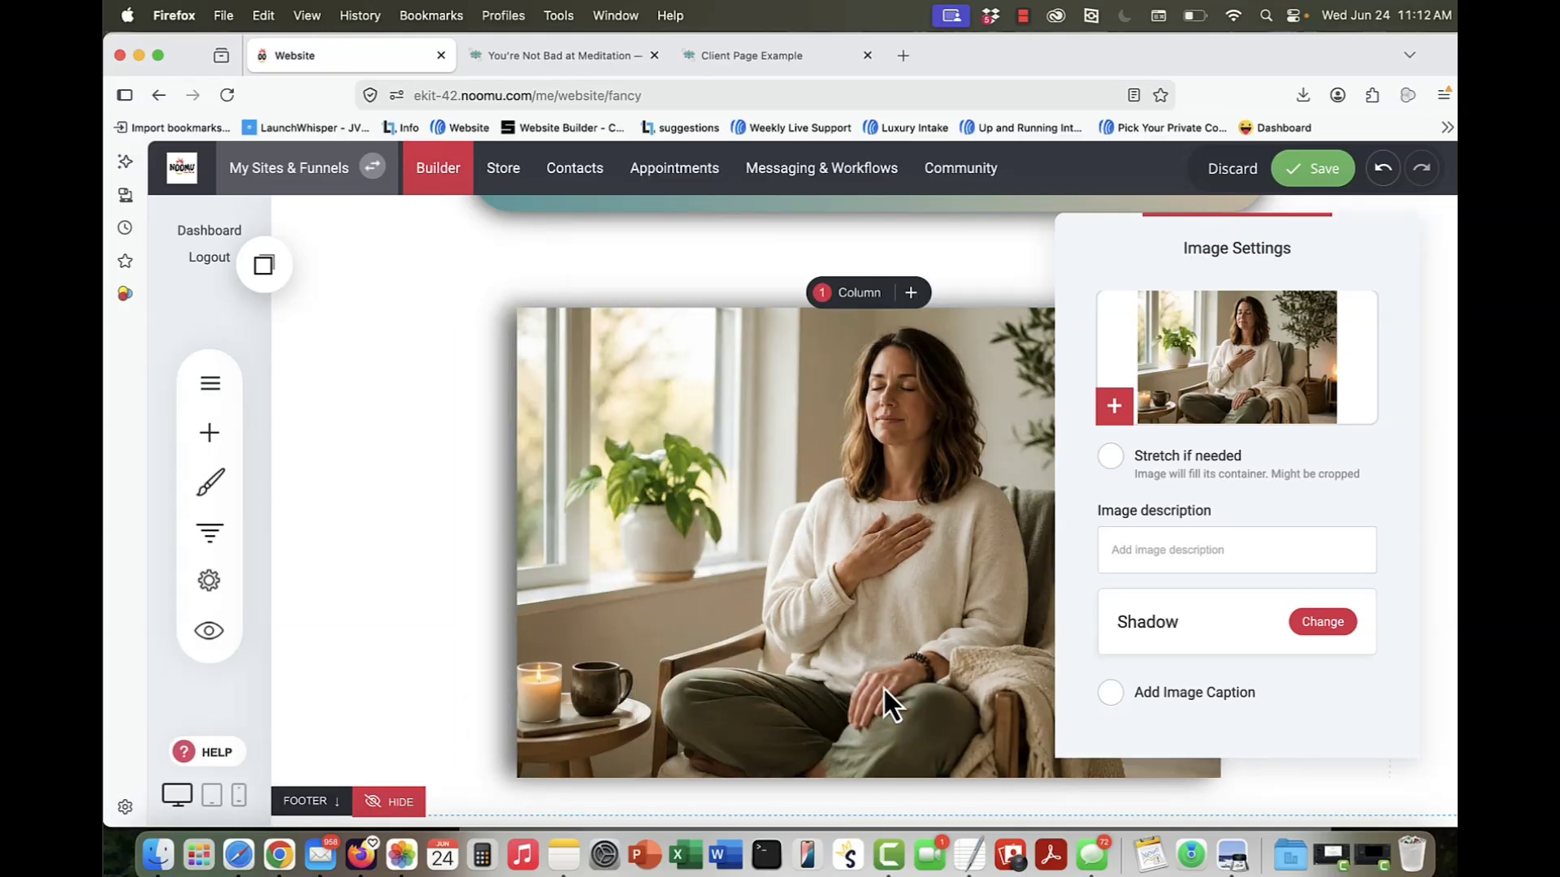
Step: Enter an image description saying the photo shows a woman meditating, and save the page
left_click(1162, 542)
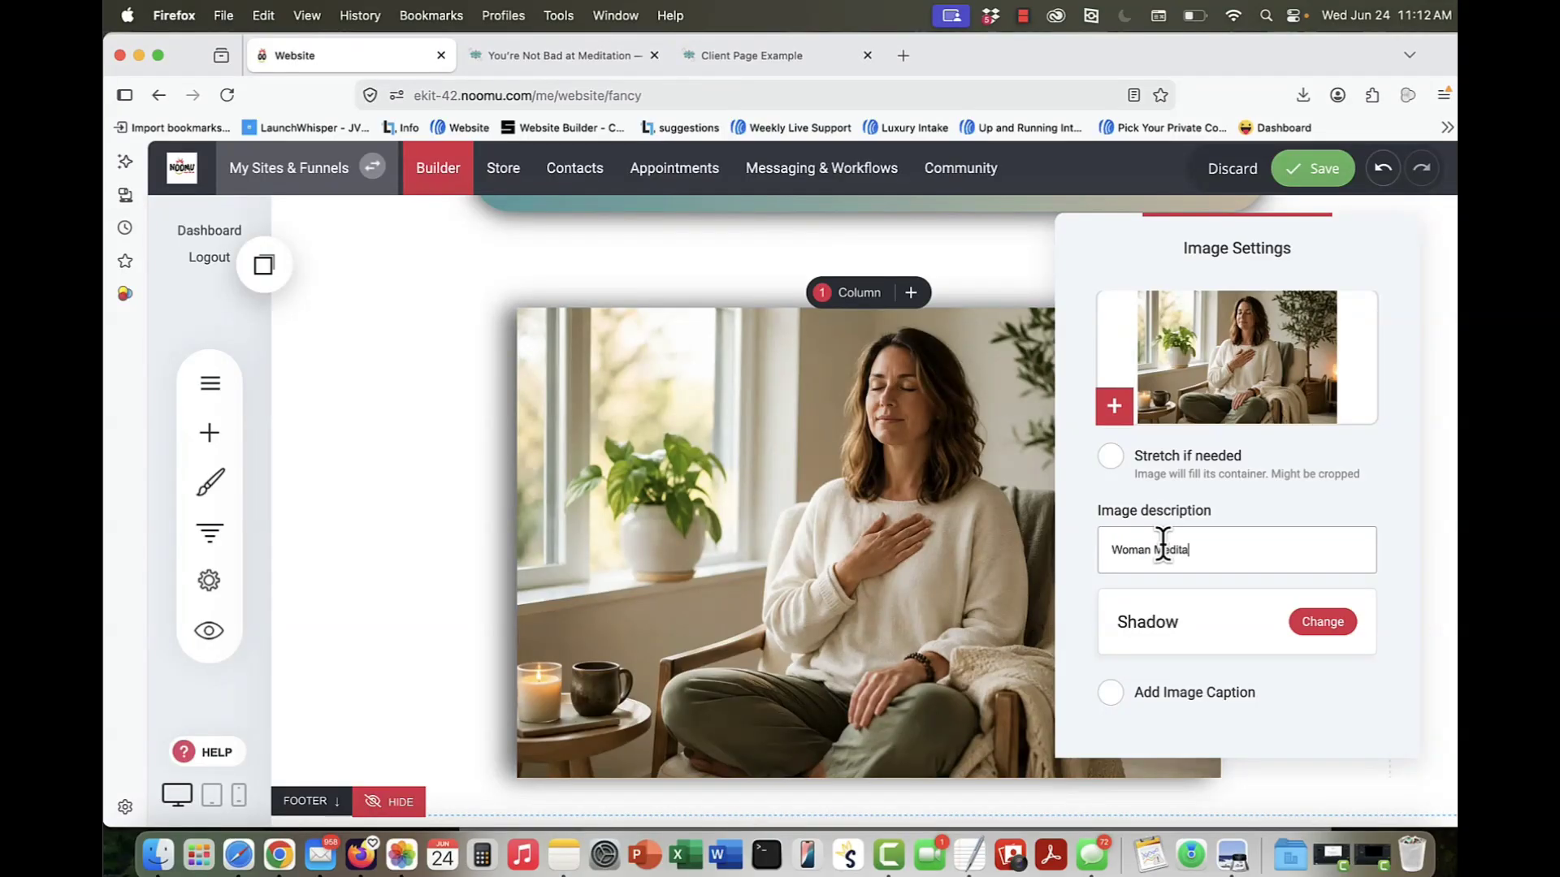
left_click(804, 580)
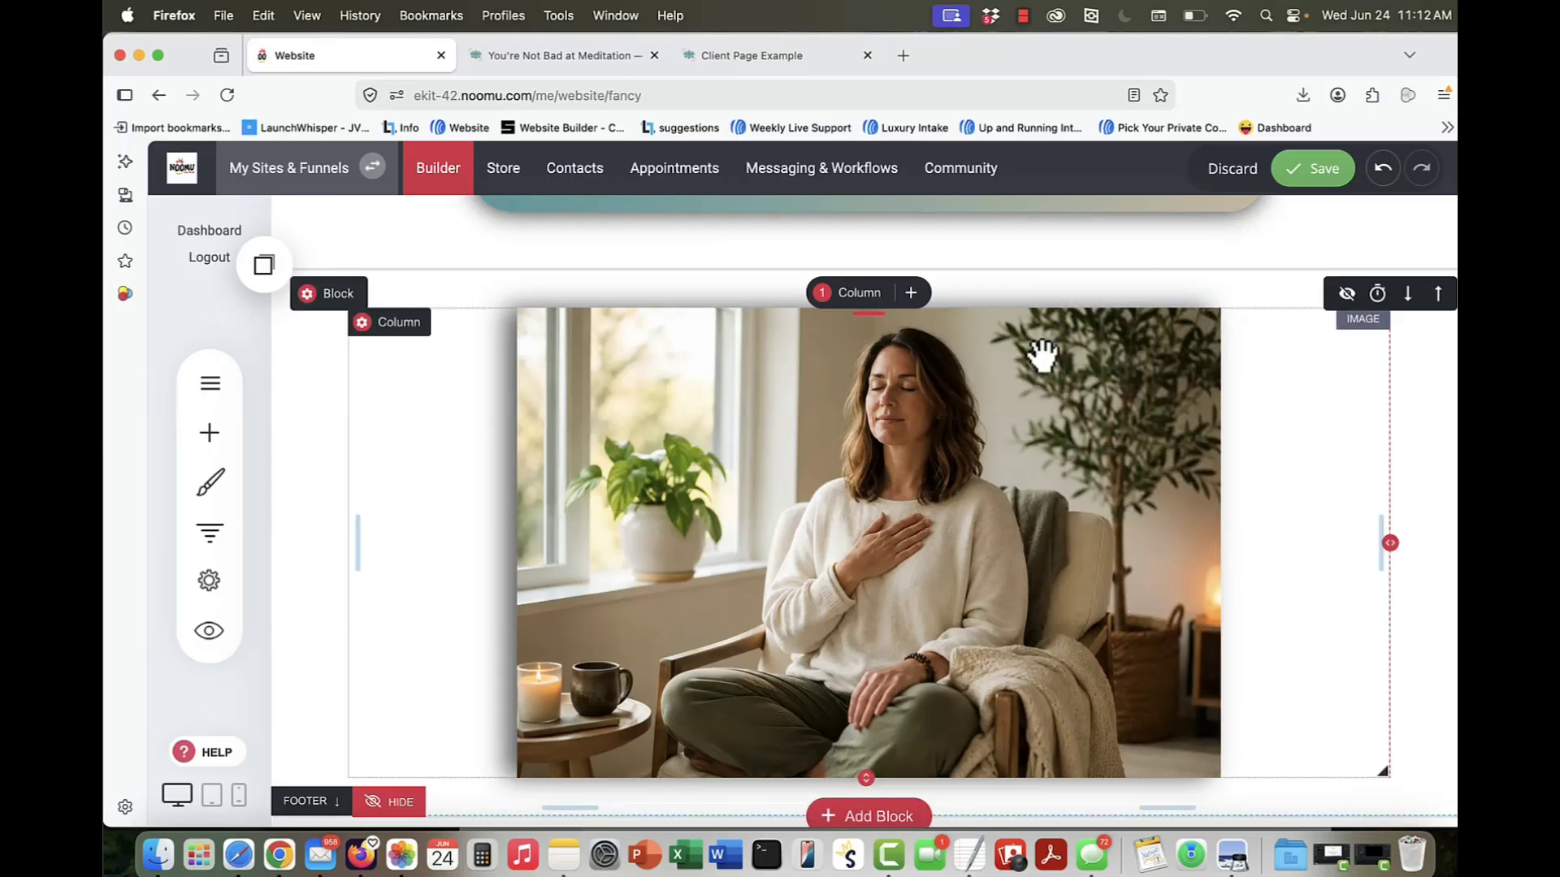
left_click(1308, 172)
scroll(821, 501, "down", 2)
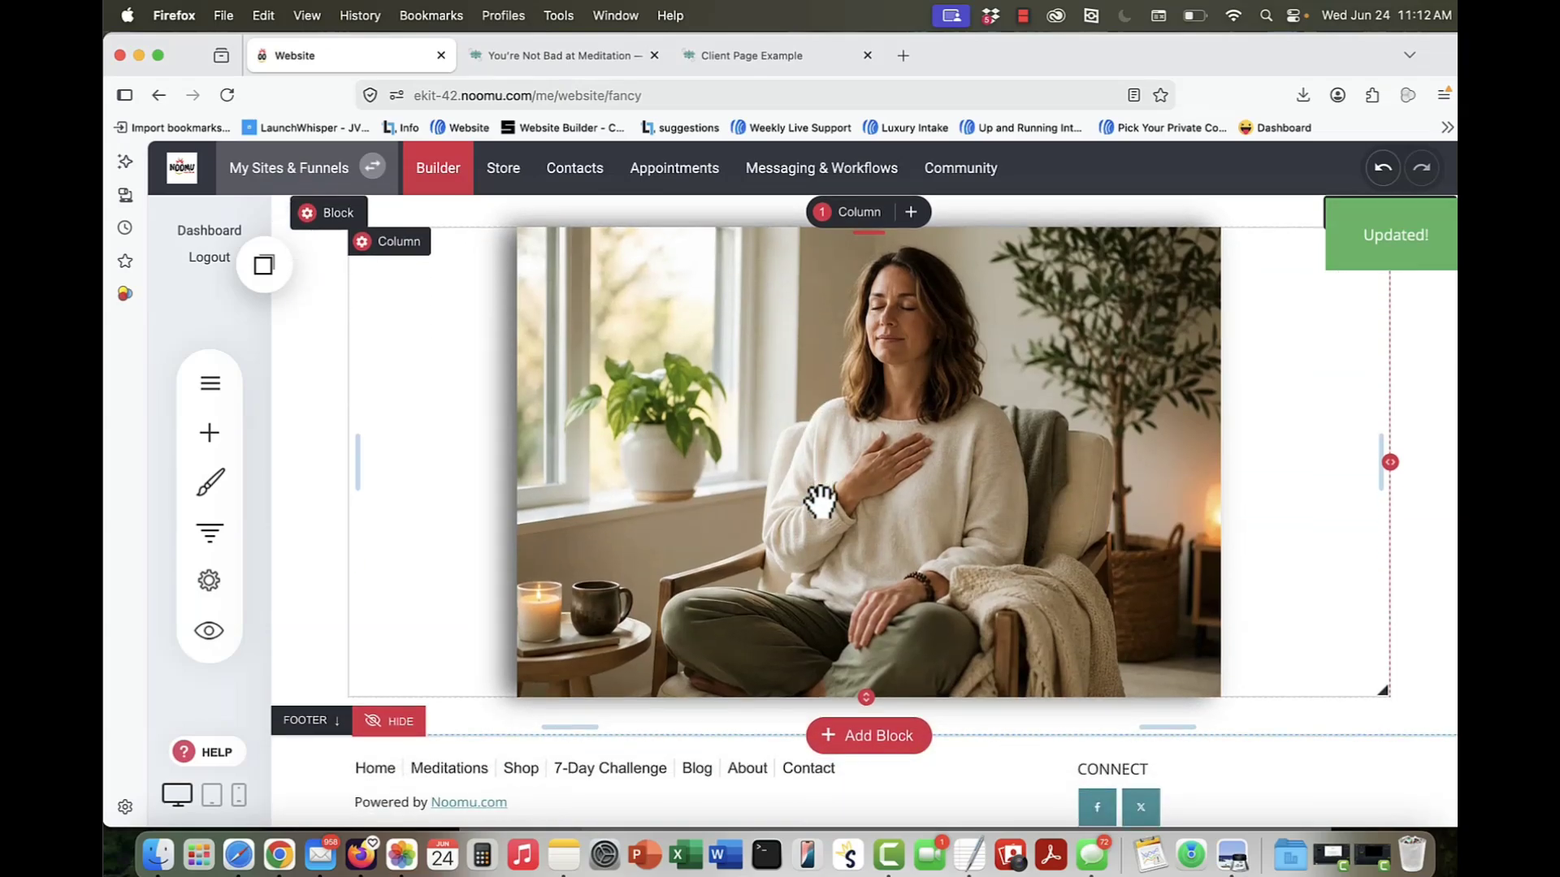
Step: Check the quote box overlapping the photo on the meditation article page, and add a one-column row beneath the photo in the builder
left_click(533, 64)
scroll(684, 603, "down", 2)
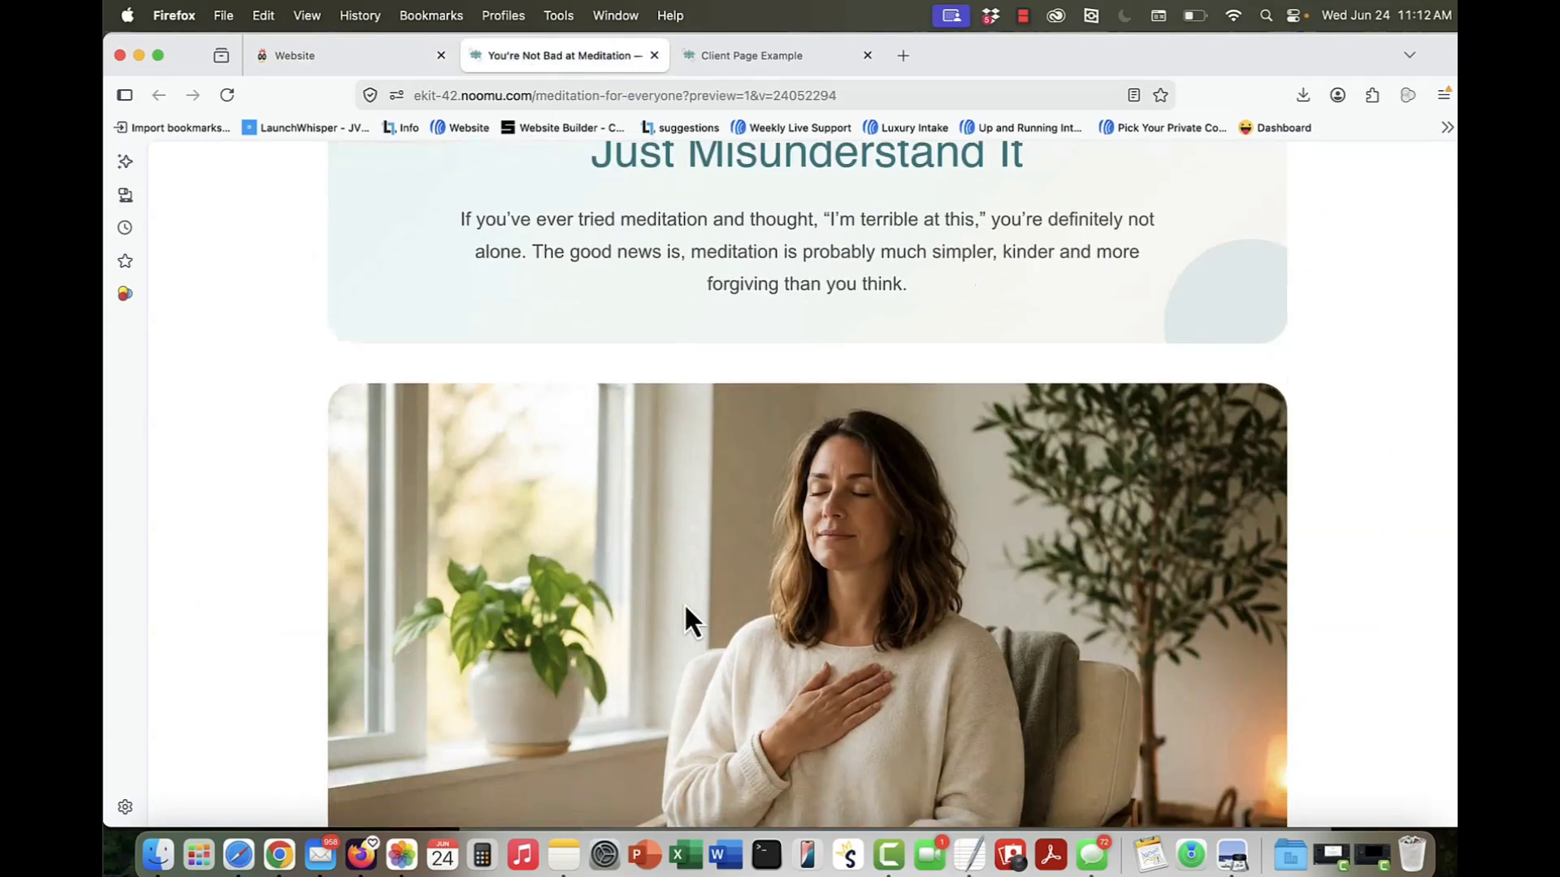
scroll(686, 611, "down", 6)
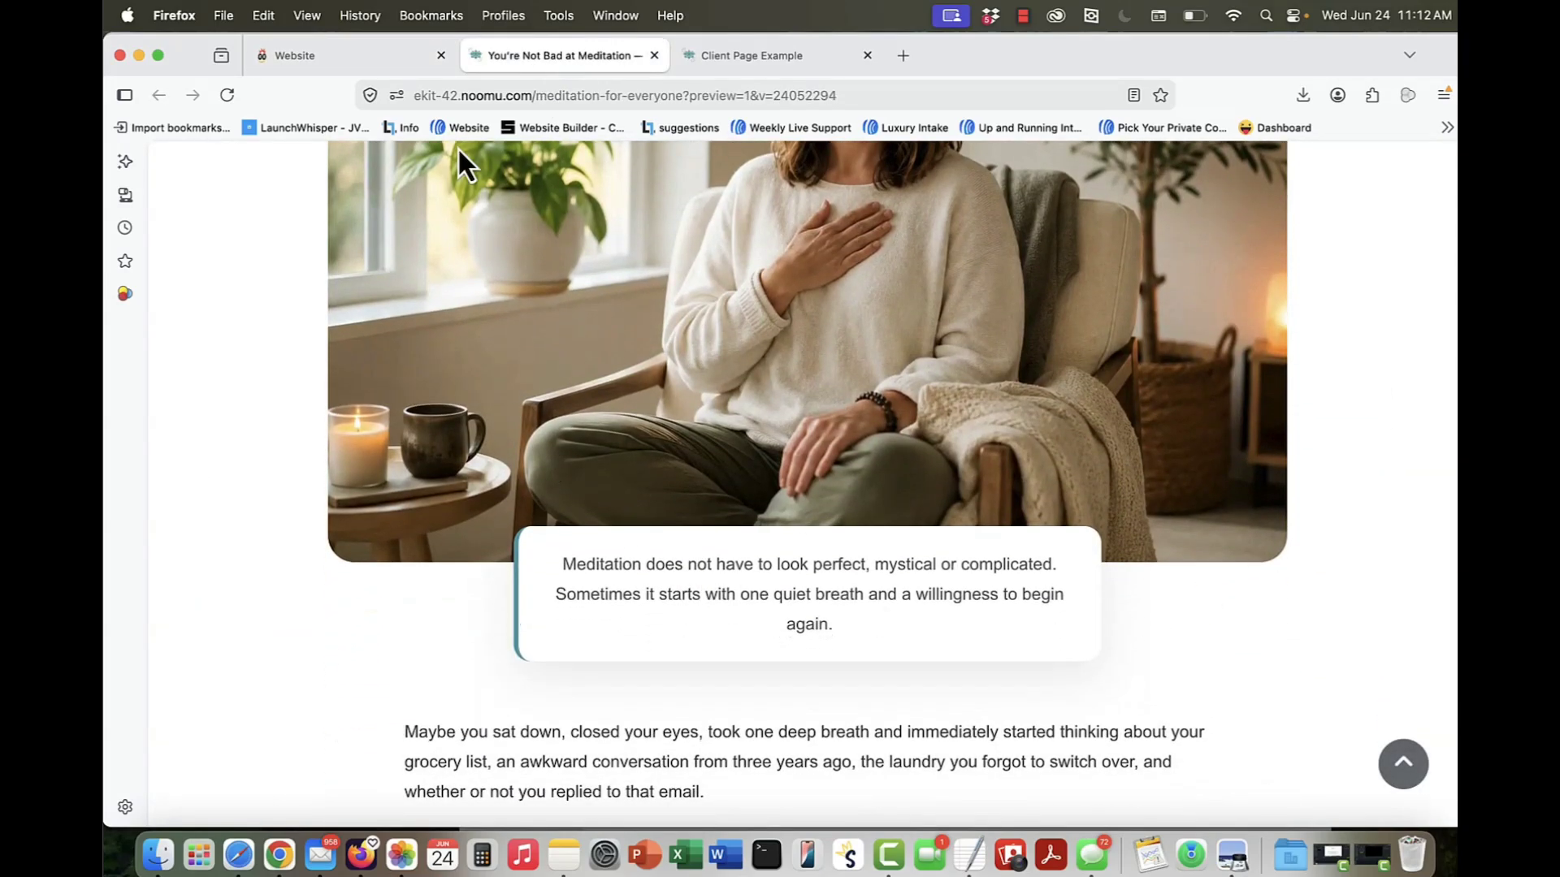
left_click(357, 62)
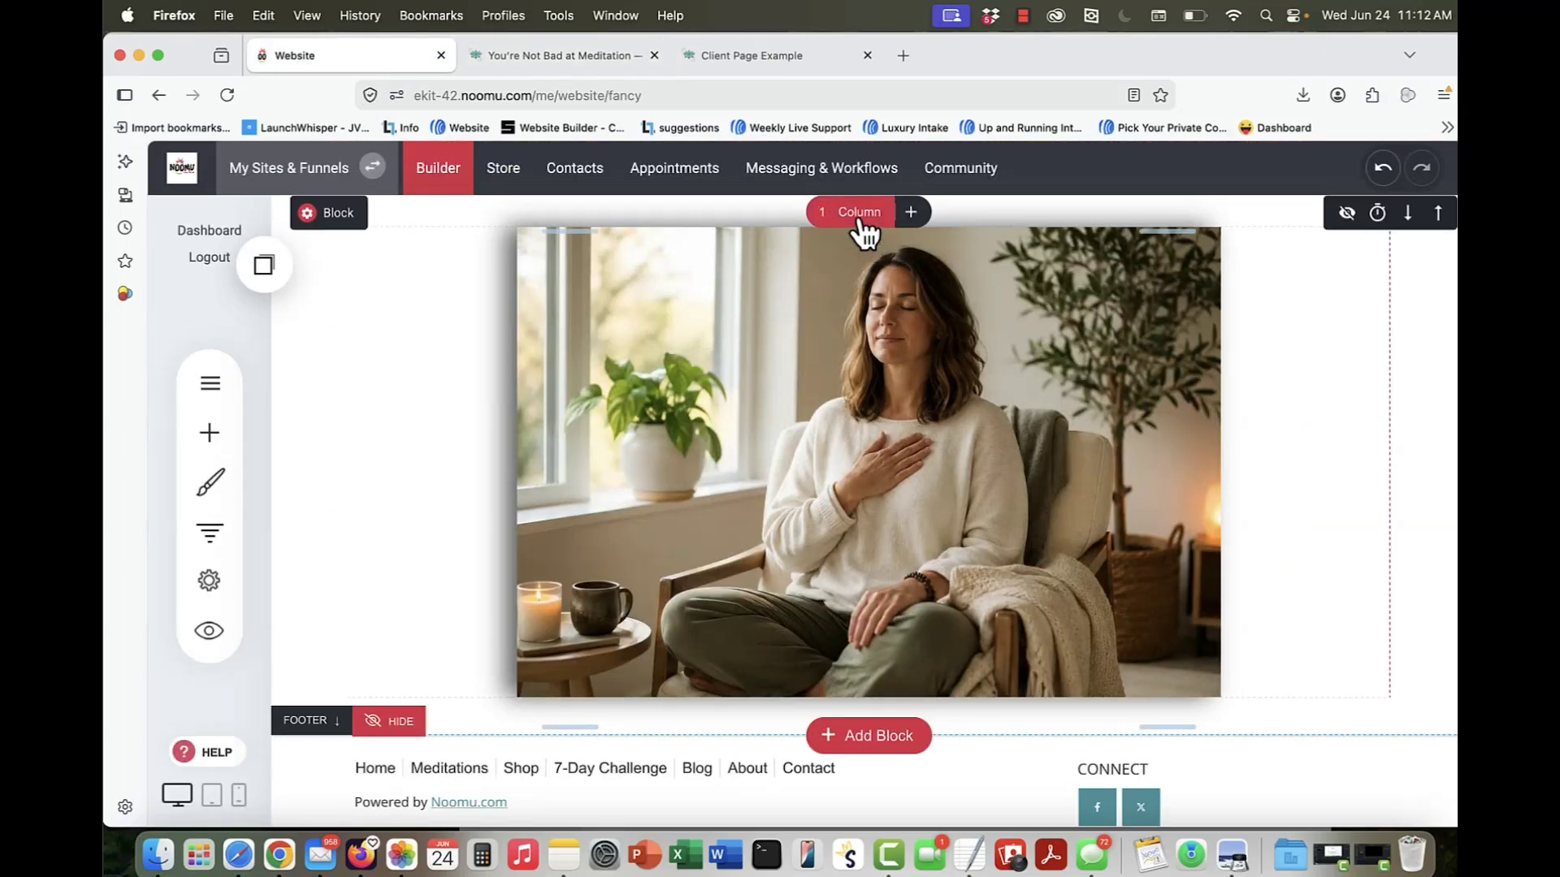
left_click(911, 213)
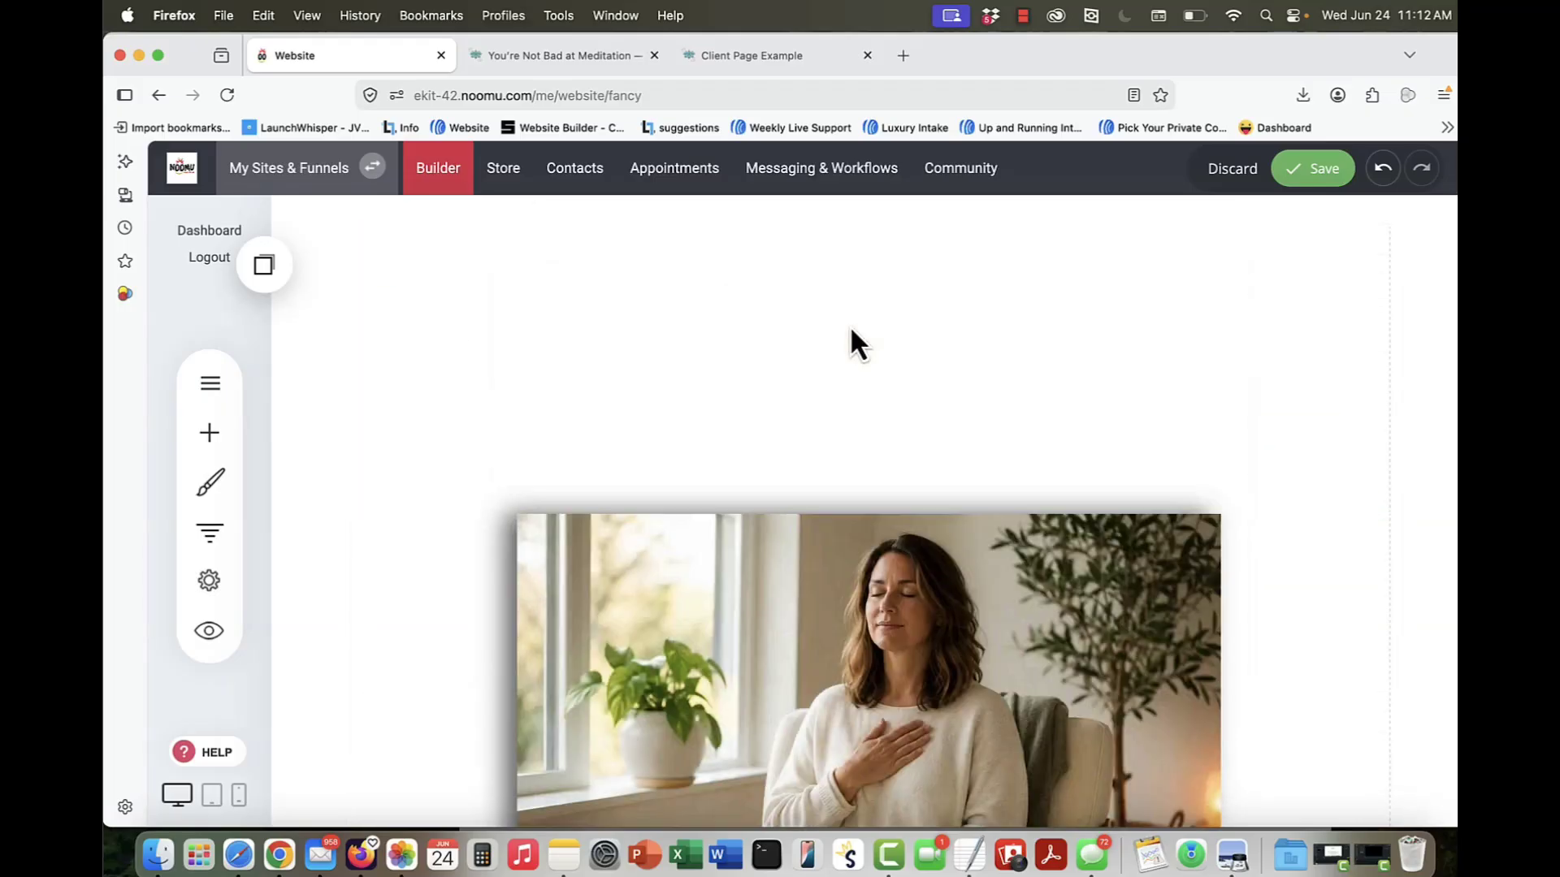
scroll(850, 325, "down", 7)
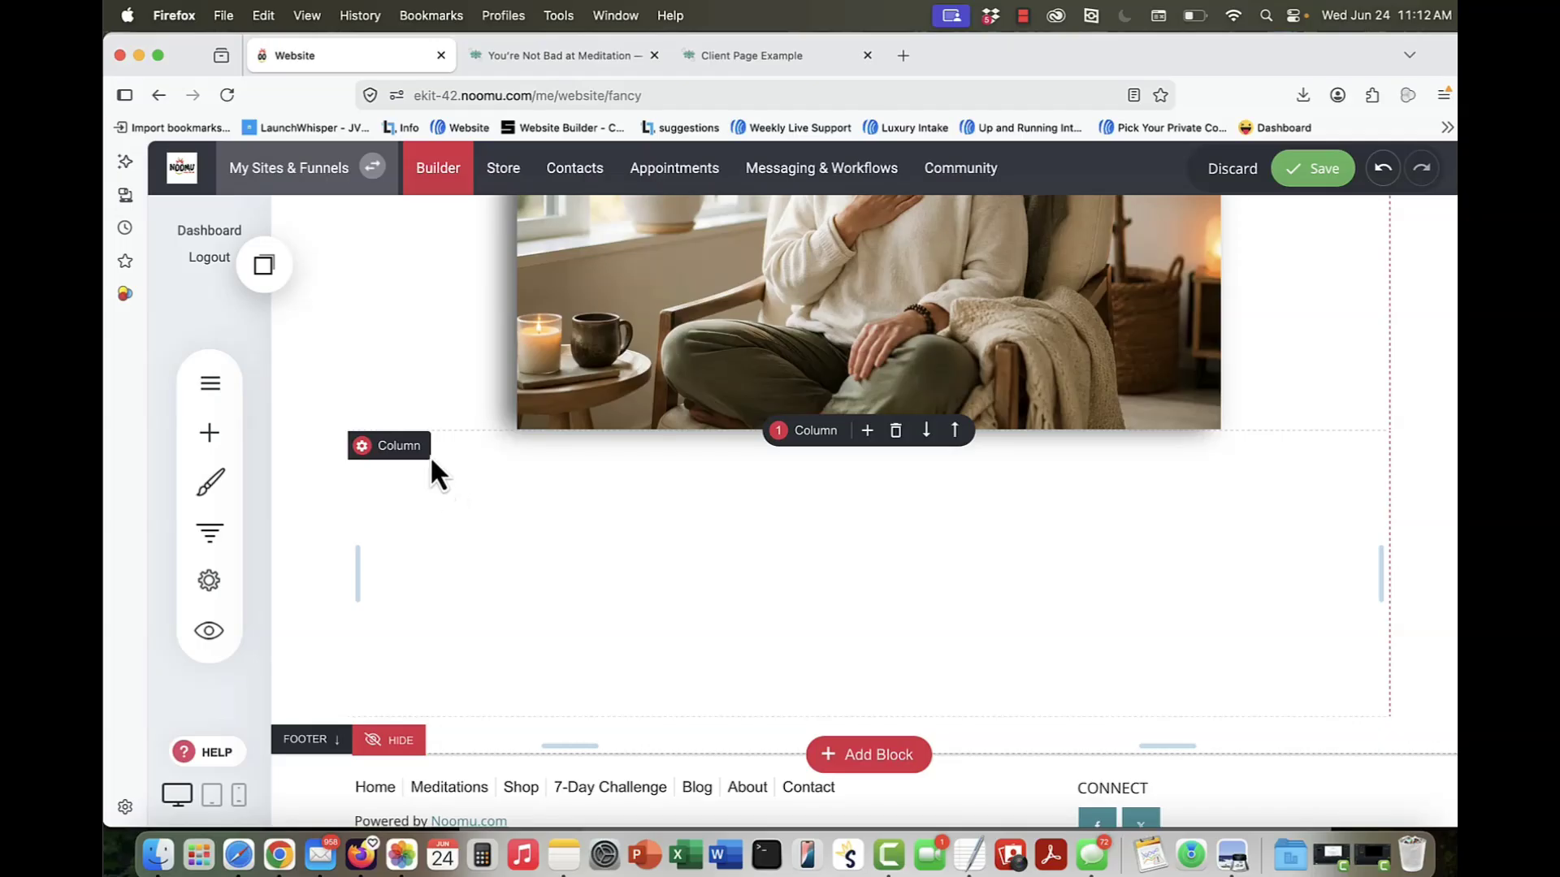
Step: Divide the new row beneath the photo into three columns, using the article page's quote box as reference
left_click(537, 57)
left_click(352, 57)
left_click(883, 538)
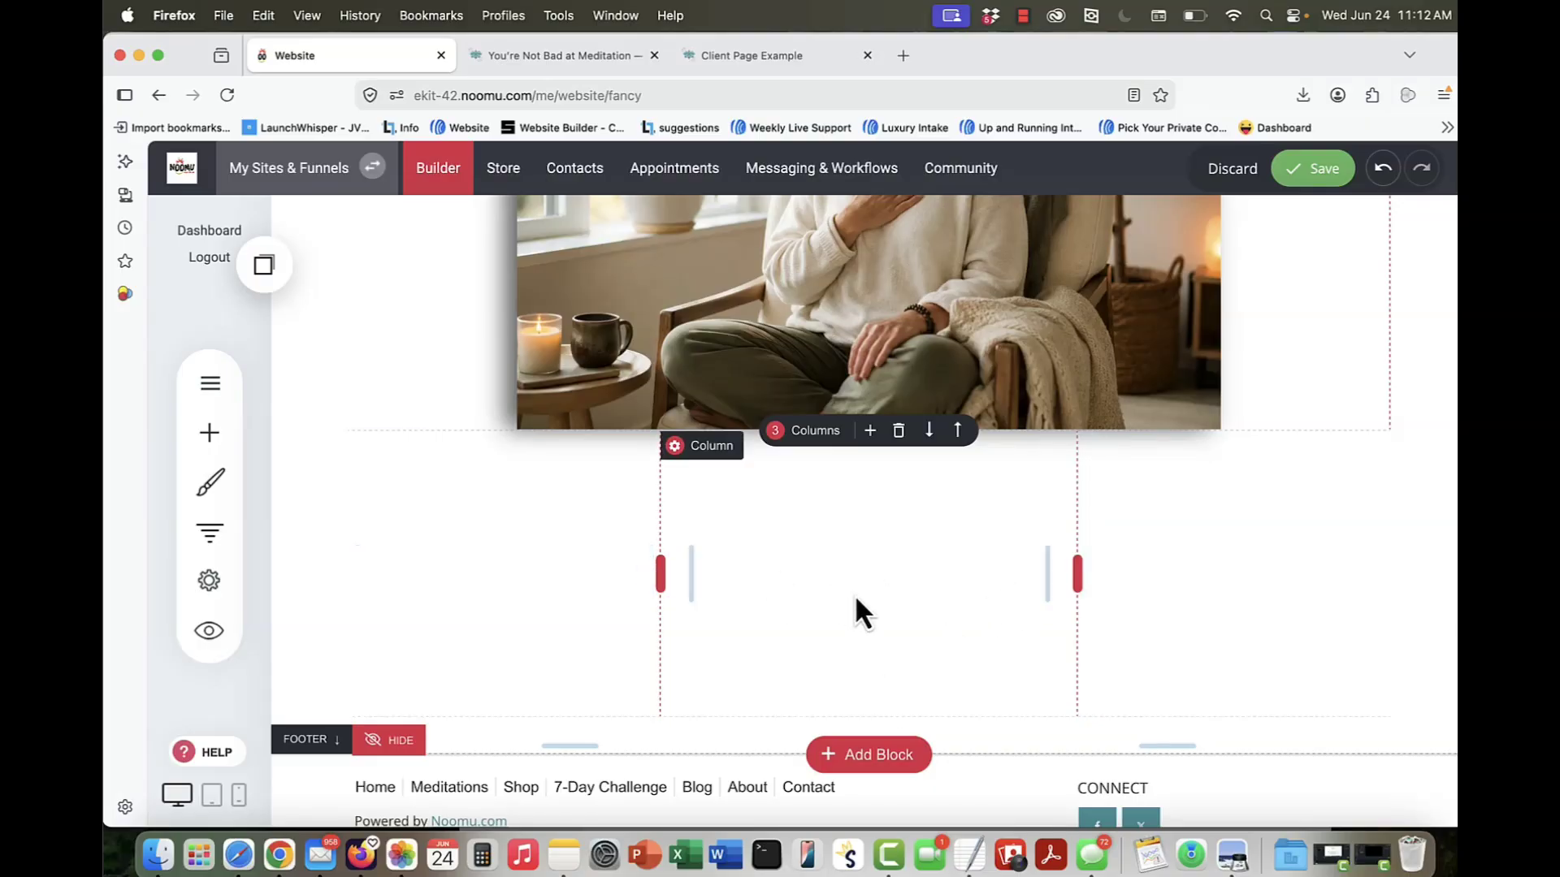
Step: Fill the middle column with a very light grey background and increase its border radius to round the corners
left_click(703, 447)
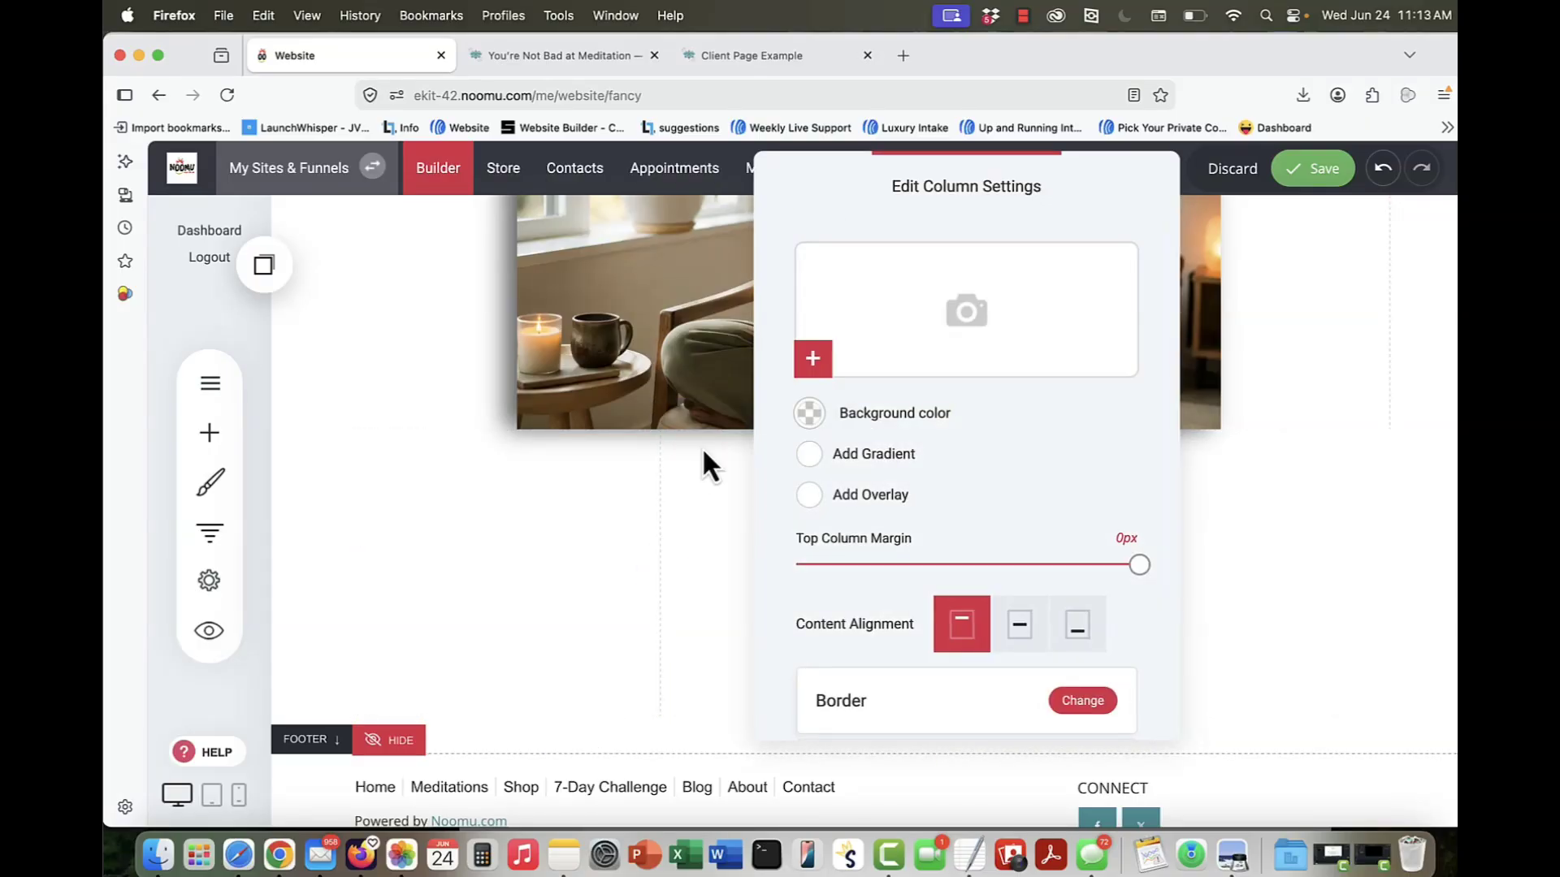
left_click(809, 414)
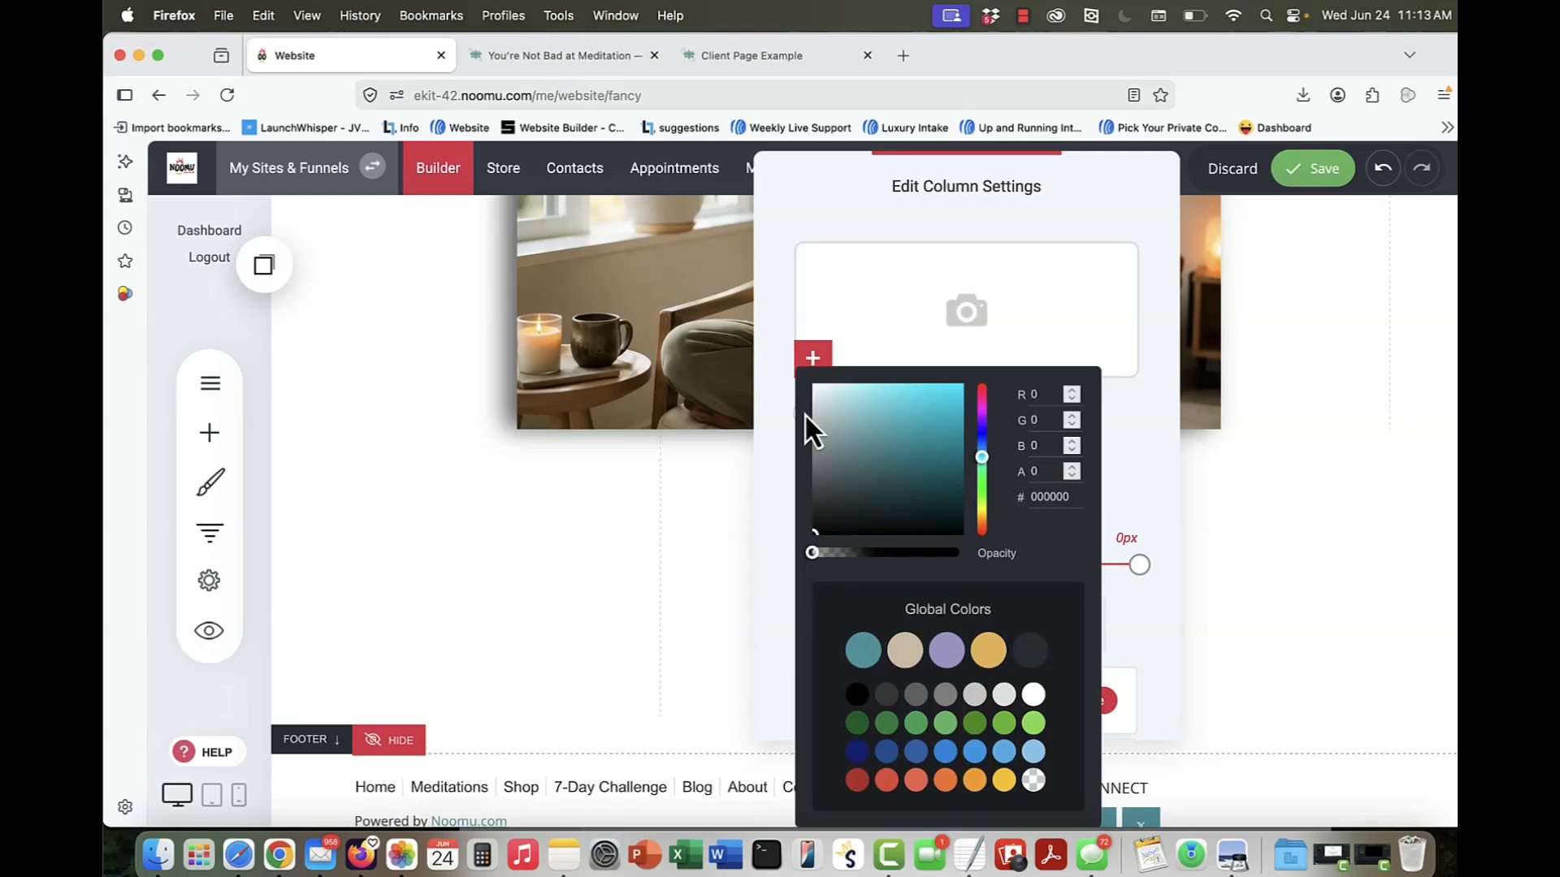
left_click(1004, 697)
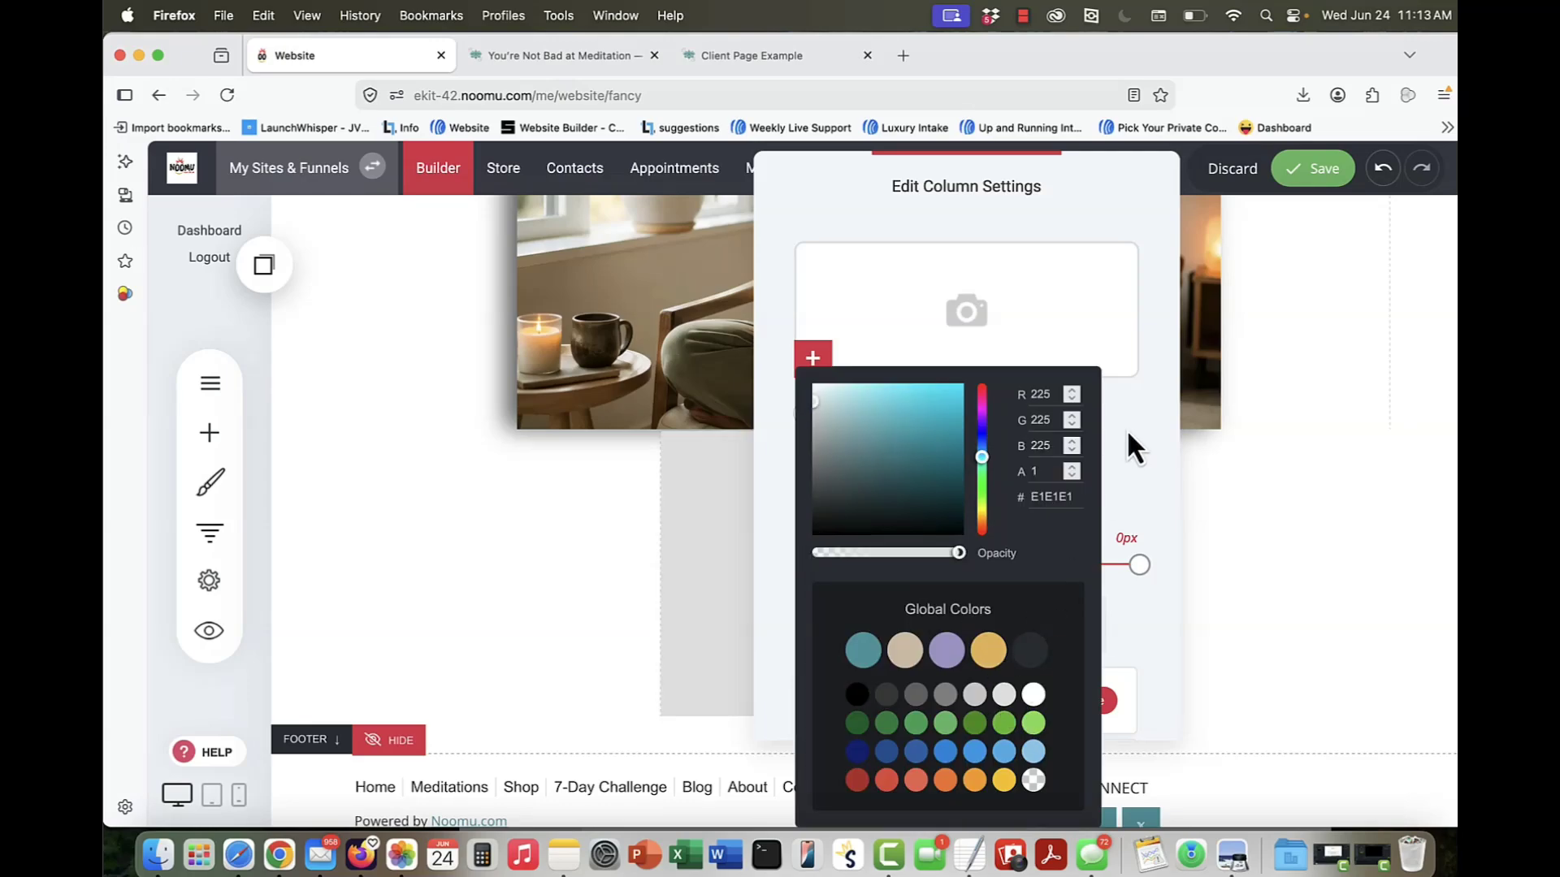
left_click(1154, 431)
left_click(809, 413)
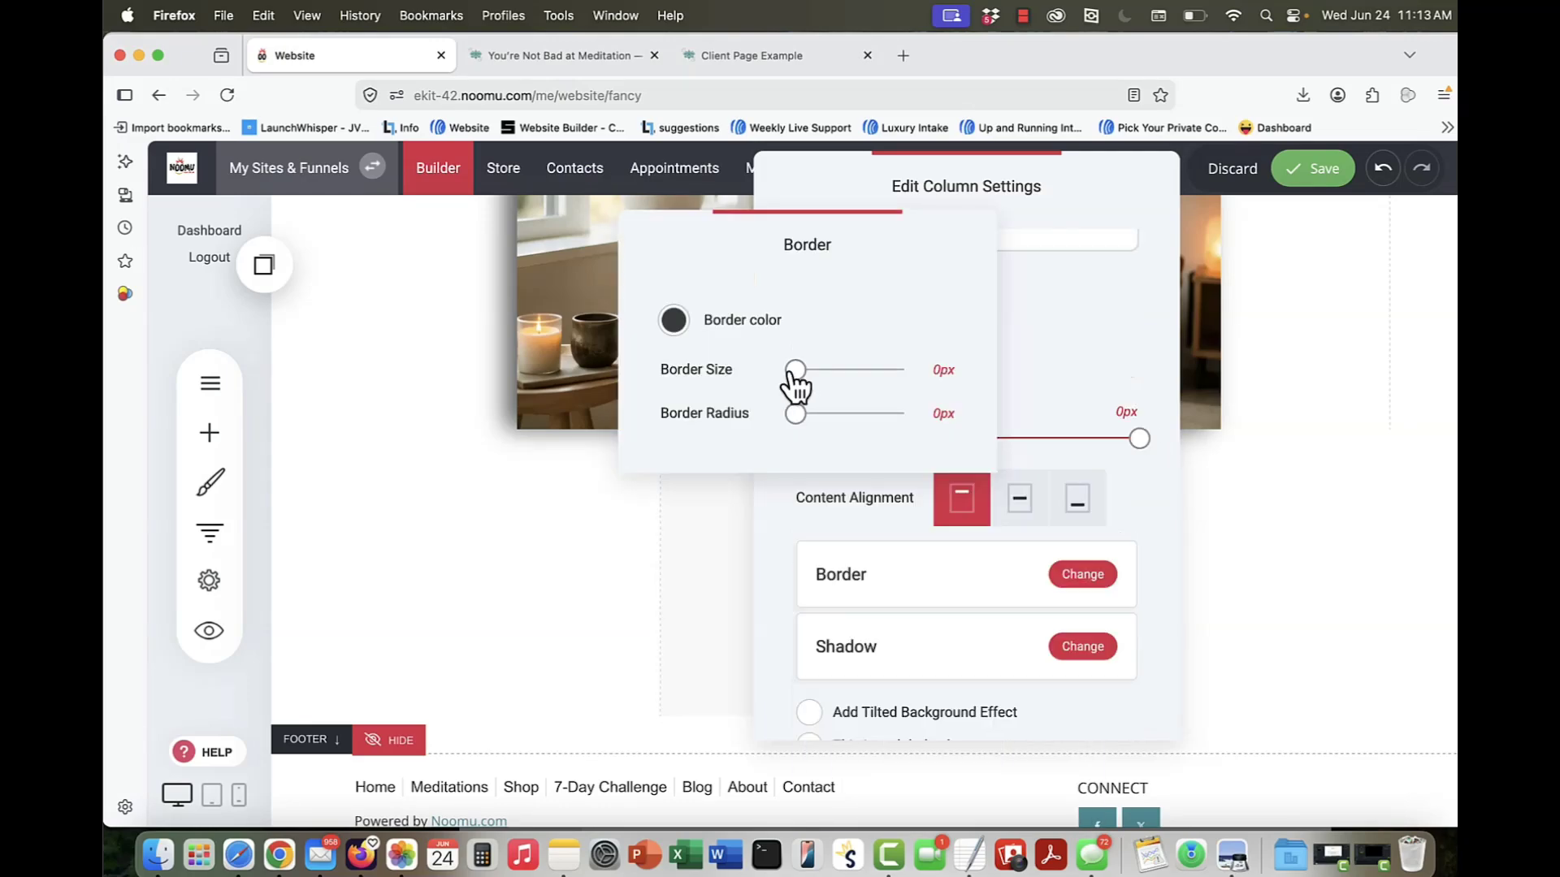
left_click_drag(799, 416, 870, 416)
left_click(1139, 528)
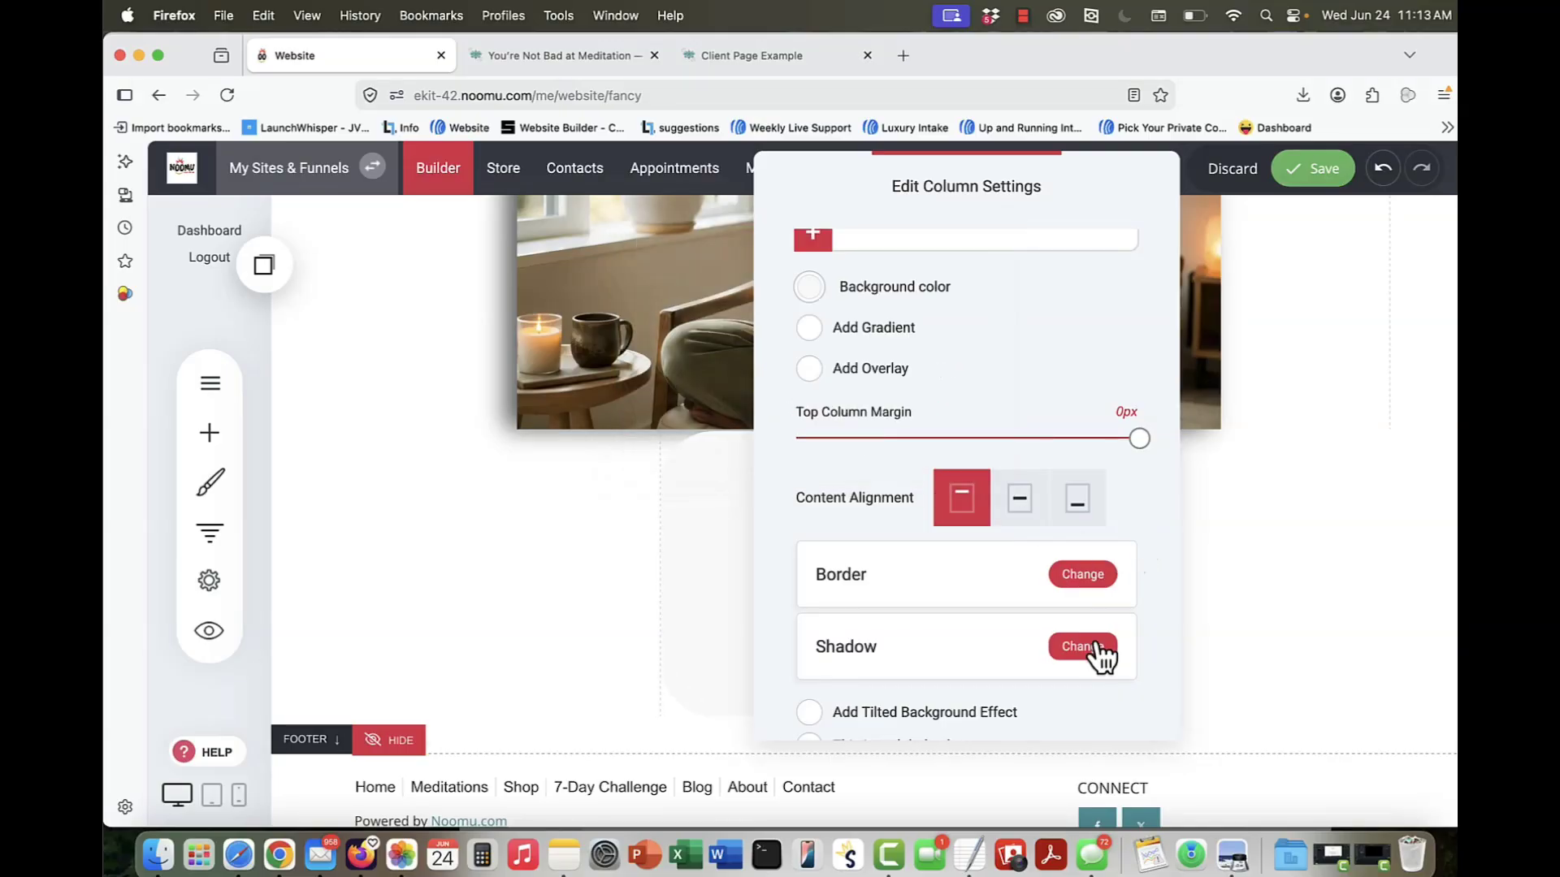
Step: Give the rounded middle column an outer shadow in grey 6A6A6A
left_click(1097, 647)
left_click(768, 321)
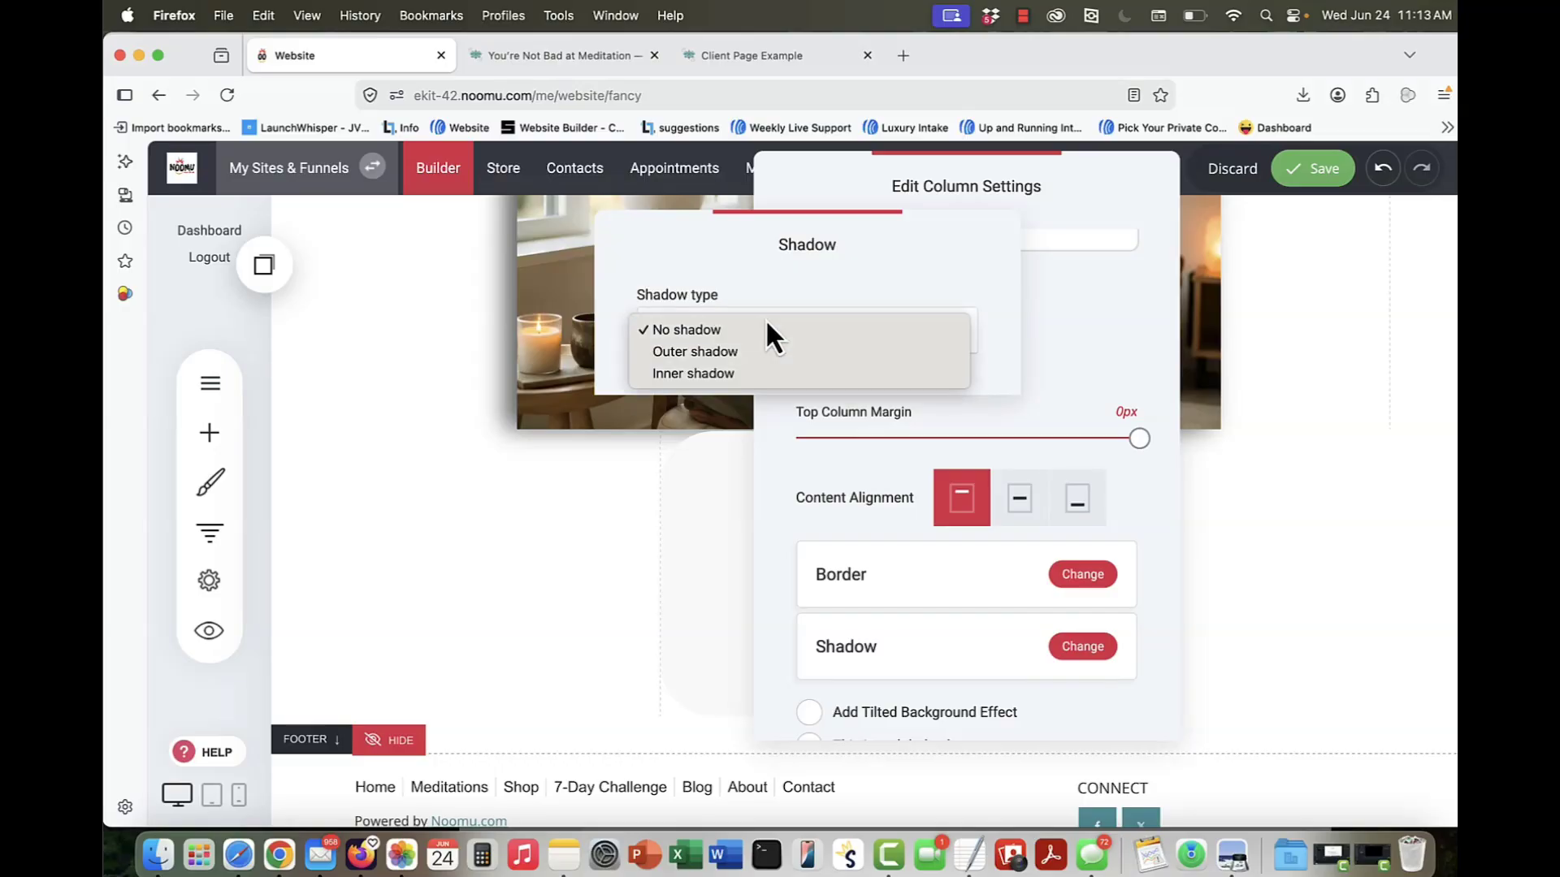
left_click(763, 352)
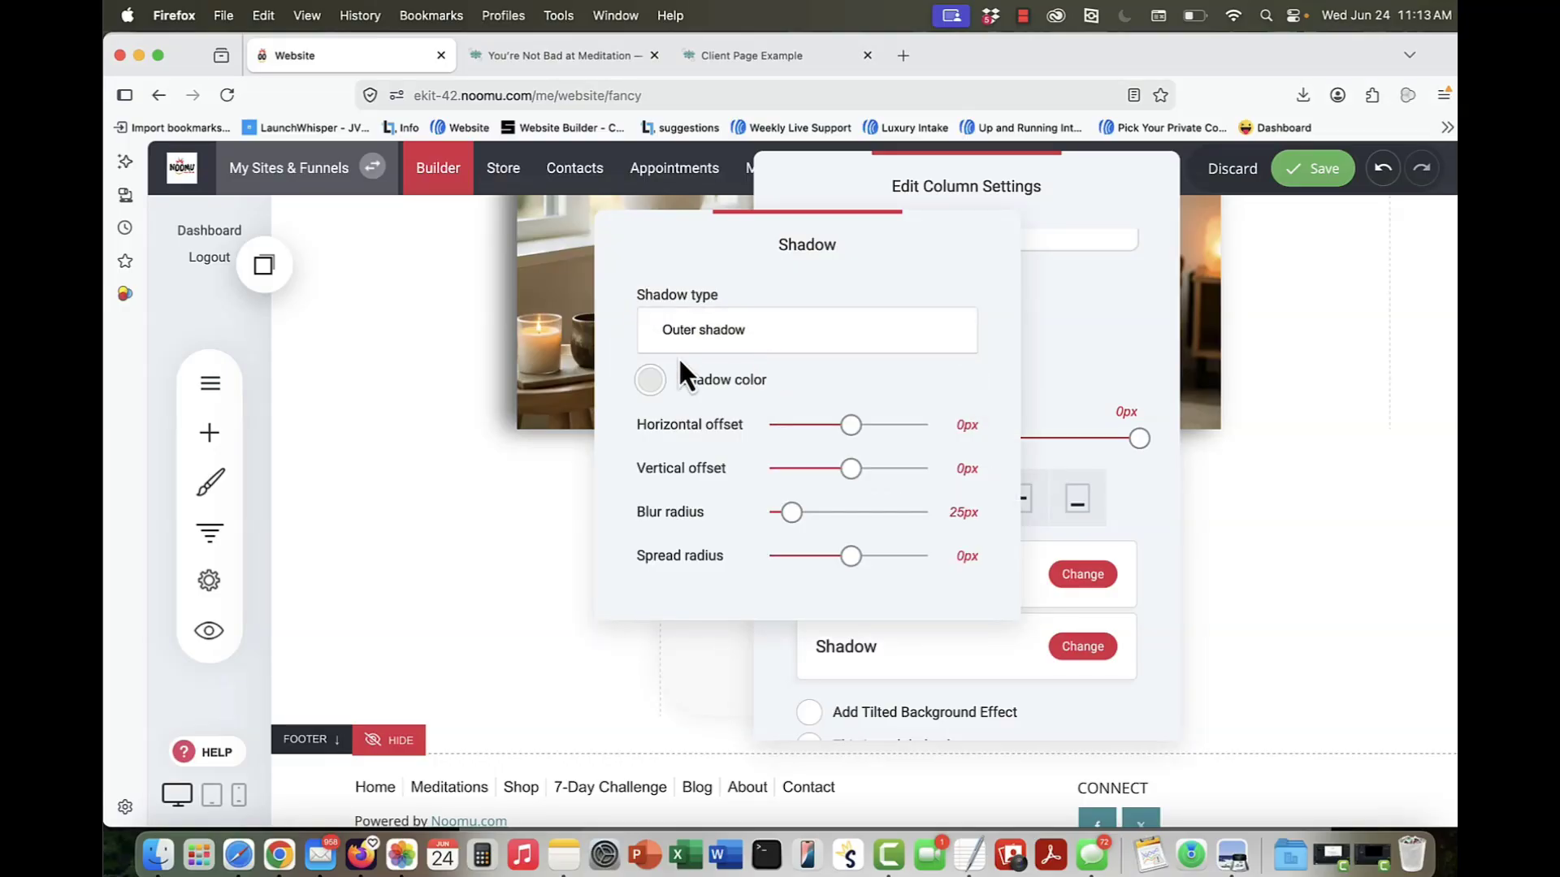
left_click(656, 380)
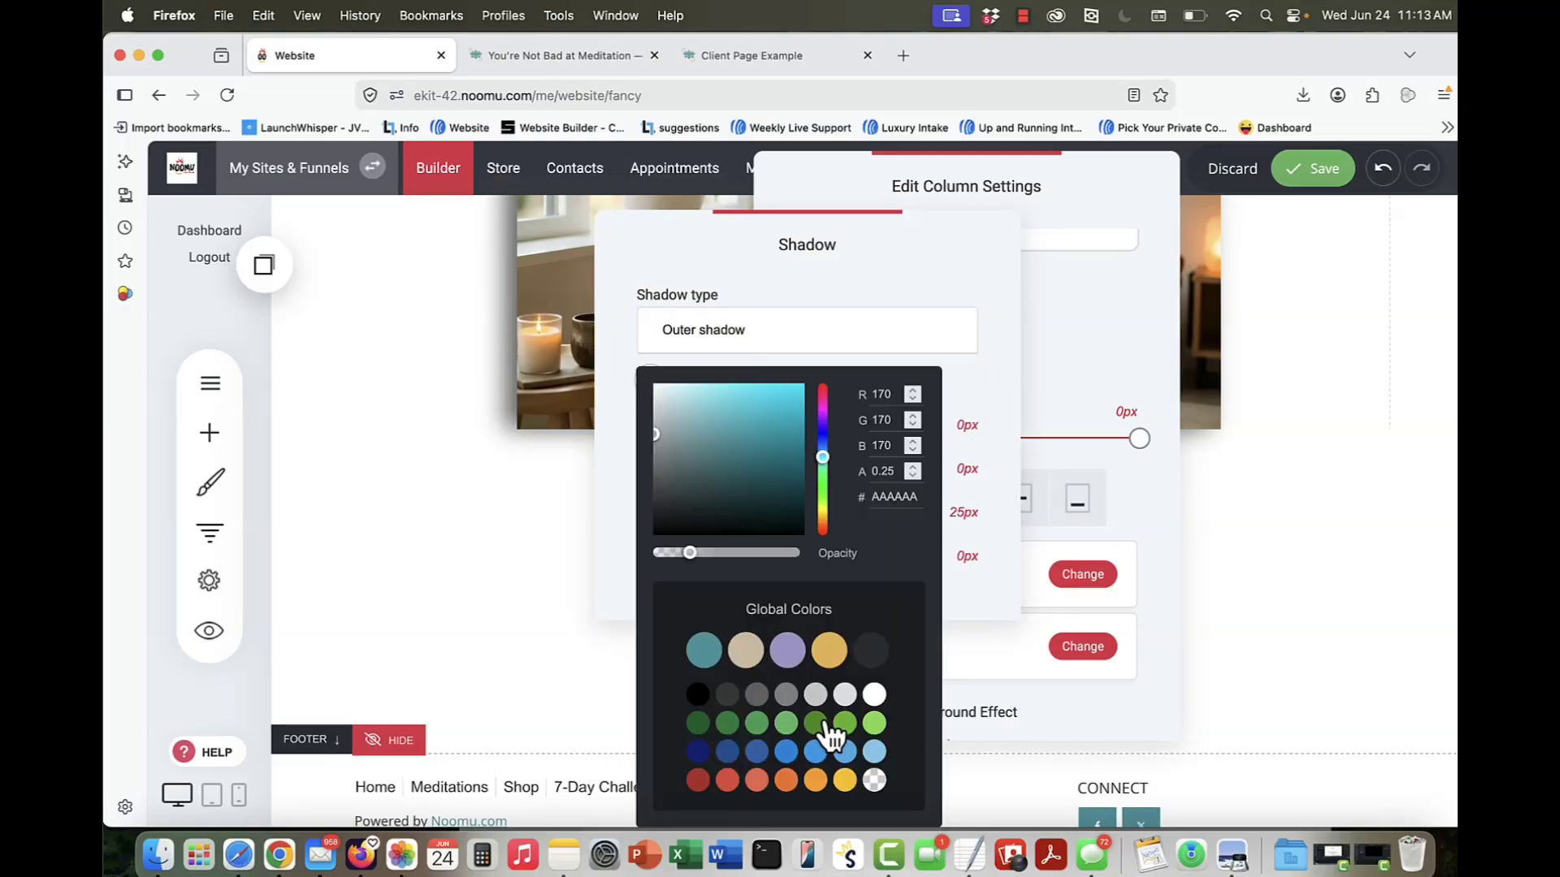
left_click(756, 694)
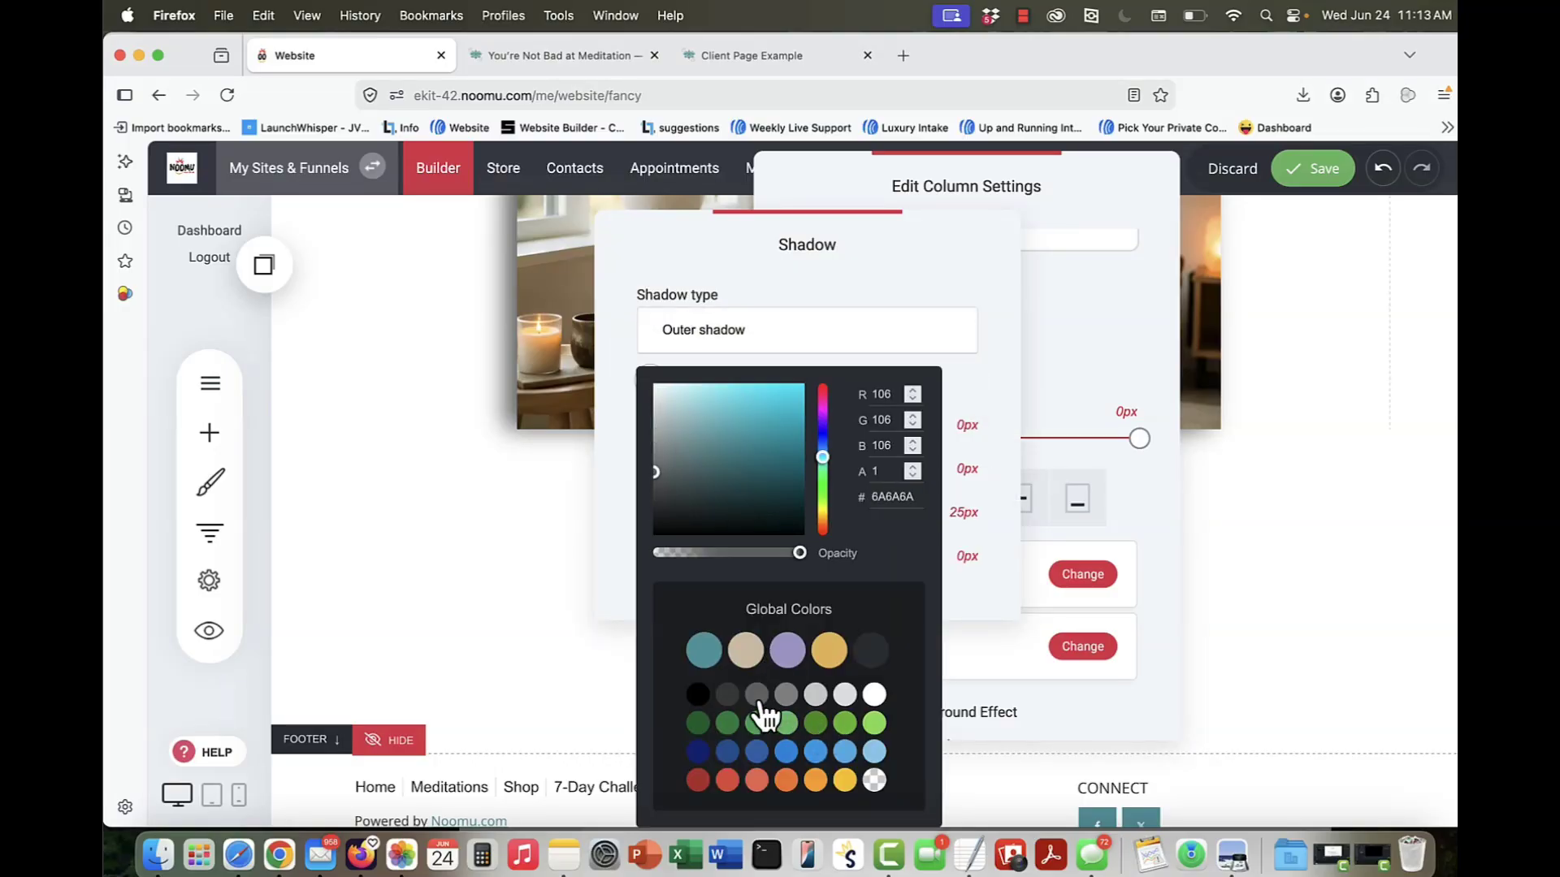
left_click(968, 355)
left_click(1158, 336)
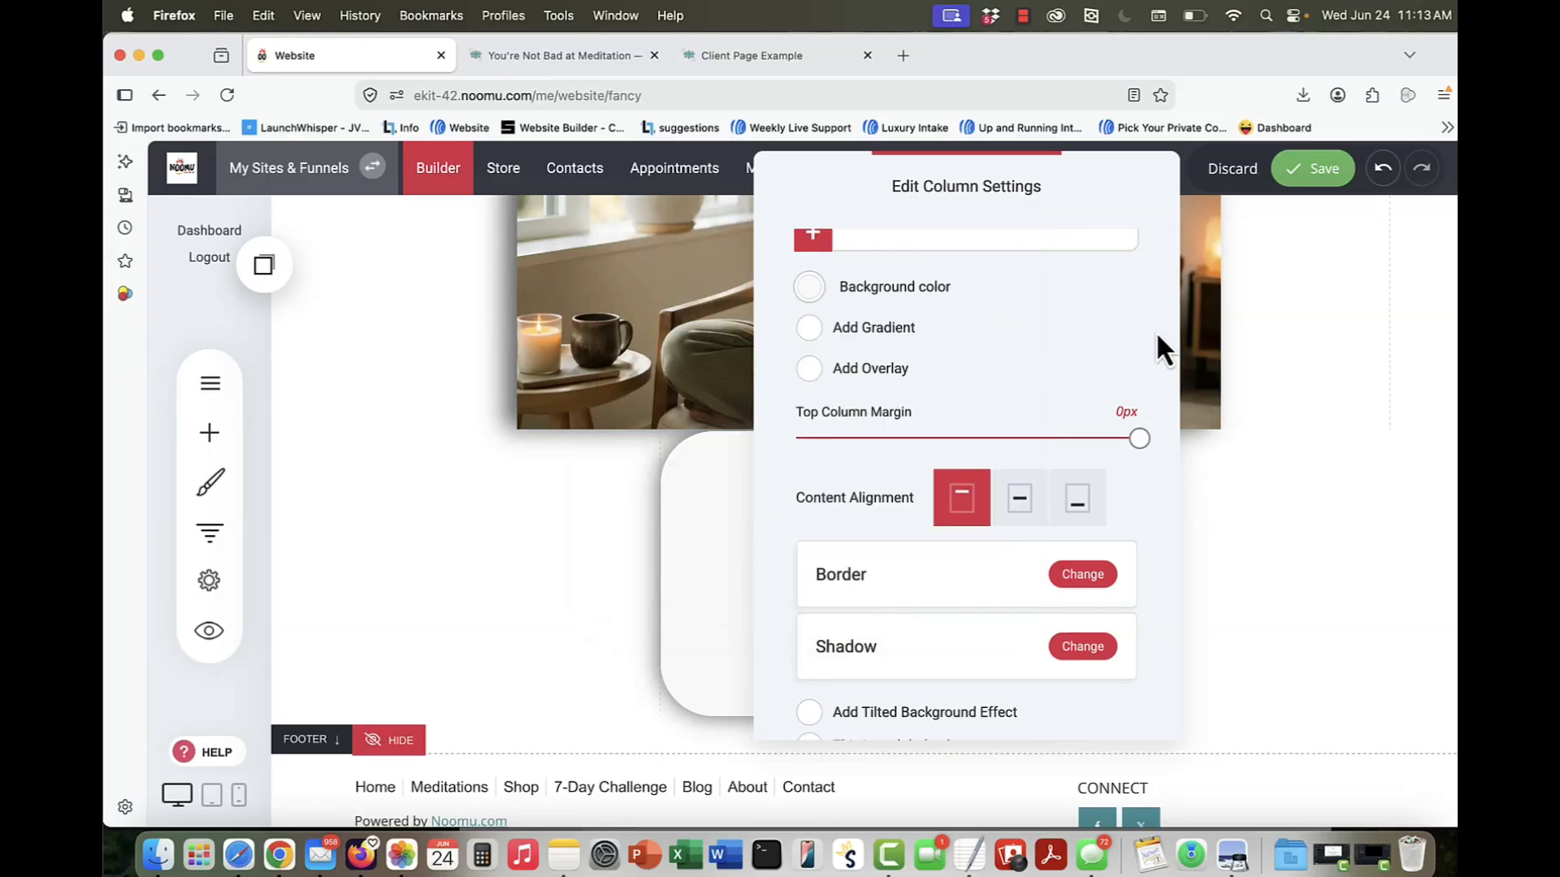
left_click(1225, 466)
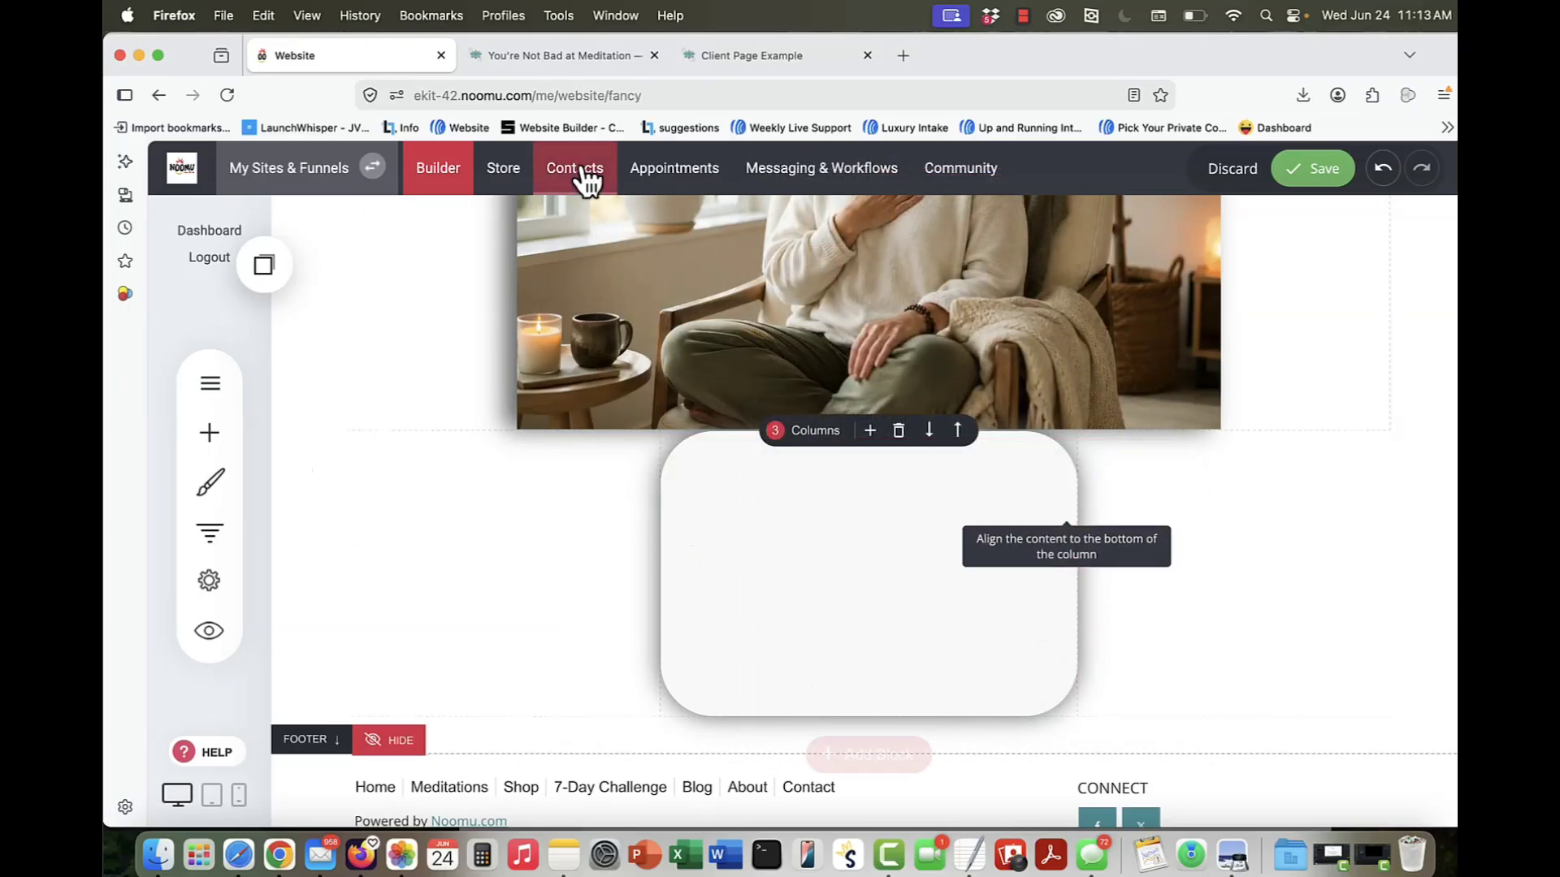
Step: Copy the "Meditation does not have to look perfect" quote from the article page into a text widget in the middle column
left_click(512, 57)
triple_click(555, 574)
key("ctrl+c")
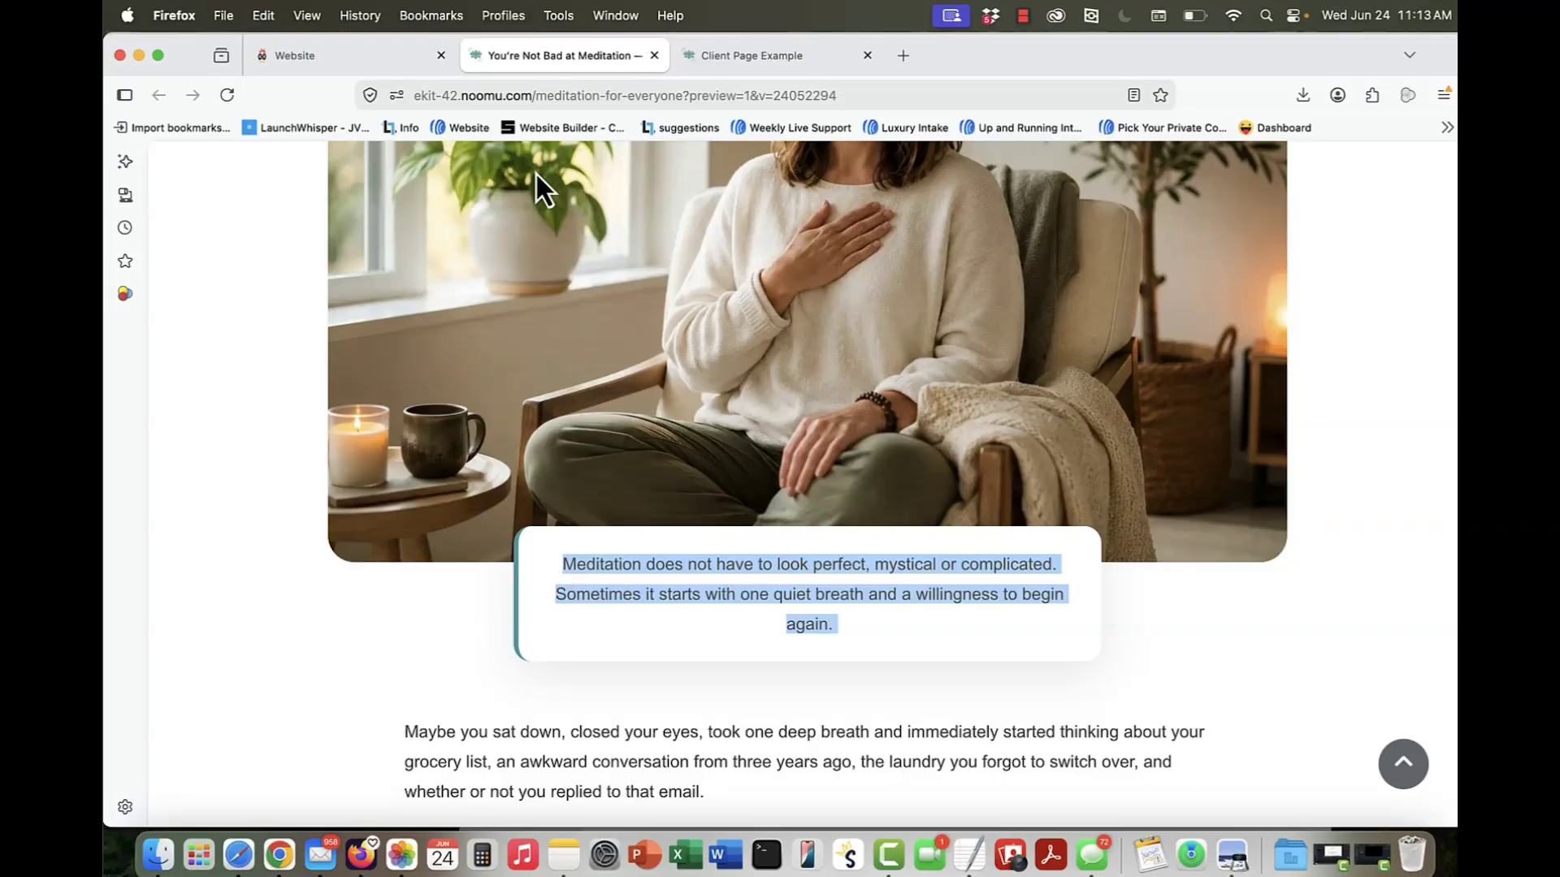
left_click(392, 51)
left_click_drag(809, 603, 987, 568)
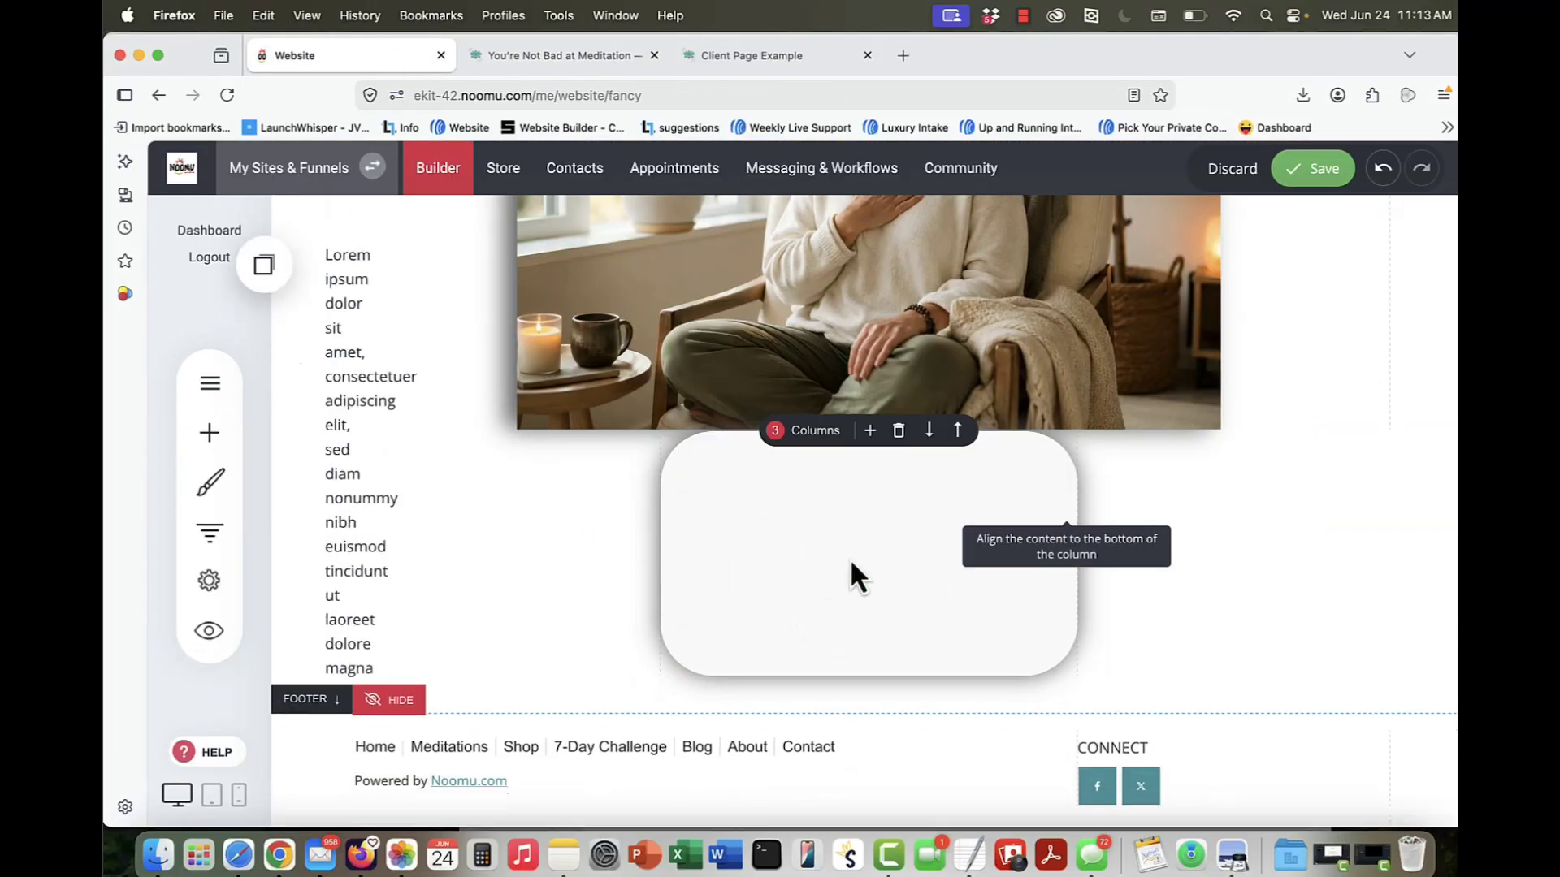
key("ctrl+a")
key("ctrl+v")
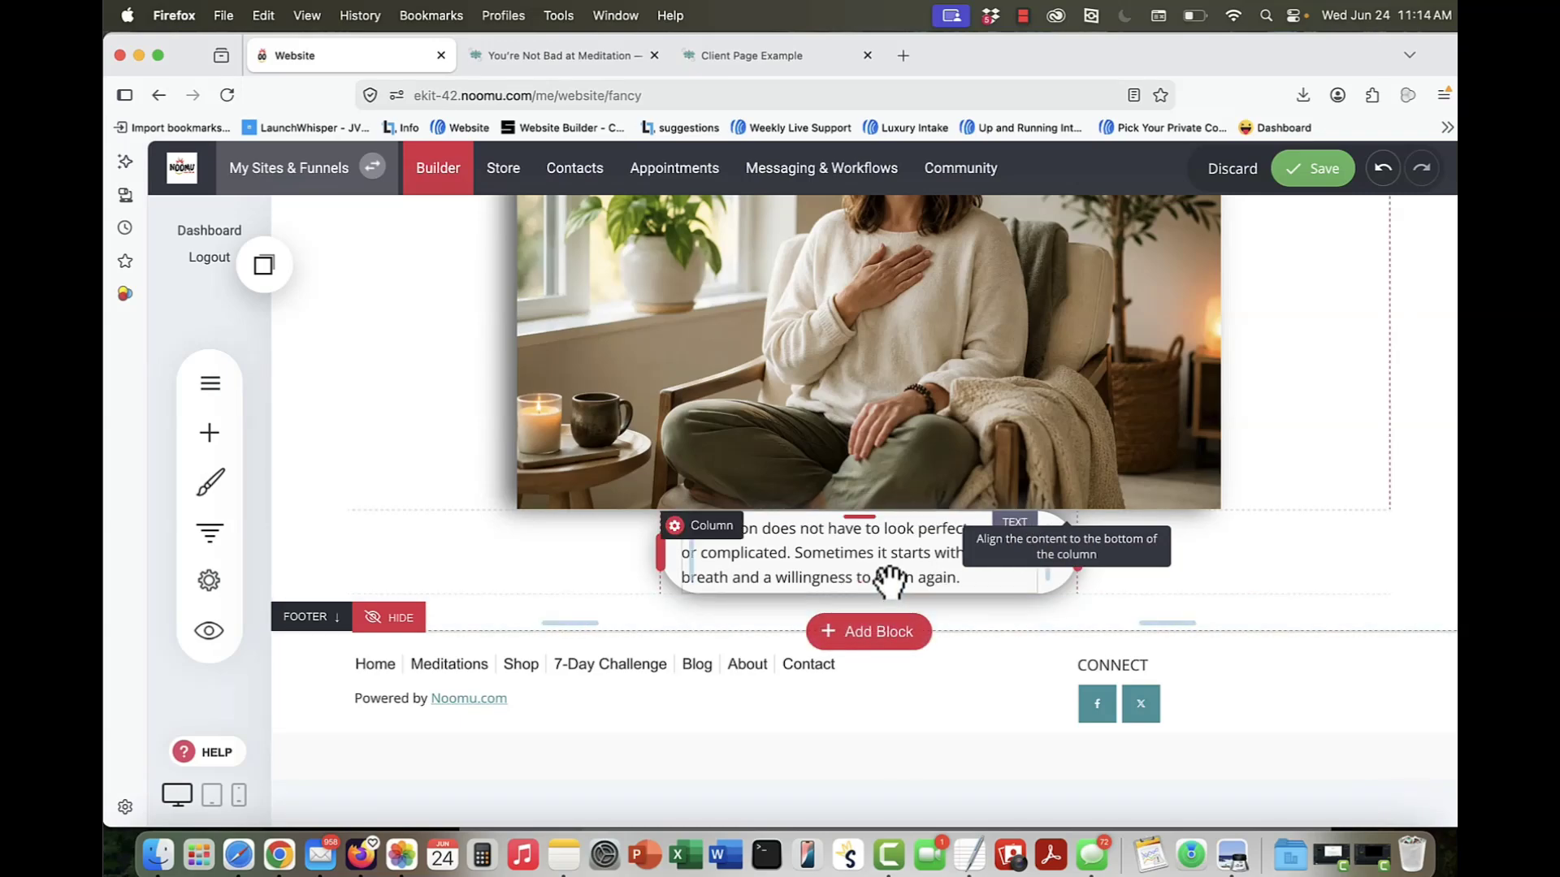
left_click(832, 563)
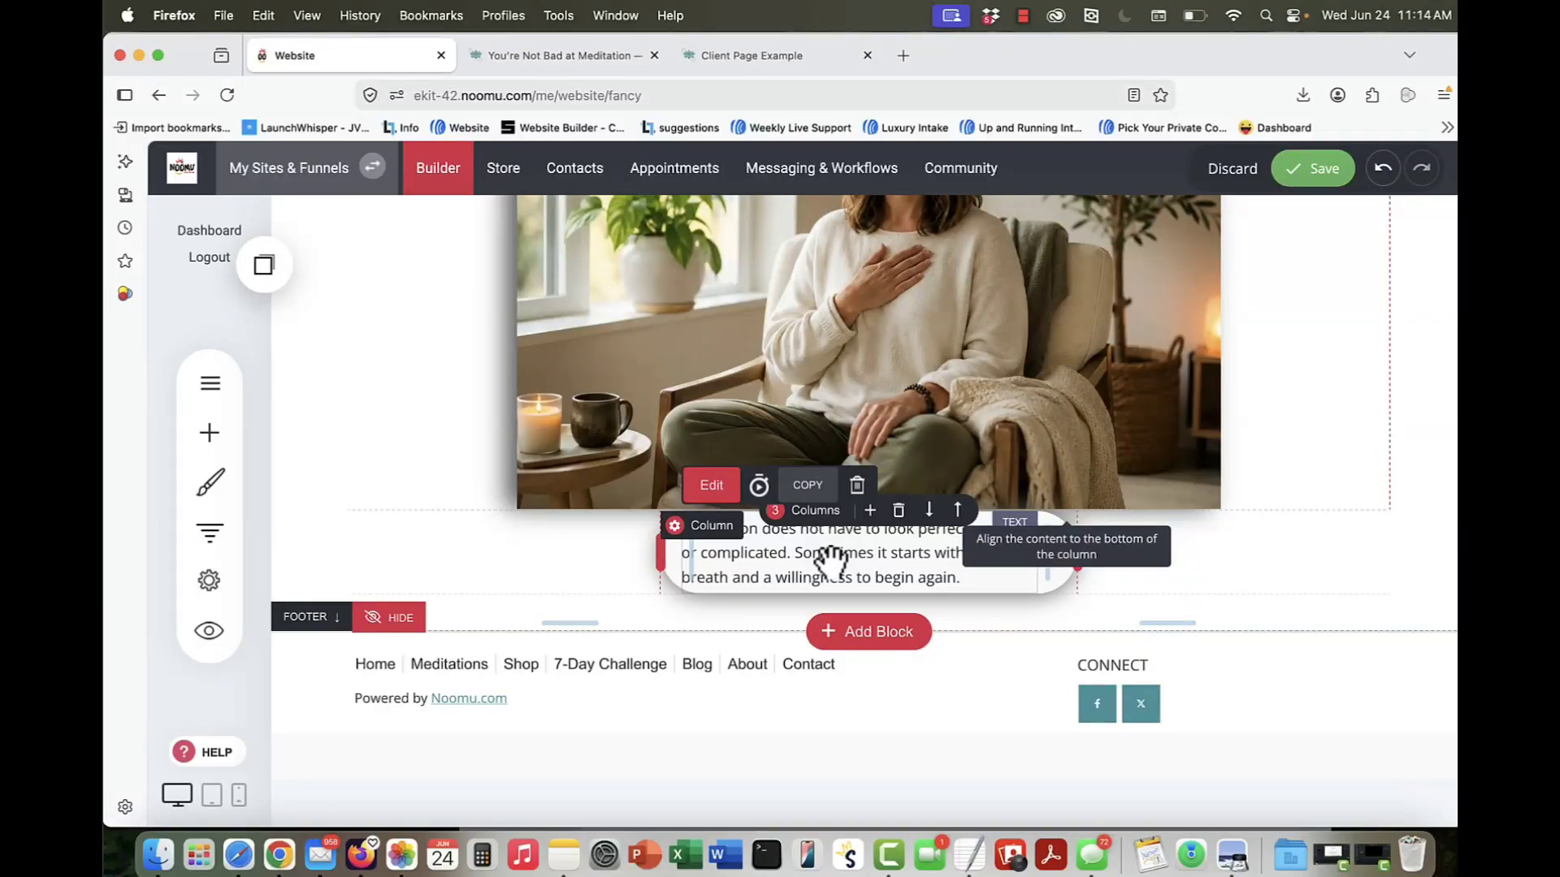
Step: Reduce the quote column's top margin below zero so the box overlaps the photo's lower edge, and save the page
left_click(676, 529)
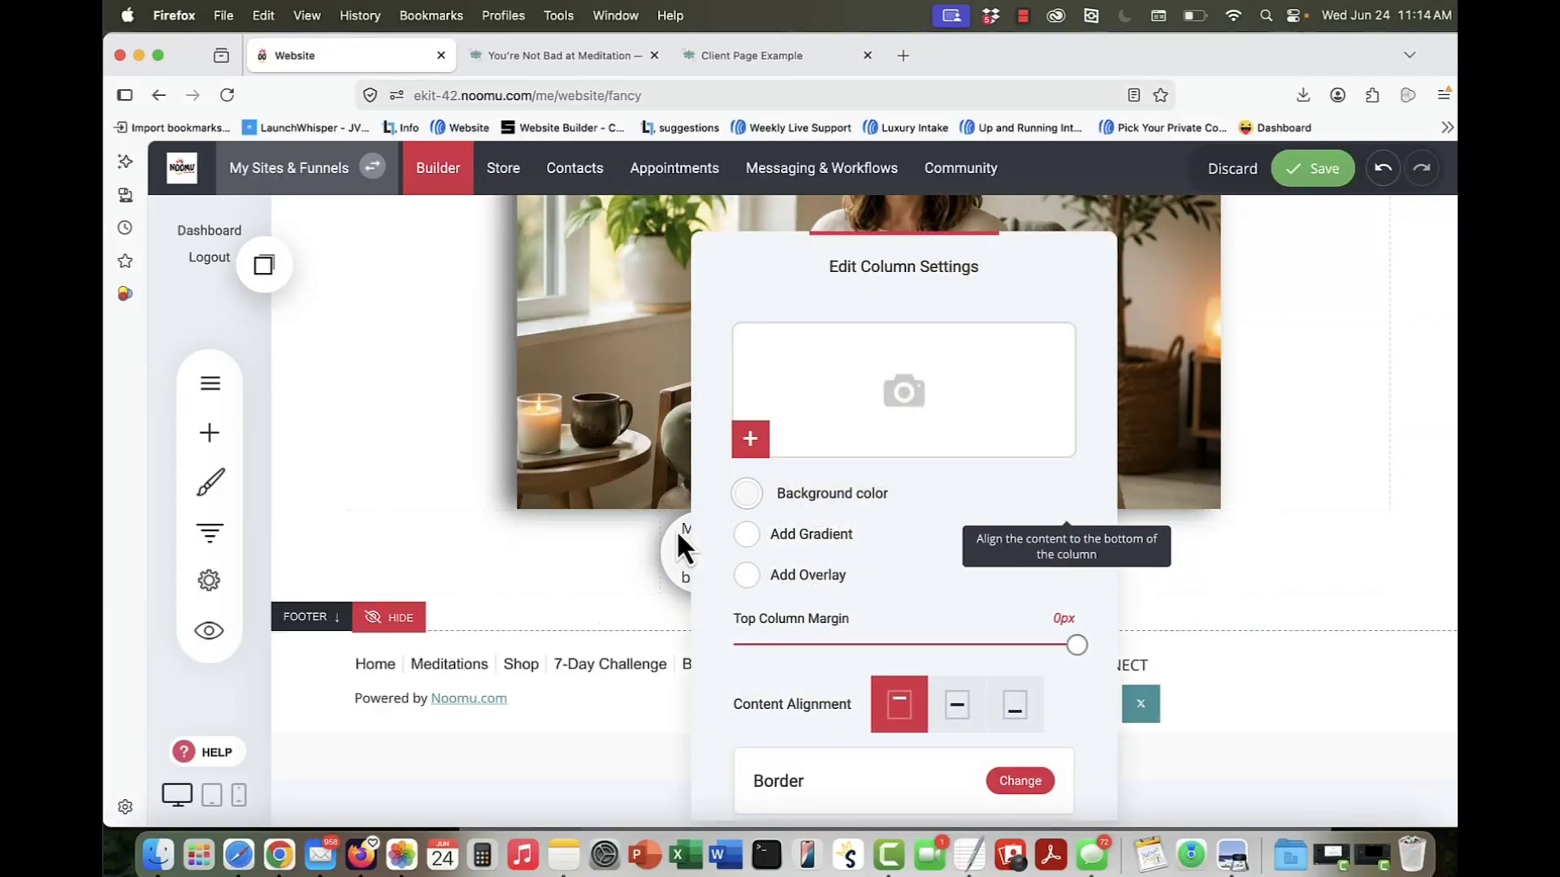
scroll(879, 606, "down", 2)
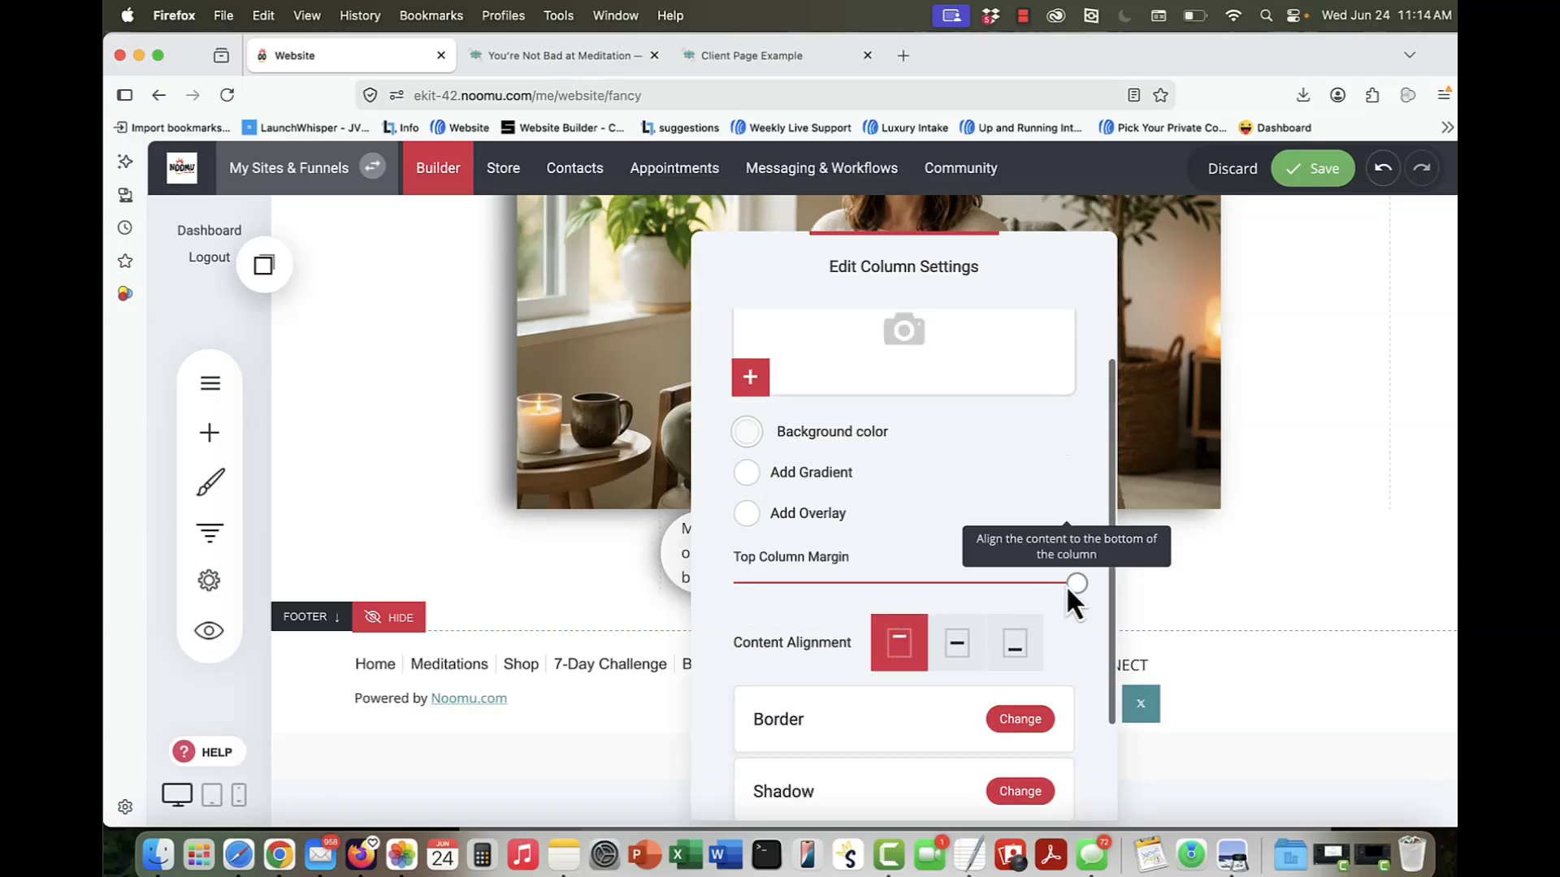
left_click_drag(1074, 585, 1021, 583)
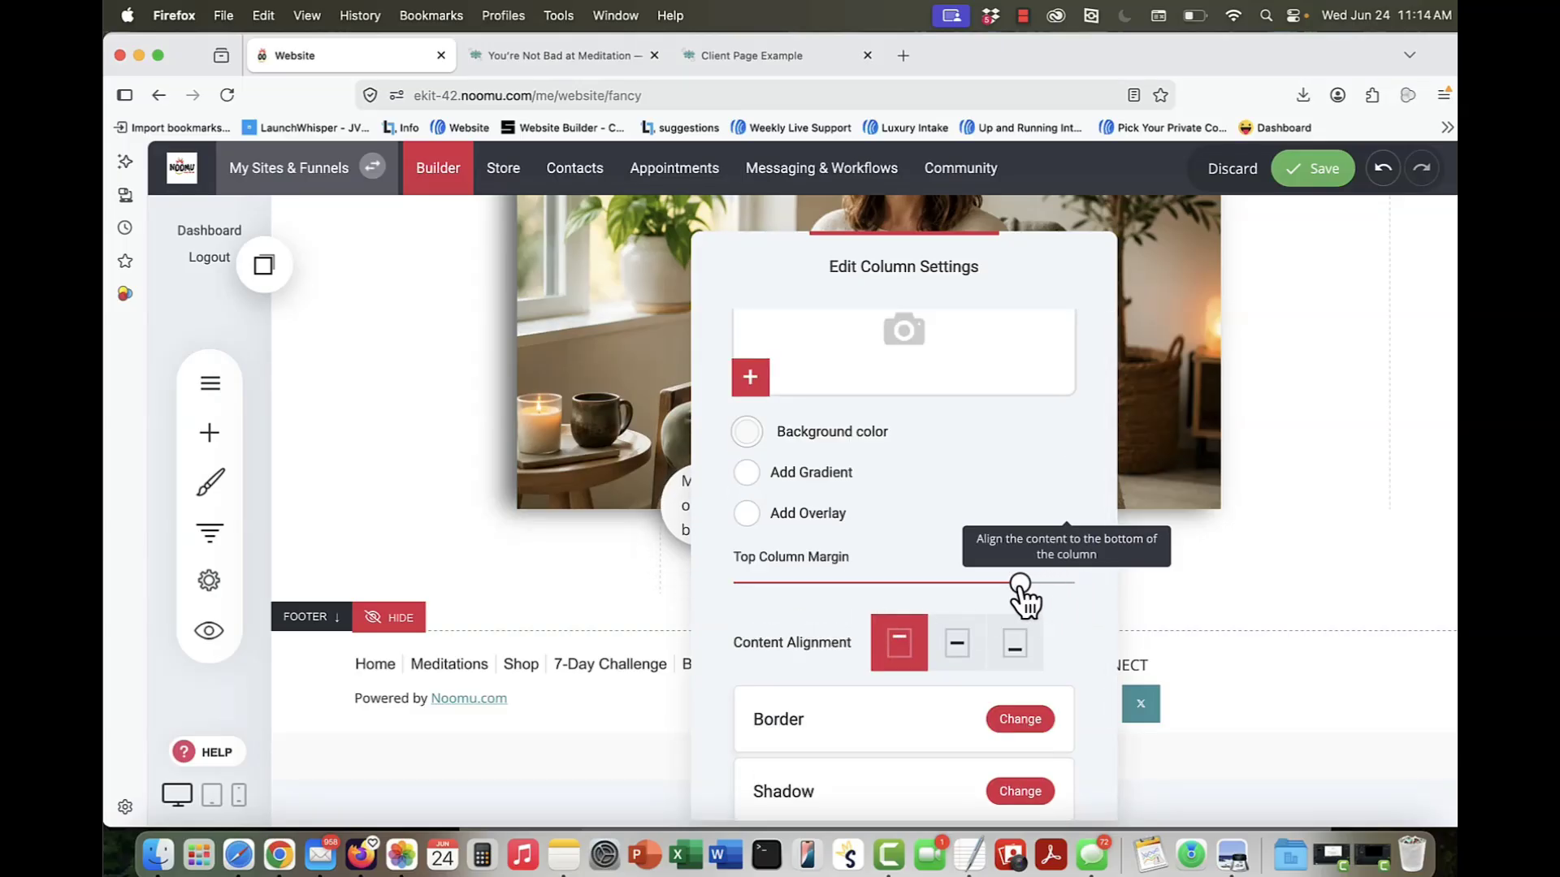
left_click(1236, 582)
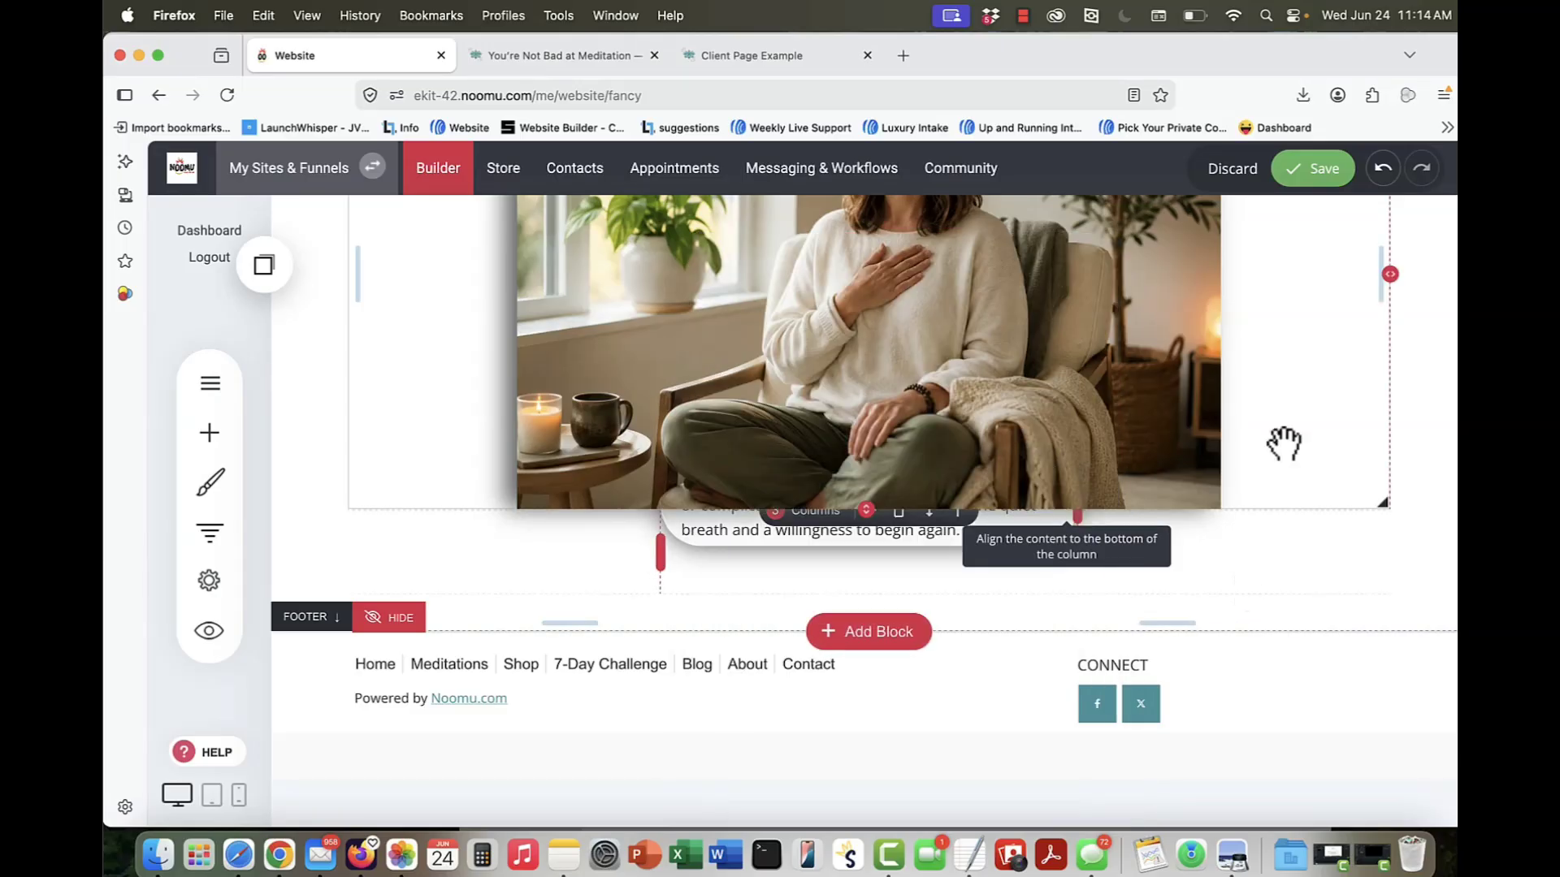
left_click(1298, 169)
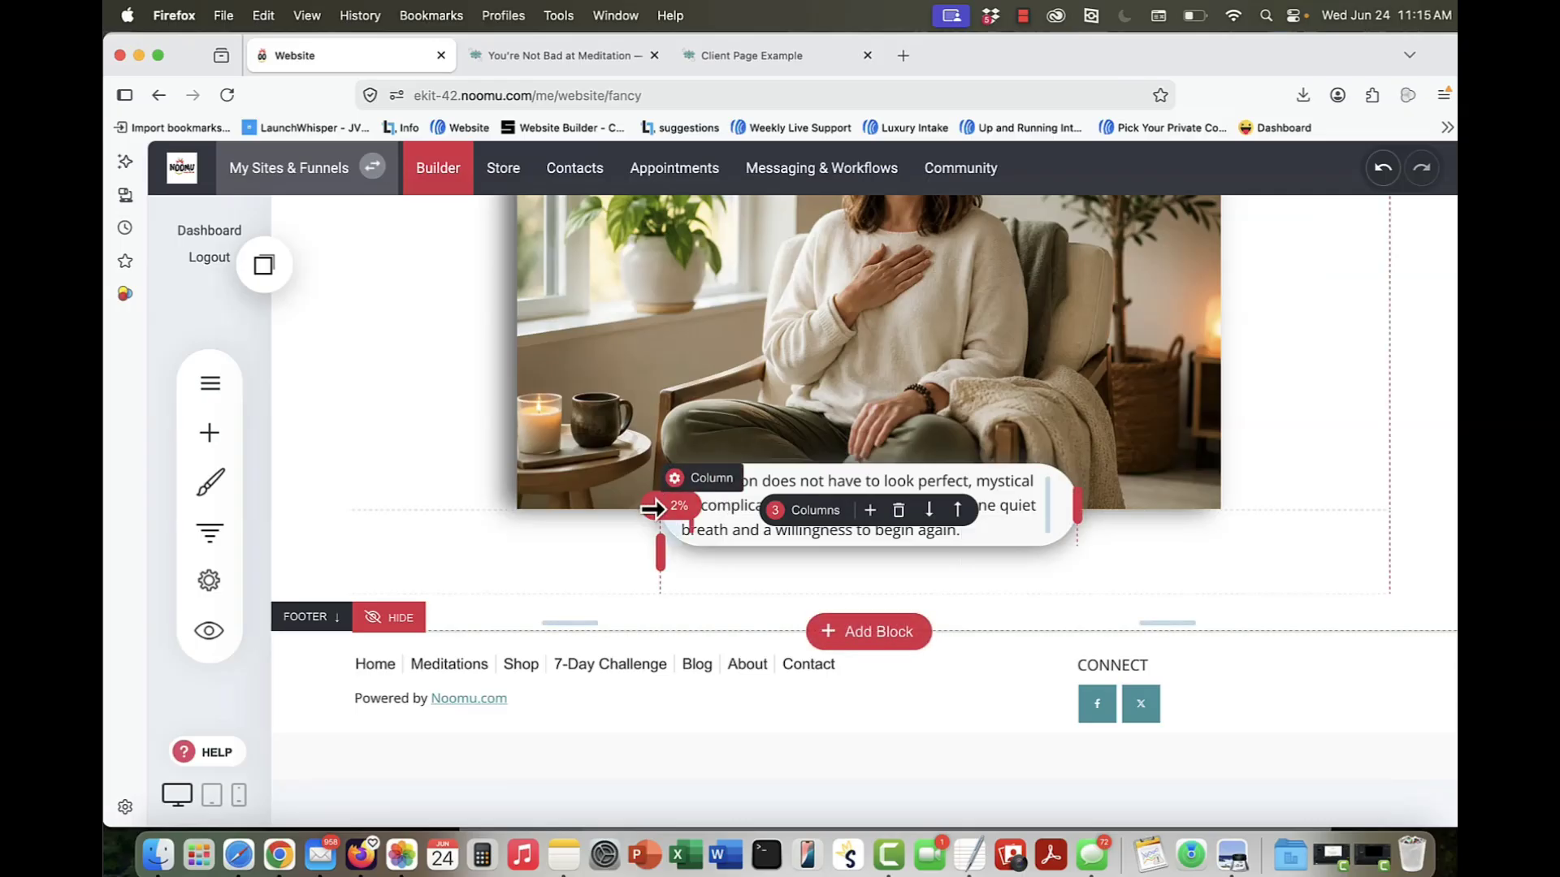
Step: Compare the quote box with the meditation article, and examine the Client Page Example's dark header, three-column statistics and bordered cards
mouse_move(545, 63)
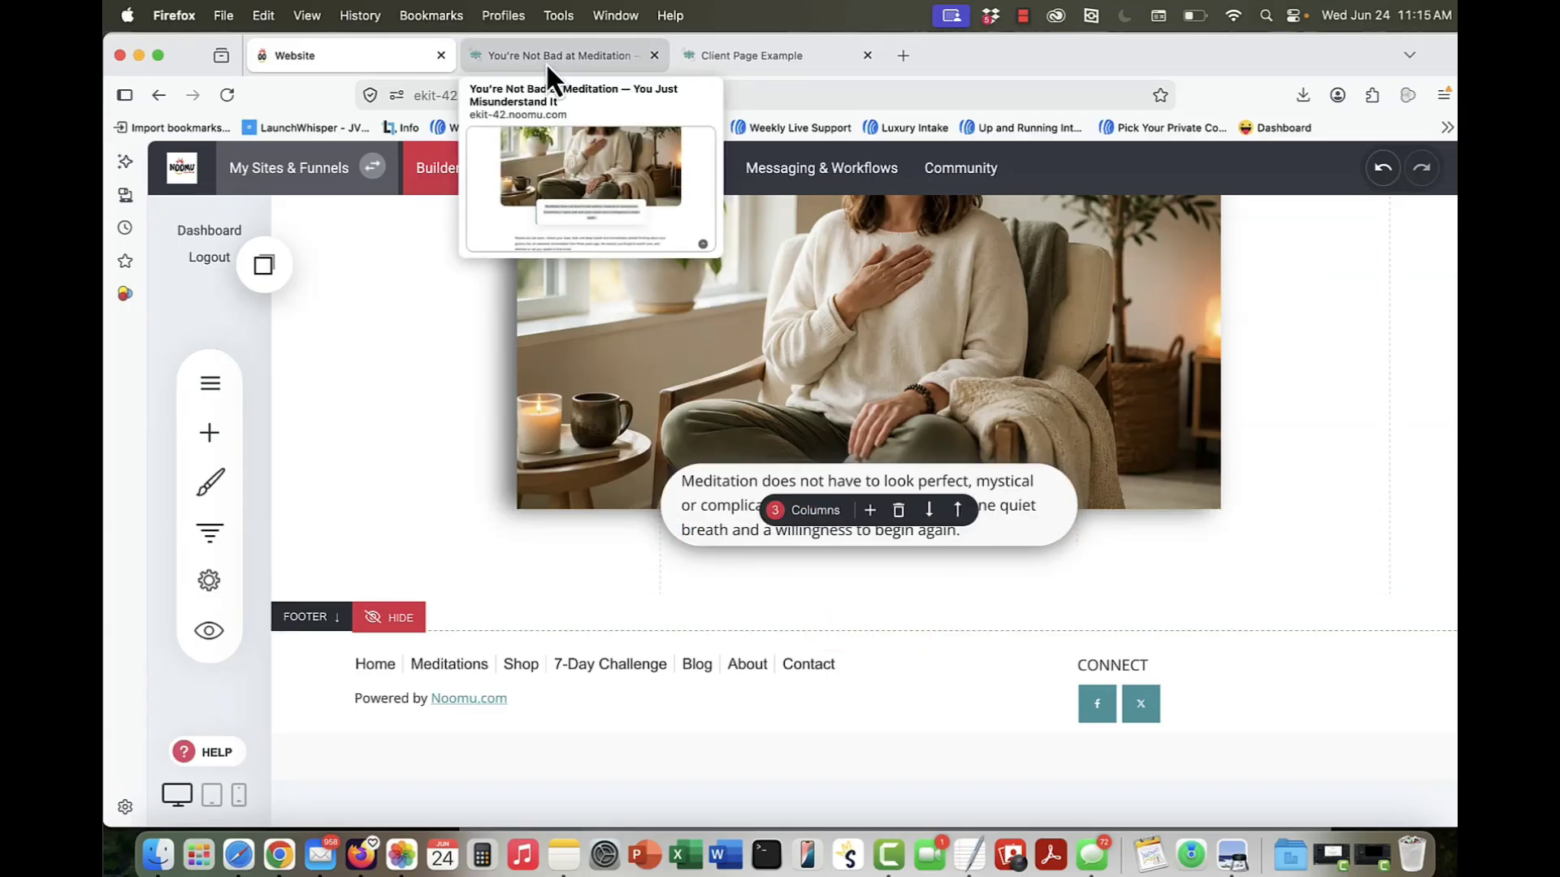
left_click(585, 53)
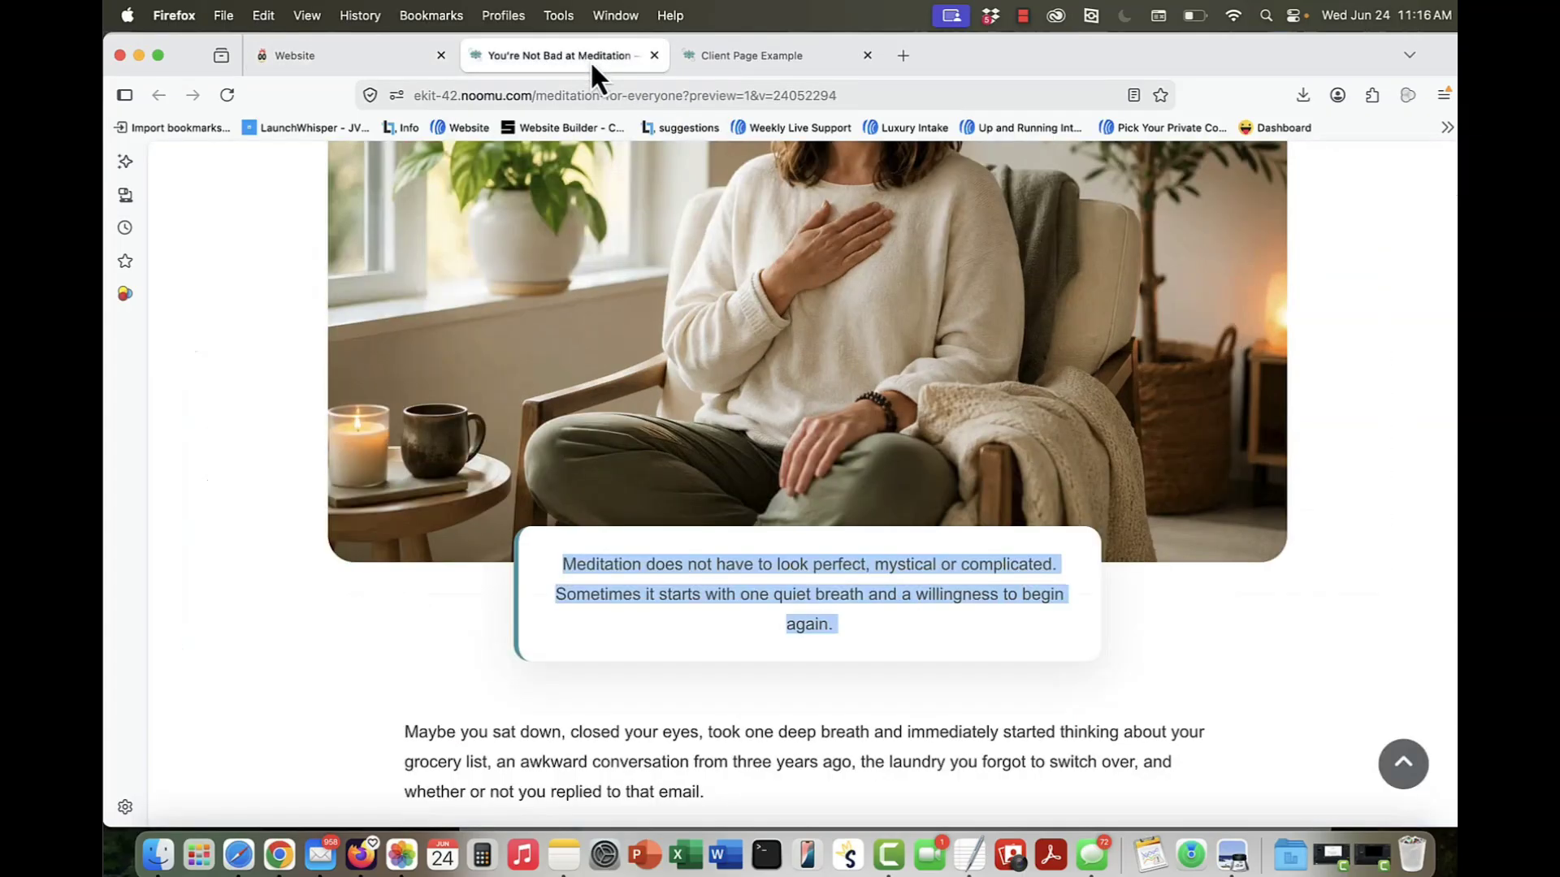
scroll(694, 543, "down", 15)
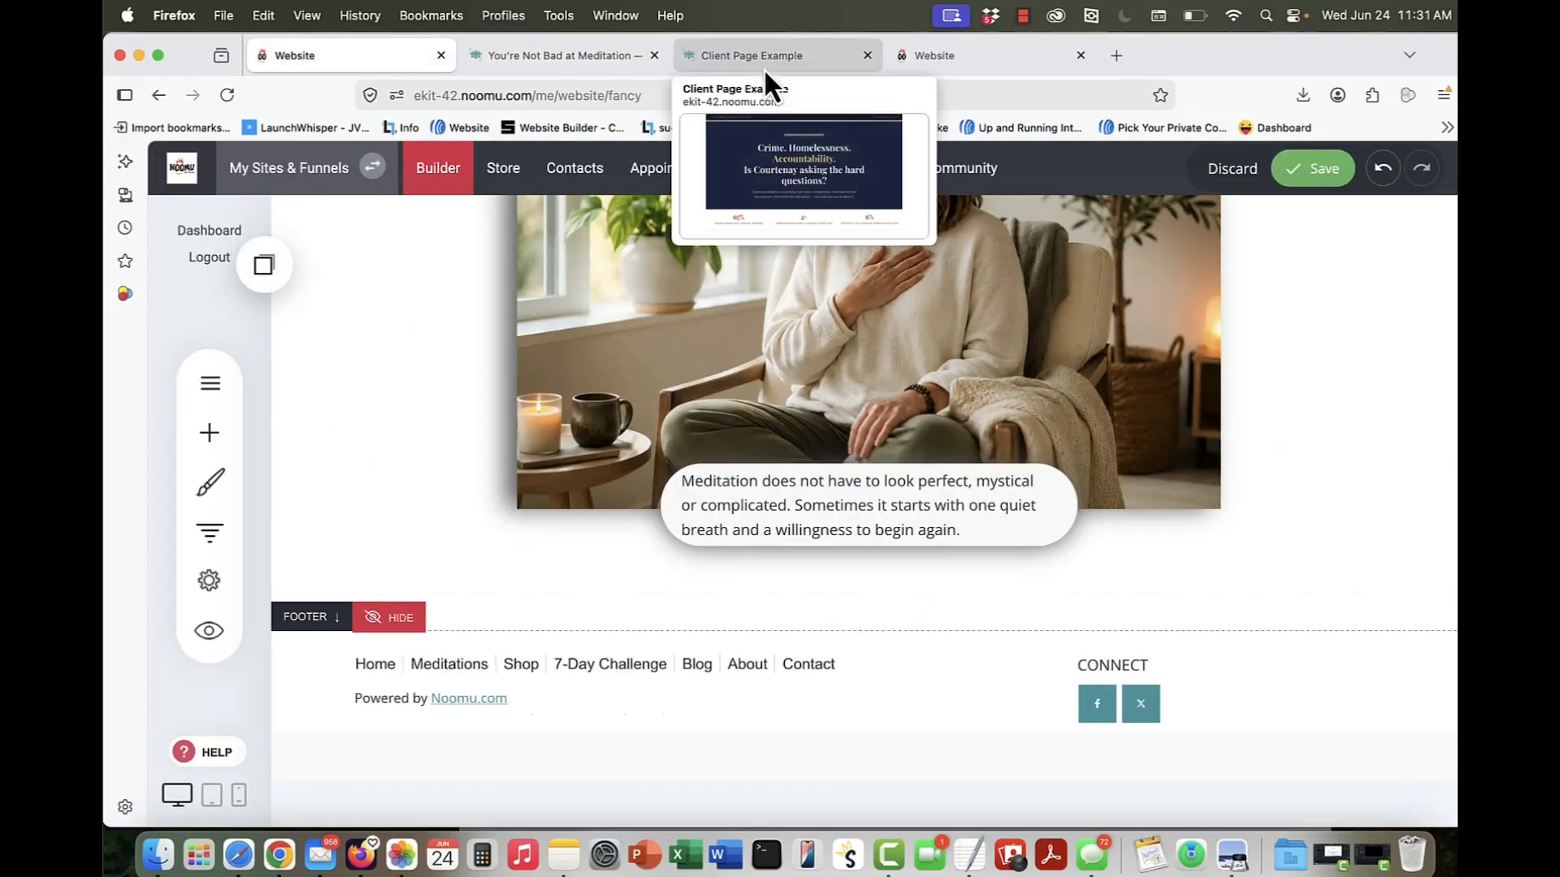
left_click(765, 70)
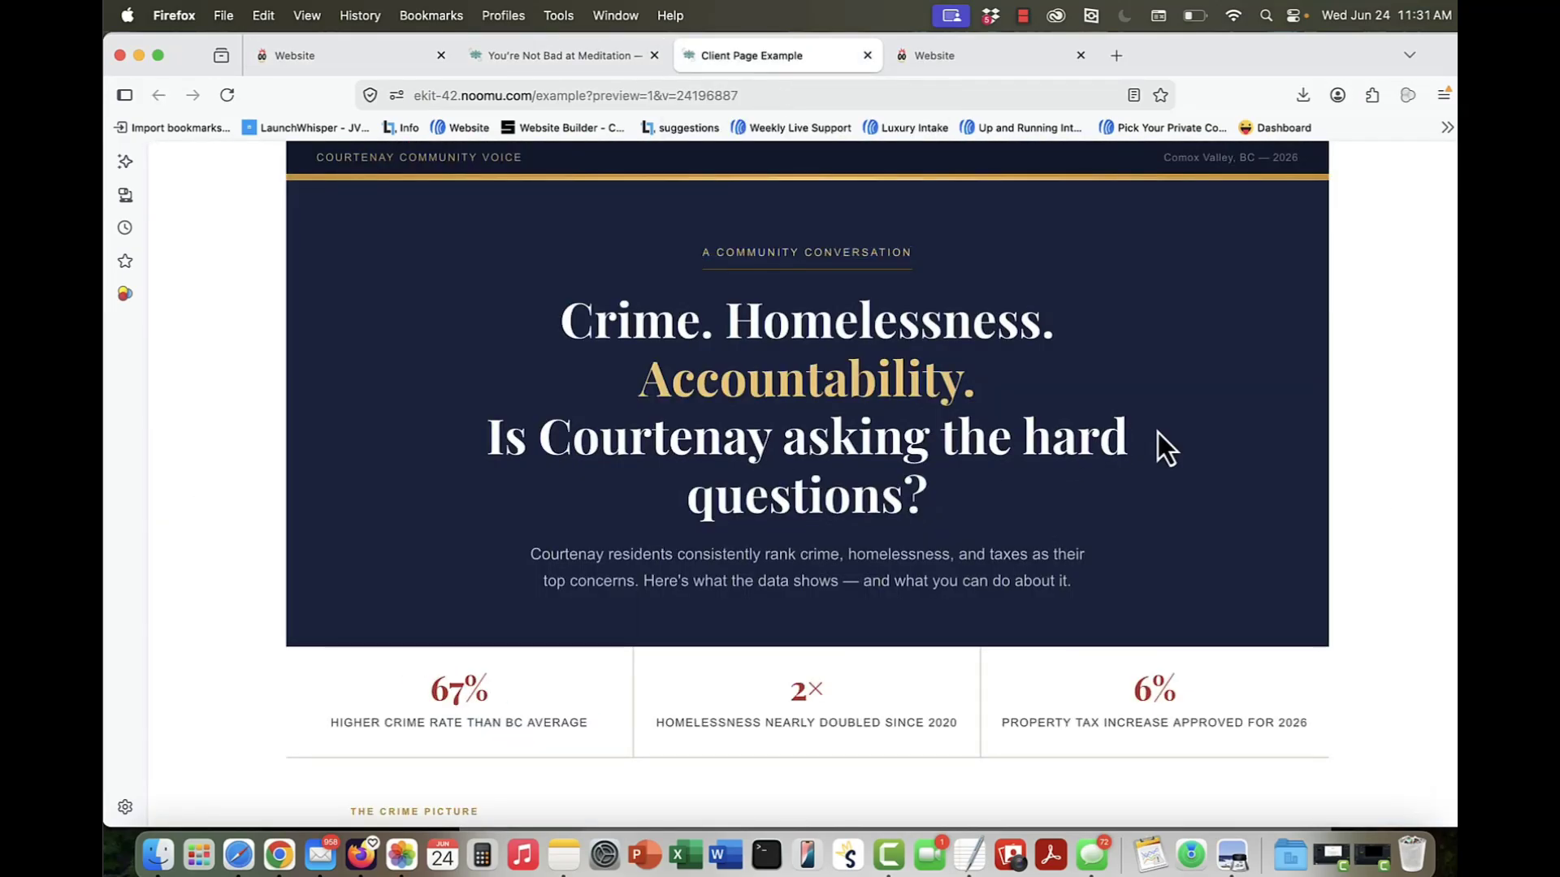
scroll(1157, 432, "down", 5)
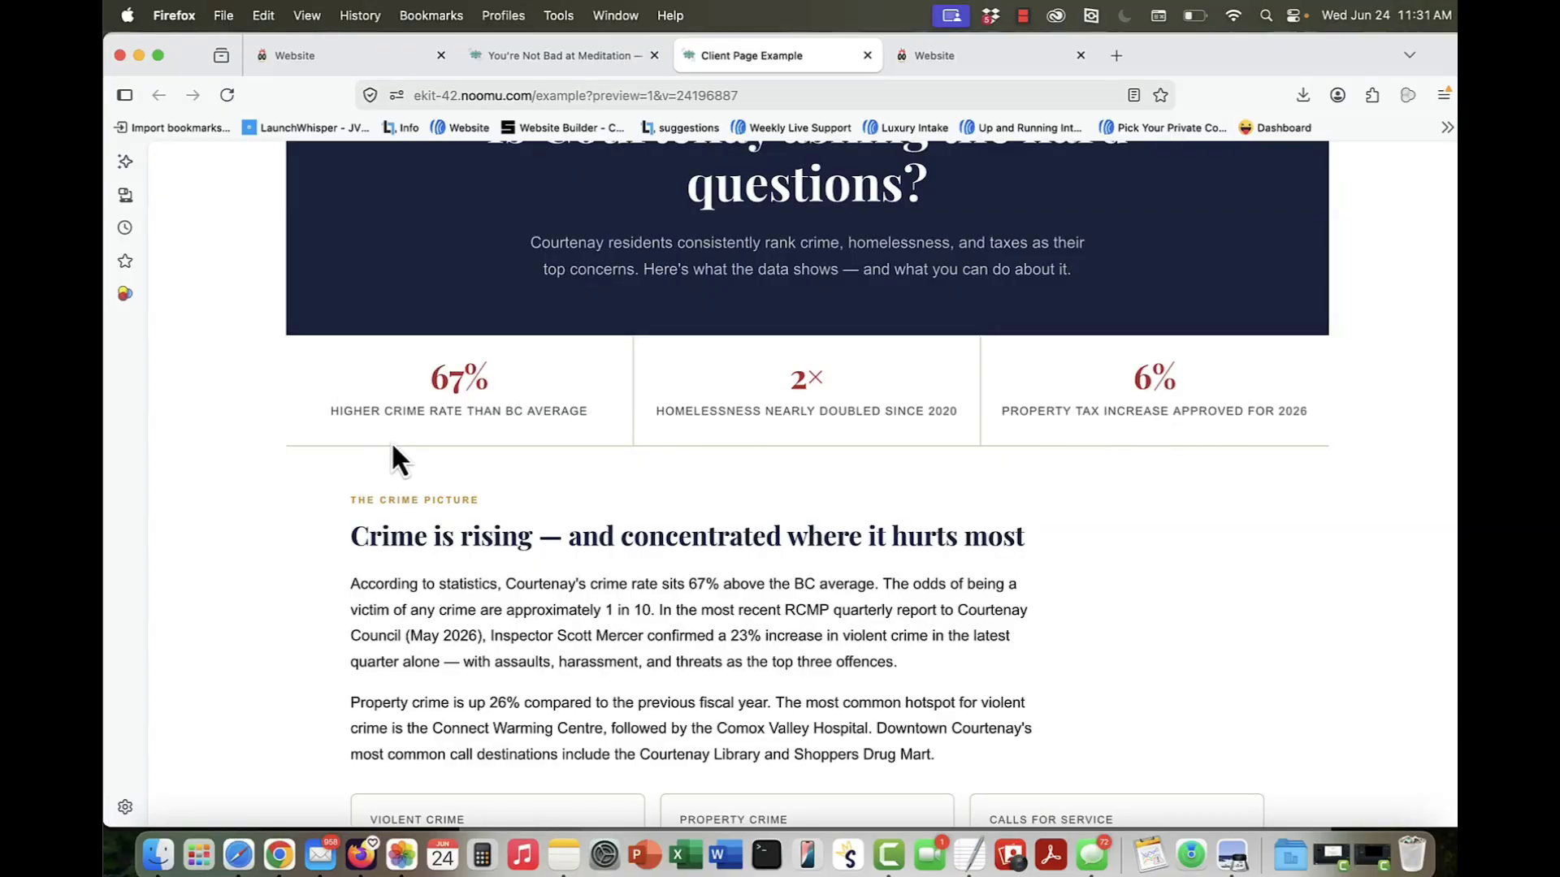
scroll(392, 446, "down", 2)
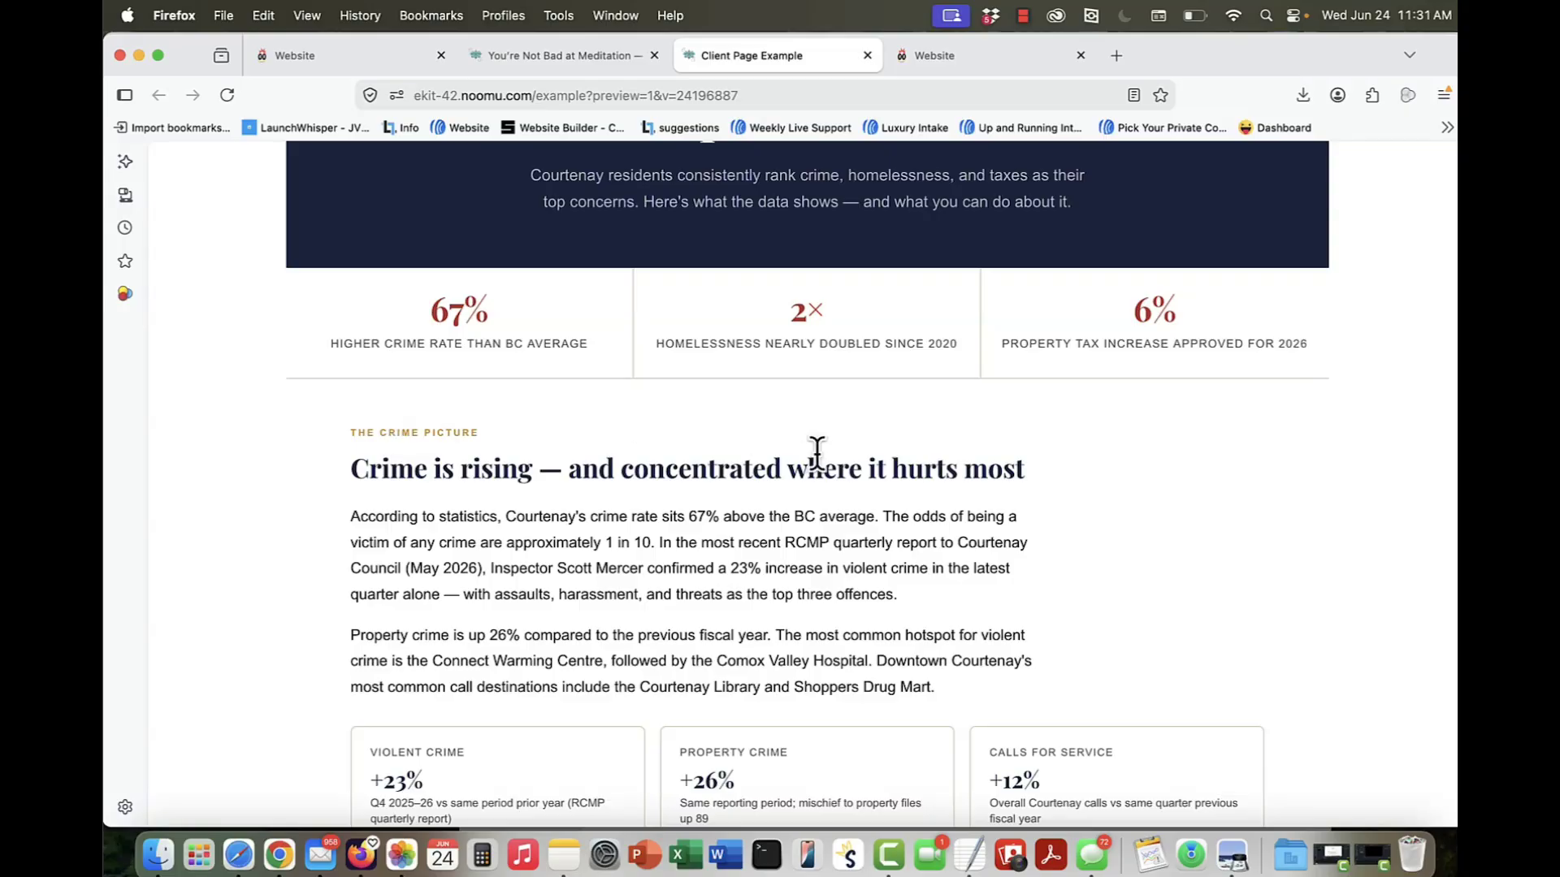
scroll(817, 455, "down", 2)
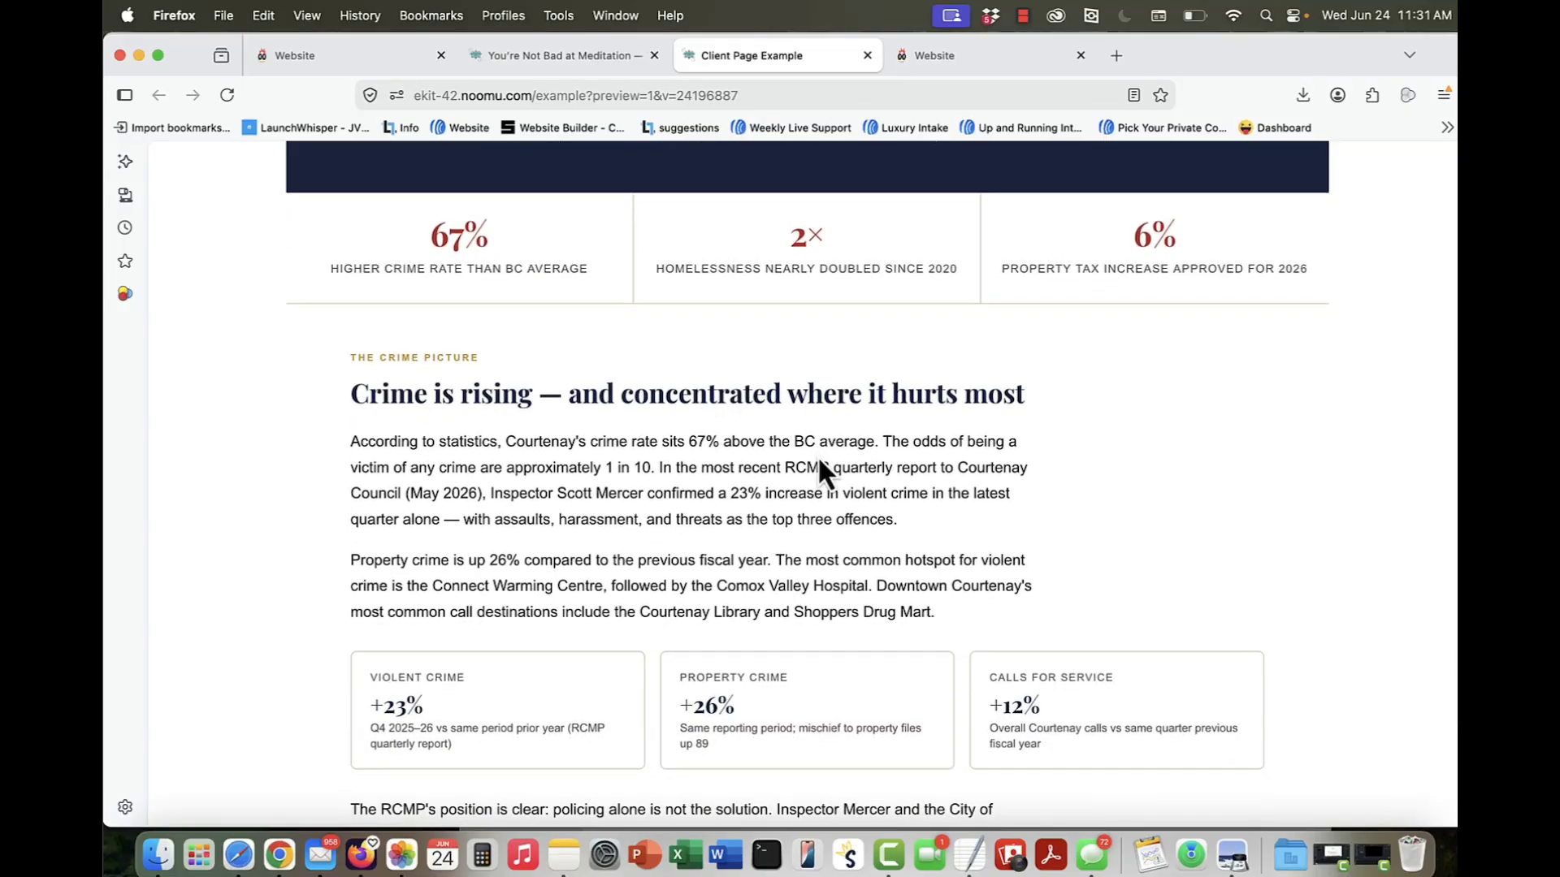
scroll(817, 455, "down", 3)
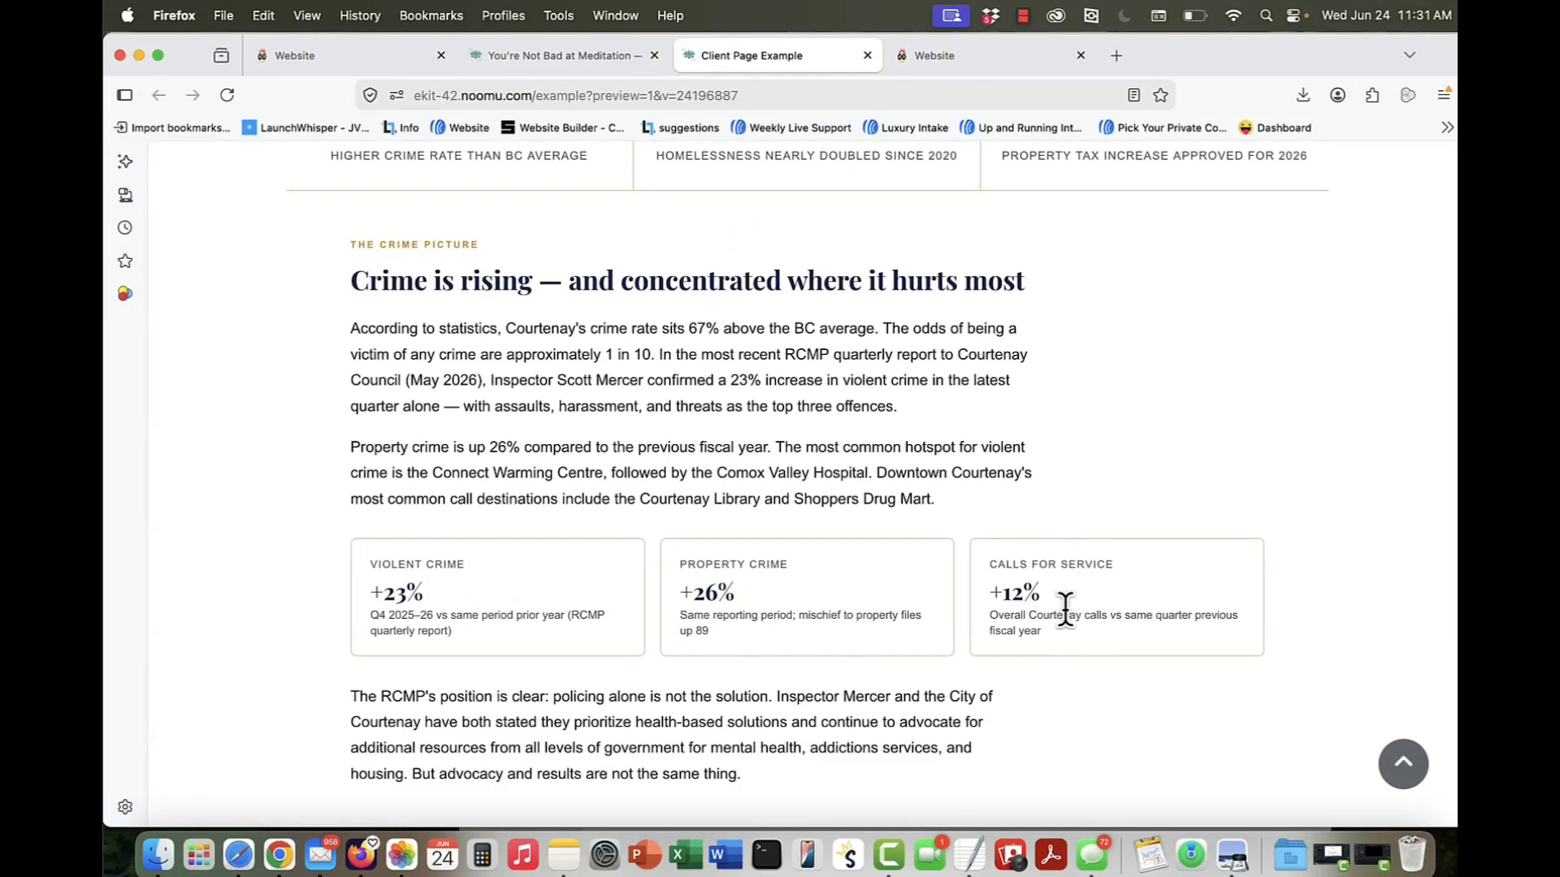
scroll(1066, 611, "down", 3)
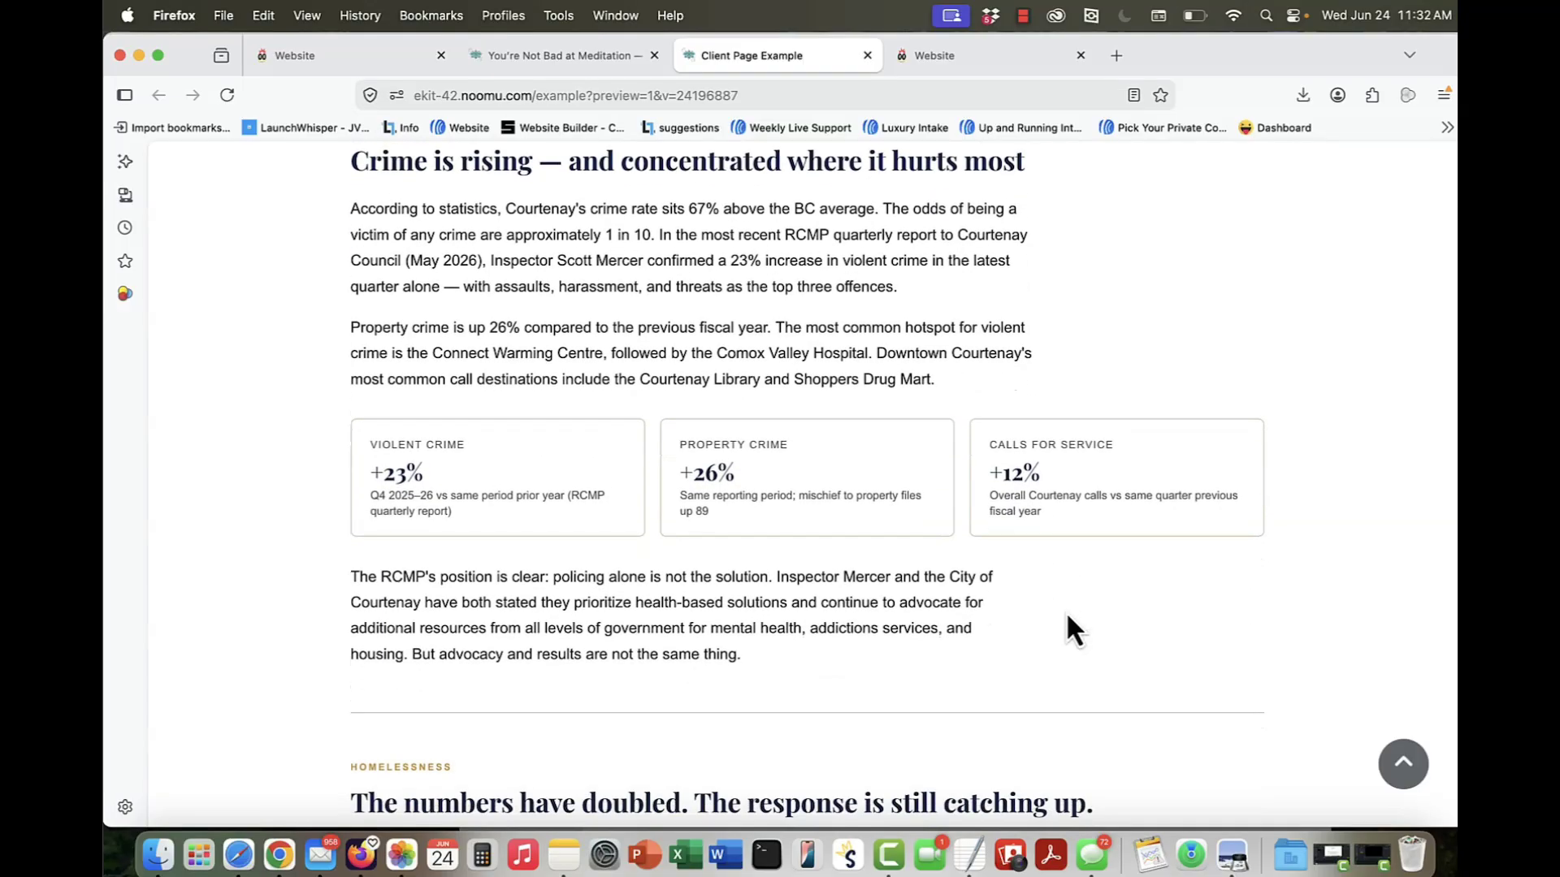
Step: Return to the "fancy" page in the builder and add an empty block between the photo section and the footer
mouse_move(352, 65)
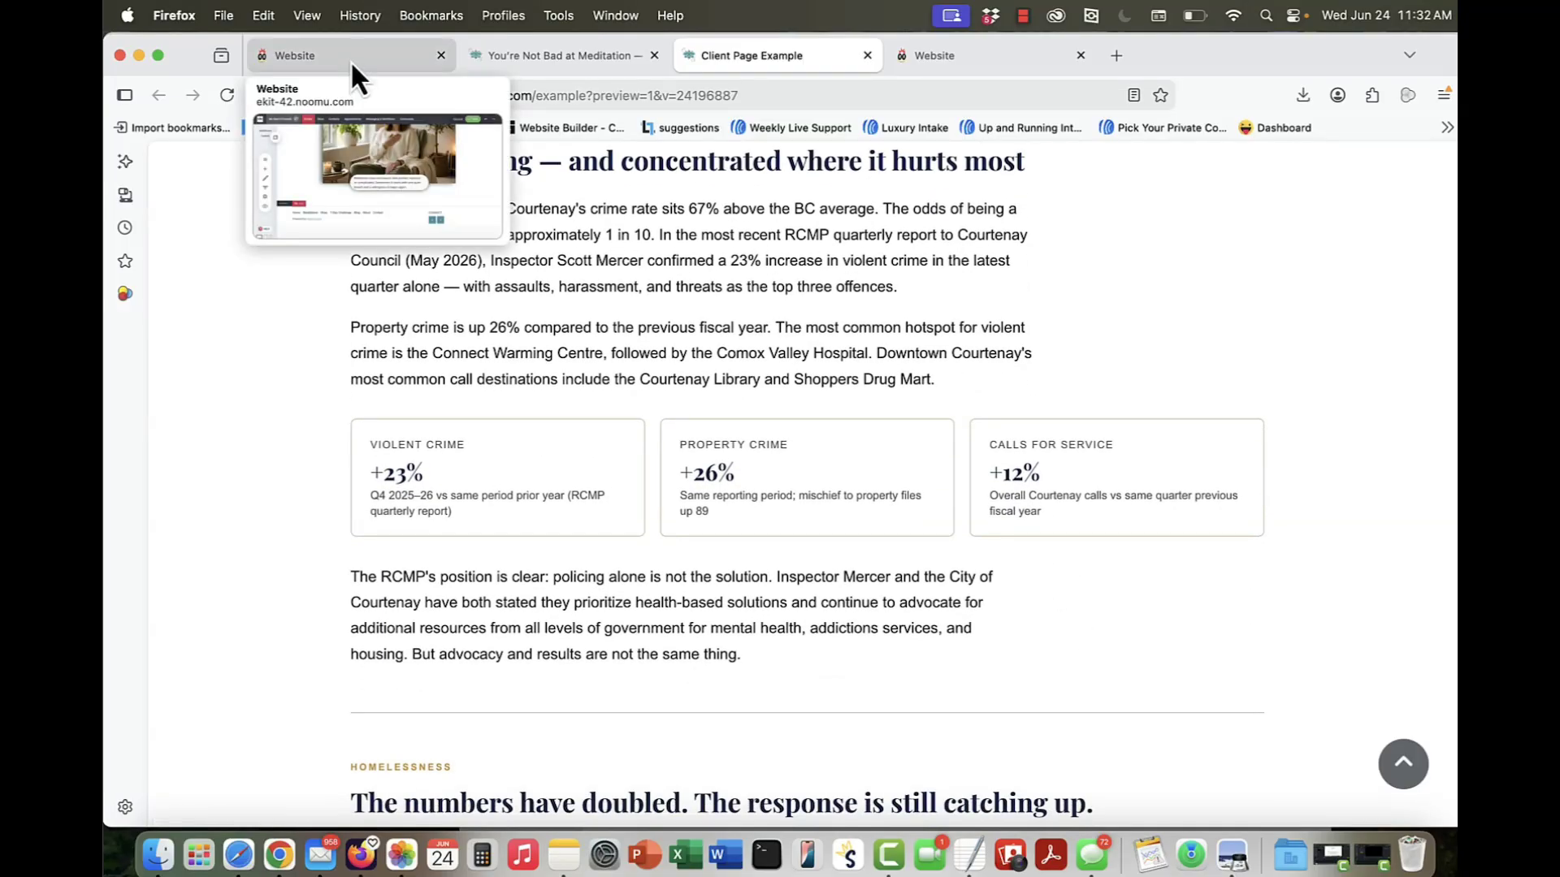
left_click(352, 63)
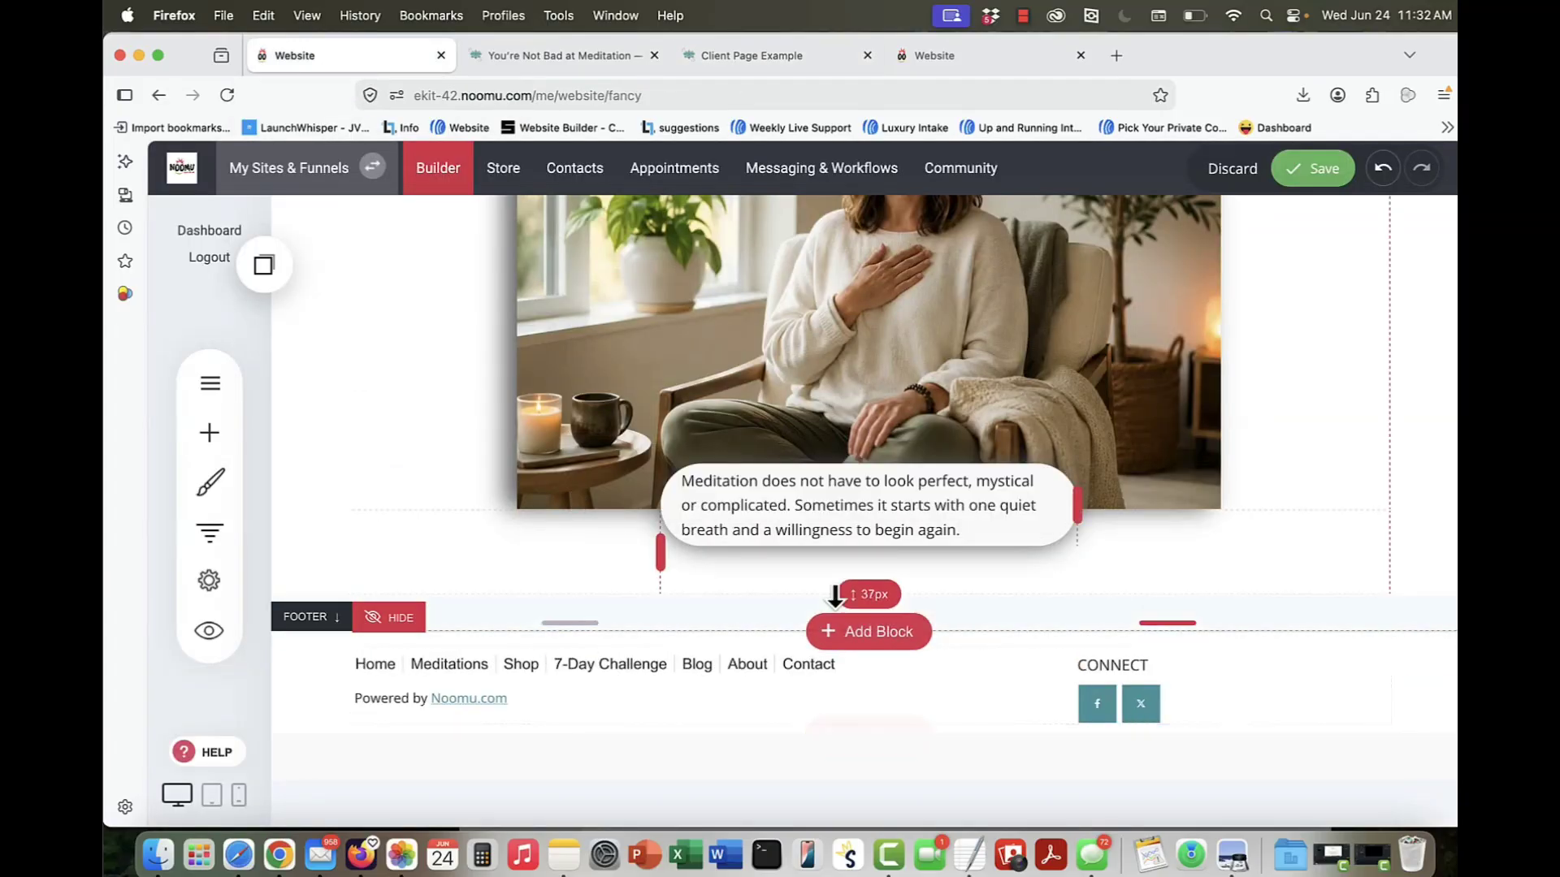
left_click(850, 641)
scroll(341, 715, "down", 3)
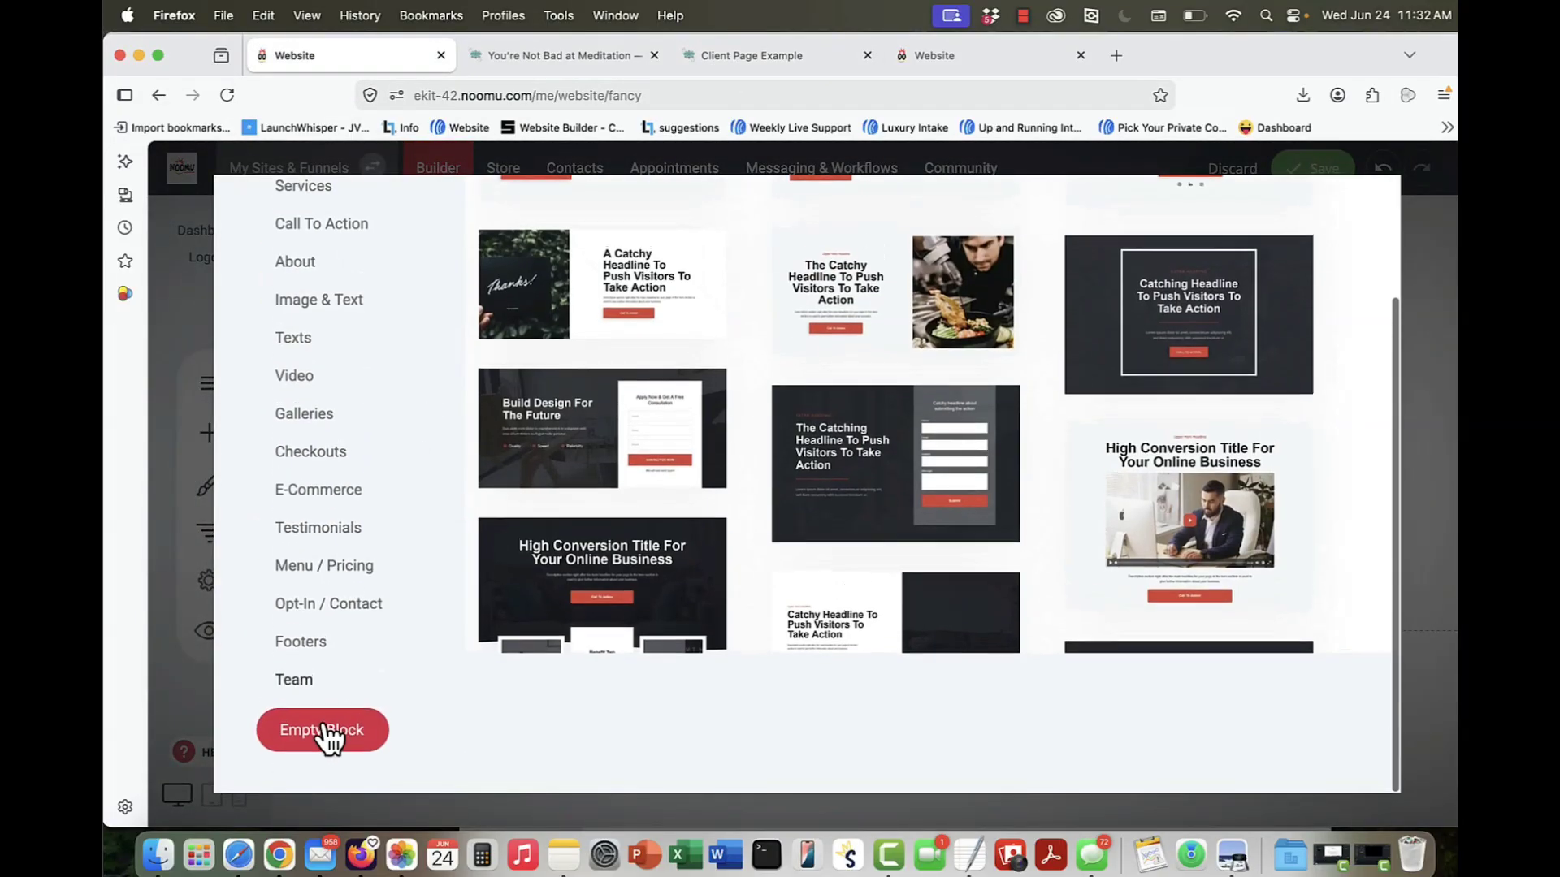
left_click(327, 732)
scroll(618, 520, "up", 4)
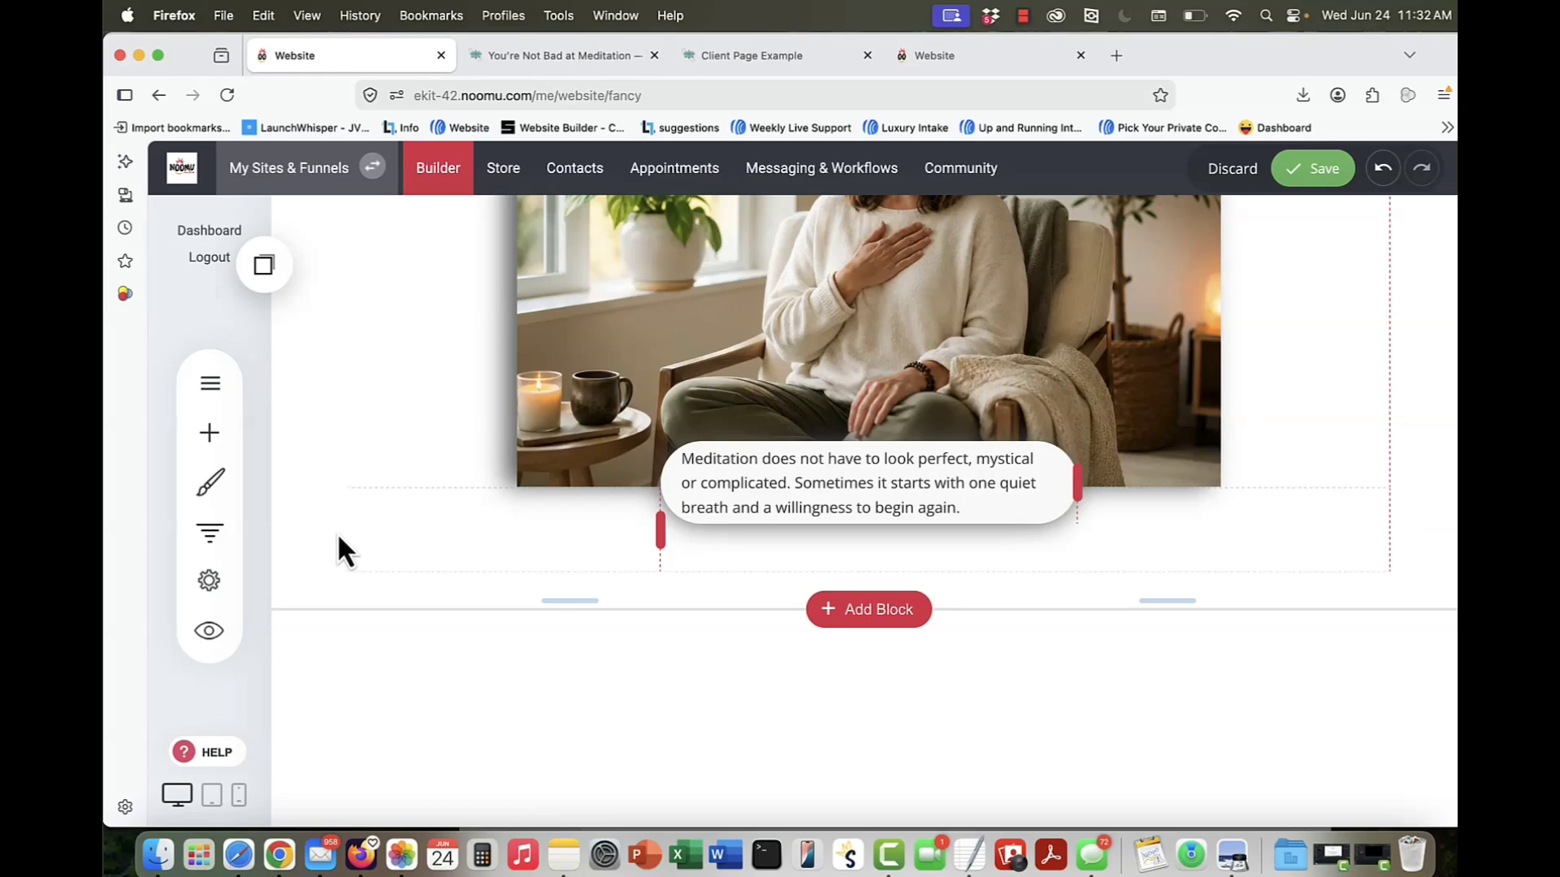
scroll(417, 763, "down", 3)
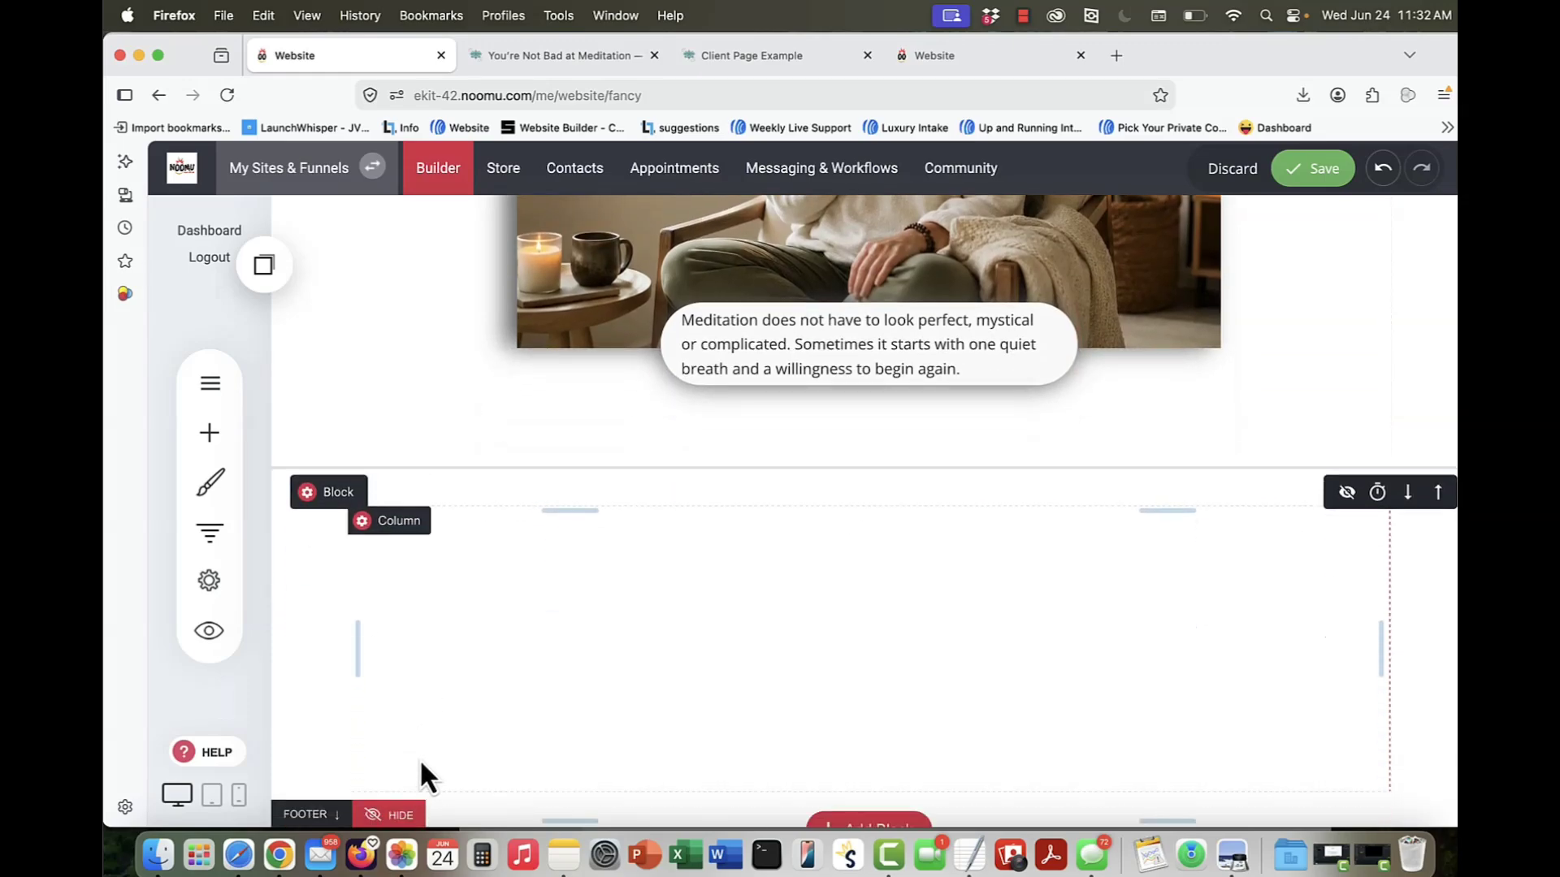
scroll(461, 686, "down", 1)
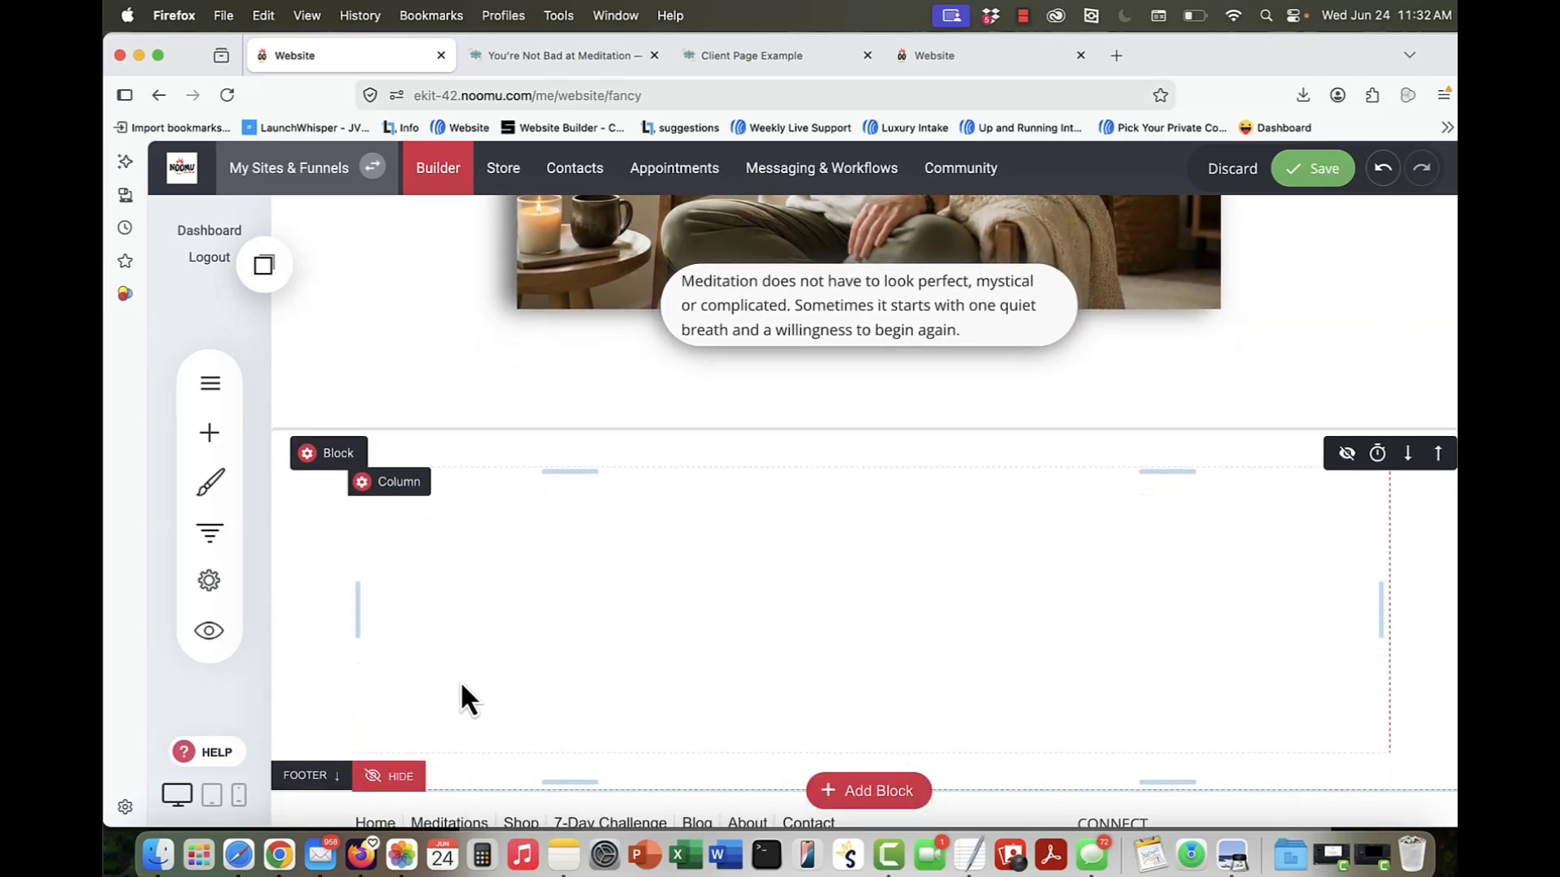
Step: Recheck the example pages, and add an empty block divided into five columns between the photo section and the footer
scroll(461, 683, "up", 1)
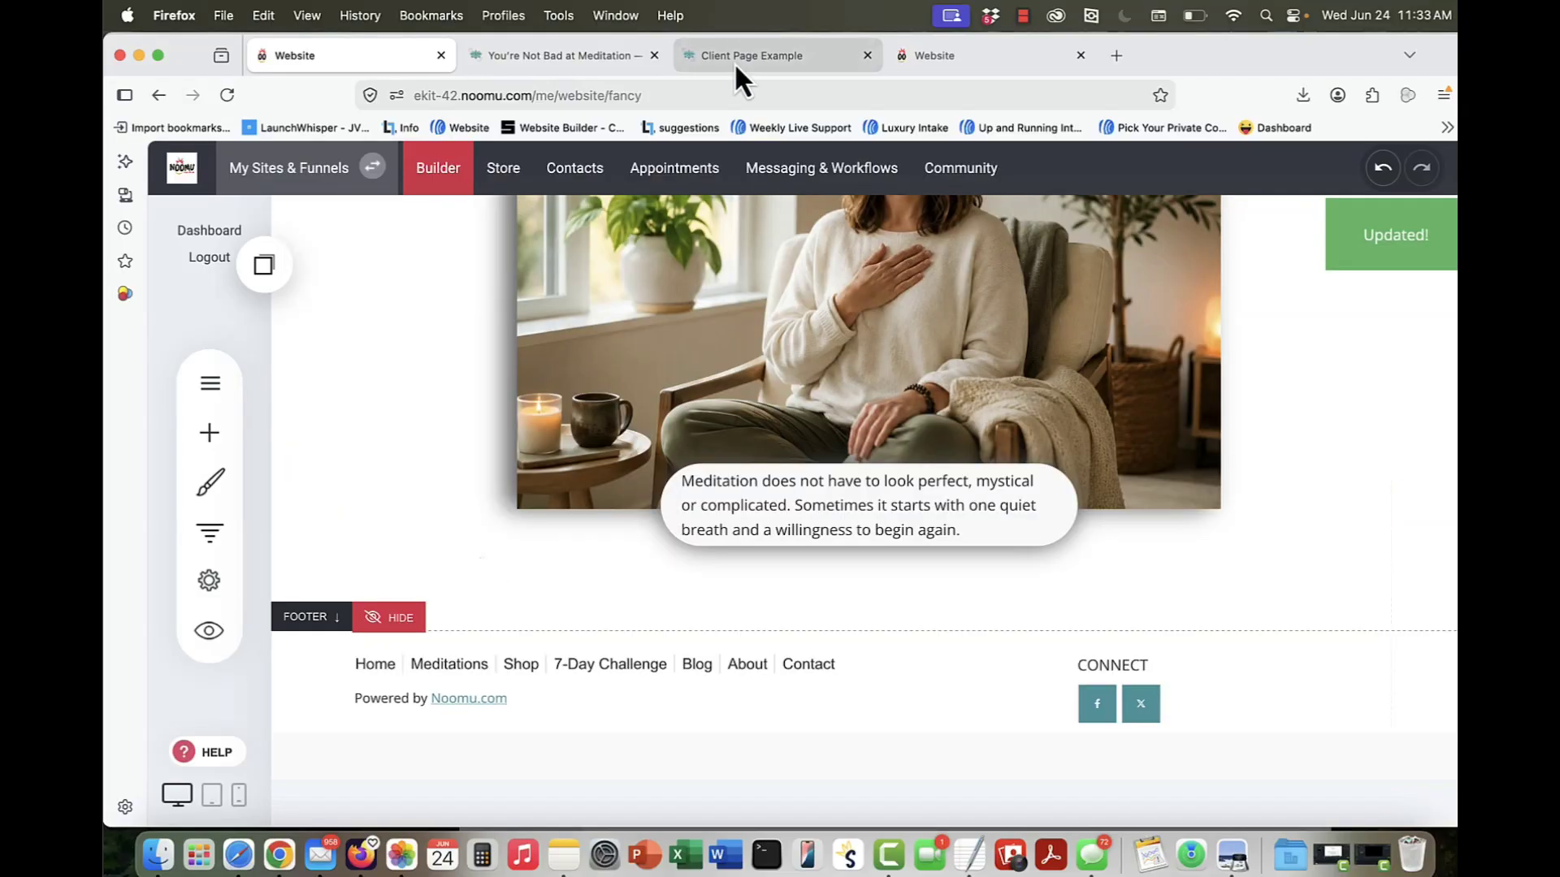
left_click(733, 57)
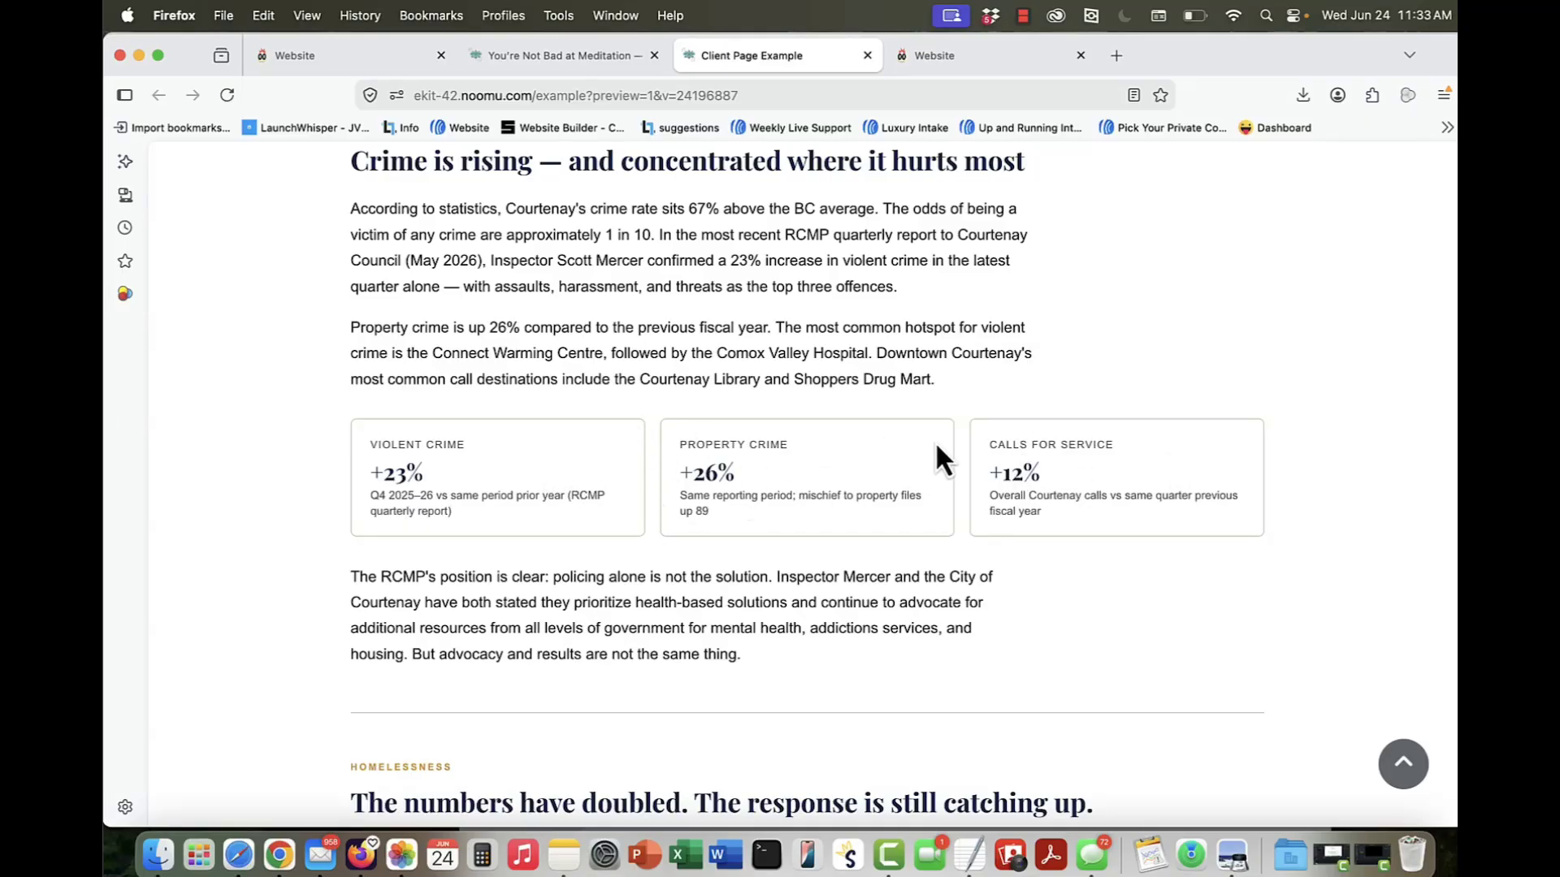
left_click(499, 50)
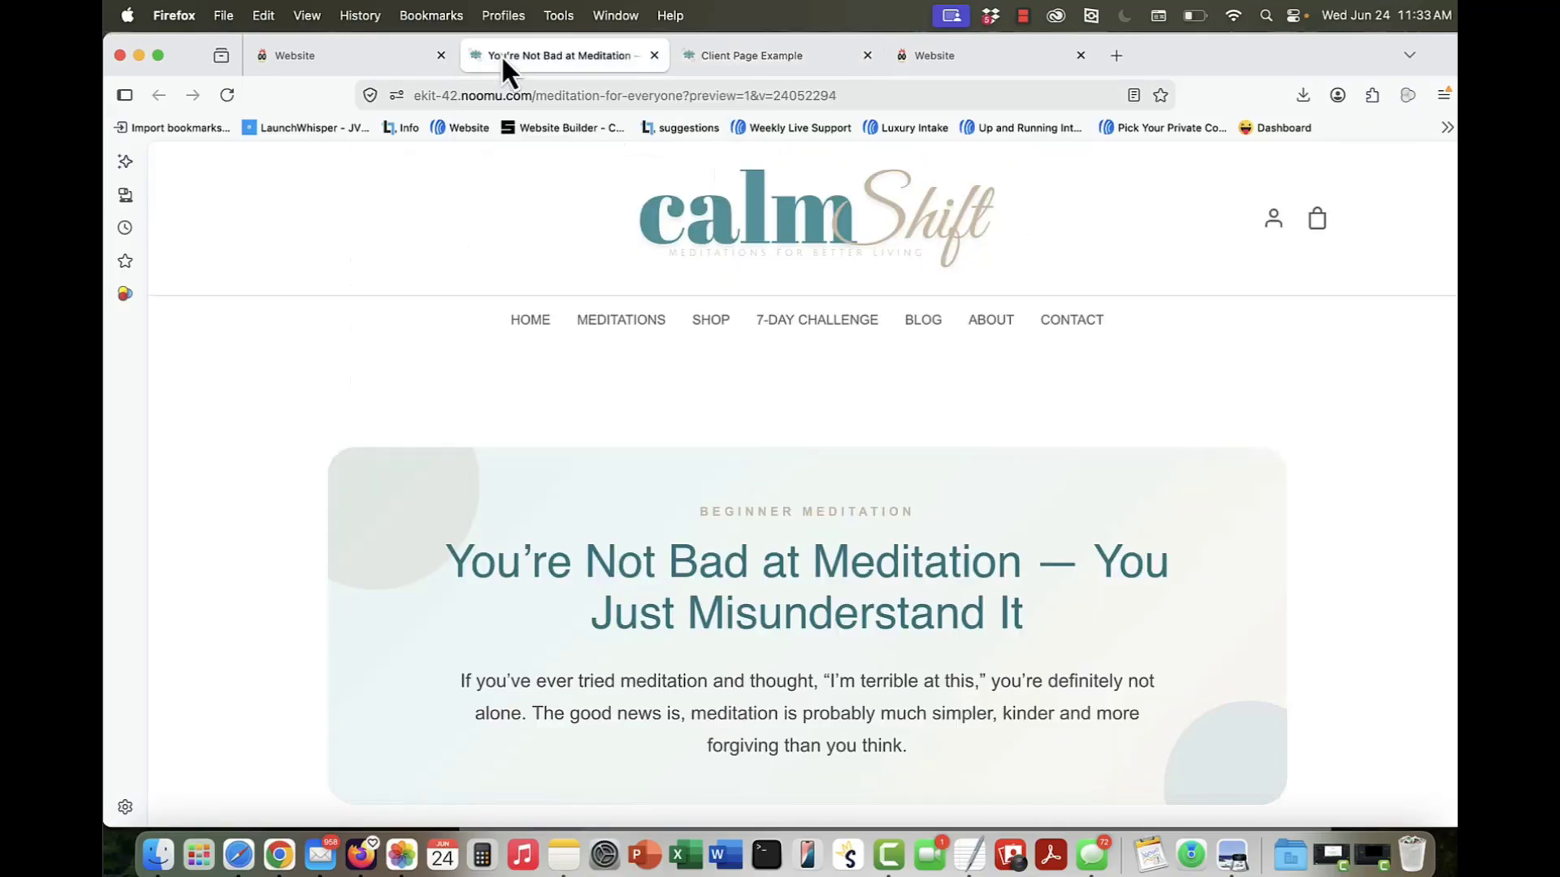
left_click(354, 60)
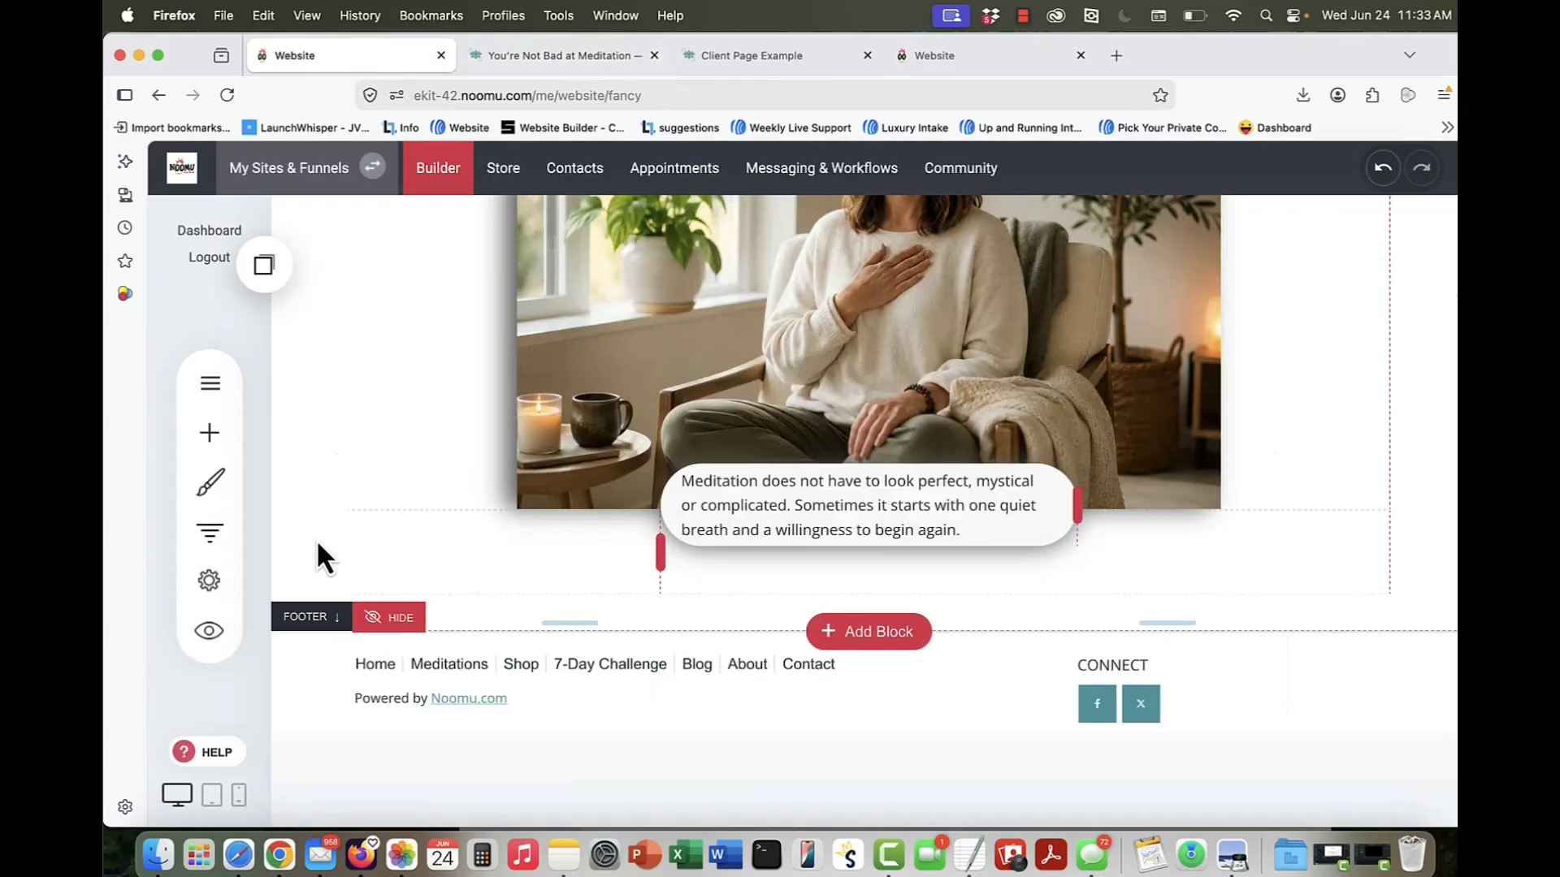
left_click(893, 638)
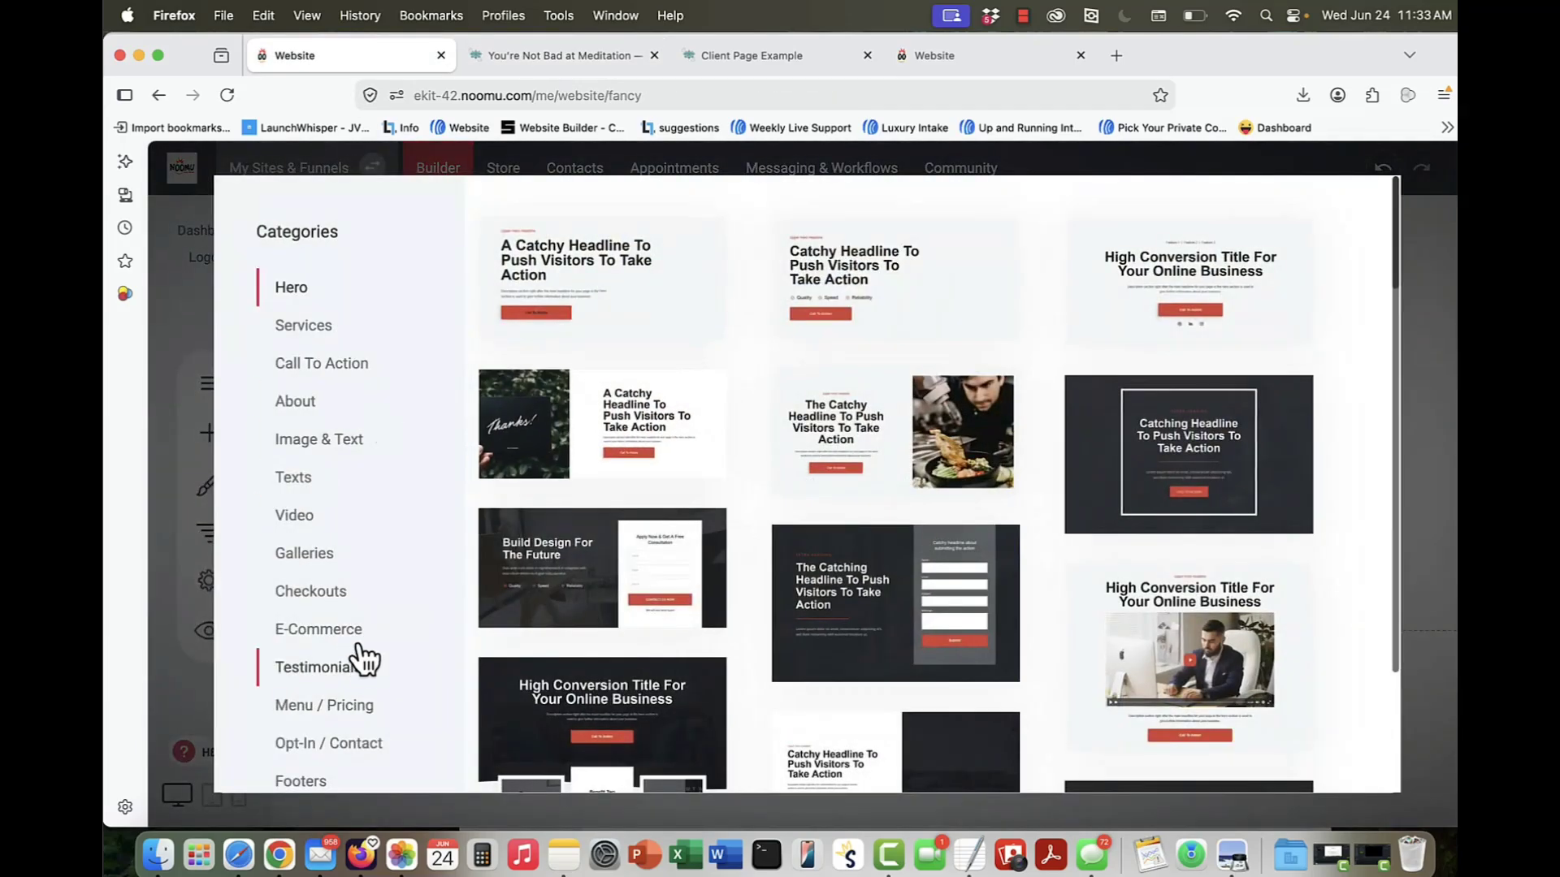
left_click(702, 520)
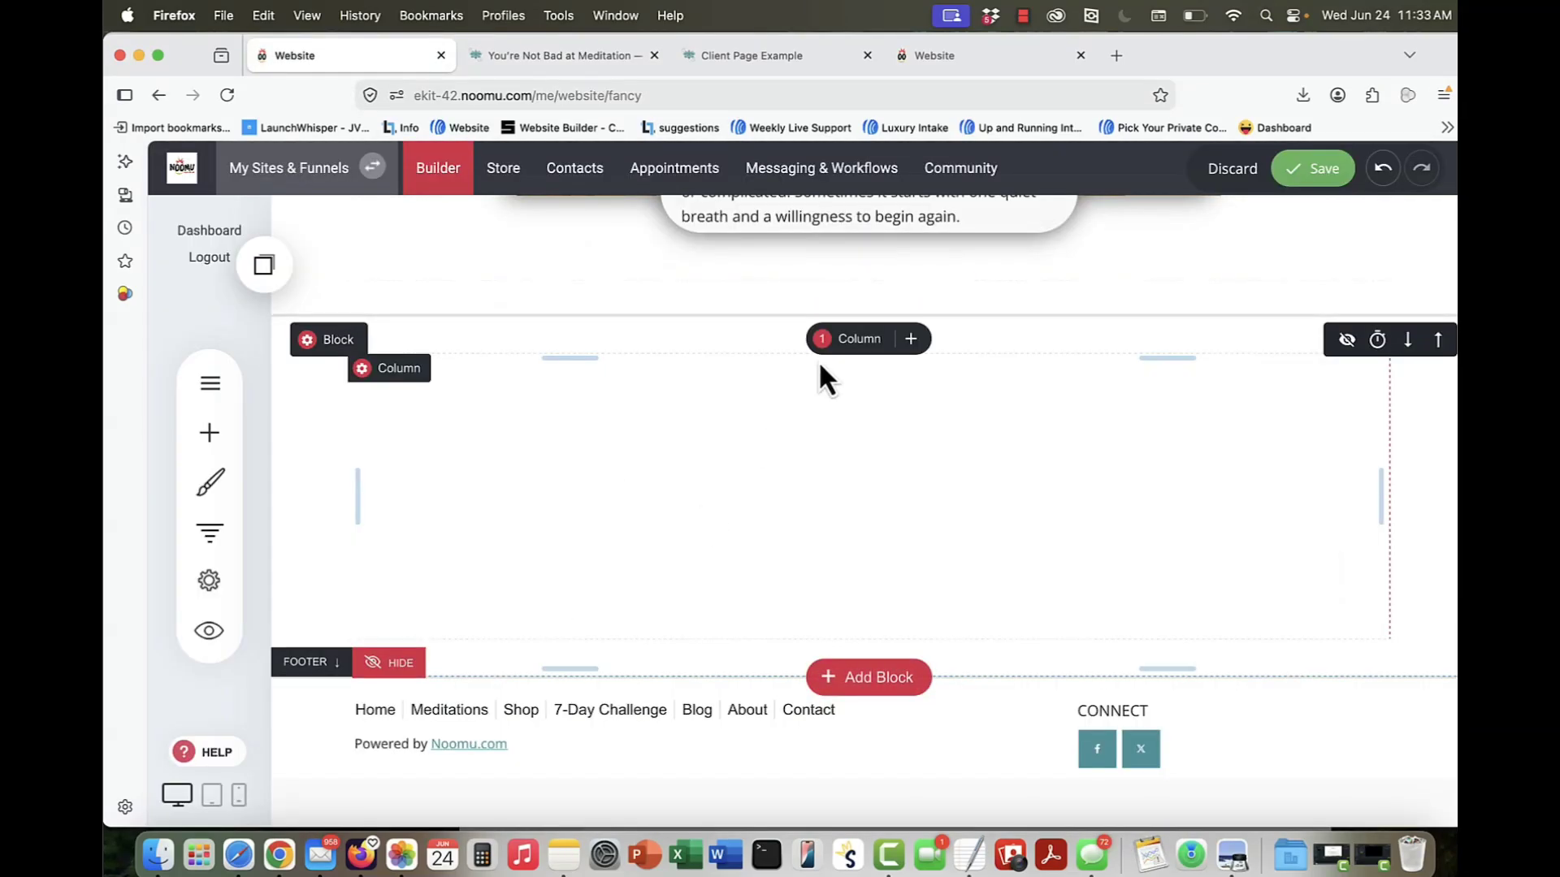
left_click(839, 345)
left_click(1000, 431)
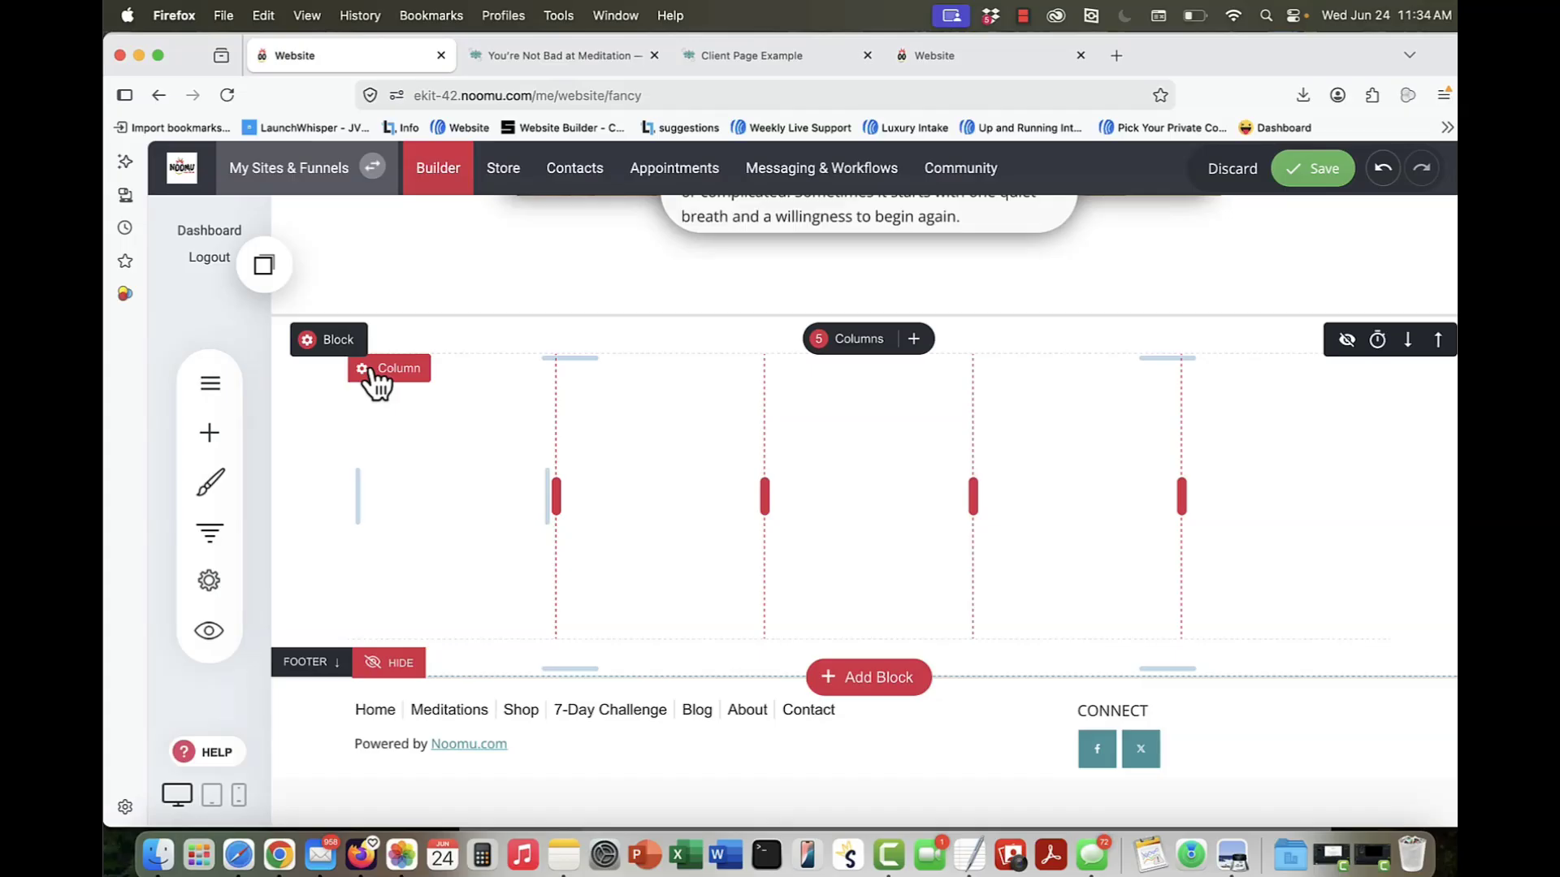
Step: Check the Client Page Example's bordered cards, and give the new block's first column a 1px border with slightly rounded corners
left_click(775, 56)
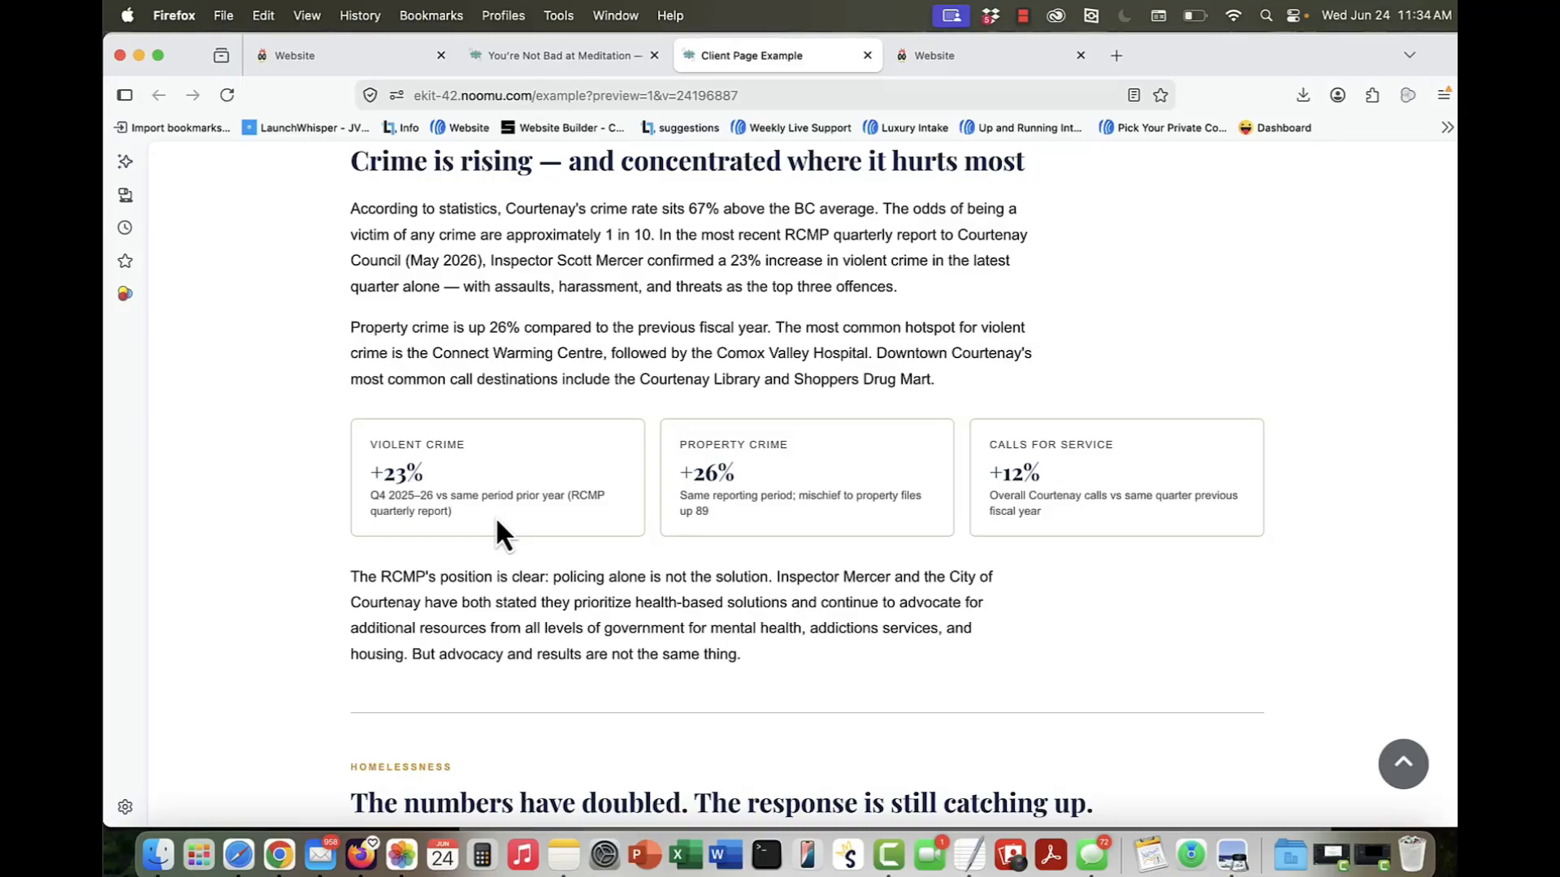
scroll(497, 524, "up", 3)
scroll(497, 524, "down", 4)
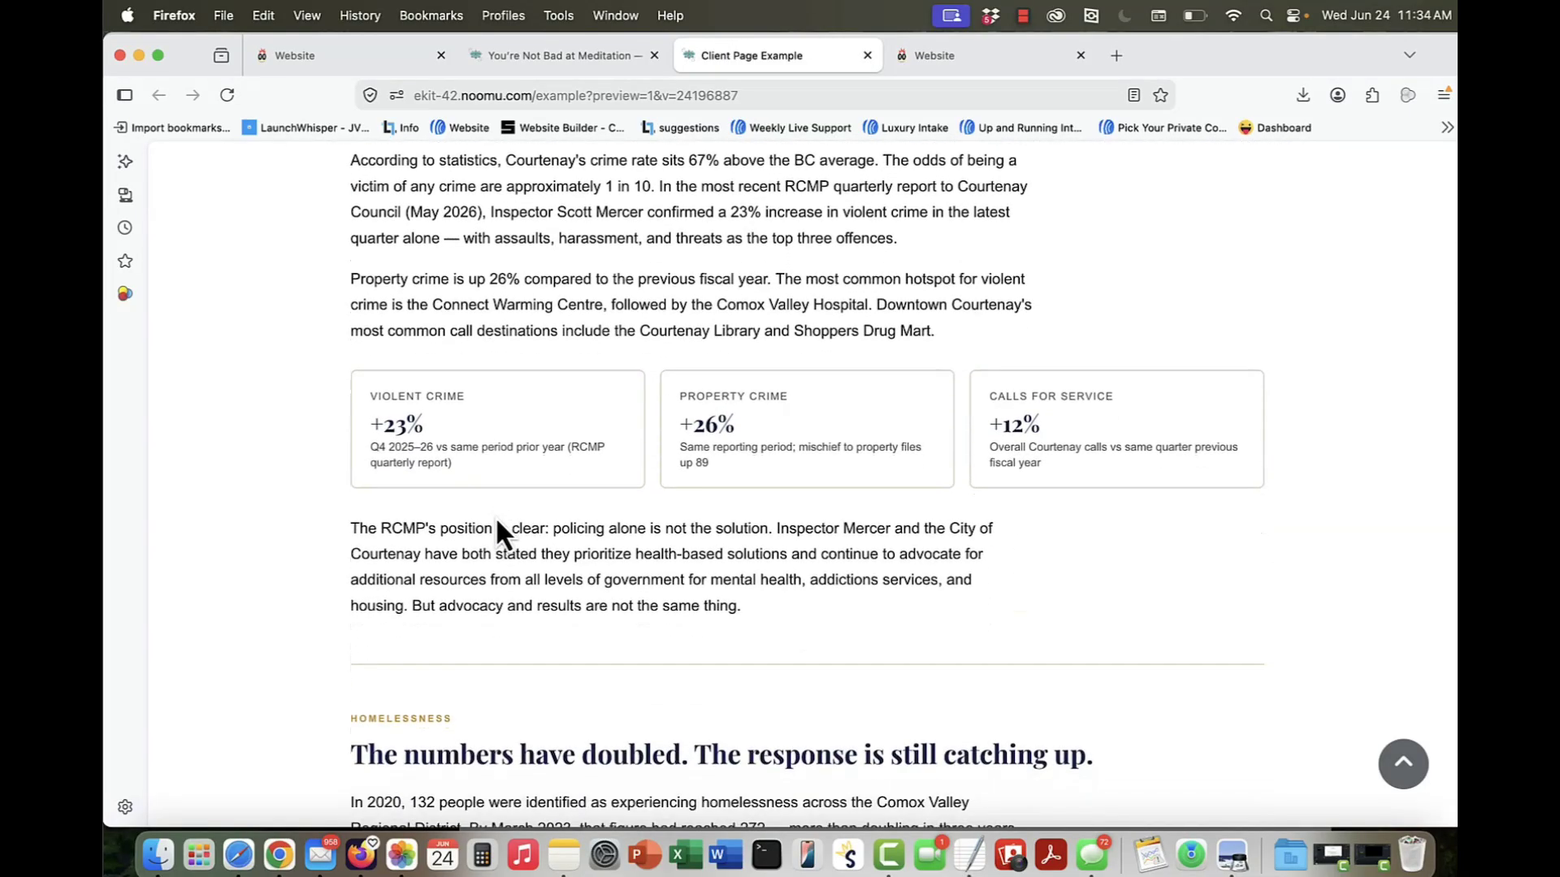
left_click(382, 59)
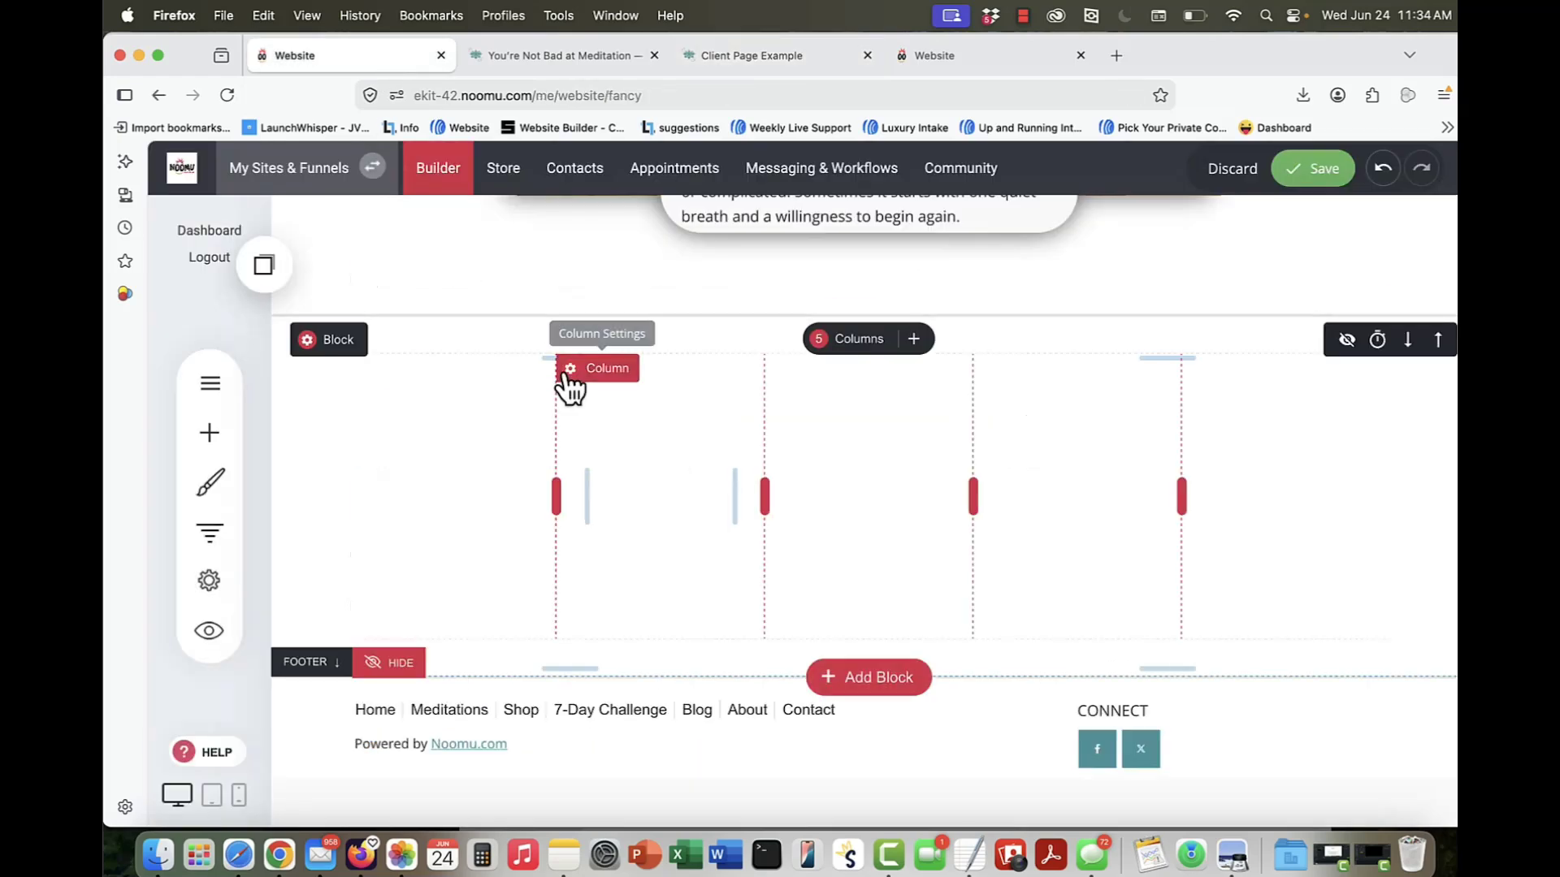
left_click(374, 372)
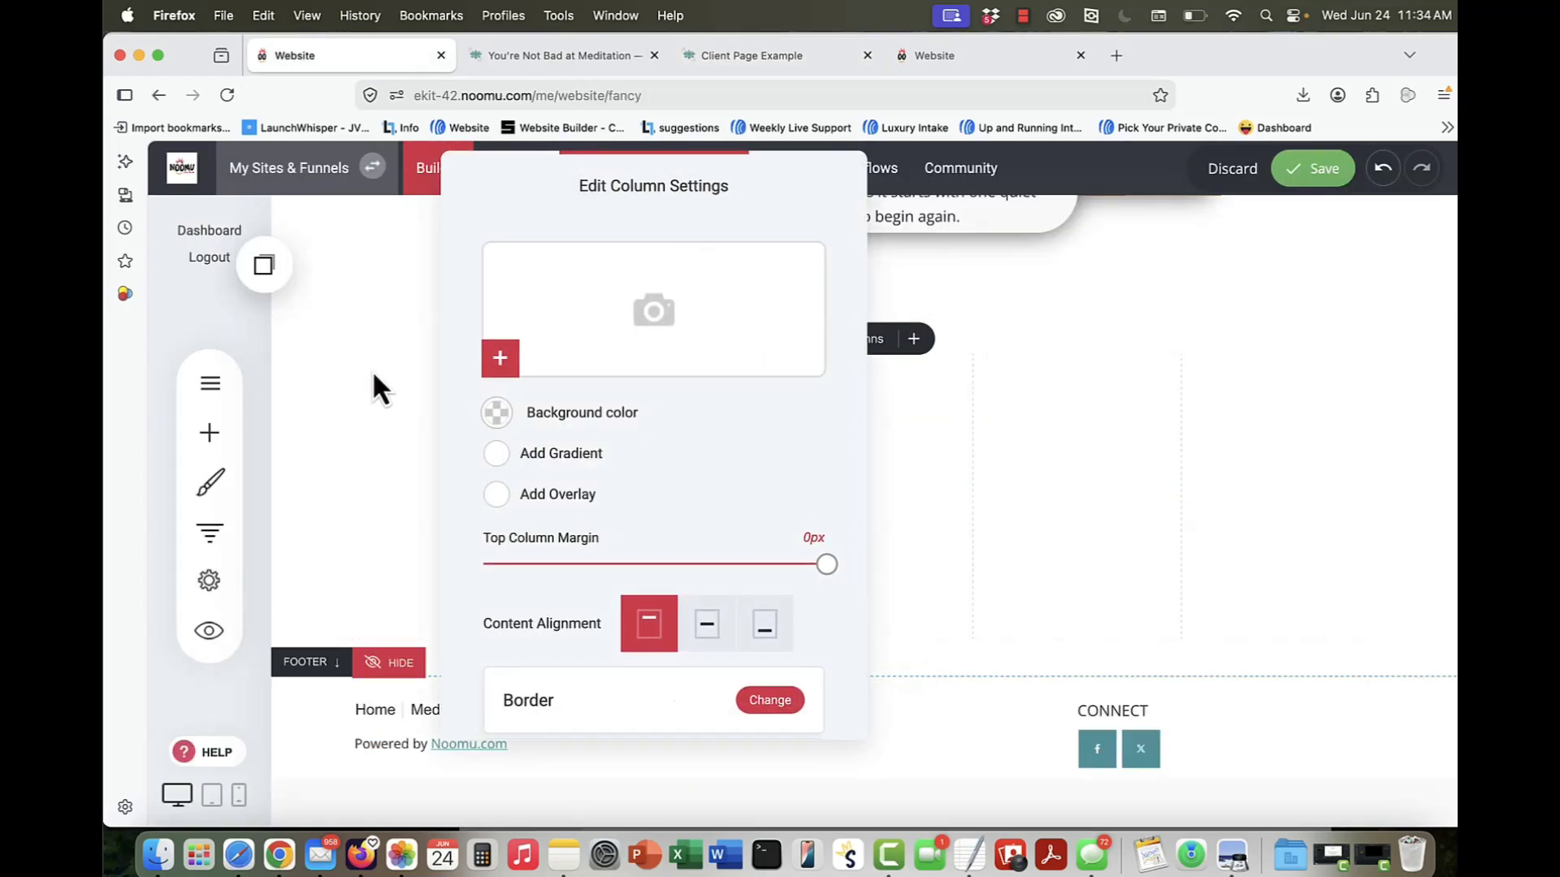
scroll(536, 554, "down", 3)
left_click(757, 606)
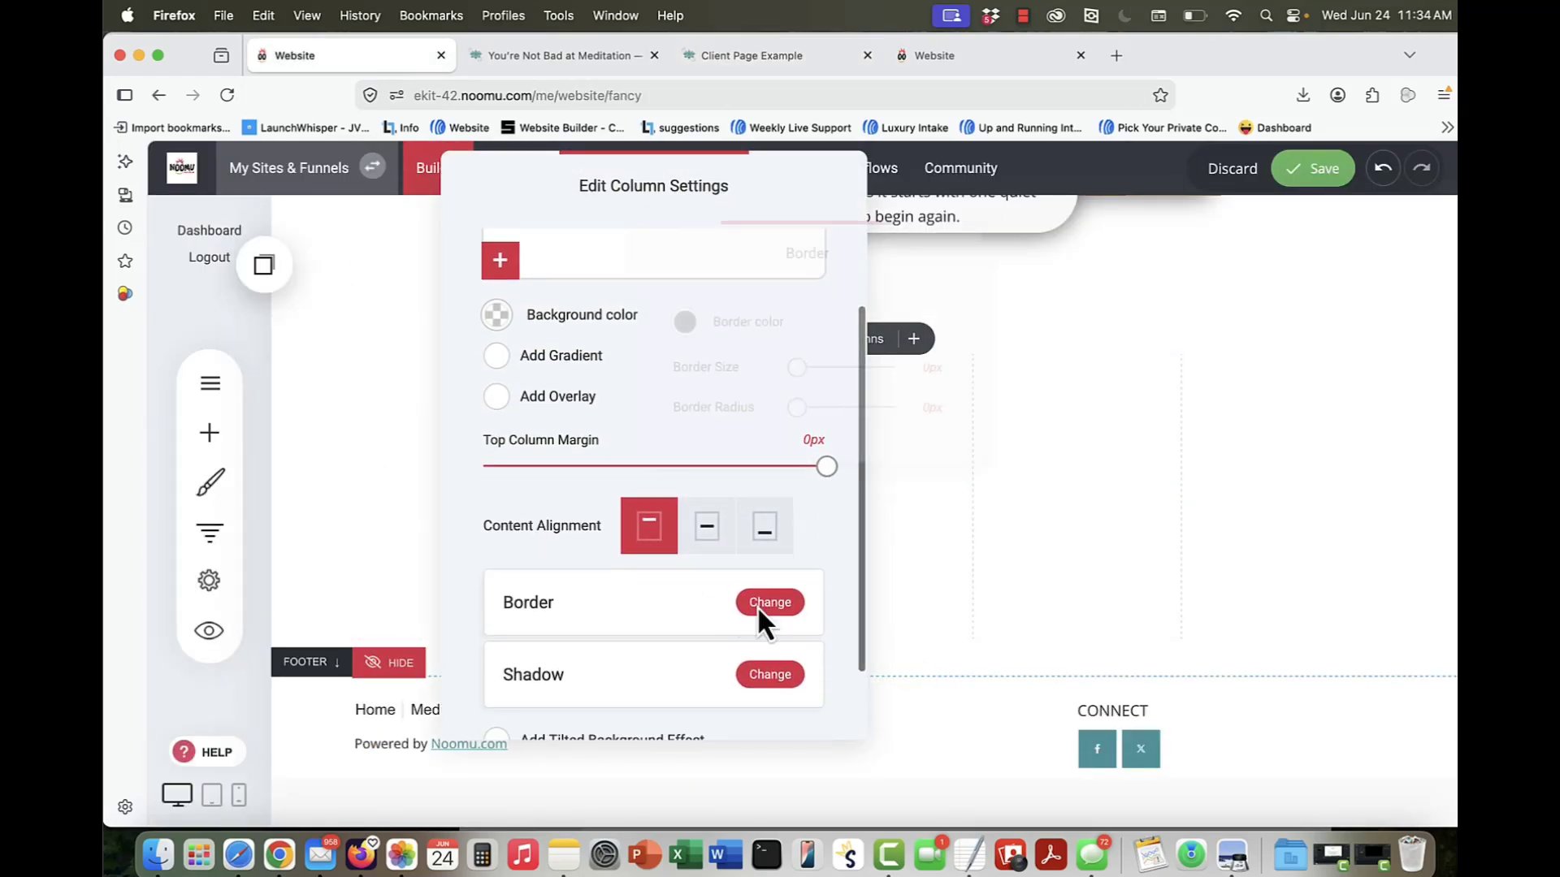
left_click(798, 370)
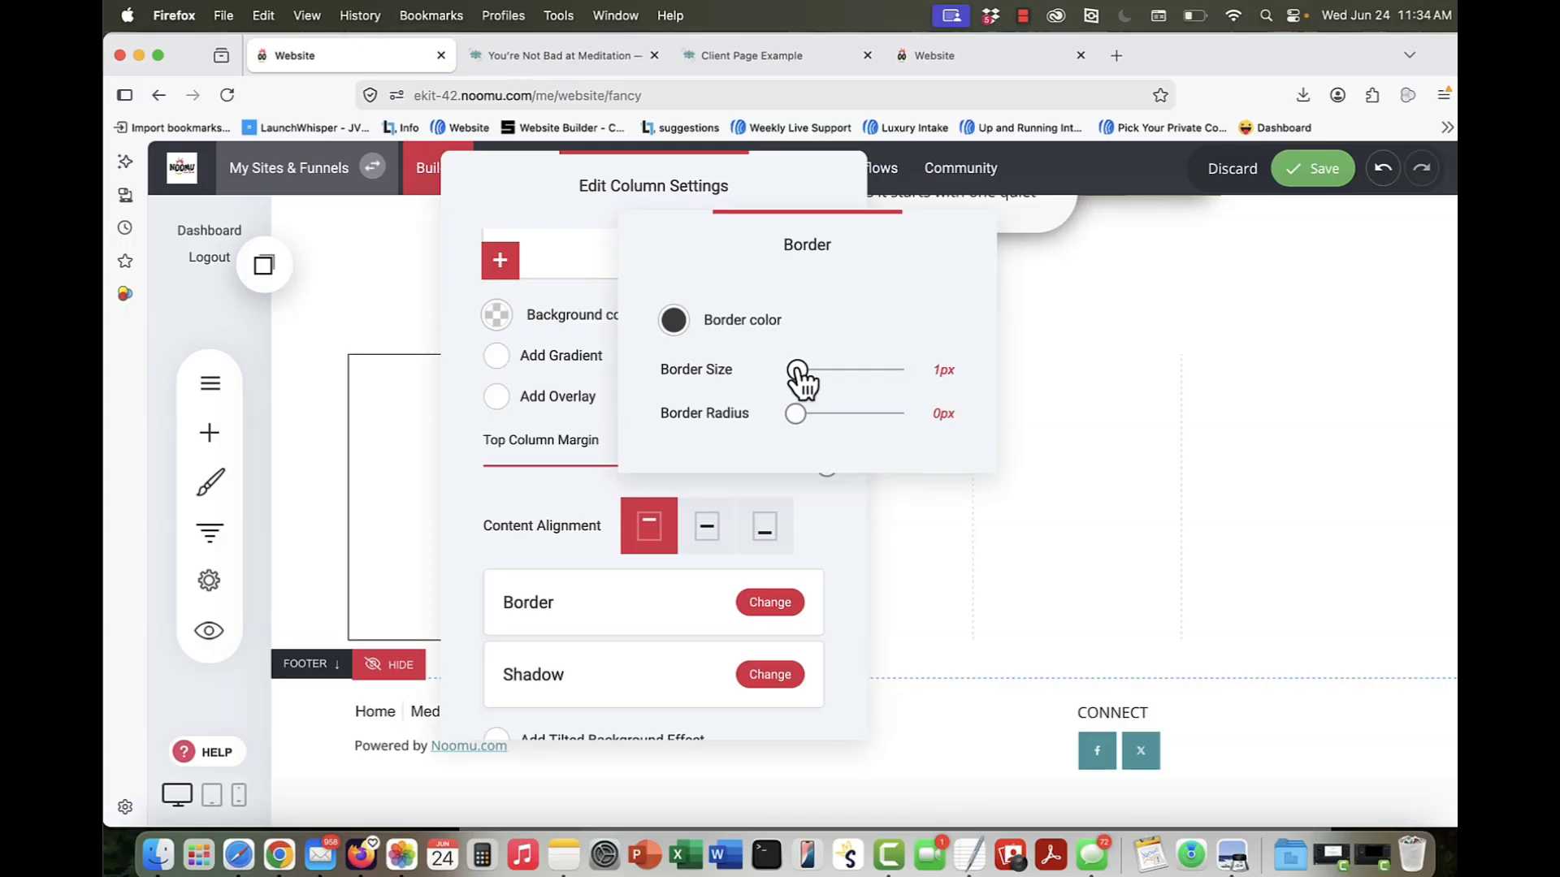
left_click_drag(798, 413, 809, 413)
left_click(1072, 470)
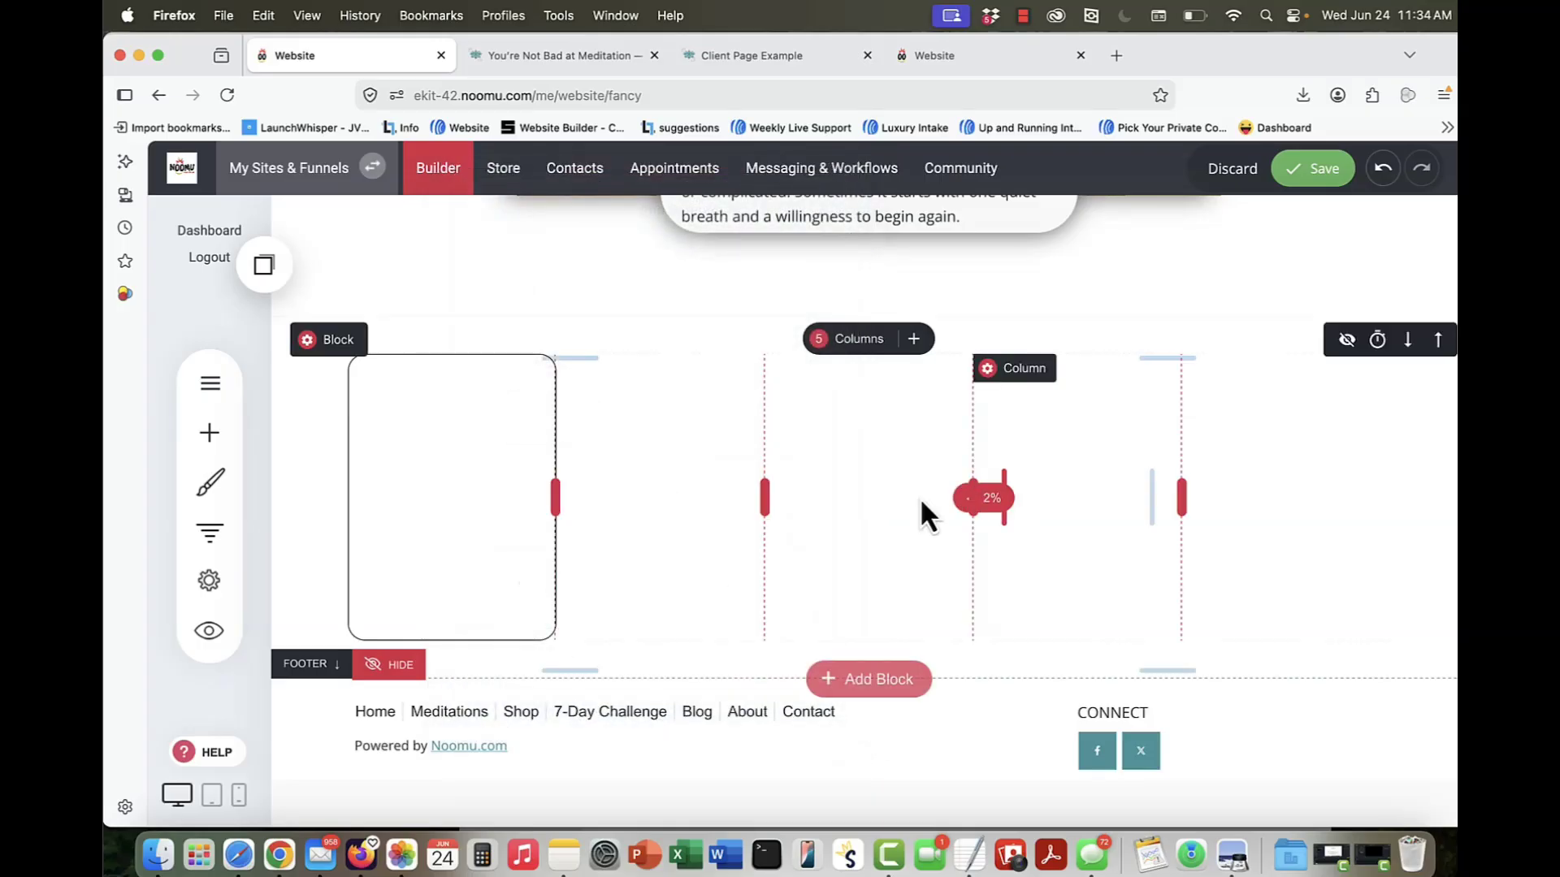
Step: Add a 1px border with rounded corners to the third column and a matching border to the fifth column
left_click(797, 386)
scroll(975, 549, "down", 3)
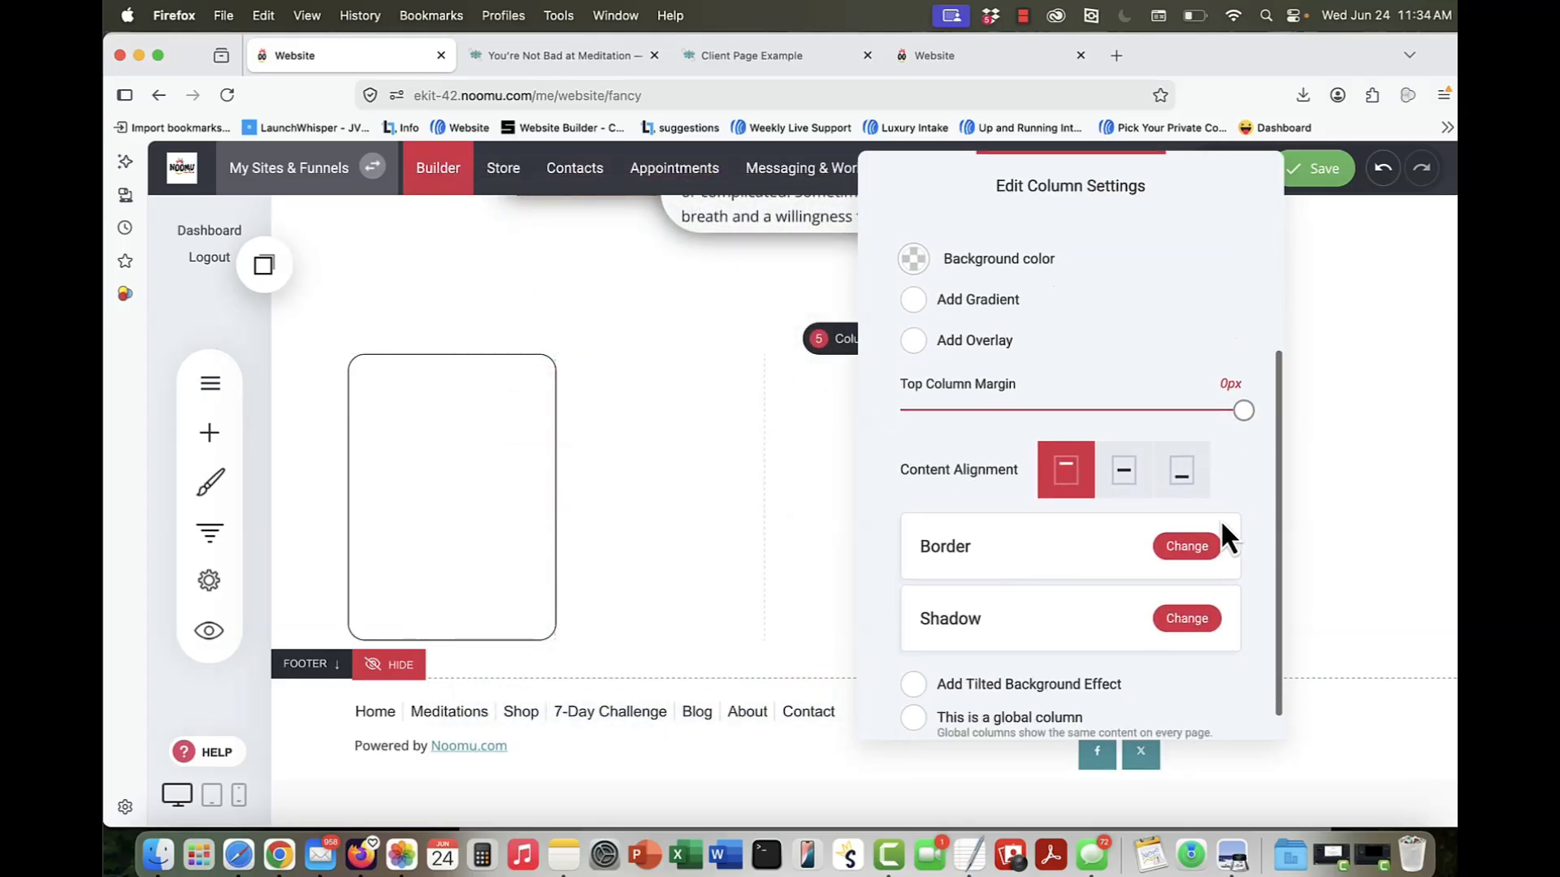
left_click(1187, 546)
left_click(800, 371)
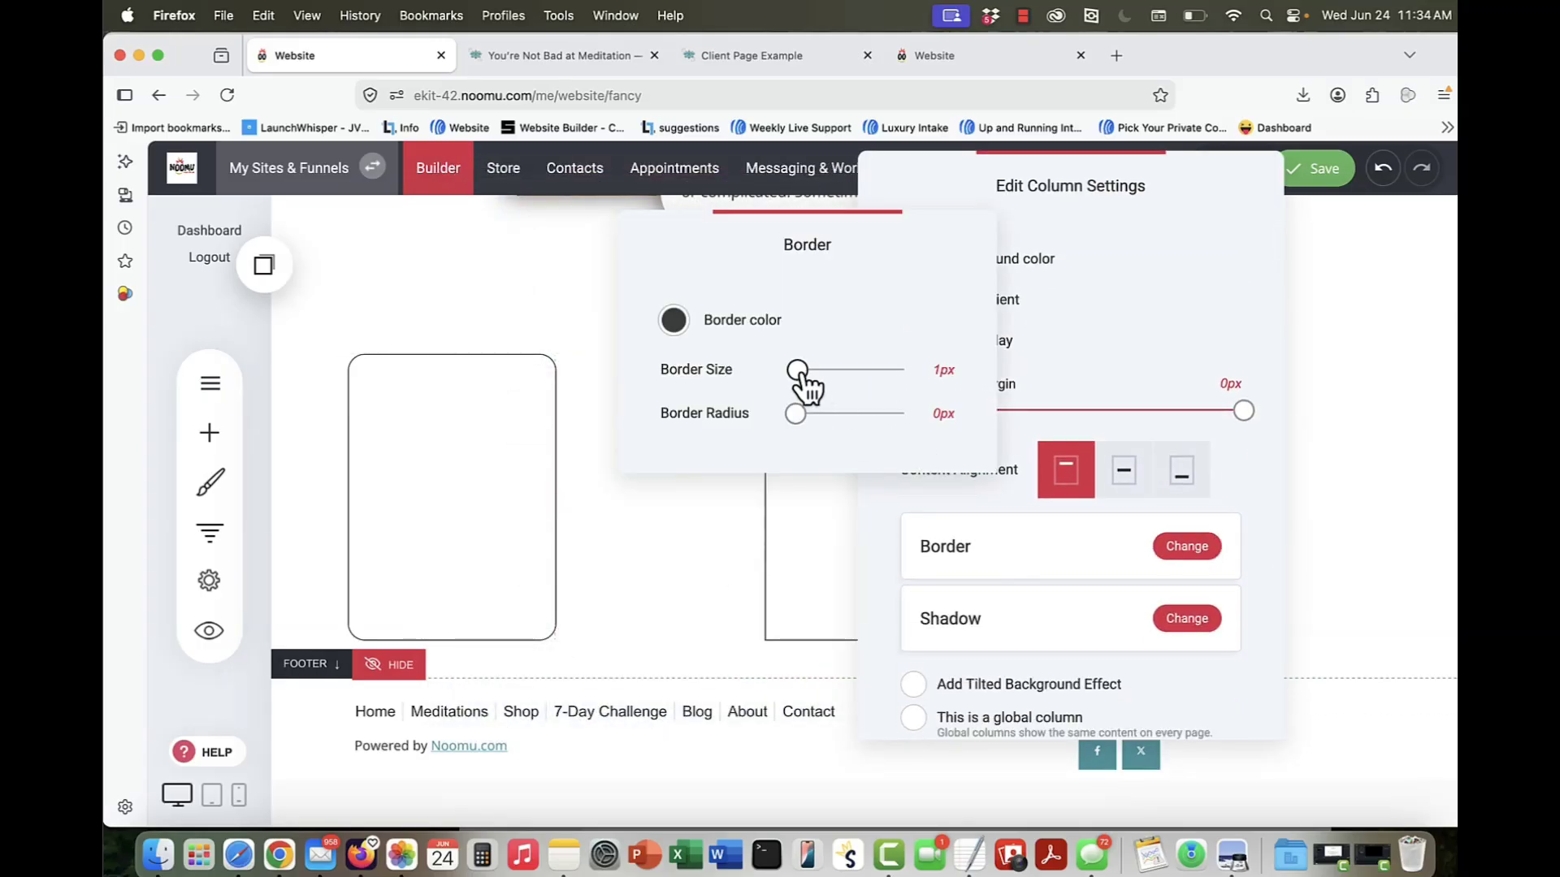
left_click_drag(797, 414, 816, 416)
left_click(1323, 428)
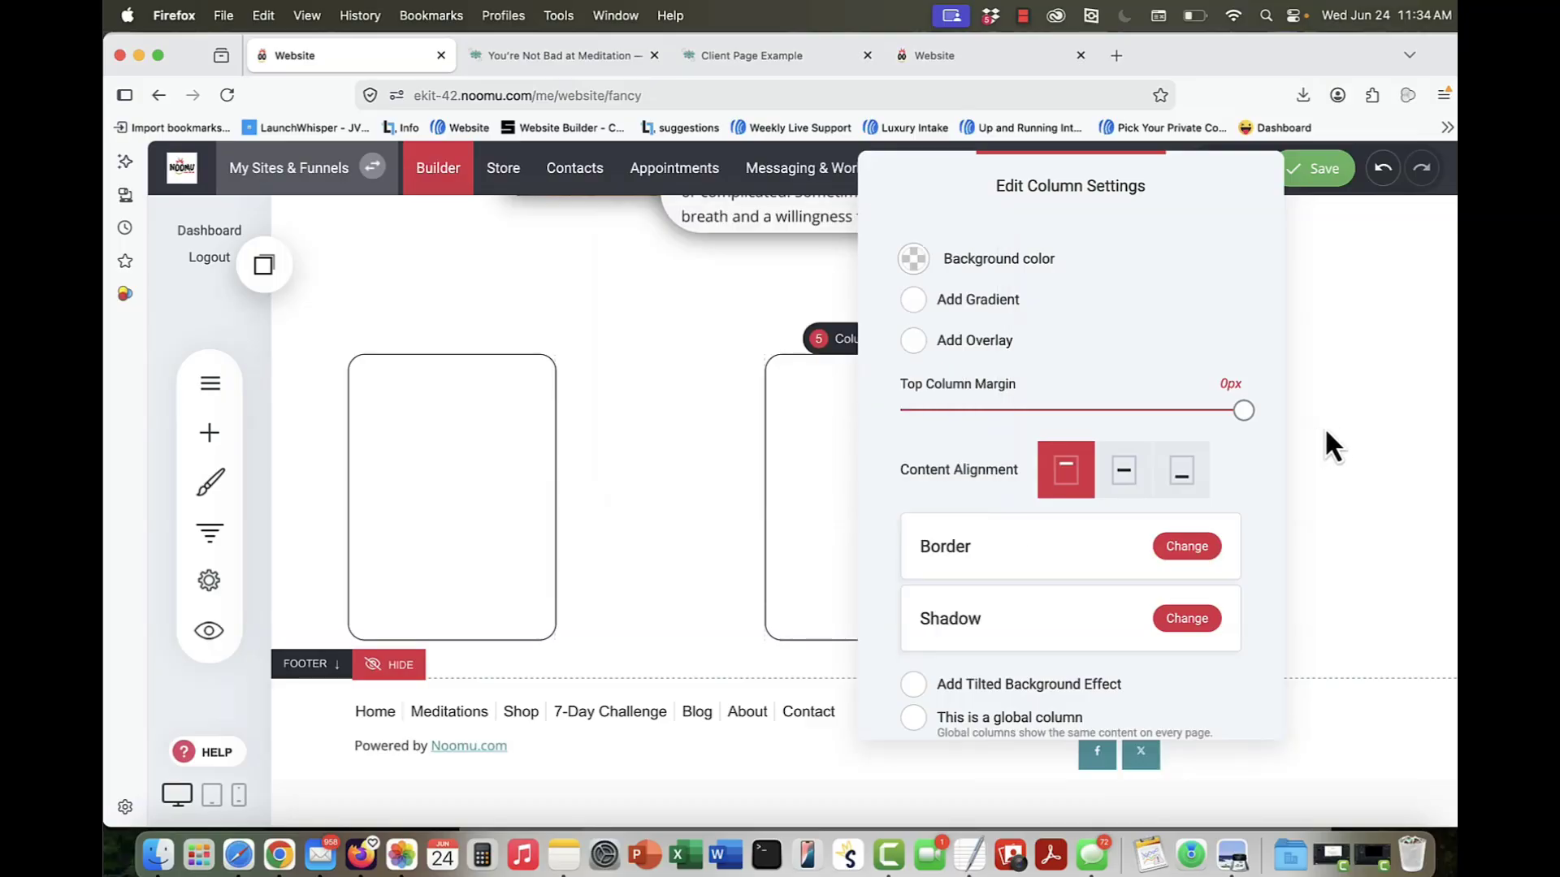
left_click(1318, 426)
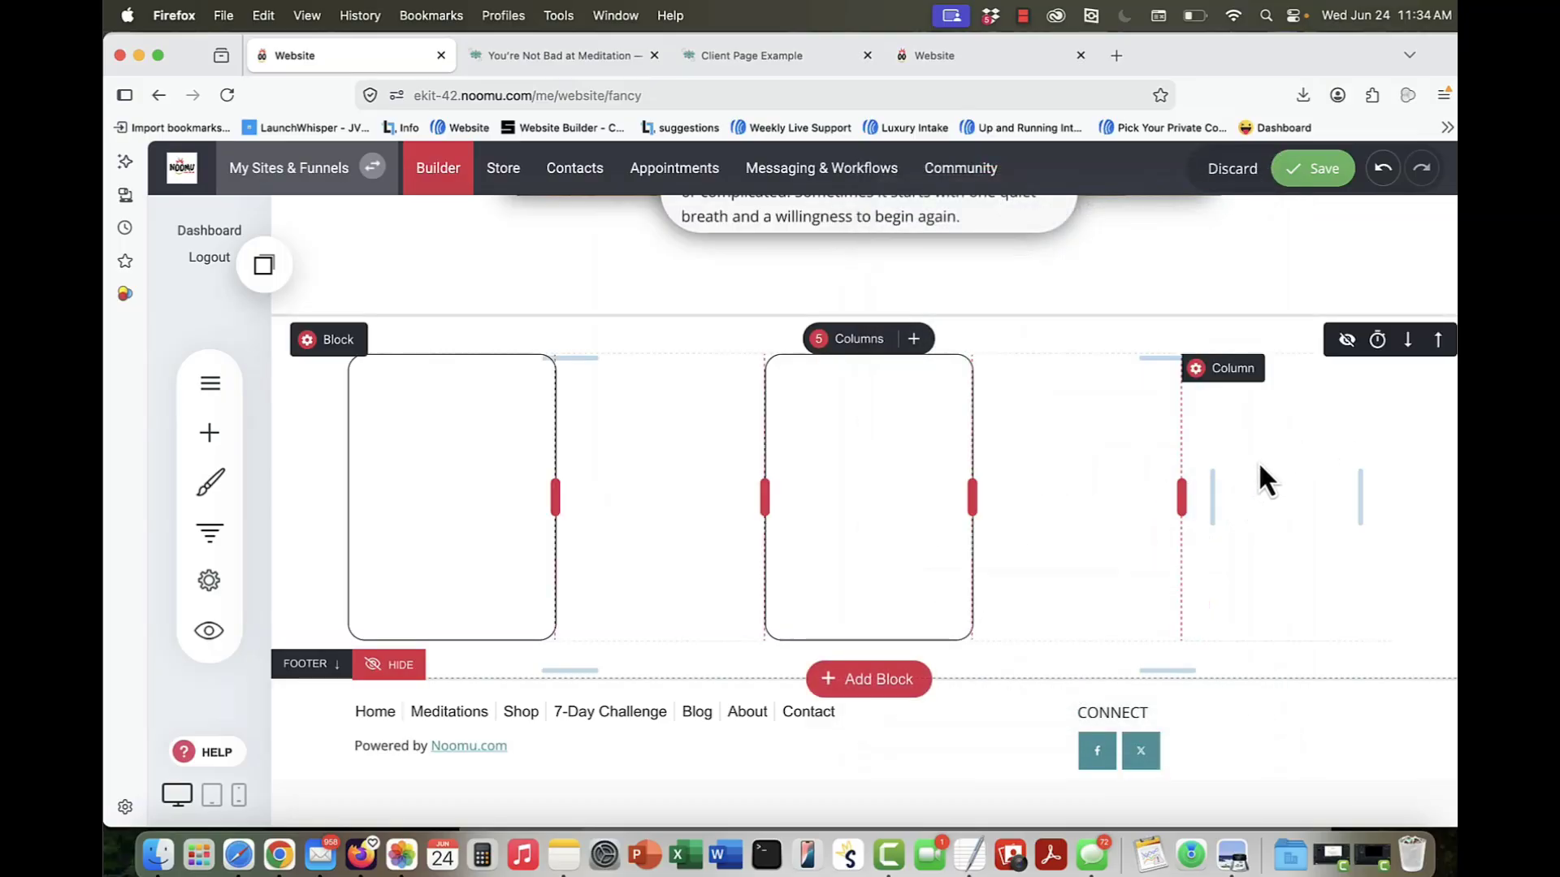
left_click(1192, 372)
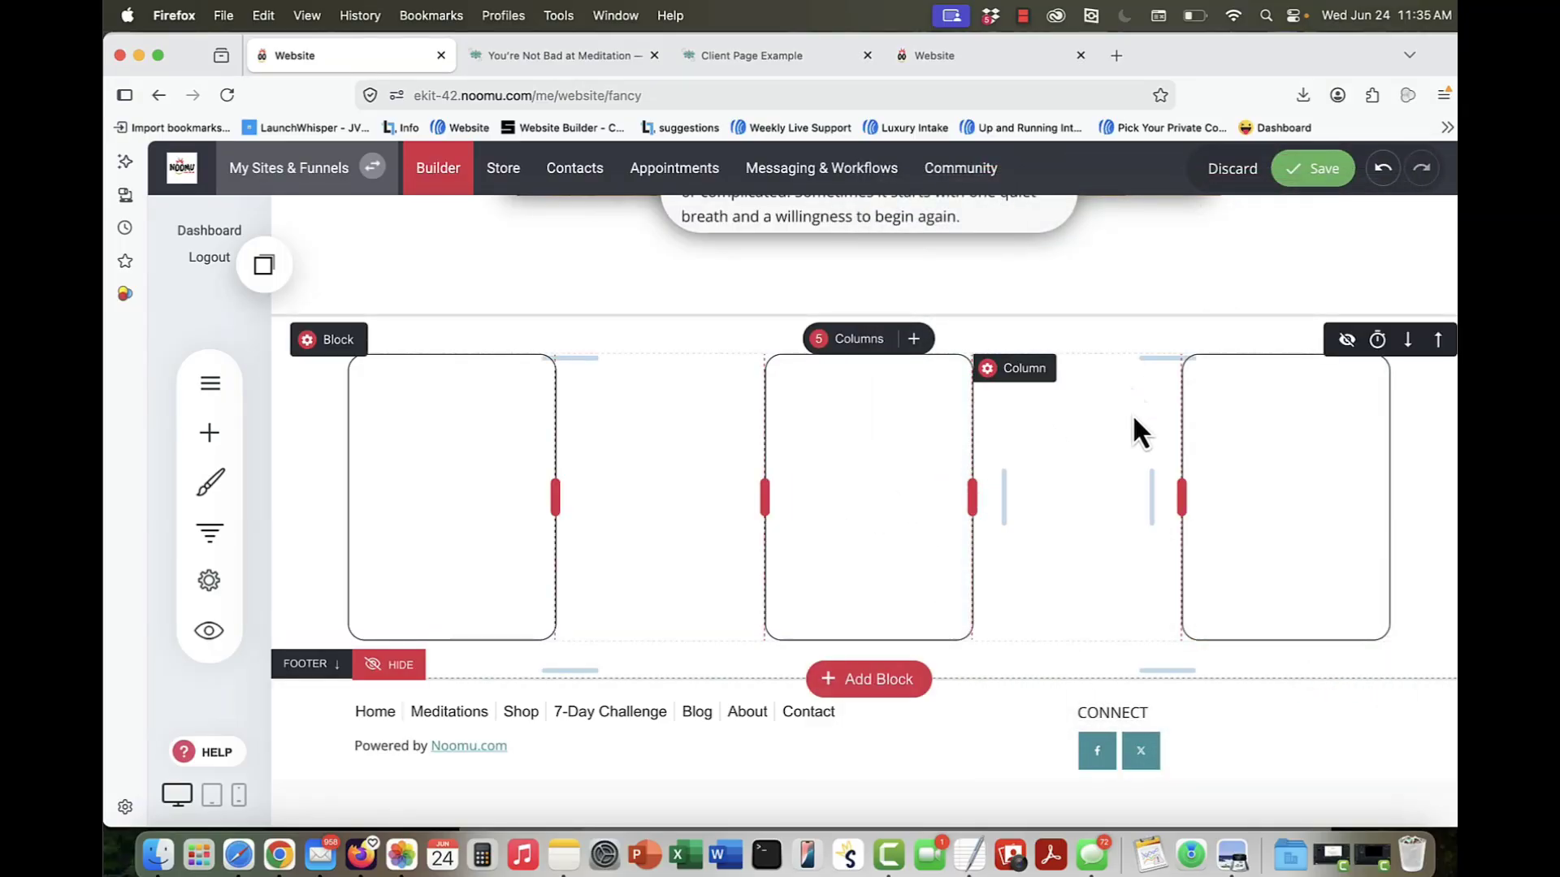
Step: Widen the three bordered columns to roughly equal widths and narrow the two empty columns between them into slim gaps
left_click_drag(764, 497, 705, 490)
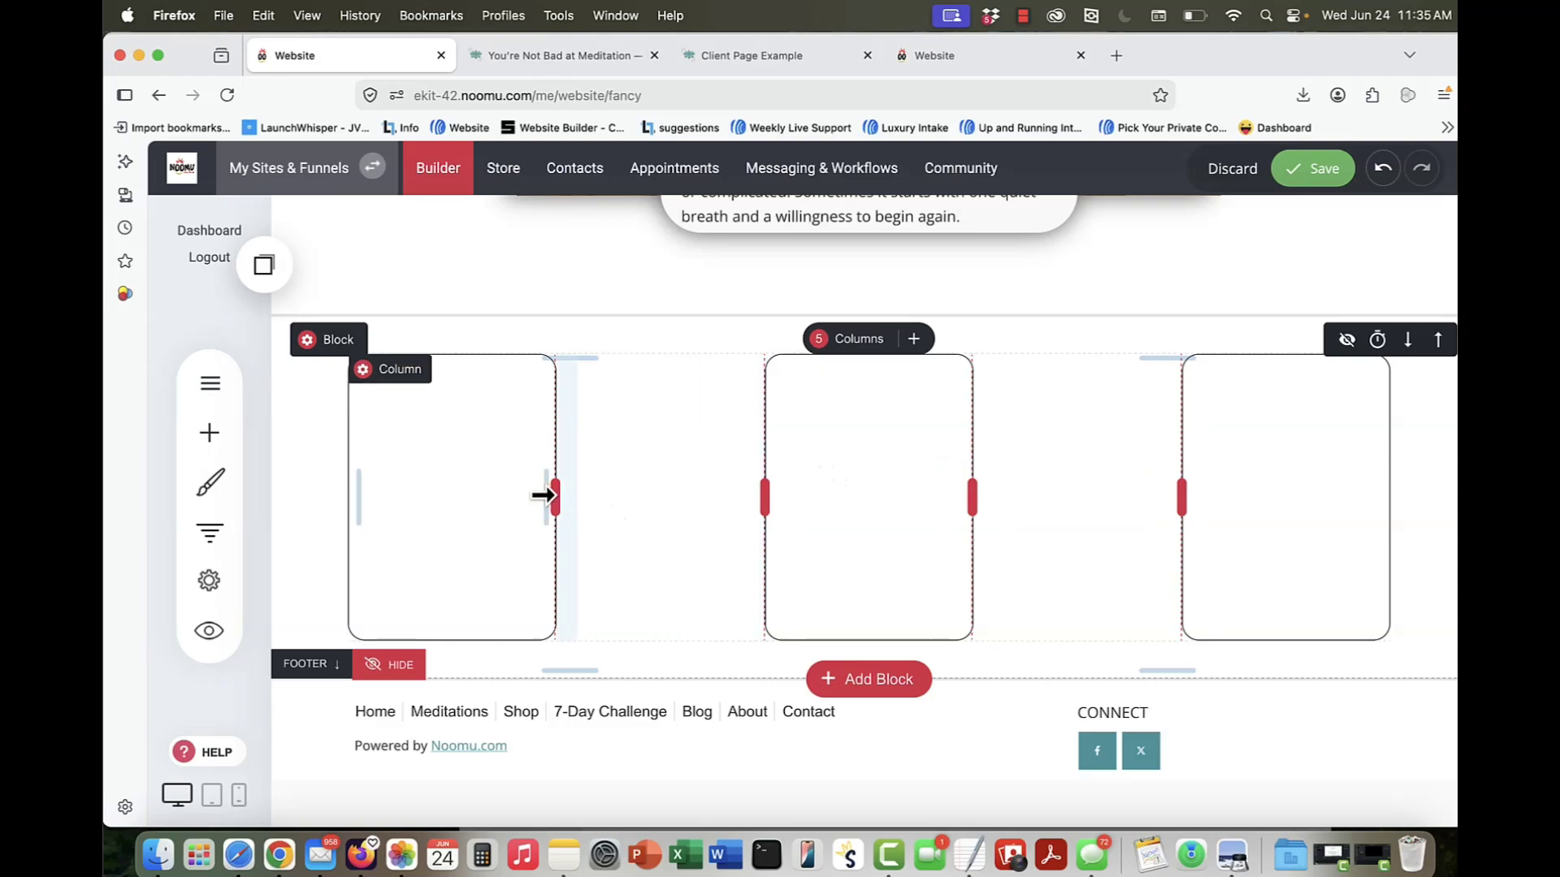
left_click_drag(554, 495, 650, 499)
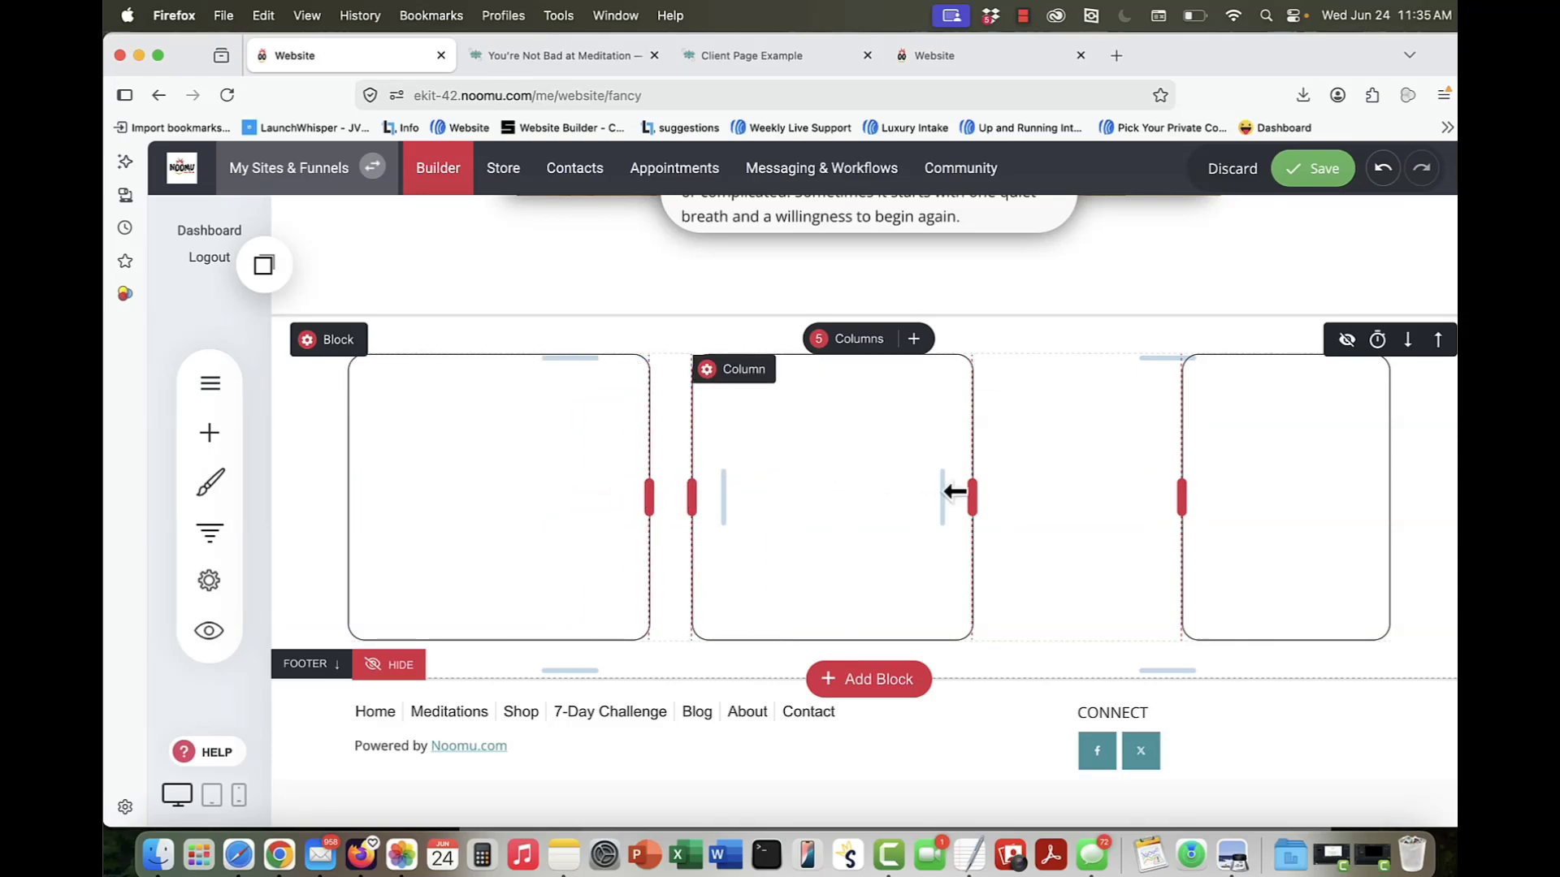
mouse_move(969, 491)
left_mouse_down()
mouse_move(1038, 494)
mouse_move(986, 491)
left_mouse_up()
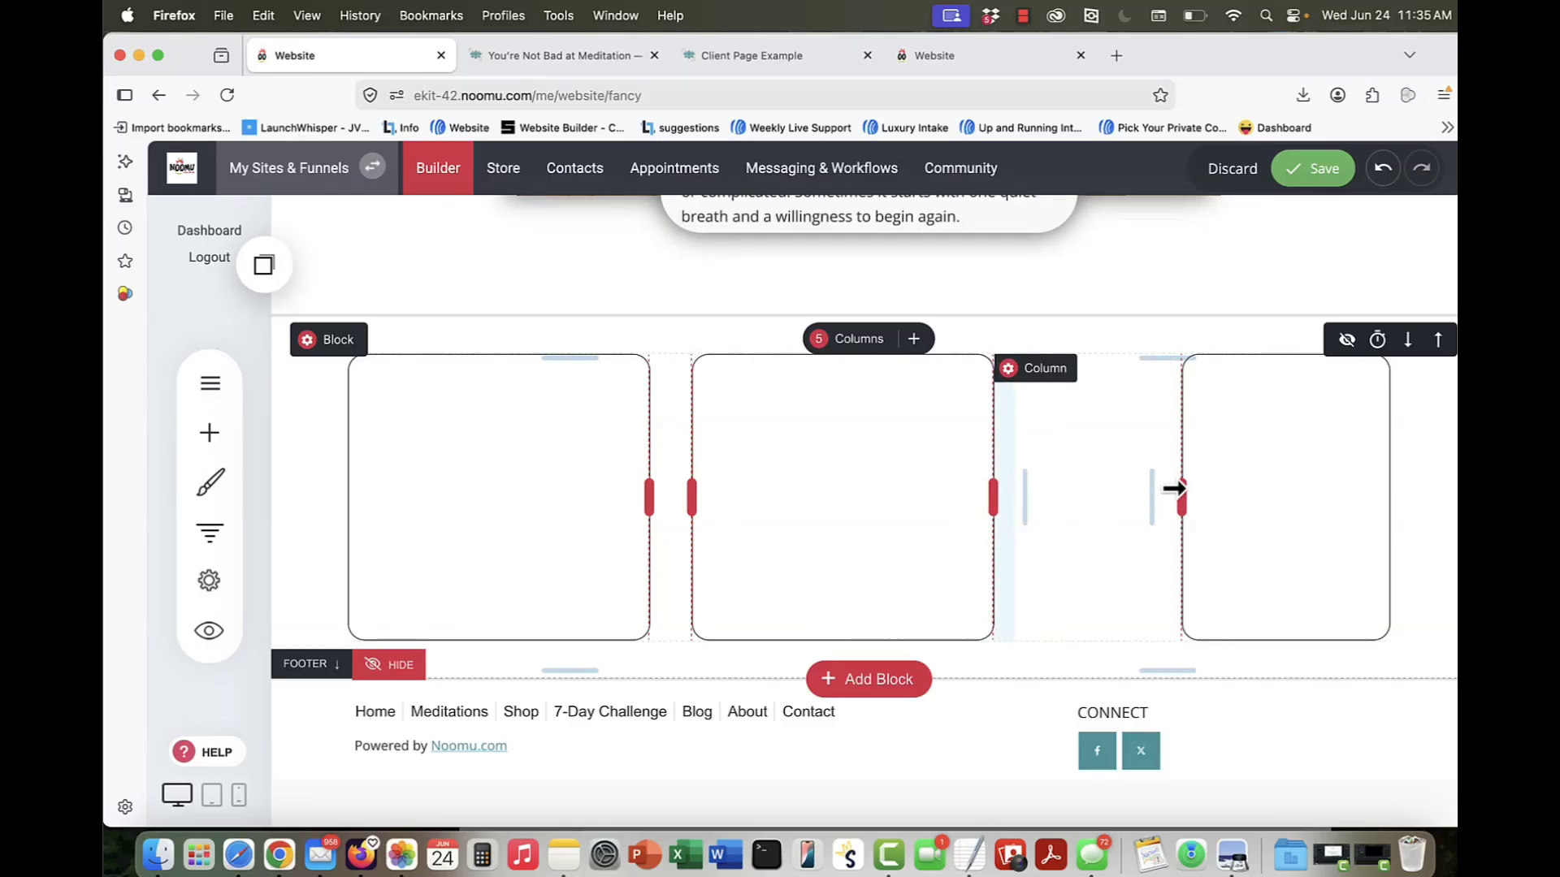
left_click_drag(1180, 491, 1040, 494)
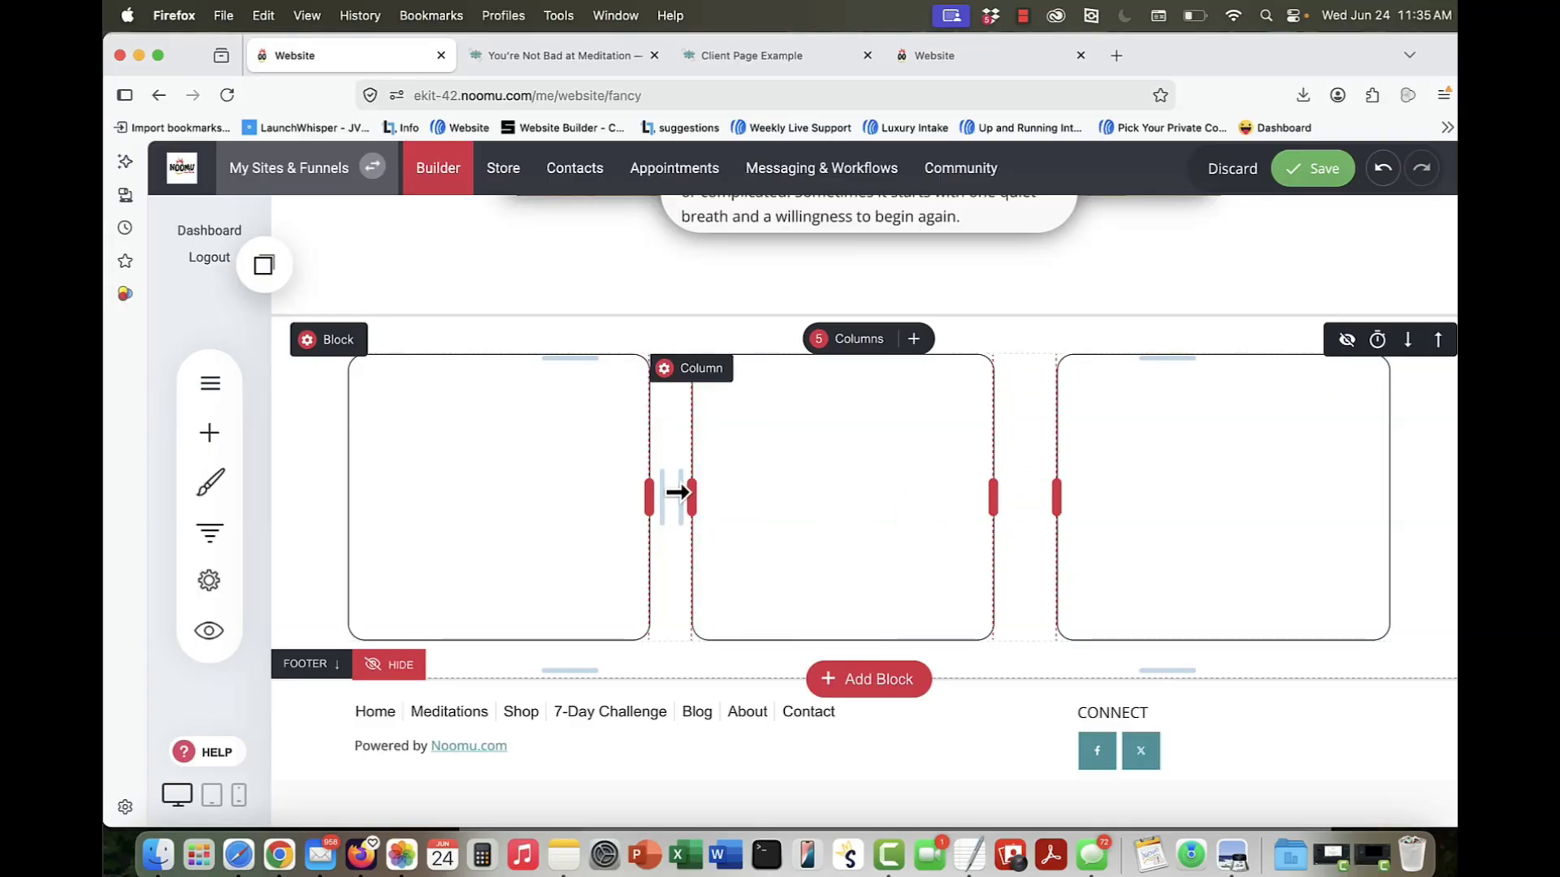
left_click_drag(993, 497, 1024, 497)
left_click_drag(643, 486, 656, 493)
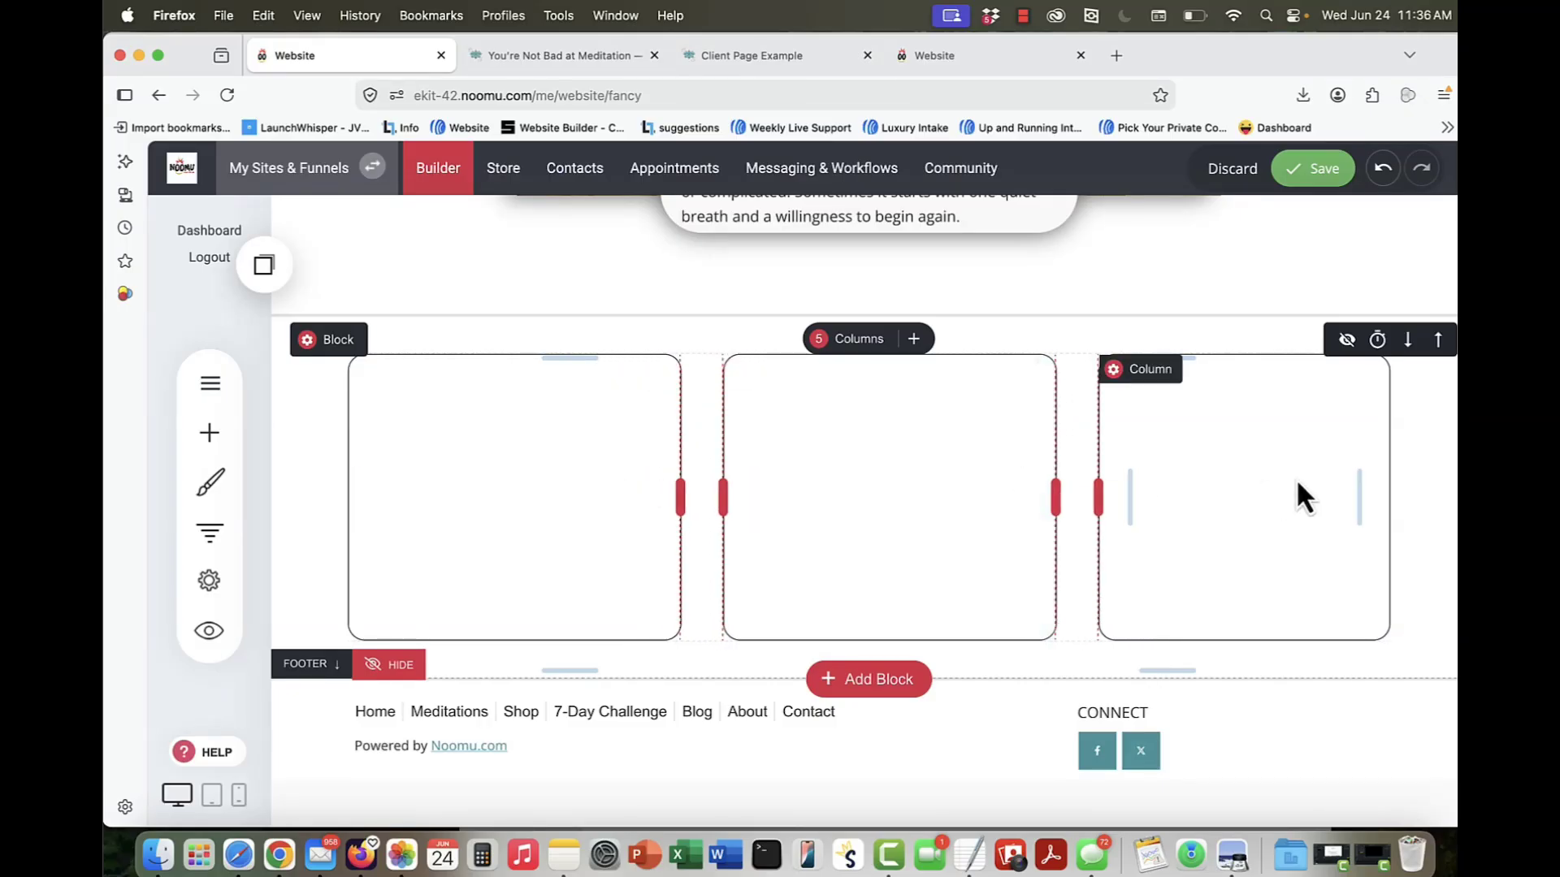
Step: Copy the block of three bordered boxes and save the copied container in the account as "3 Call Out Boxes"
scroll(973, 461, "up", 3)
scroll(973, 460, "down", 3)
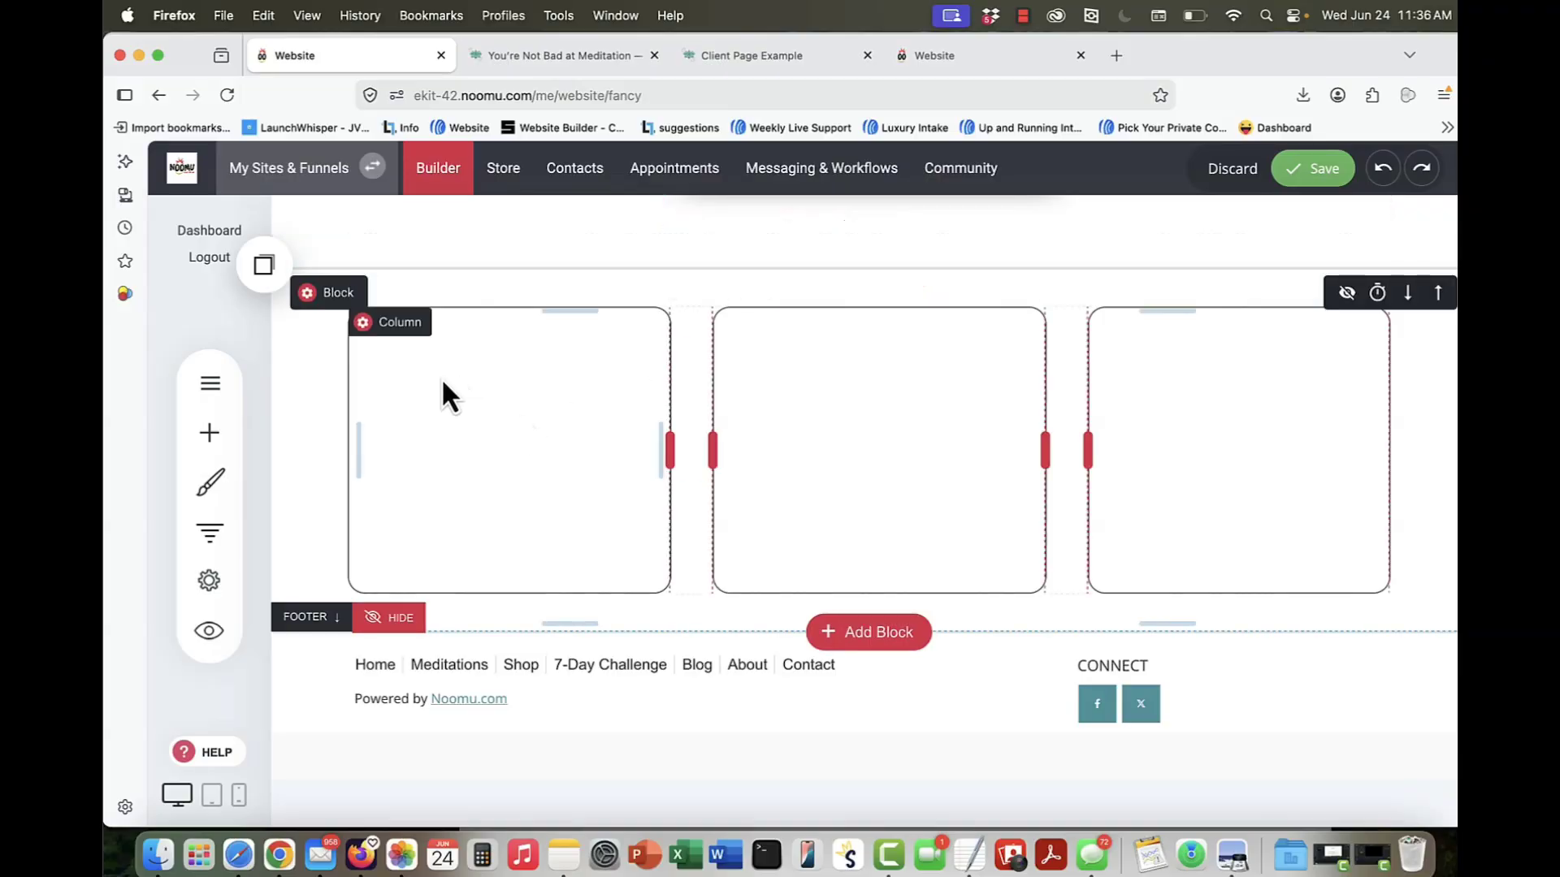
left_click(333, 302)
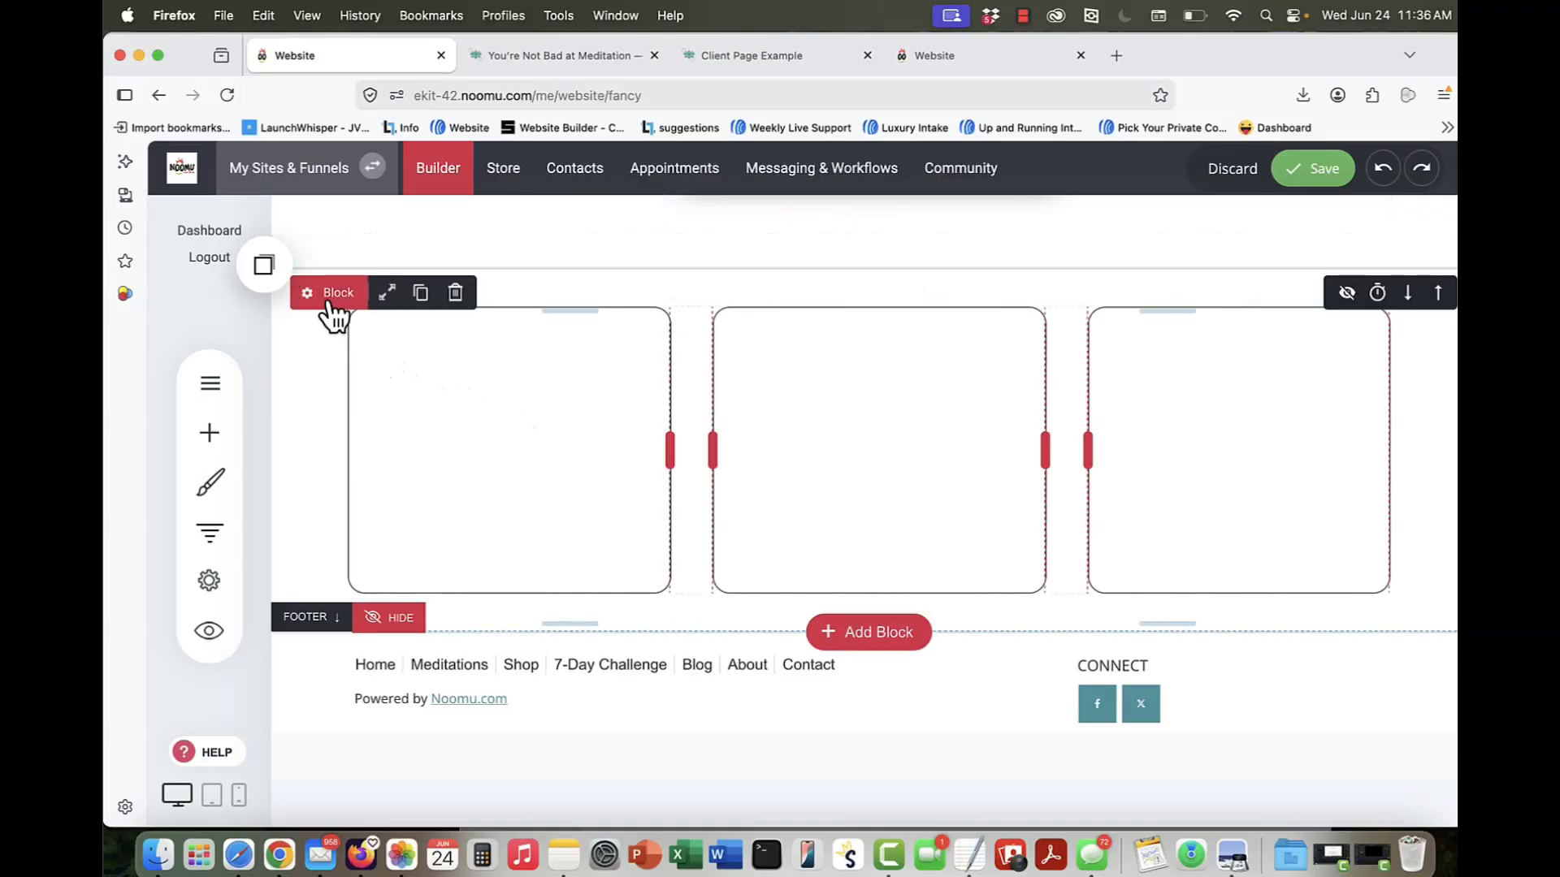
left_click(422, 297)
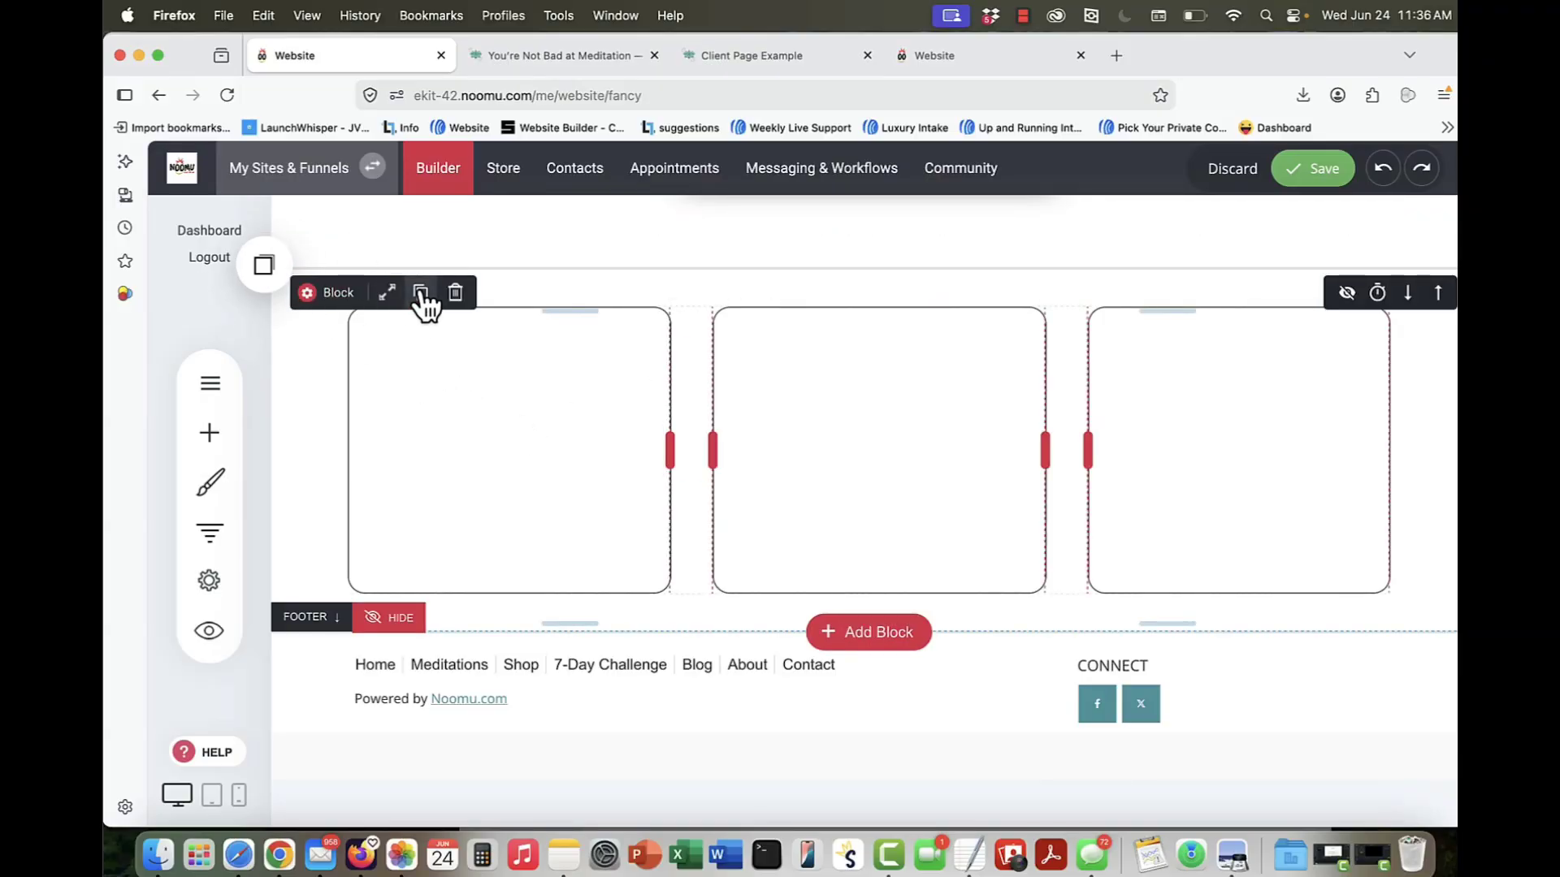
left_click(271, 270)
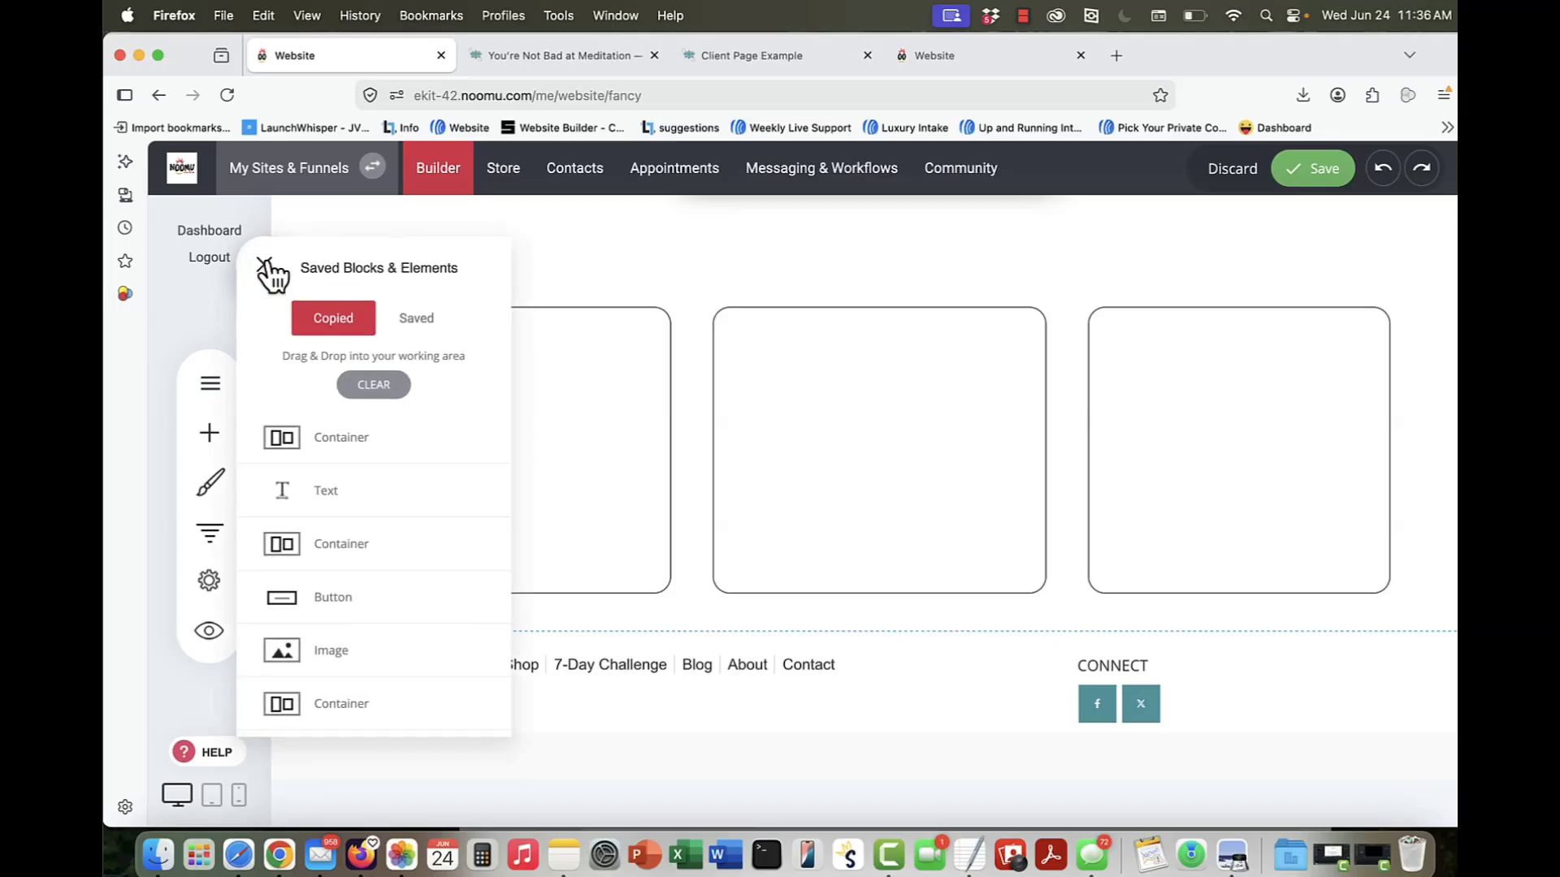
left_click(499, 449)
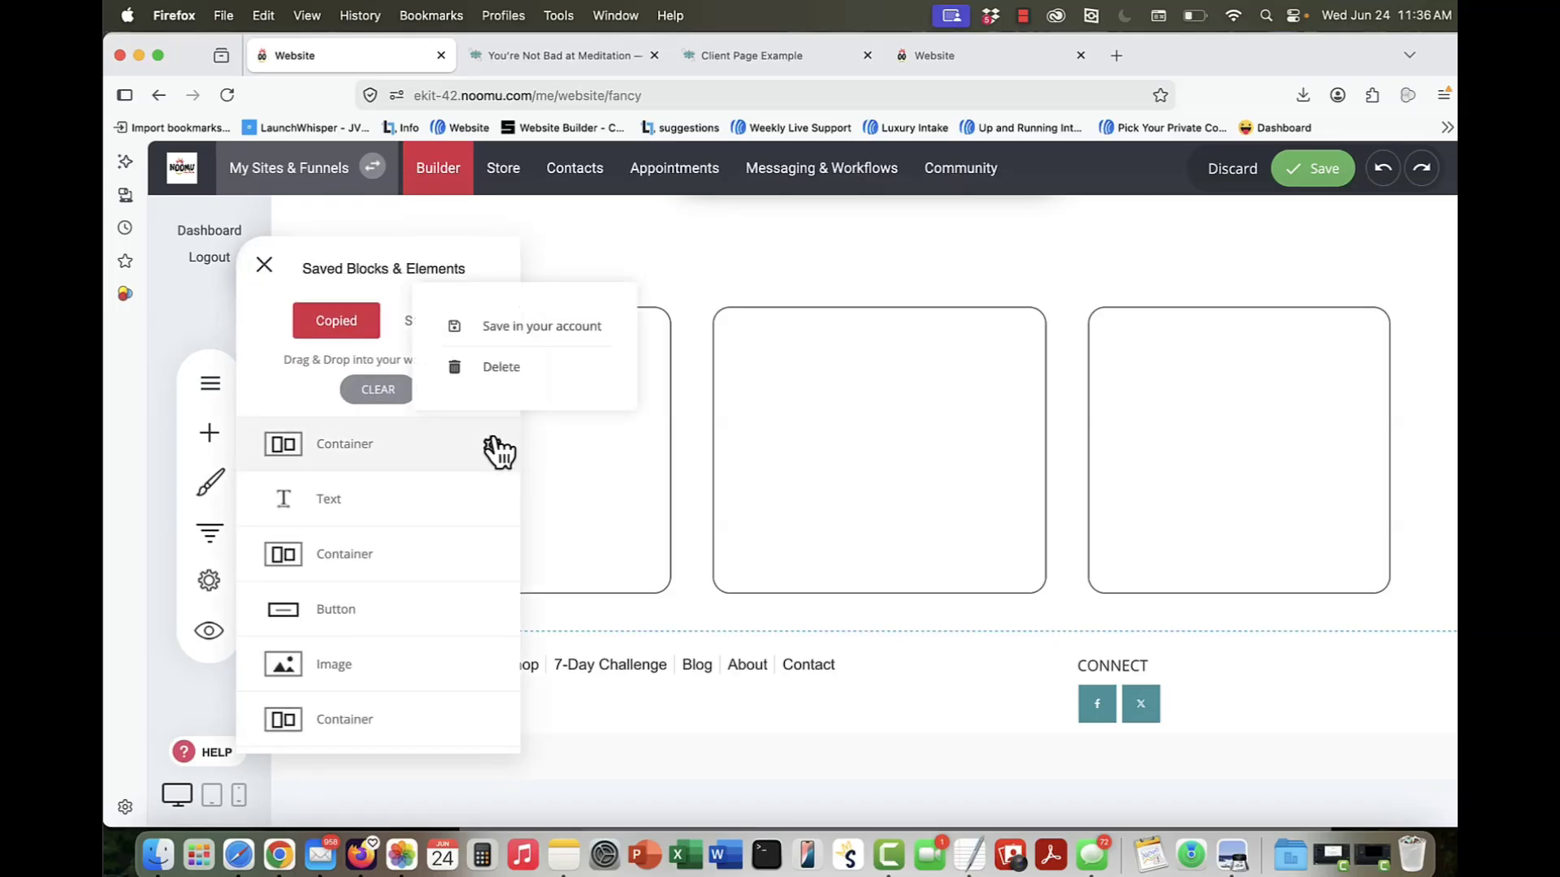
left_click(528, 329)
type("3 Ca")
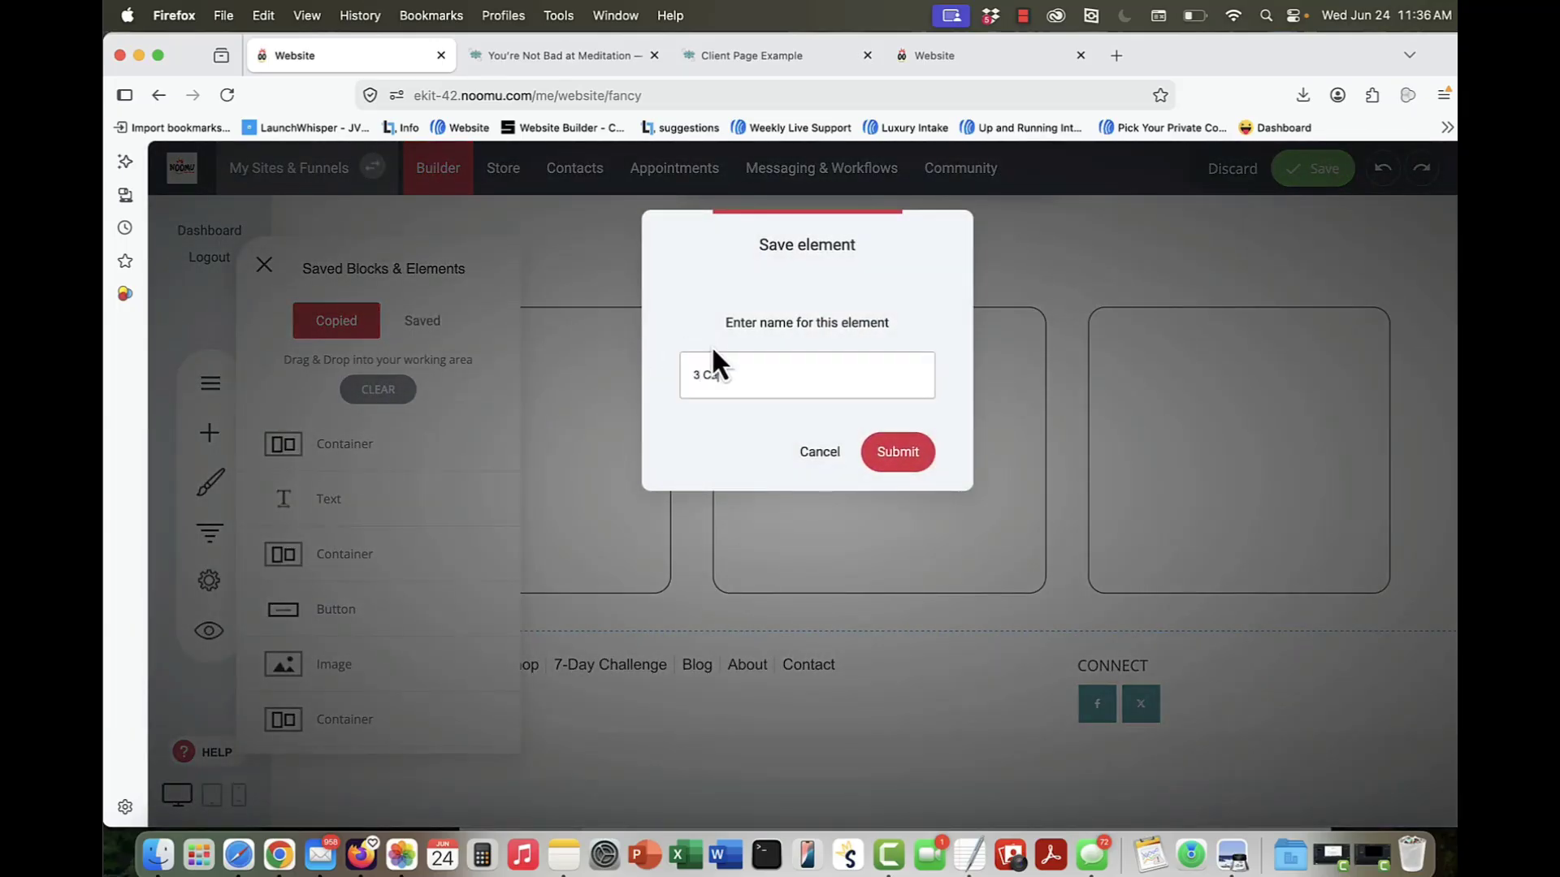
type("ll Out Boxes")
left_click(908, 463)
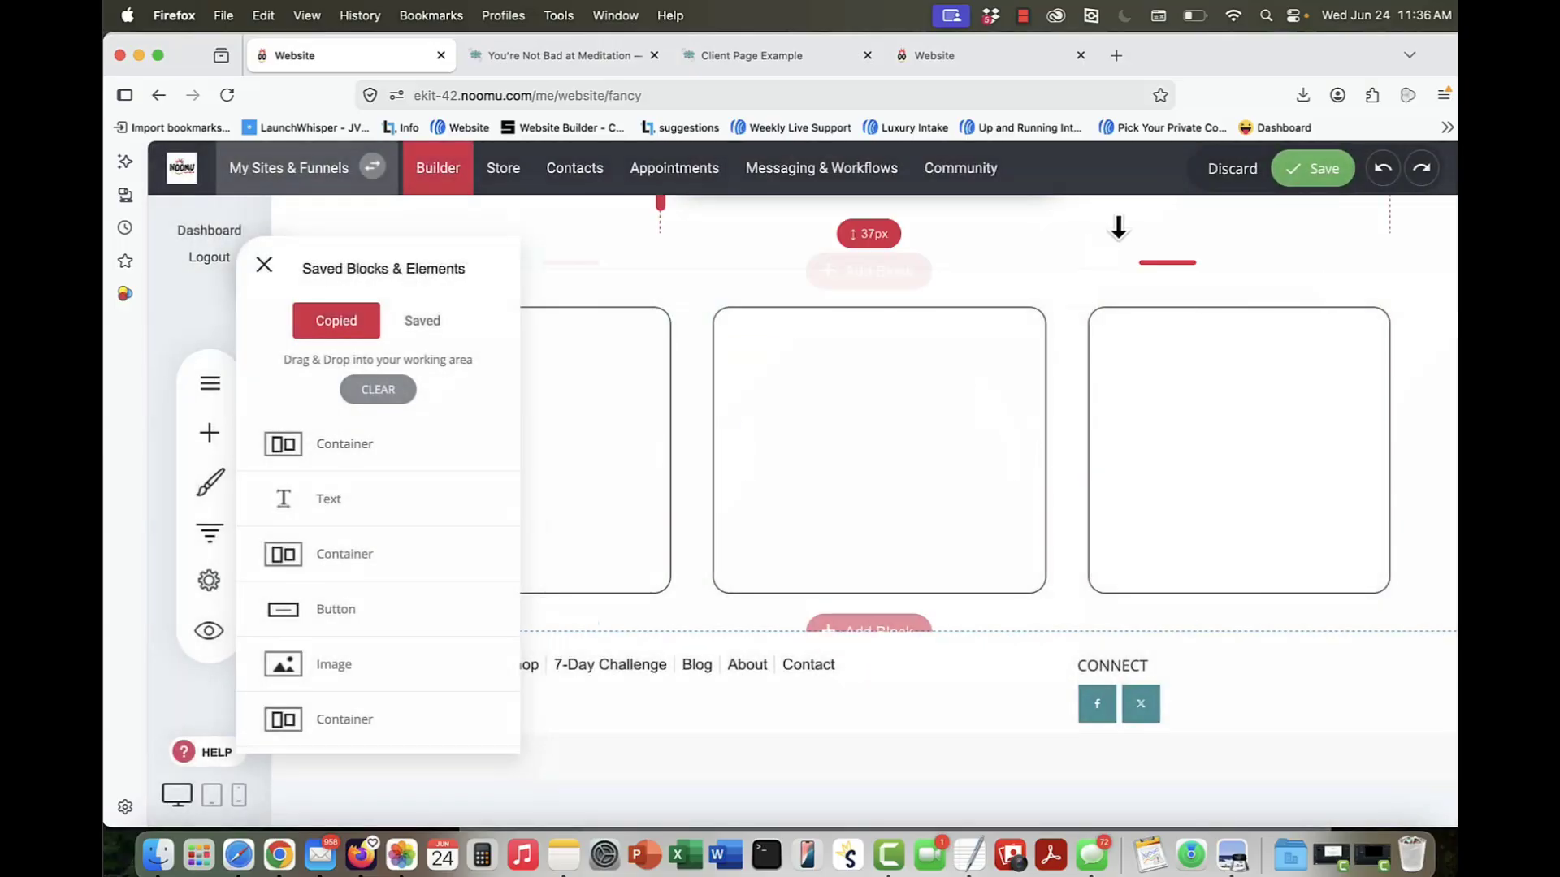
Step: Save the page and insert the saved "3 Call Out Boxes" element between the existing box block and the footer
left_click(1293, 181)
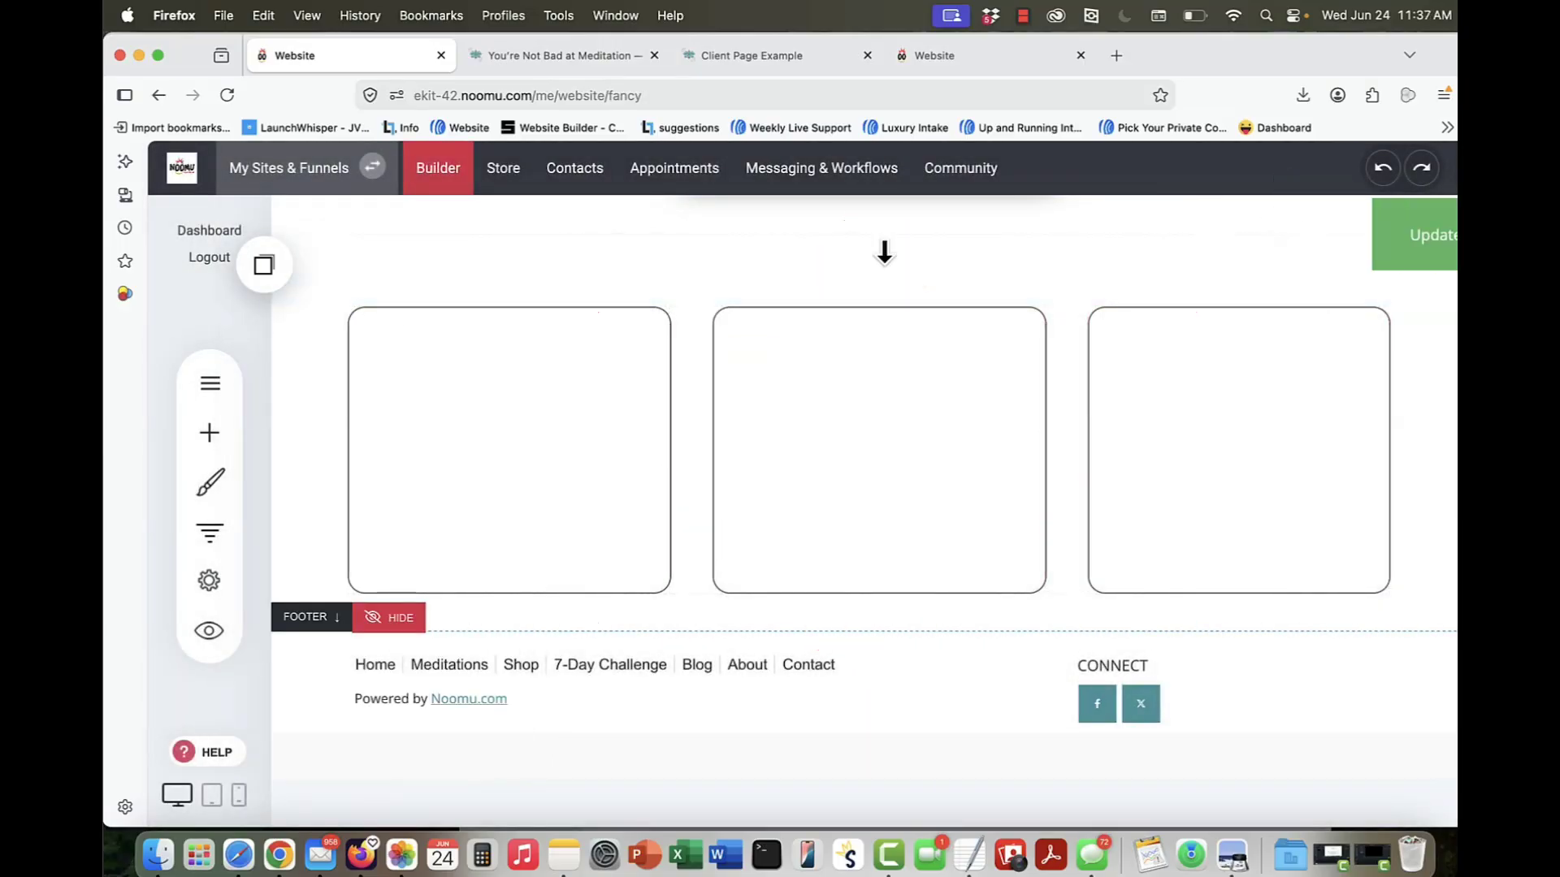
left_click(252, 261)
left_click(423, 321)
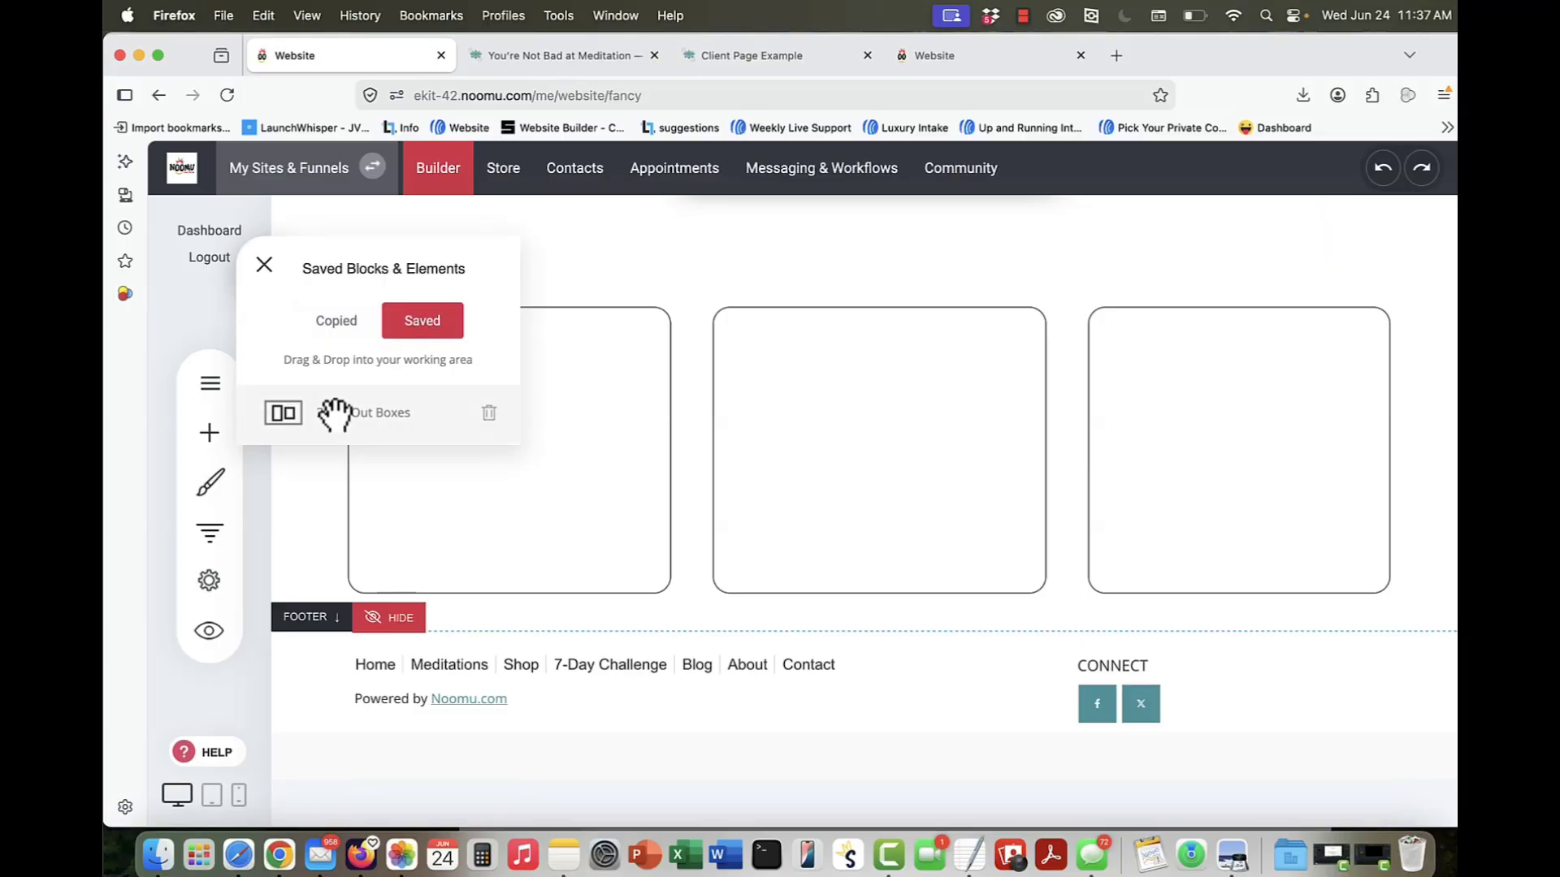
left_click_drag(331, 410, 796, 598)
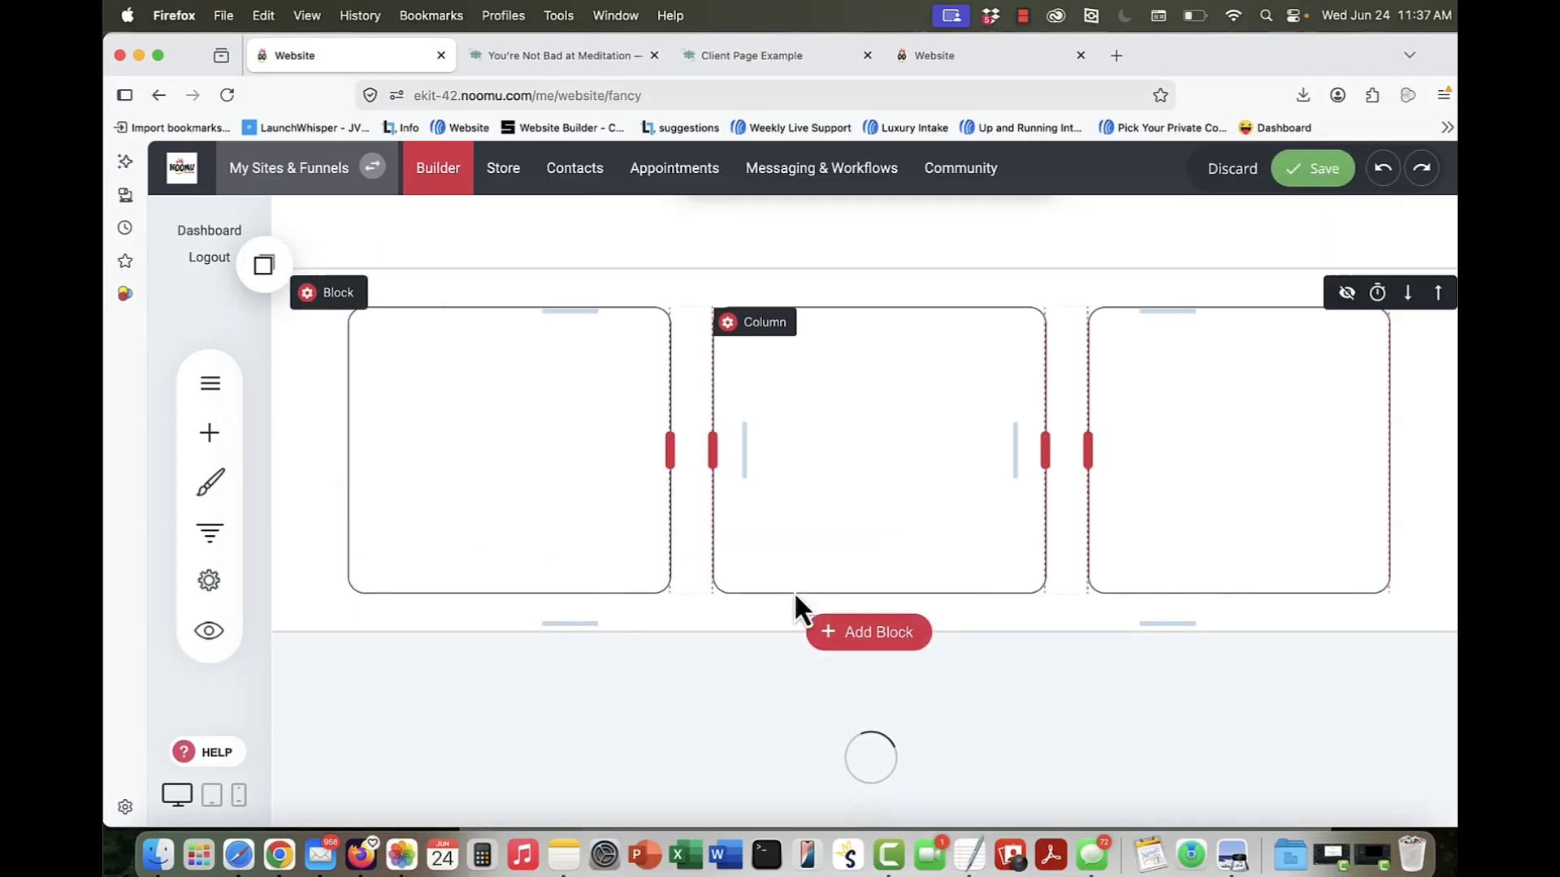
scroll(794, 593, "down", 3)
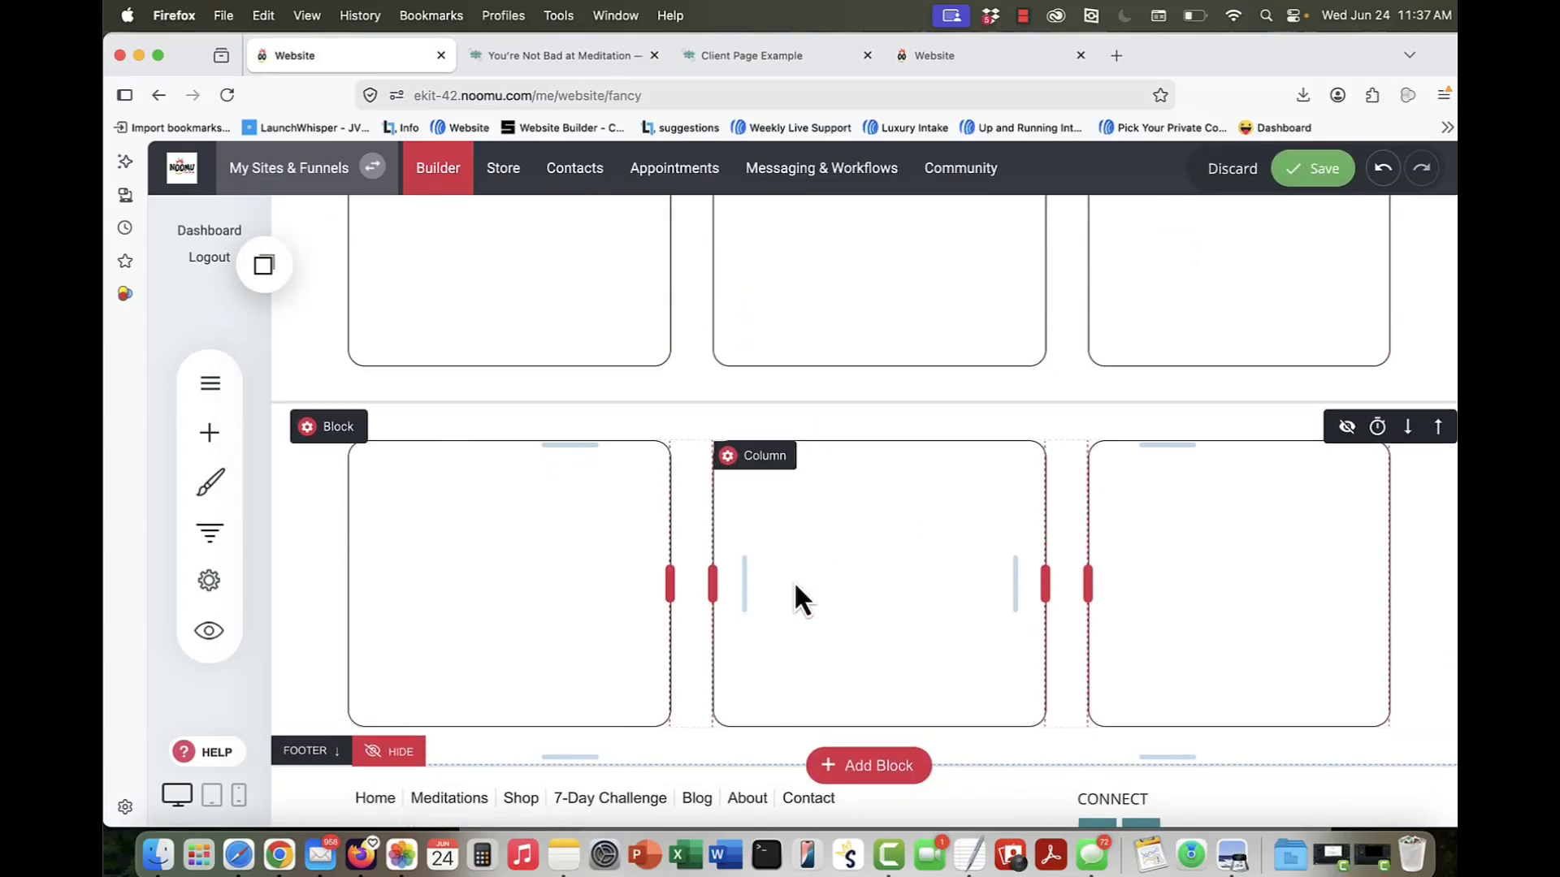
Step: Save the fancy page with the newly inserted row of three call-out boxes
scroll(793, 582, "down", 1)
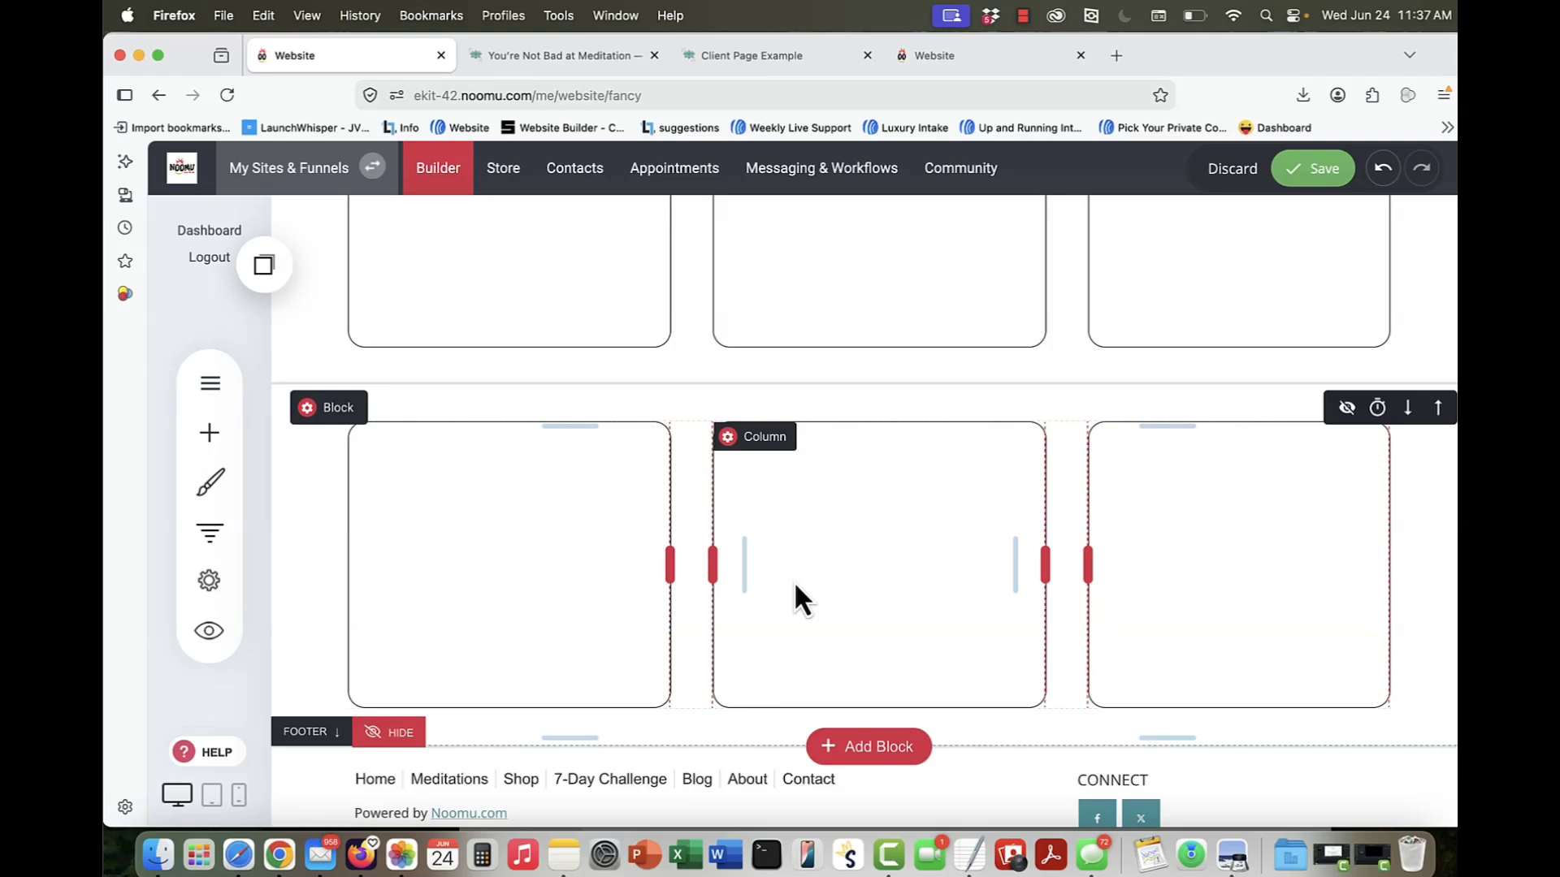
scroll(793, 581, "up", 1)
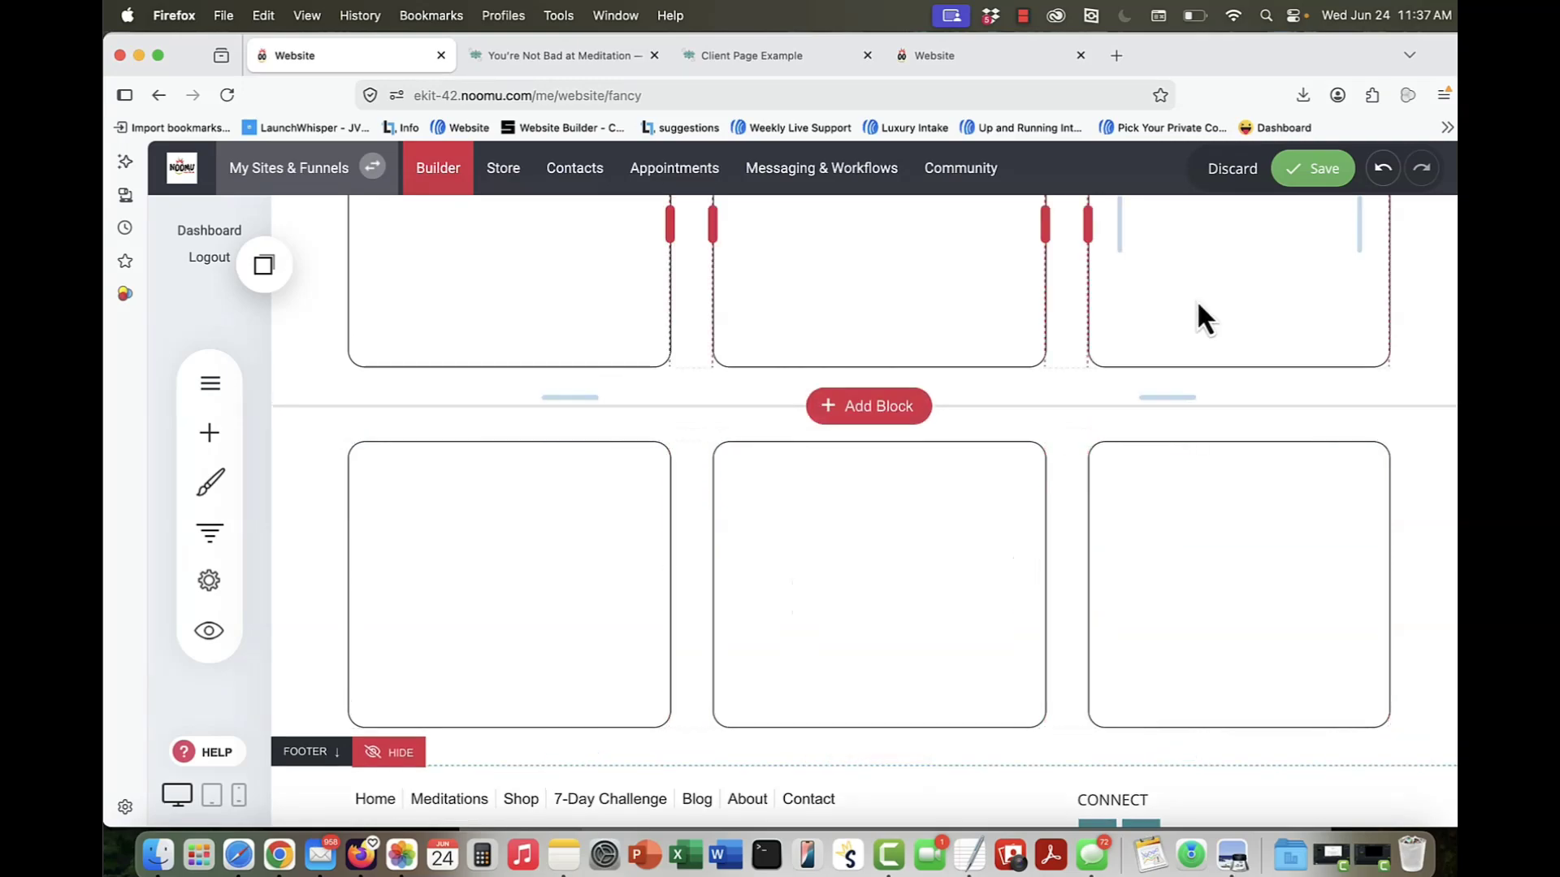
left_click(1316, 169)
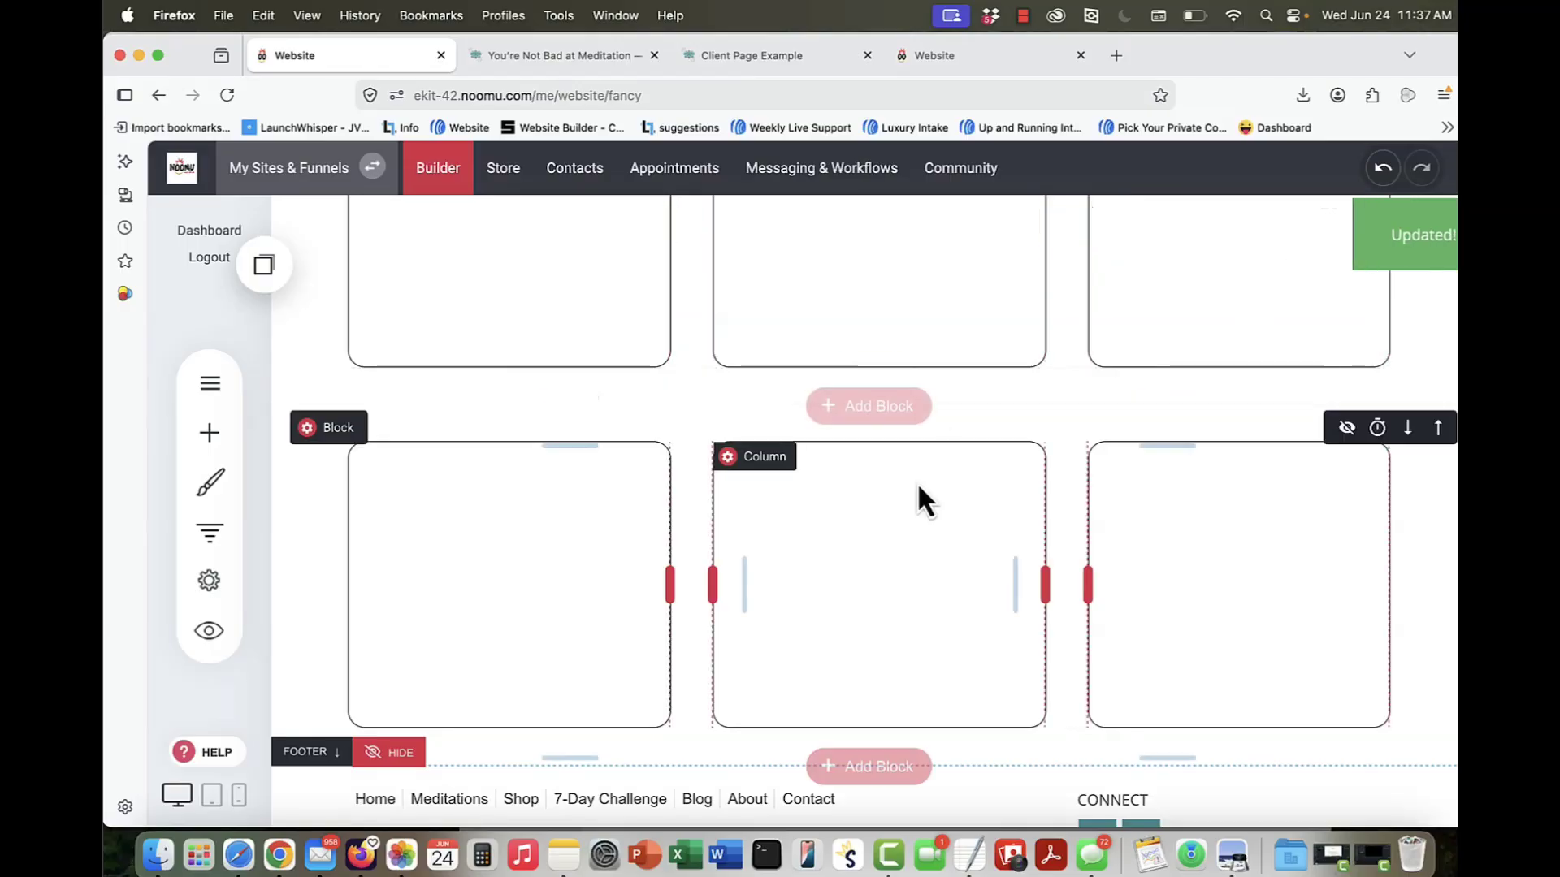
Step: Take a screenshot of the dark blue "Council Watch" box on the Client Page Example page
scroll(918, 481, "up", 3)
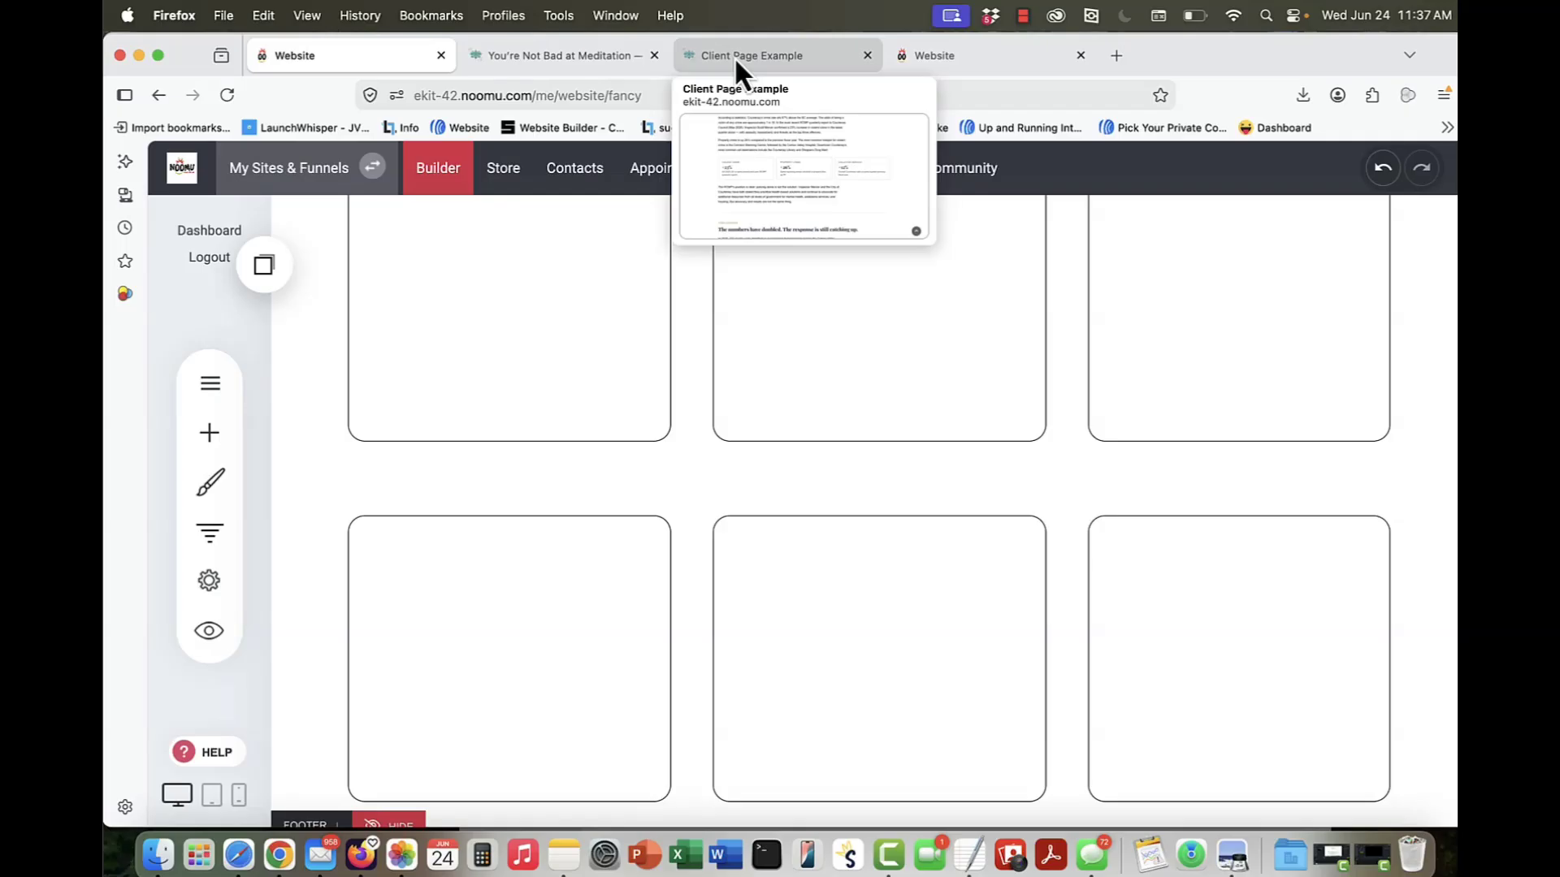
scroll(705, 484, "up", 6)
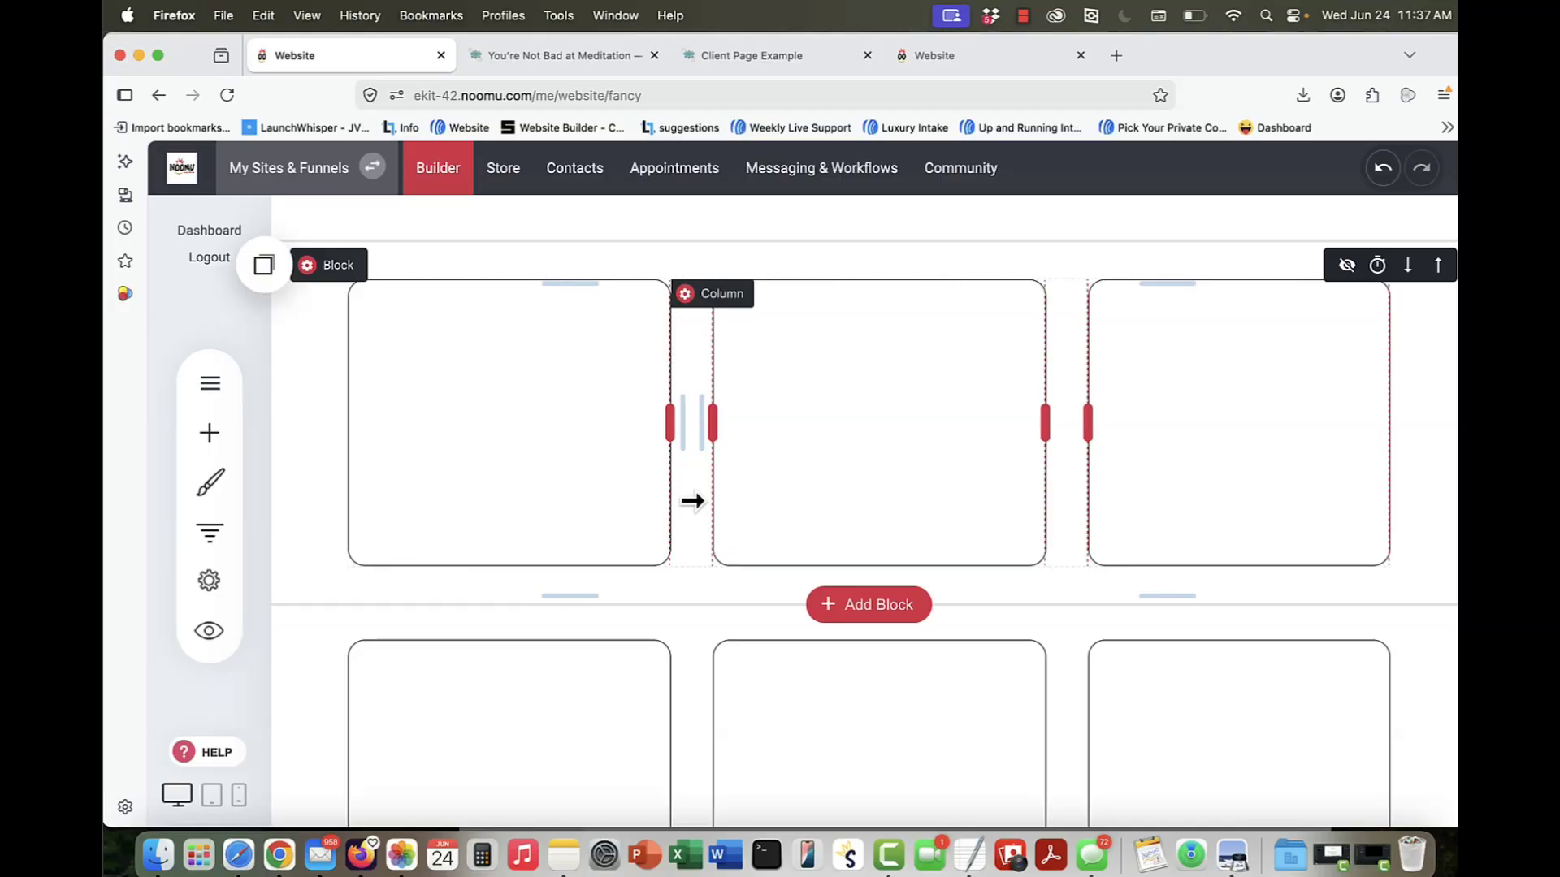
scroll(692, 501, "up", 5)
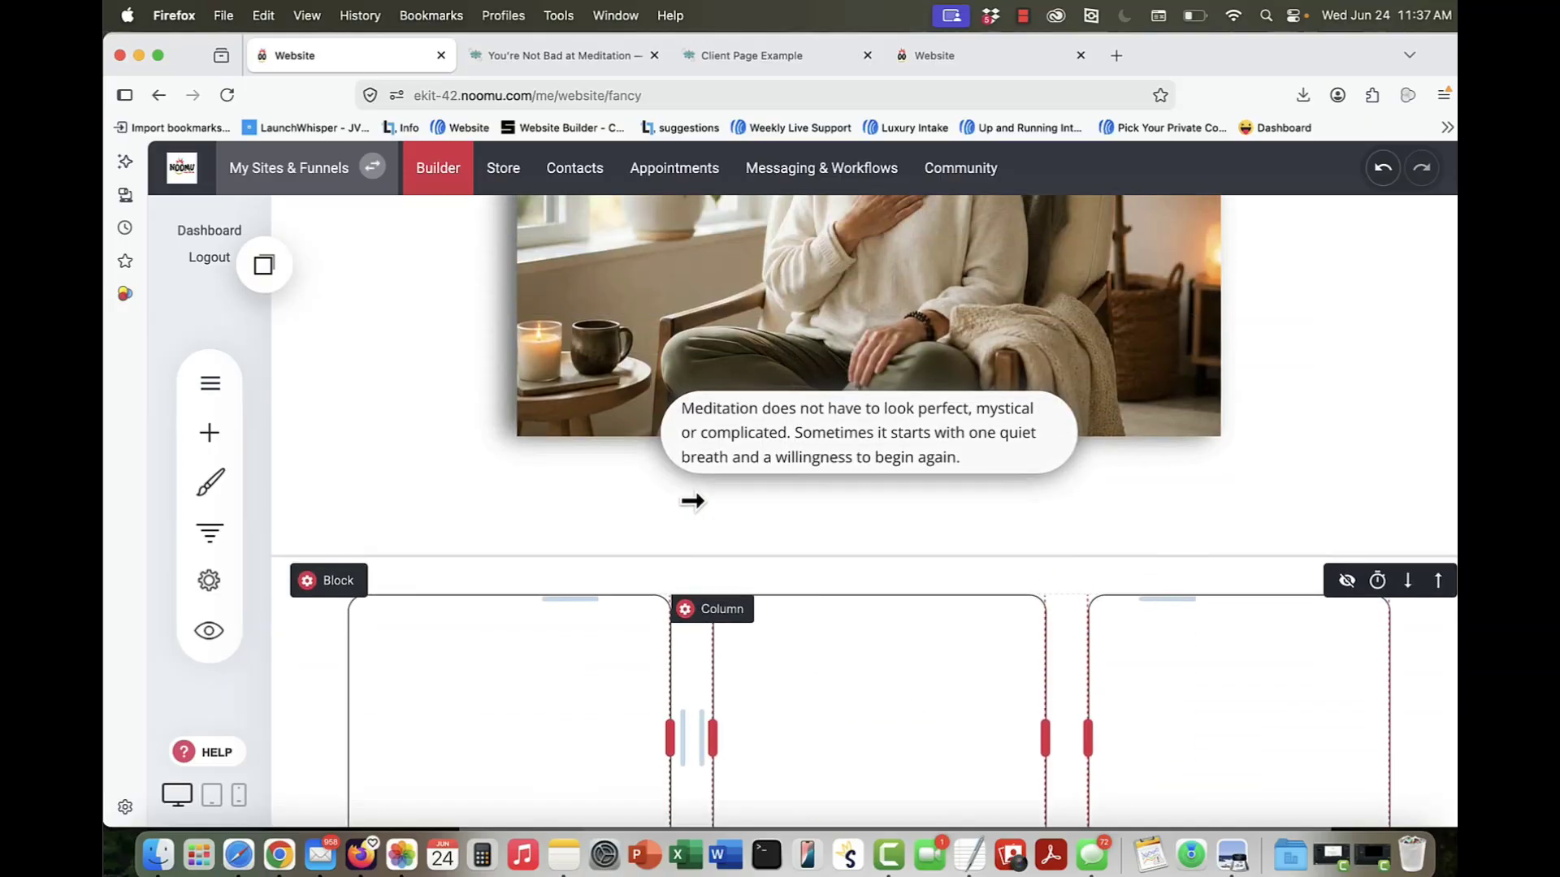
left_click(712, 513)
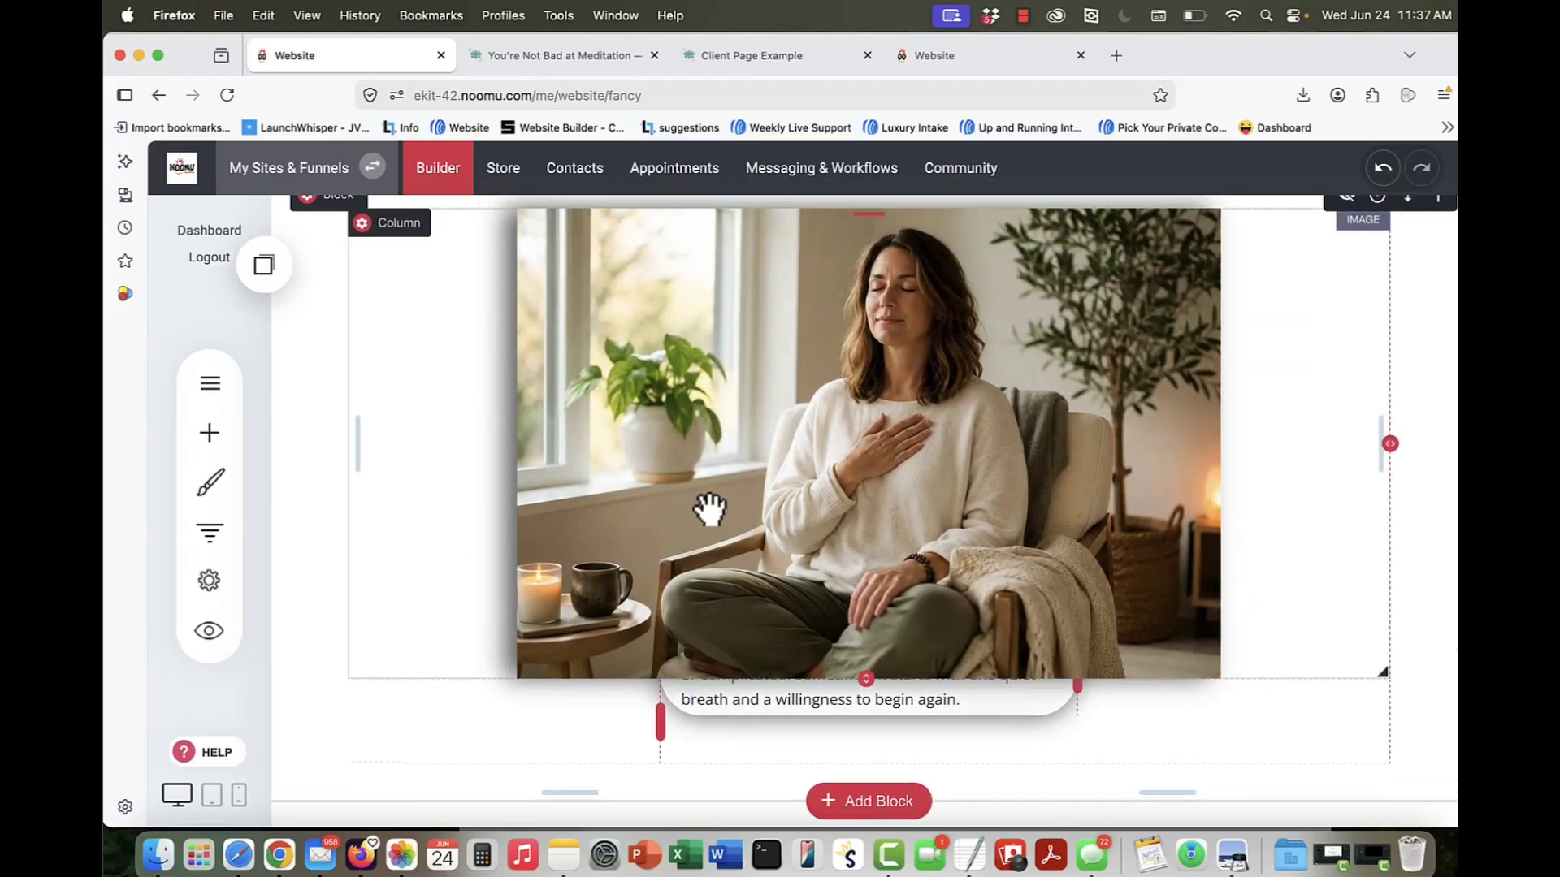
left_click(772, 57)
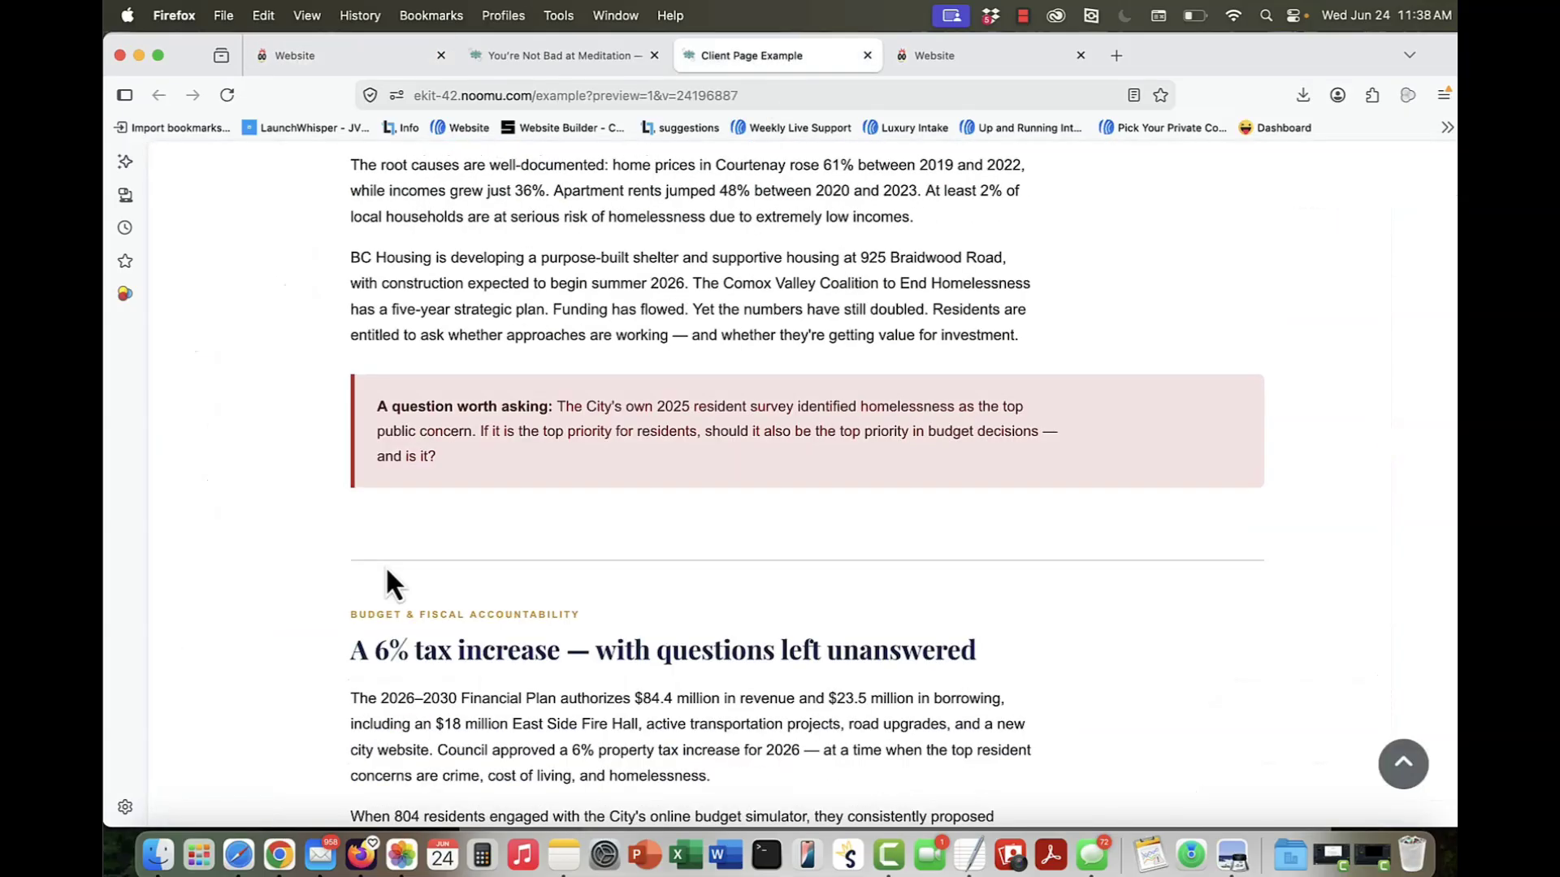
scroll(386, 569, "down", 8)
scroll(387, 569, "up", 1)
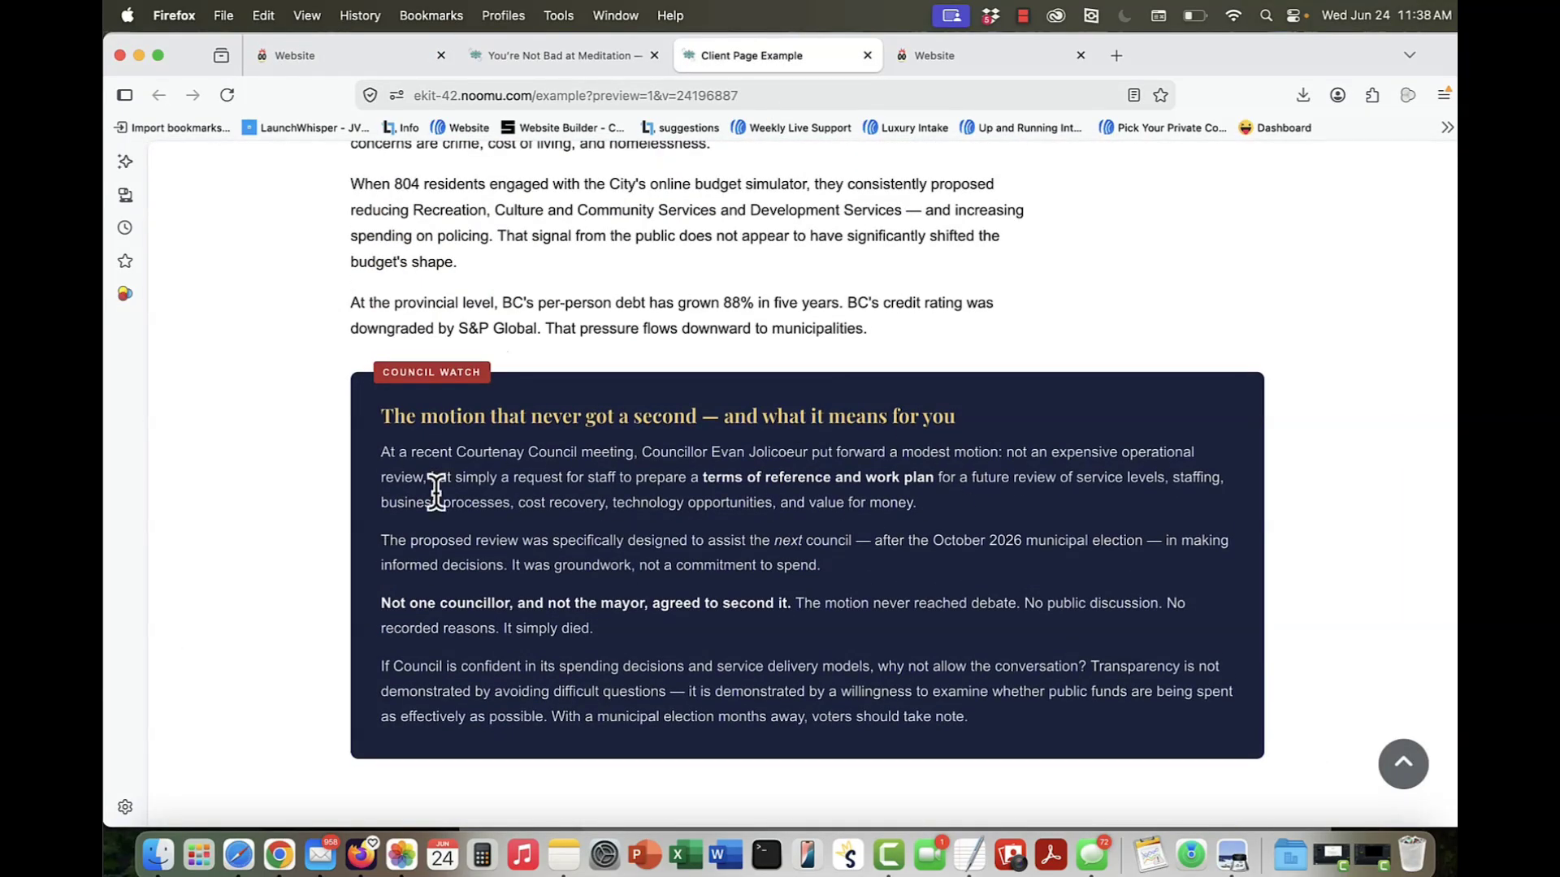
scroll(1422, 370, "down", 1)
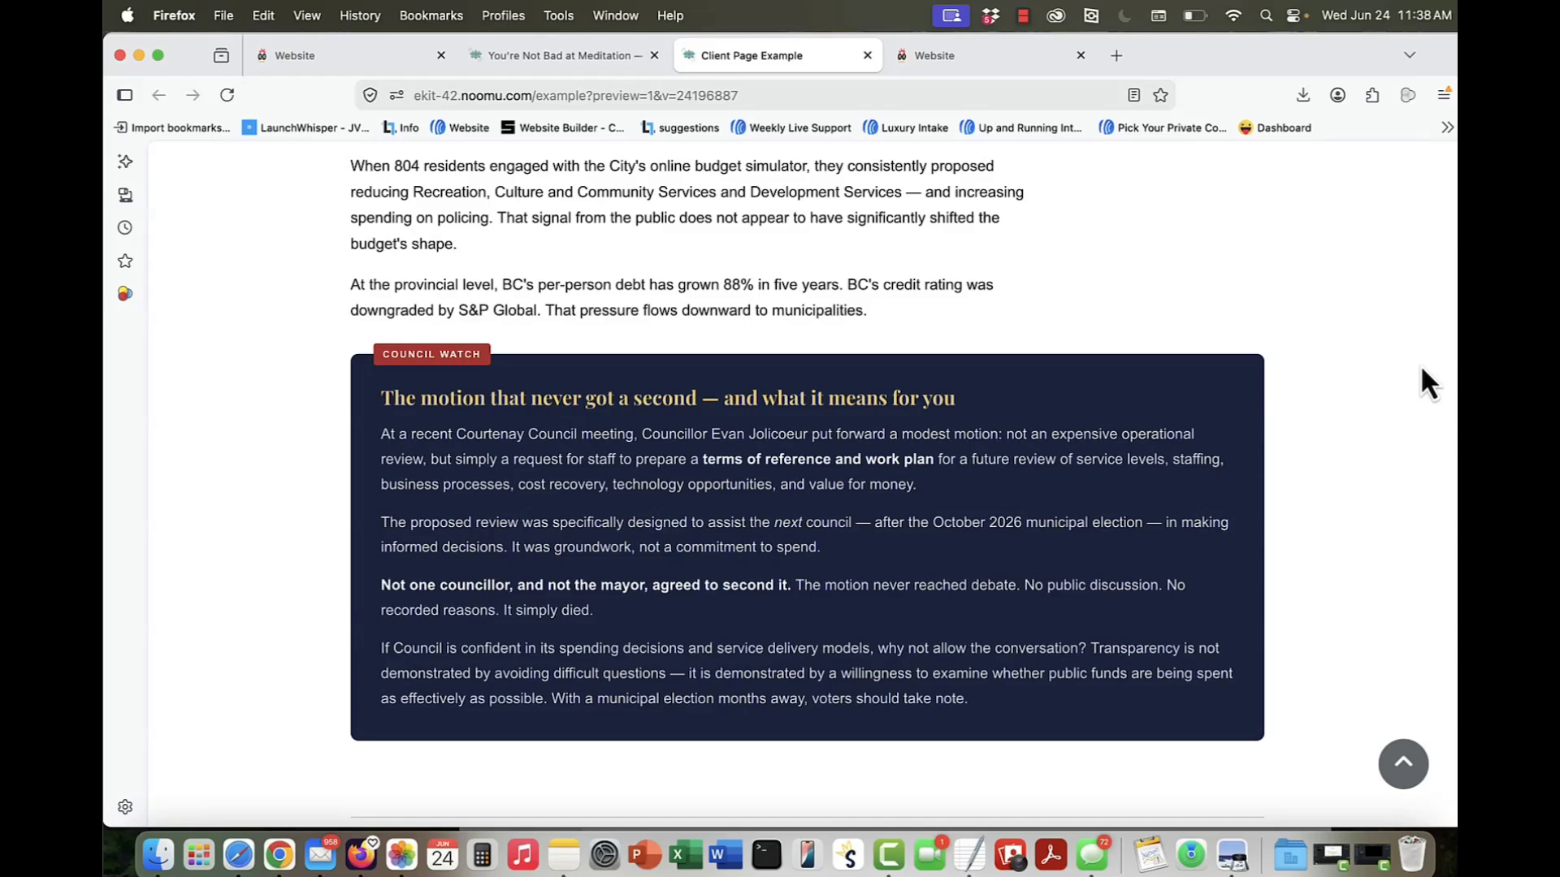
key("super+shift+4")
left_click_drag(323, 322, 1286, 768)
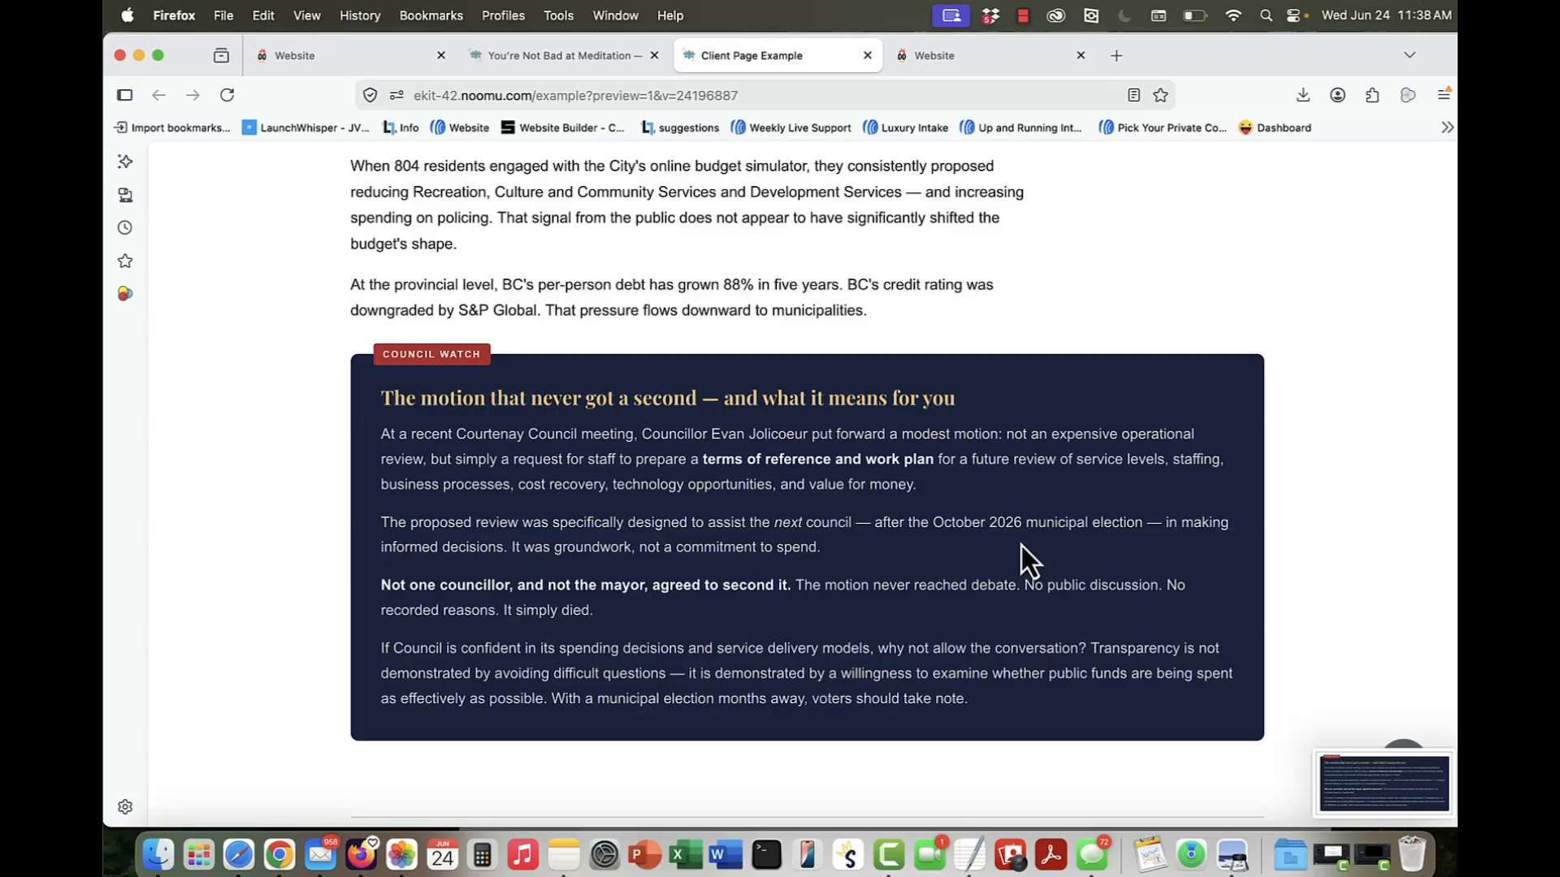
Step: Close the spare Website tab, then send the screenshot to ChatGPT in a new tab with "Can you give me this in HTML so I can insert in my site."
left_click(1080, 55)
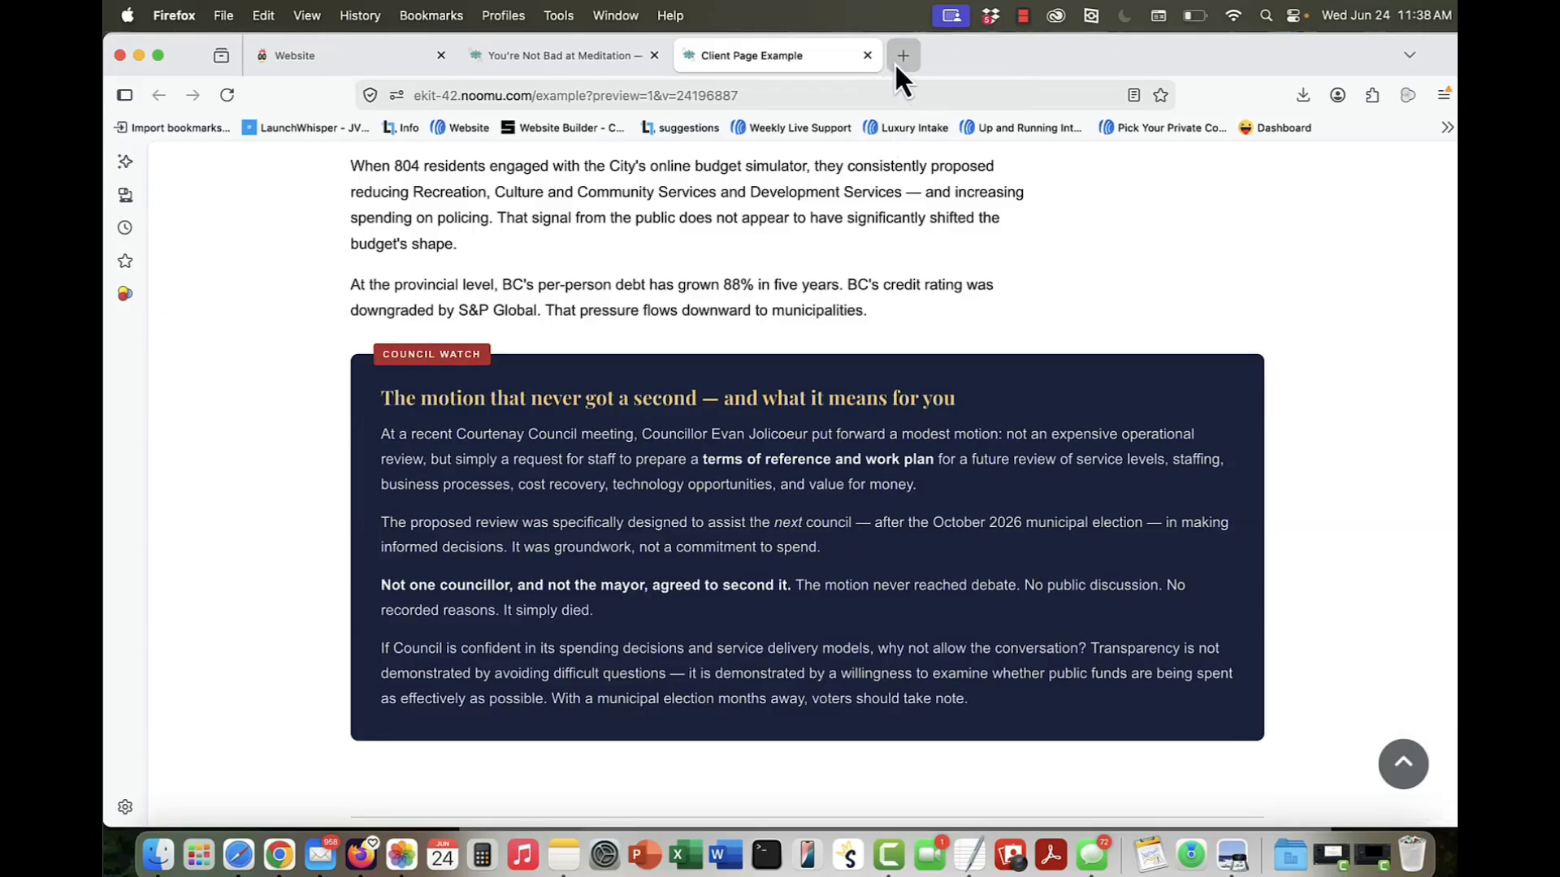
left_click(904, 56)
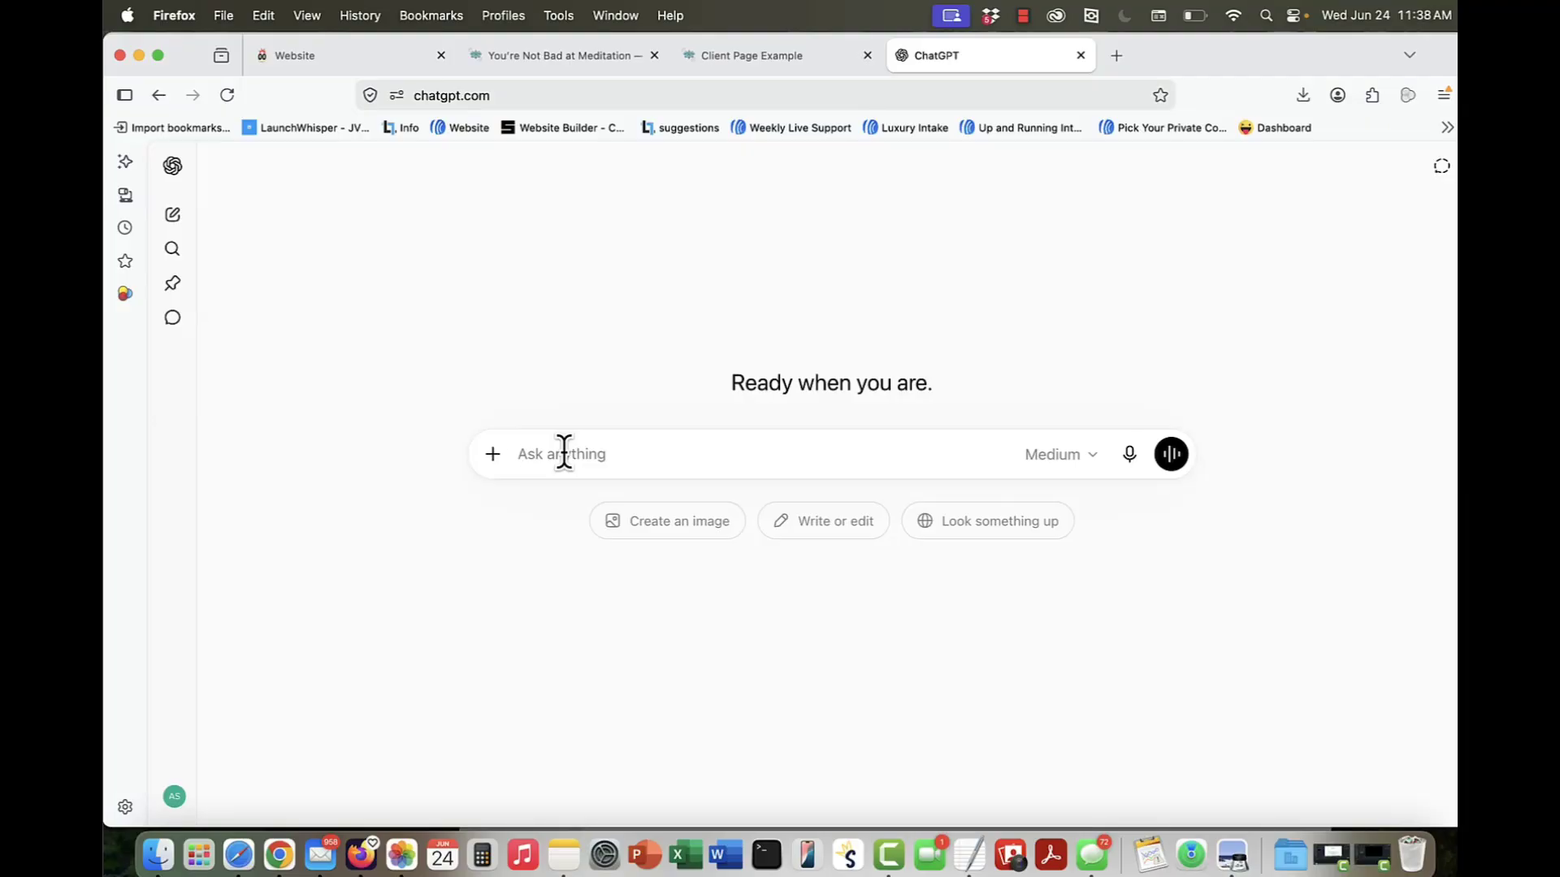
type("Can you give me this in HTML")
key("super+v")
type("so I can insert in ")
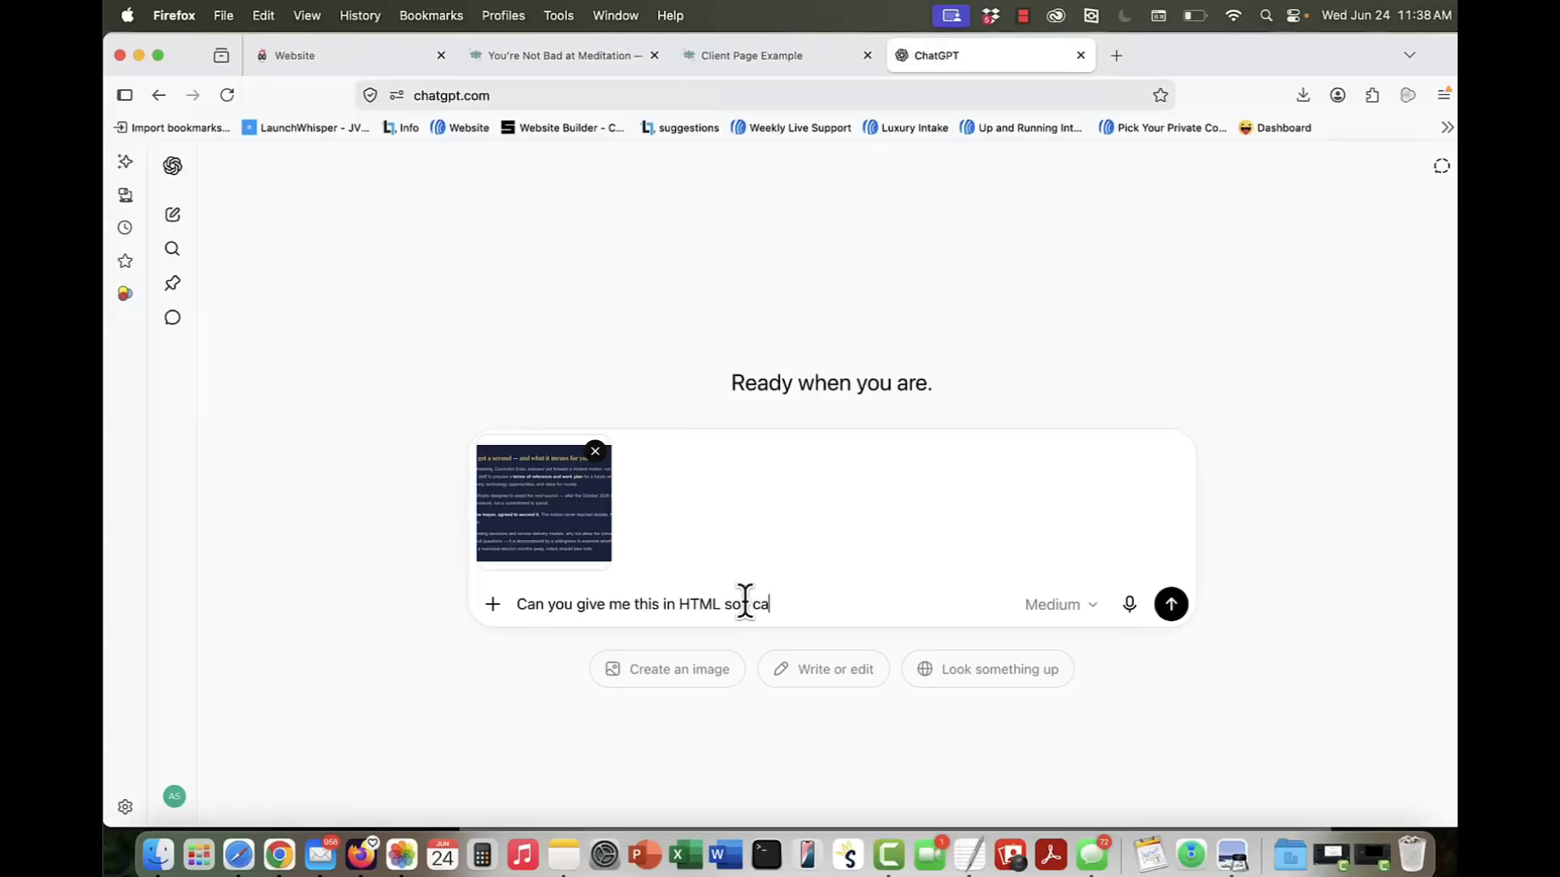
type("my")
type("site.")
key("Return")
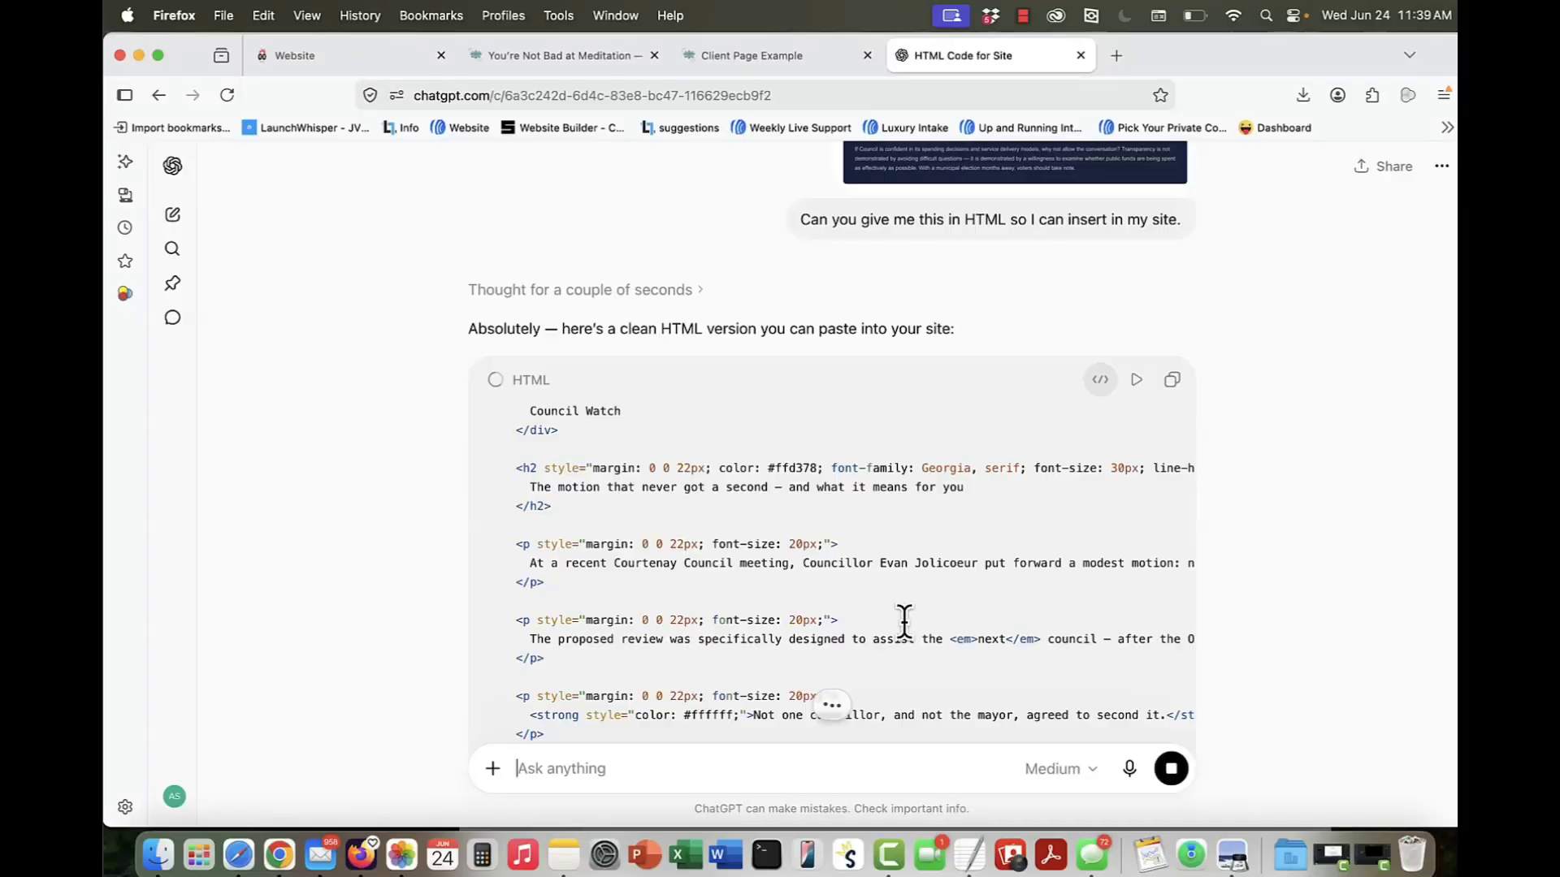
Step: Copy the HTML code for the Council Watch box from the ChatGPT reply
scroll(904, 621, "down", 2)
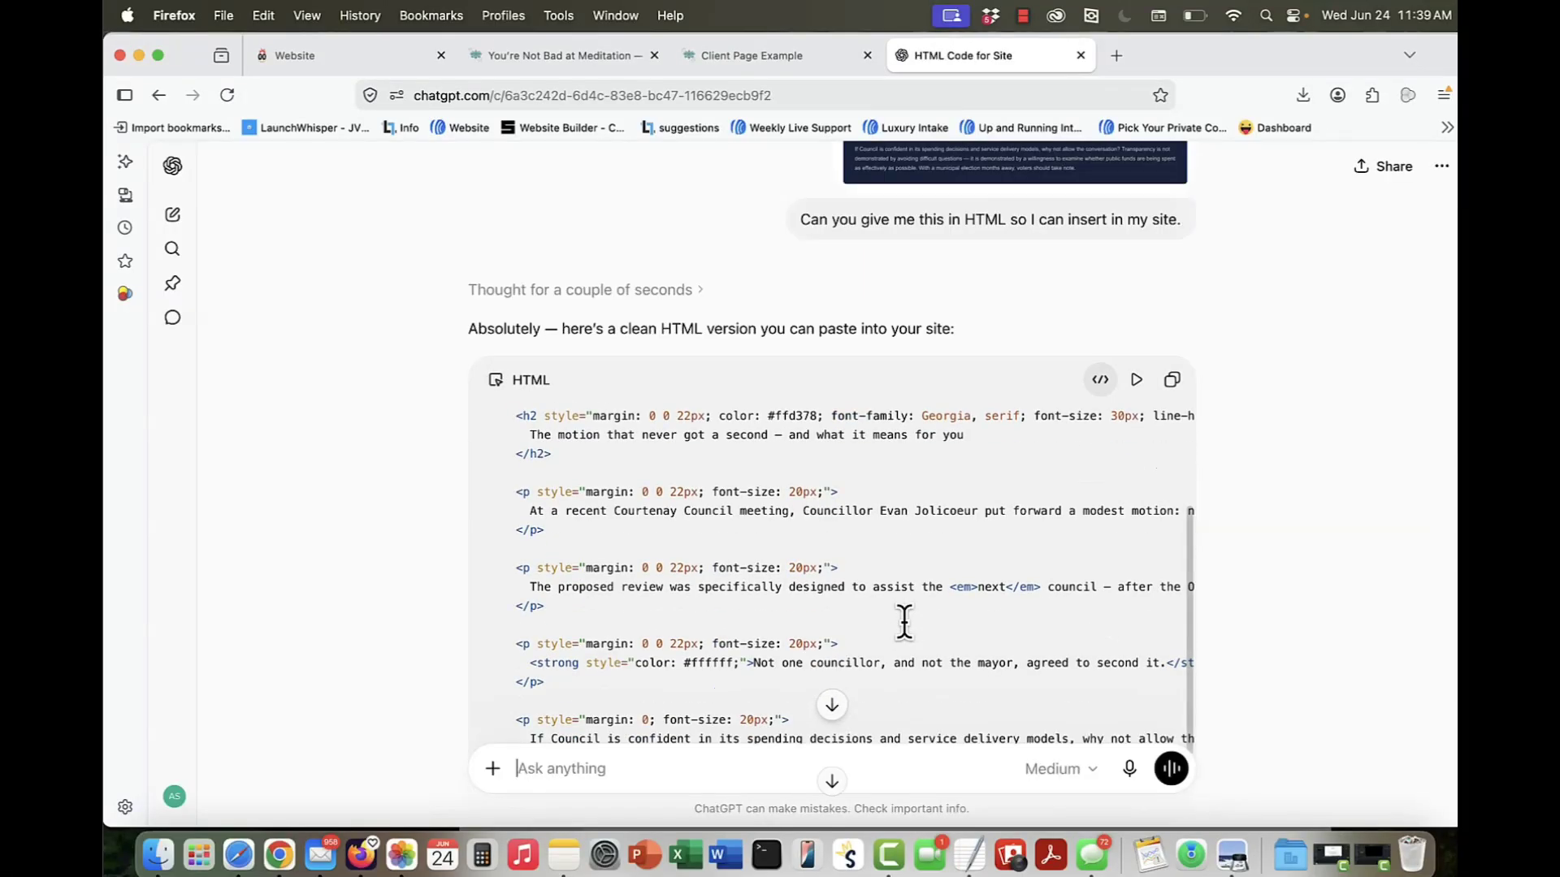
scroll(1271, 350, "up", 2)
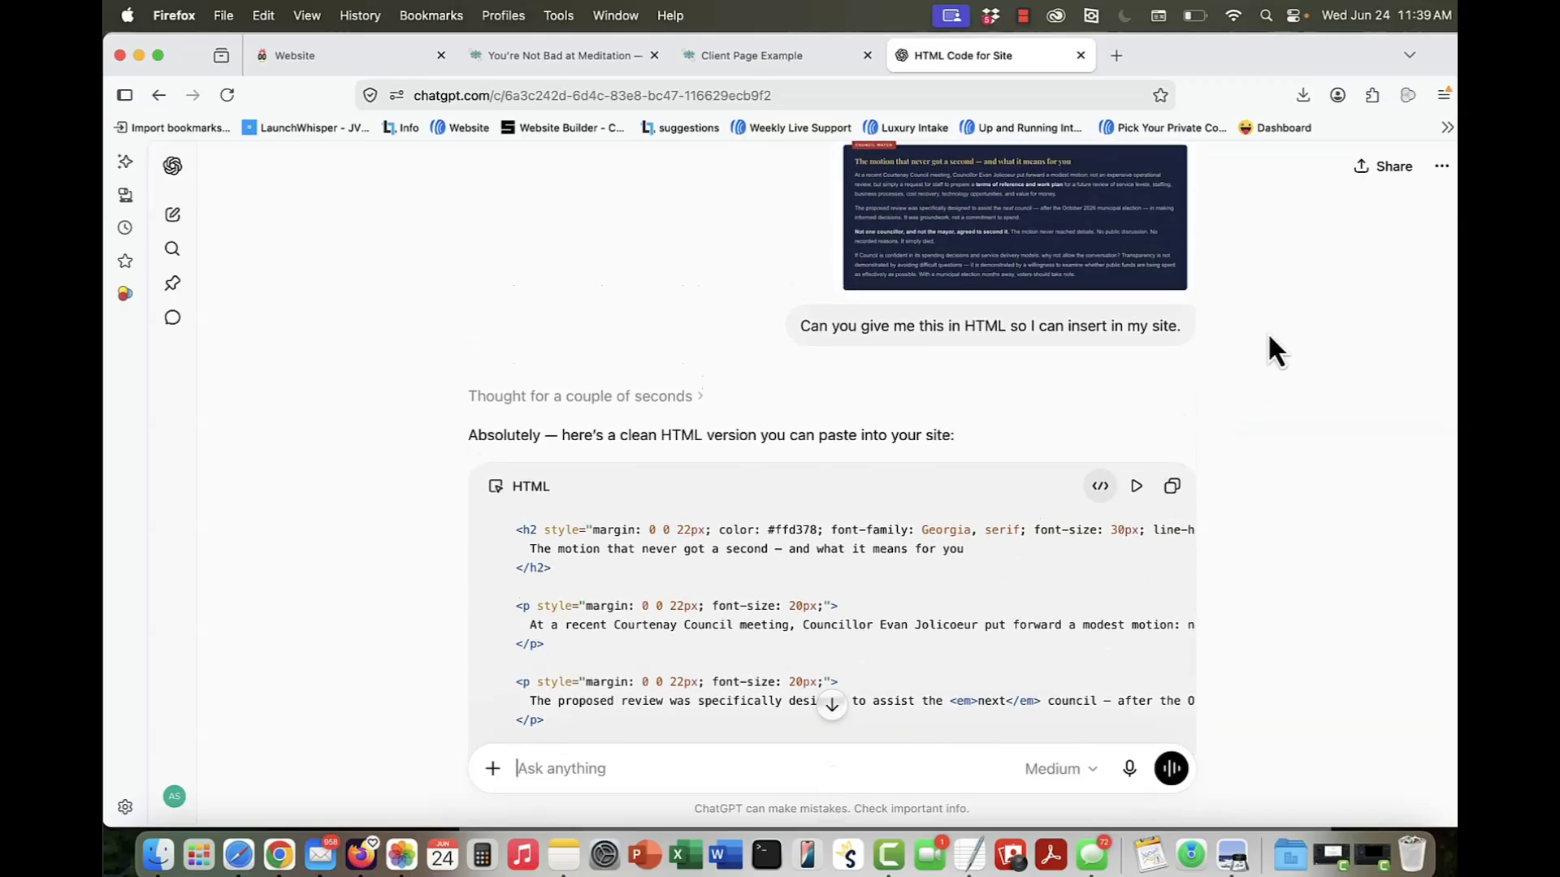
left_click(1172, 487)
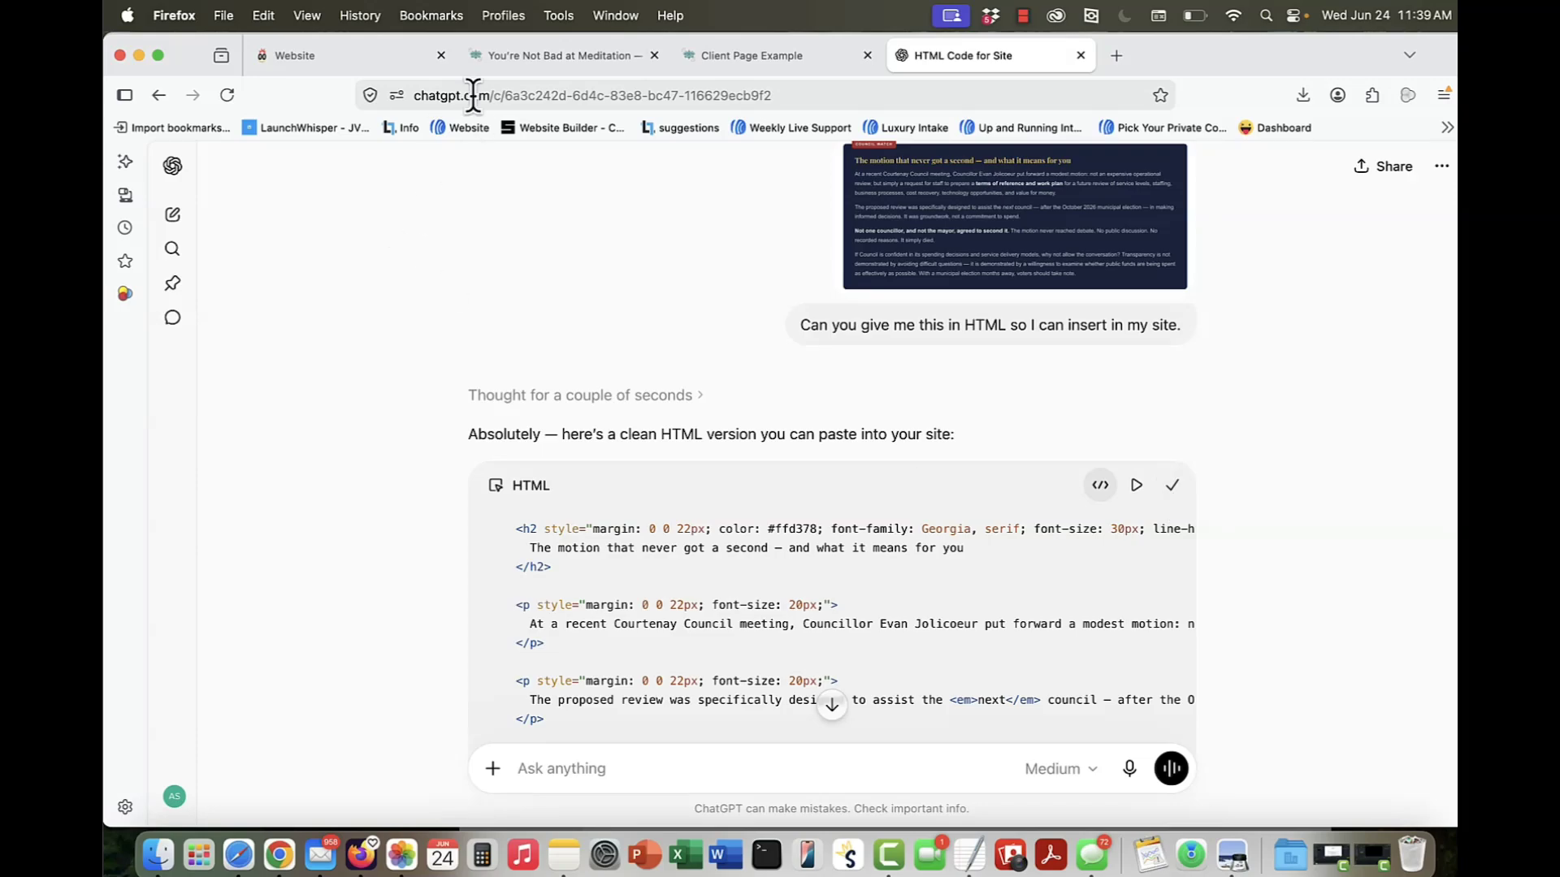
Step: Add an empty block above the footer of the fancy page and place a Code widget with the copied HTML in it
left_click(369, 57)
scroll(808, 585, "down", 5)
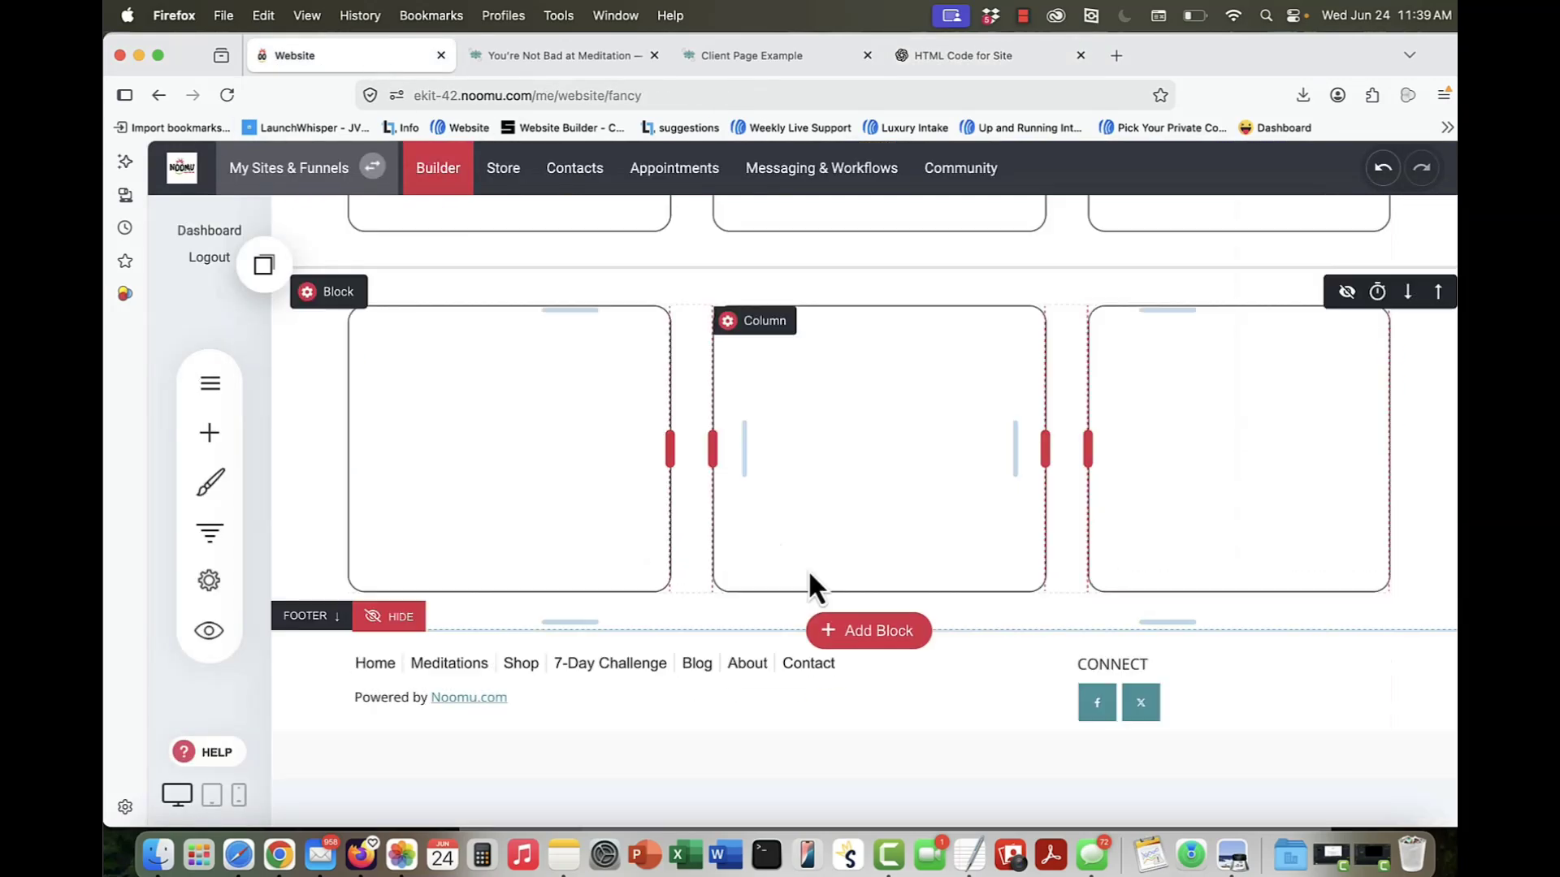
left_click(877, 638)
left_click(195, 442)
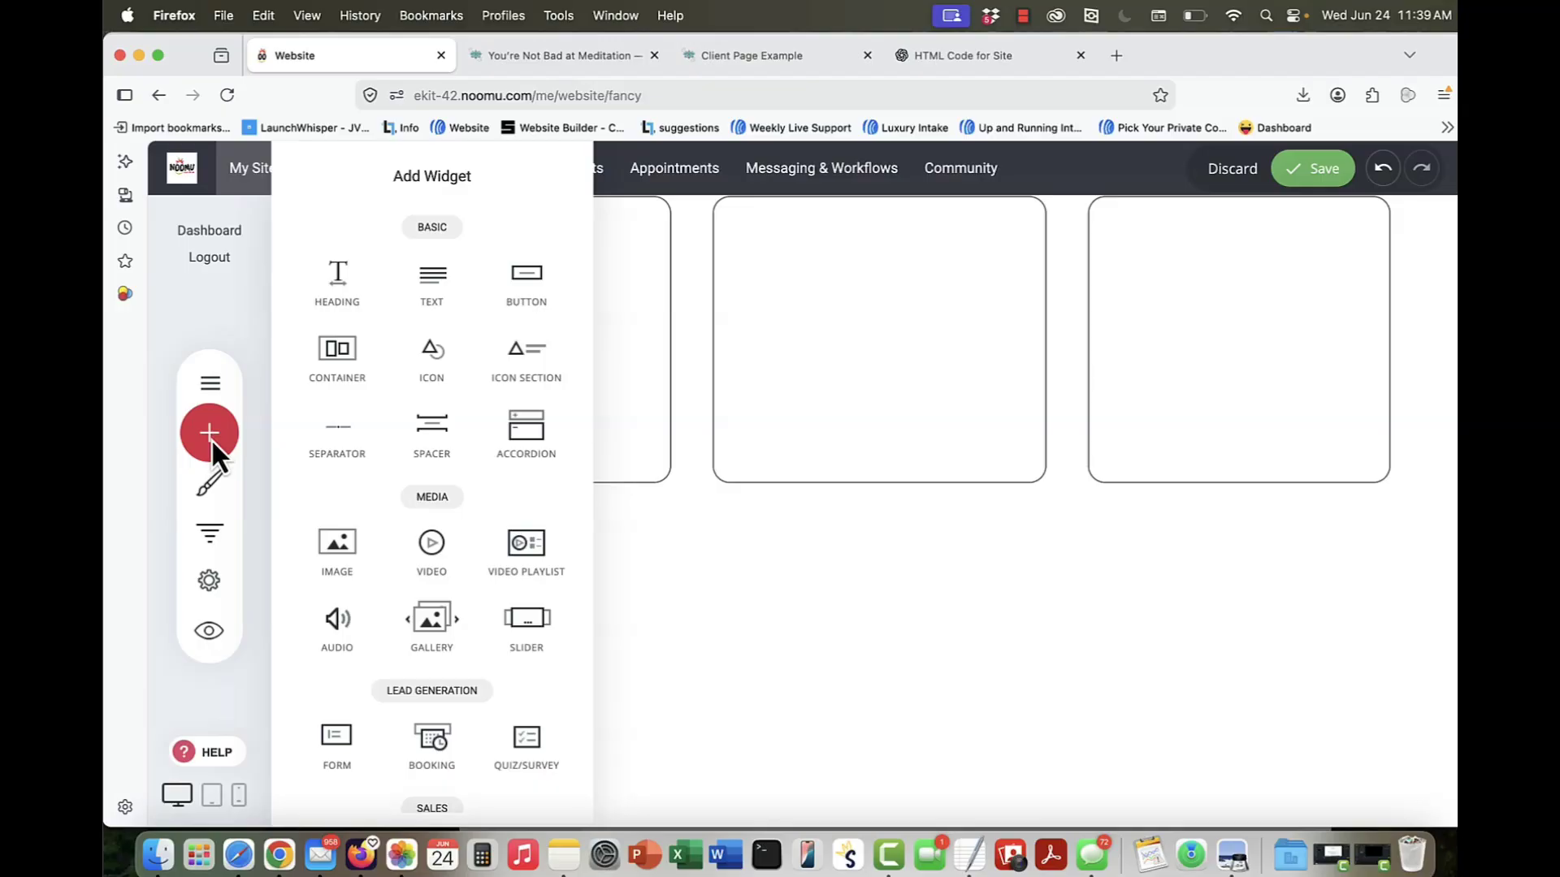
scroll(573, 539, "down", 10)
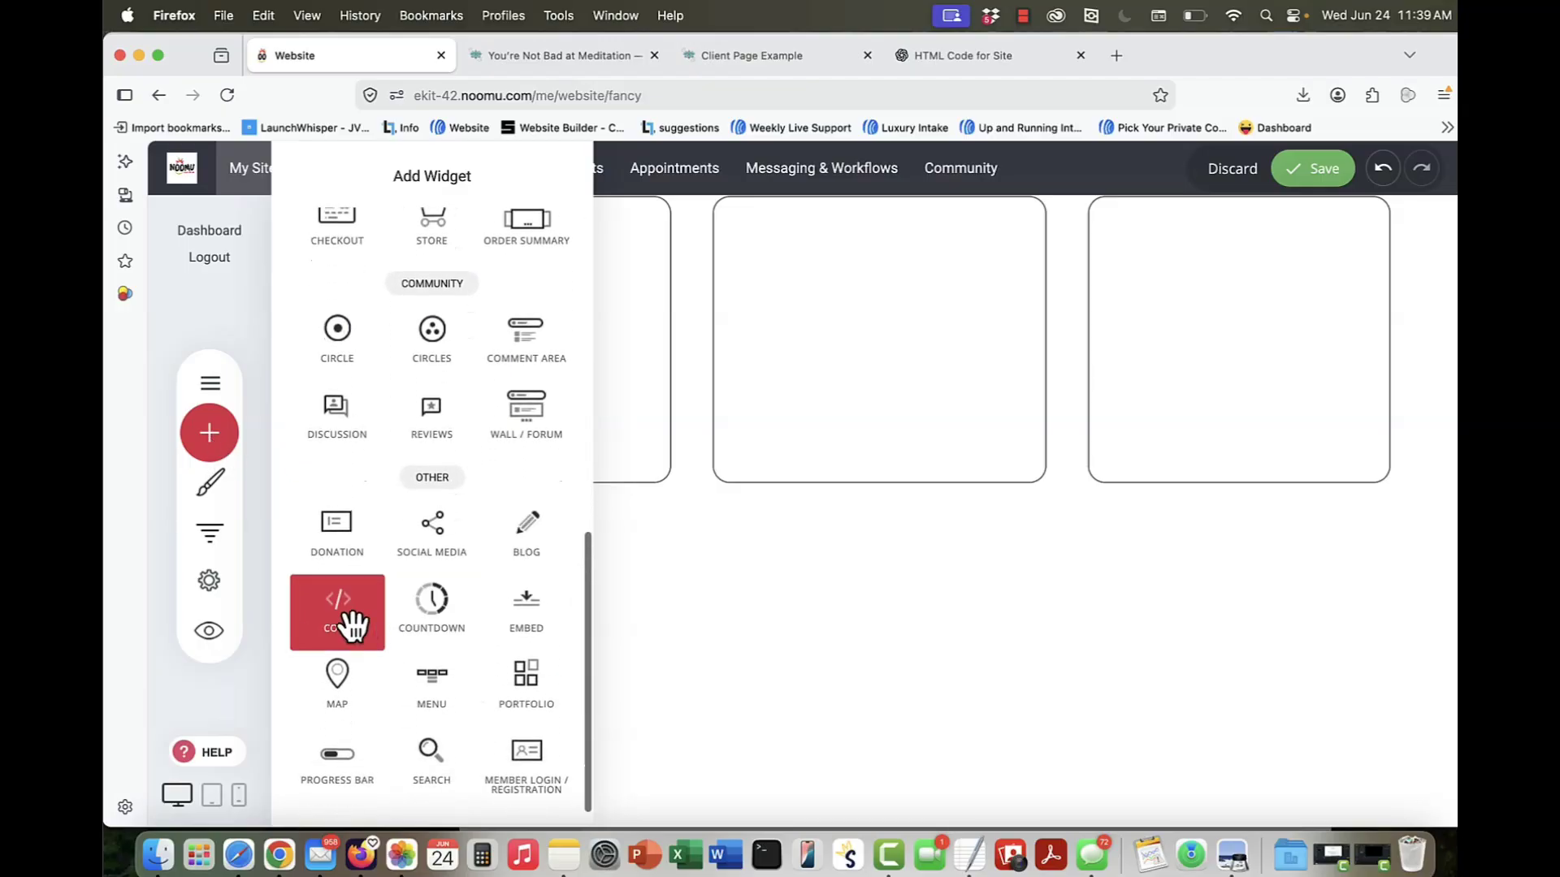
left_click_drag(341, 622, 721, 592)
scroll(898, 547, "down", 3)
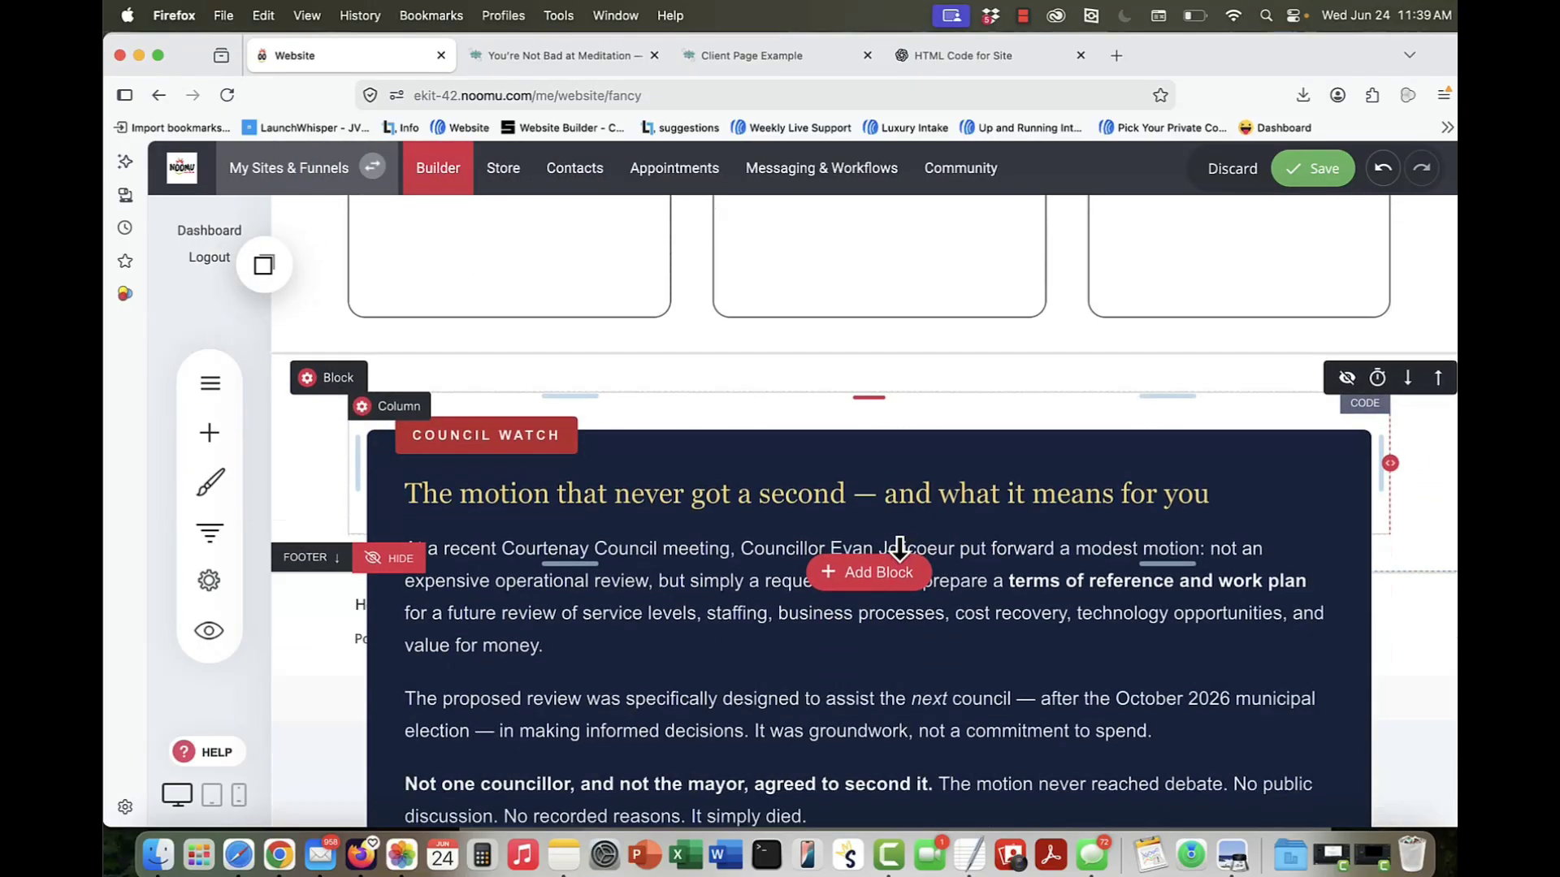
Step: Save the page and open its website preview to examine the Council Watch box
left_click(1314, 171)
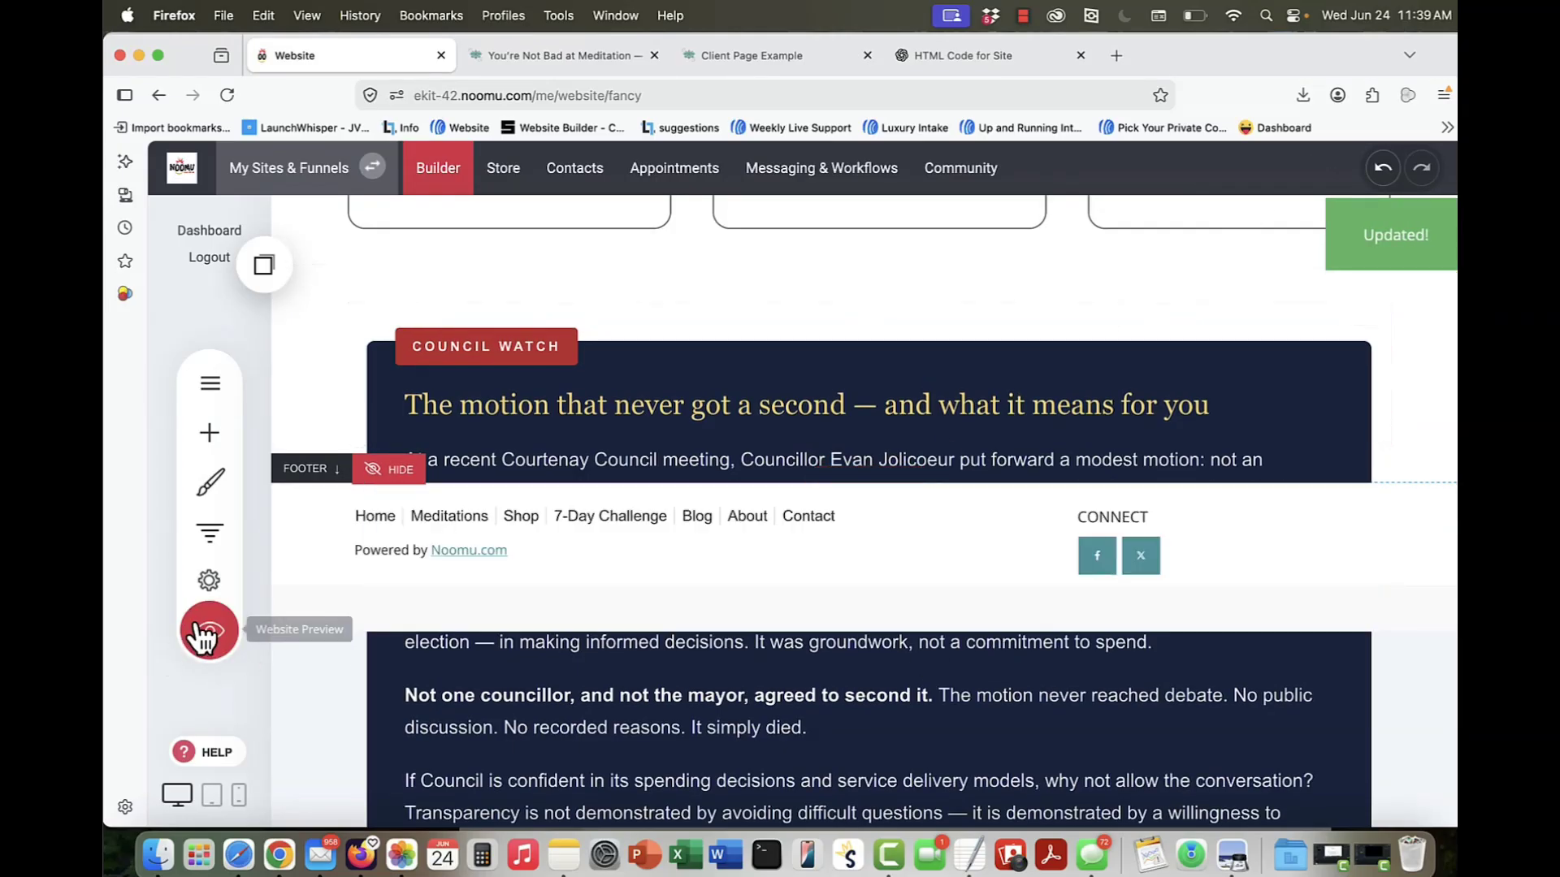
left_click(186, 645)
left_click(697, 203)
scroll(498, 618, "down", 20)
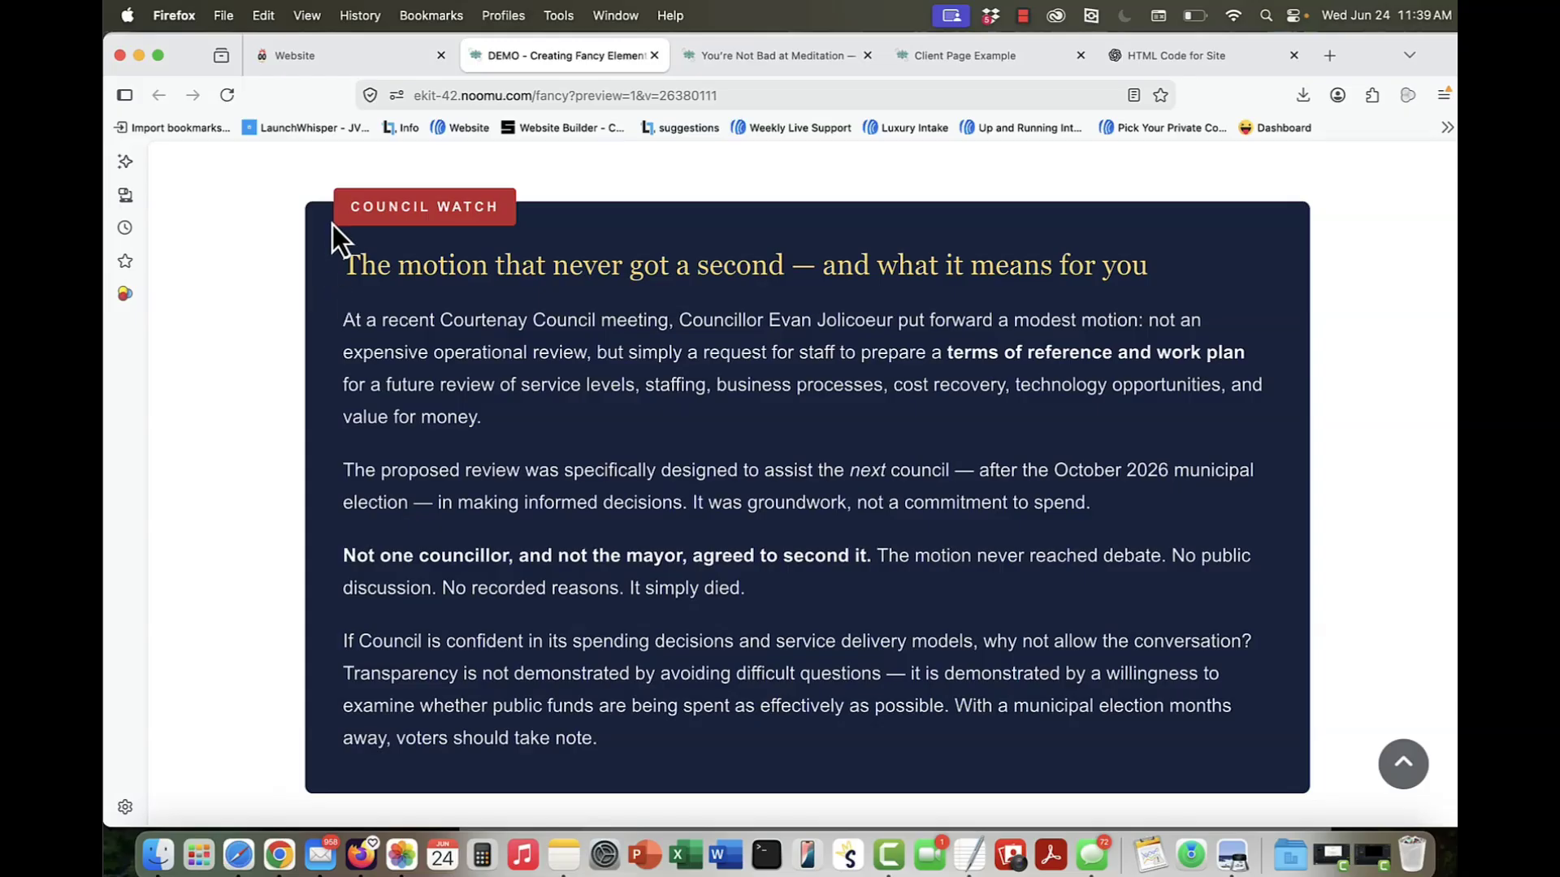
left_click_drag(334, 237, 1015, 689)
left_click(1015, 689)
Step: Dictate and send a ChatGPT request for three boxes across the page, dark blue with yellow borders, each with an icon, title and short description
key("ctrl+shift+Tab")
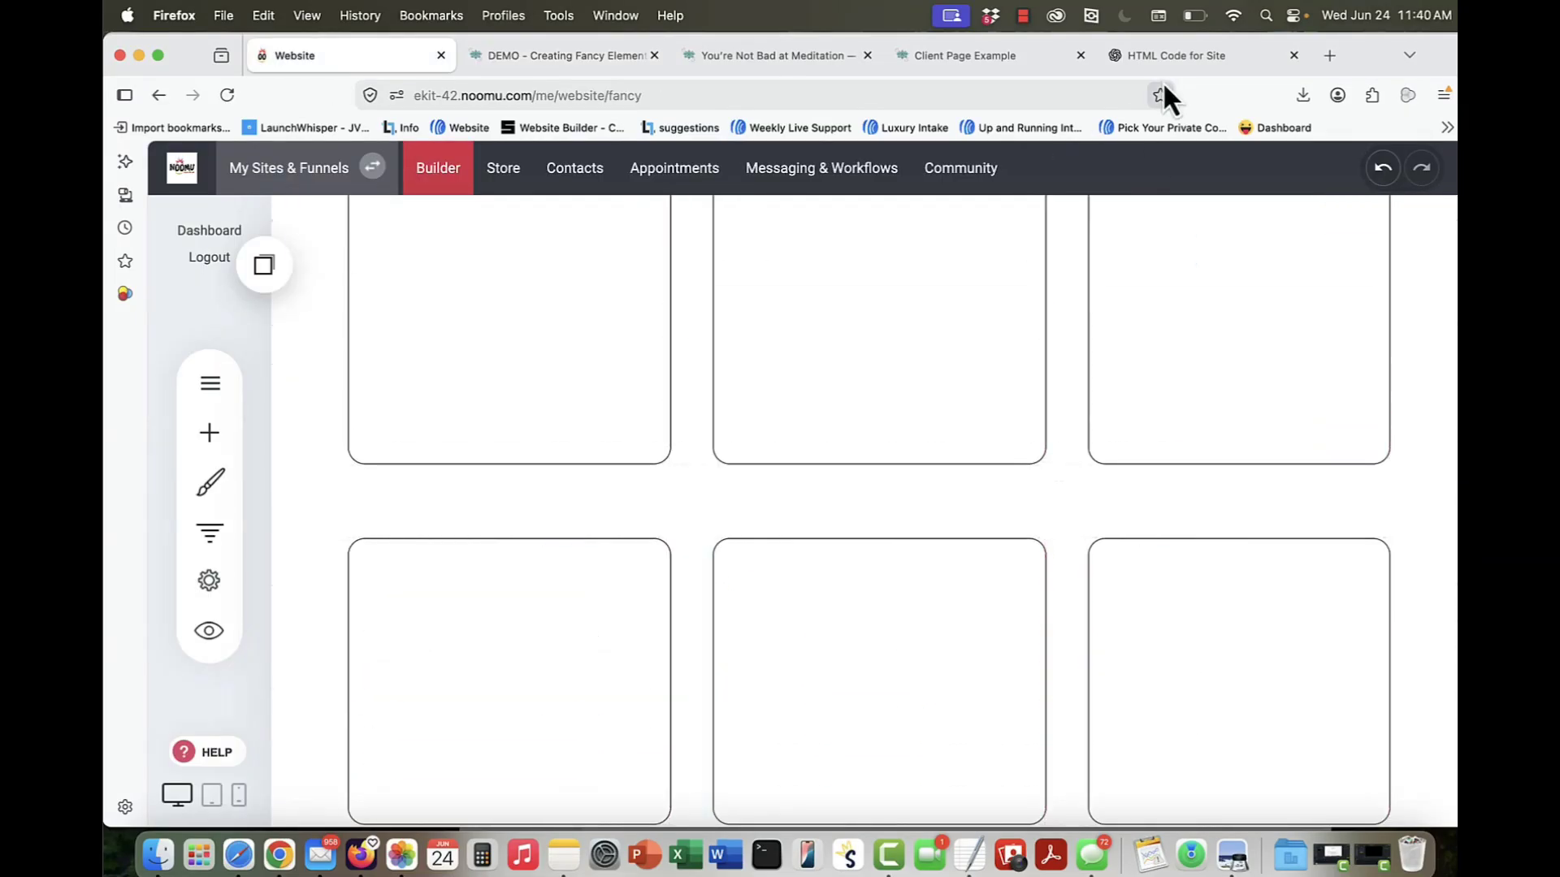
left_click(1162, 53)
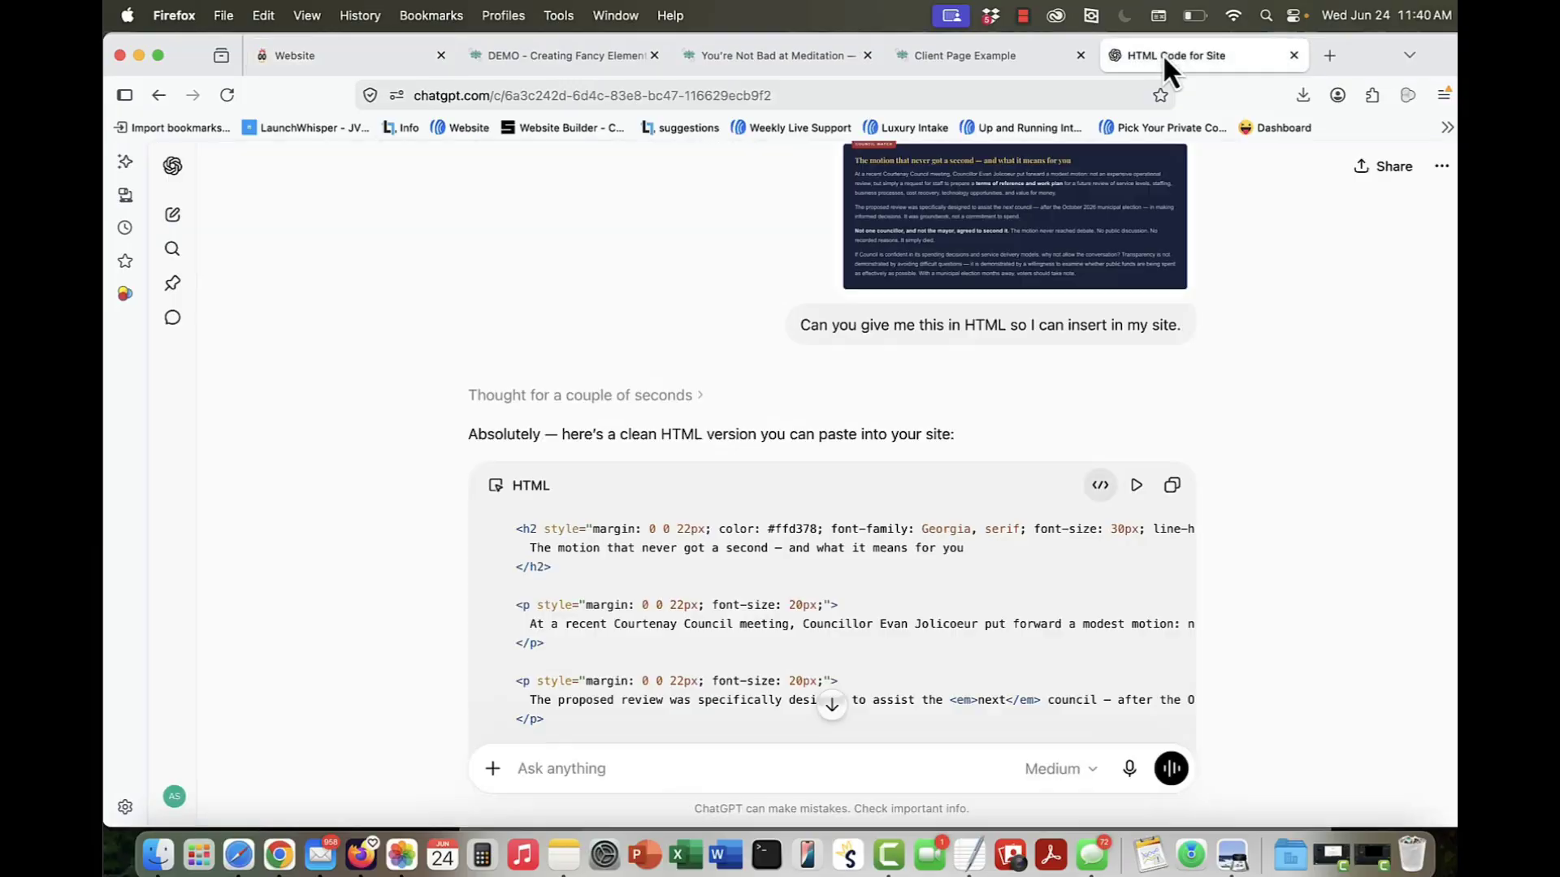
left_click(1130, 772)
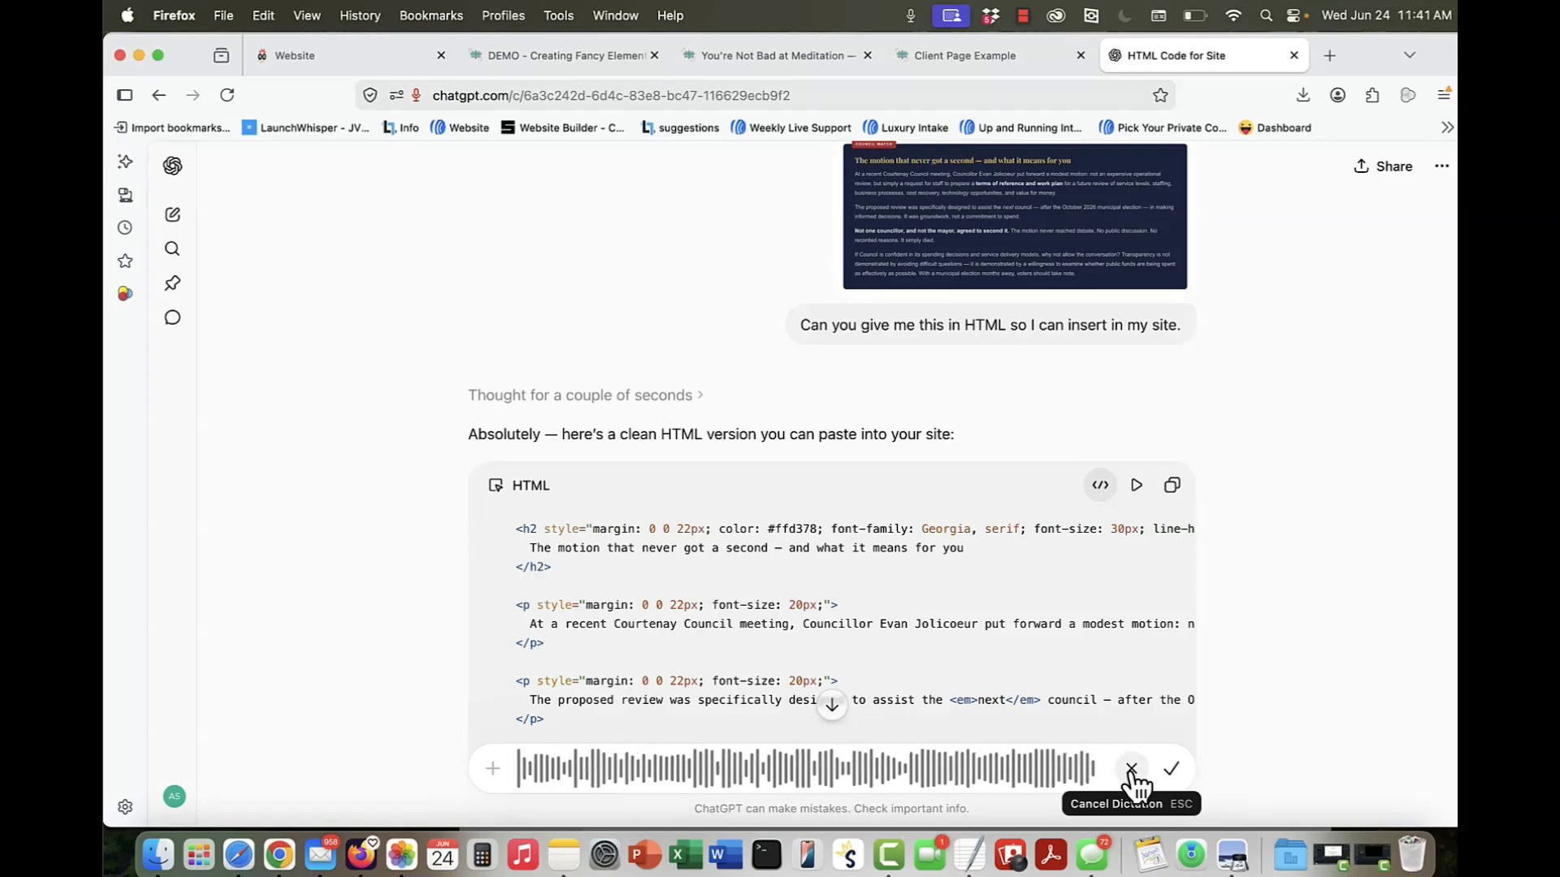
left_click(1171, 768)
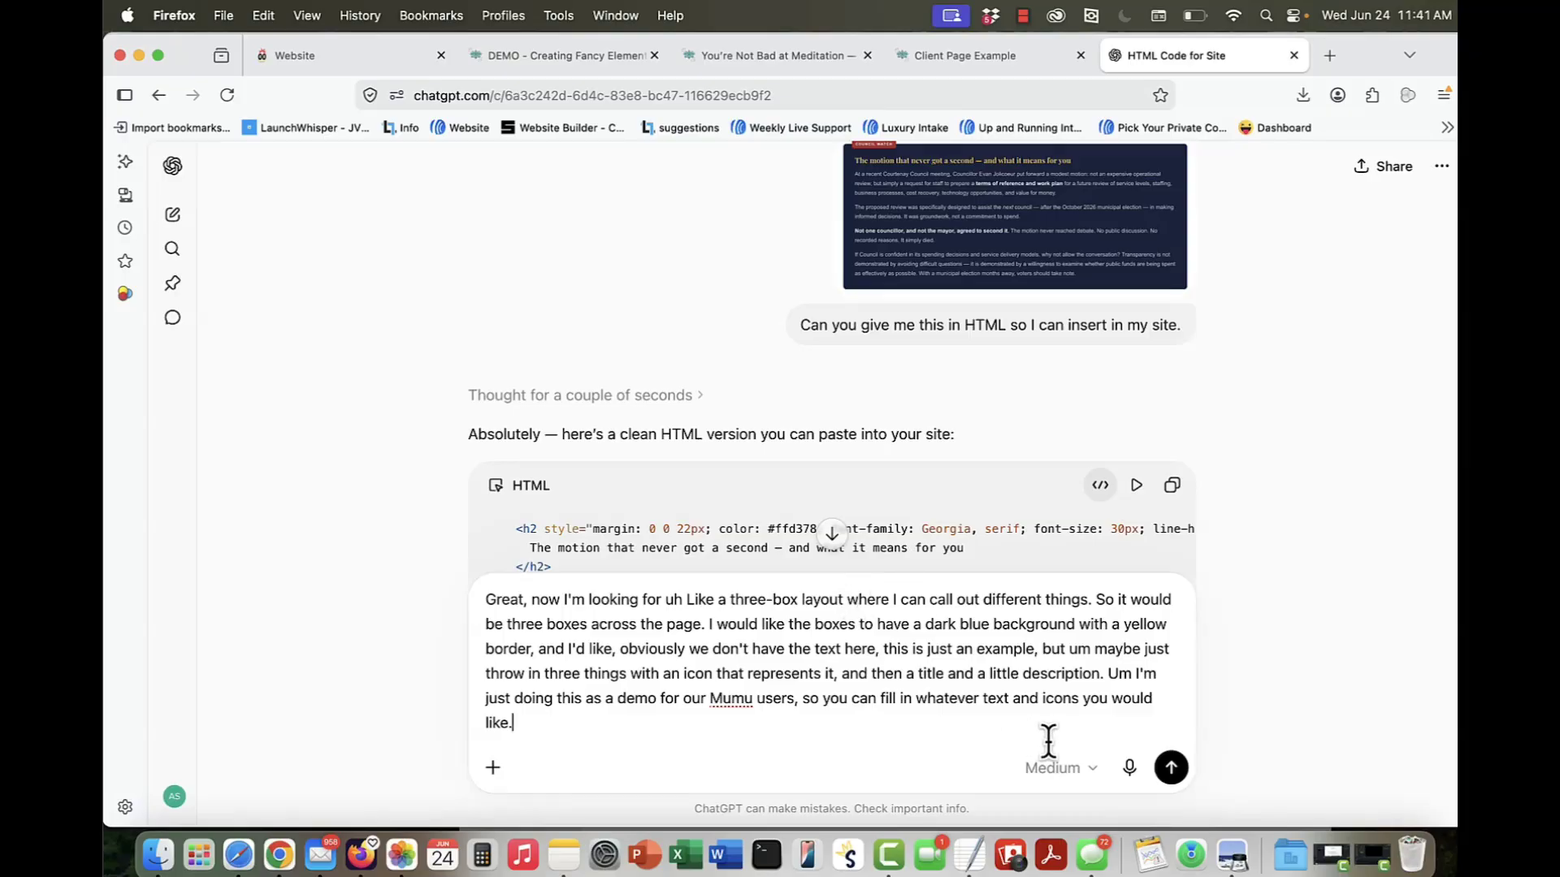
left_click(1175, 771)
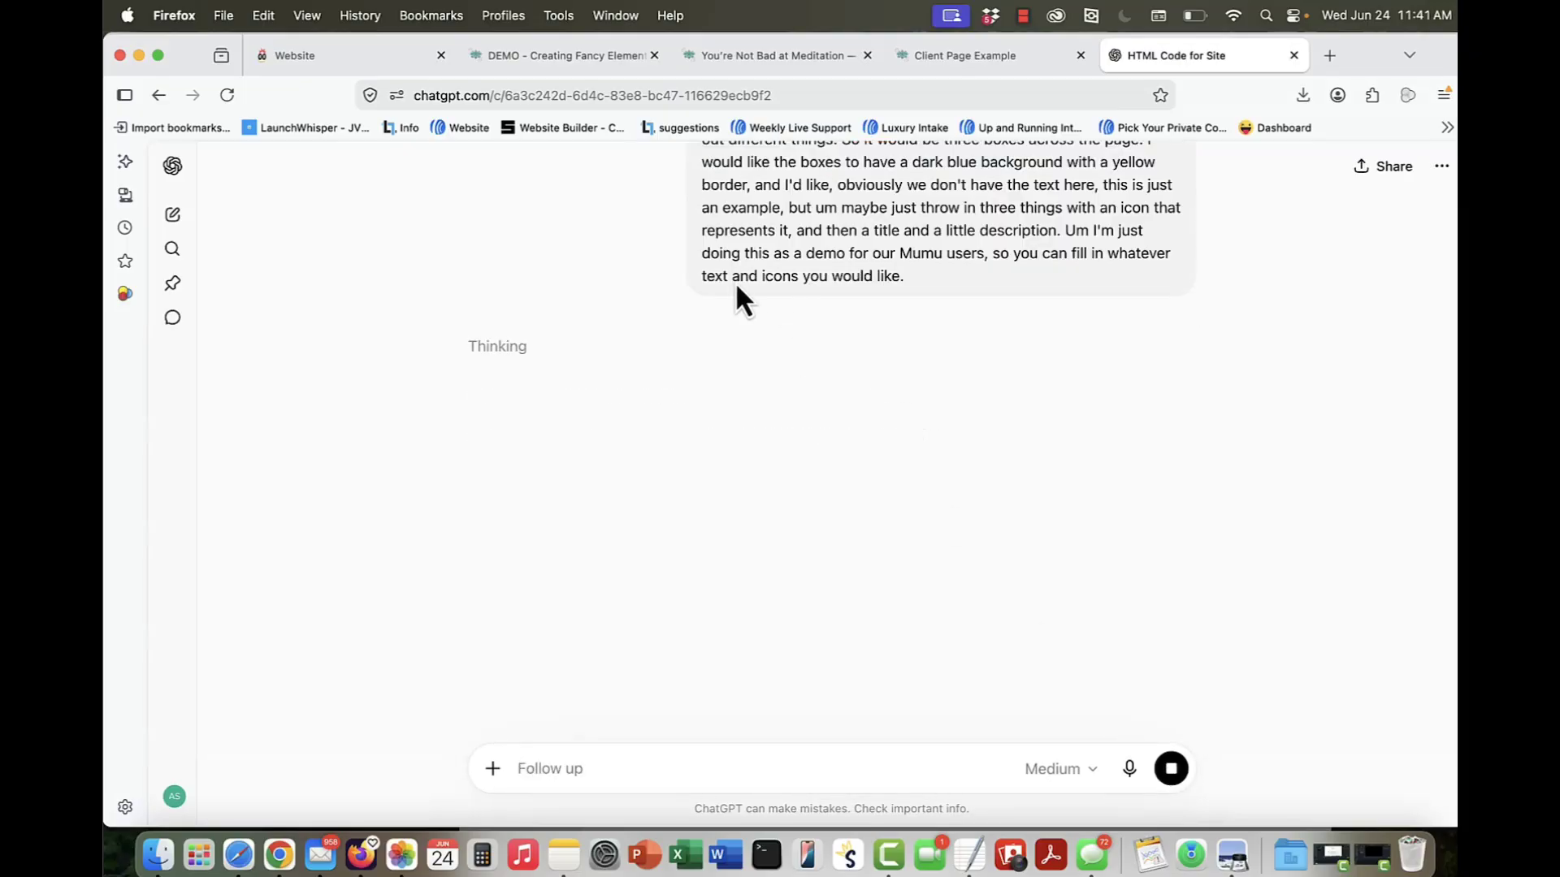
Step: Add an empty block between the Council Watch block and the footer on the fancy page, then save and reload the page
key("ctrl+Tab")
scroll(606, 309, "down", 3)
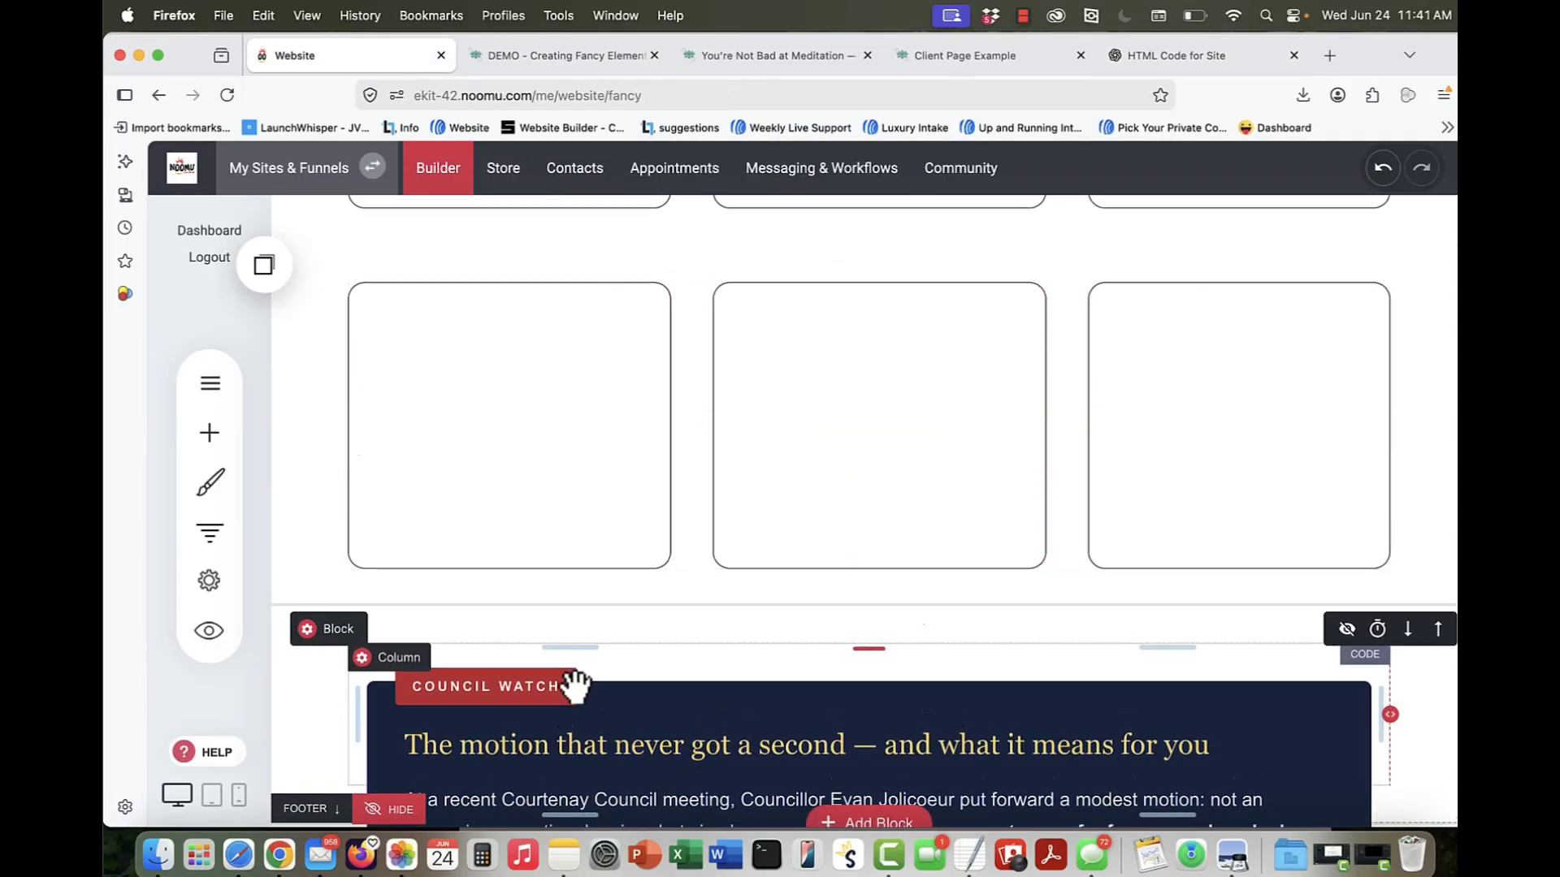
scroll(575, 682, "down", 5)
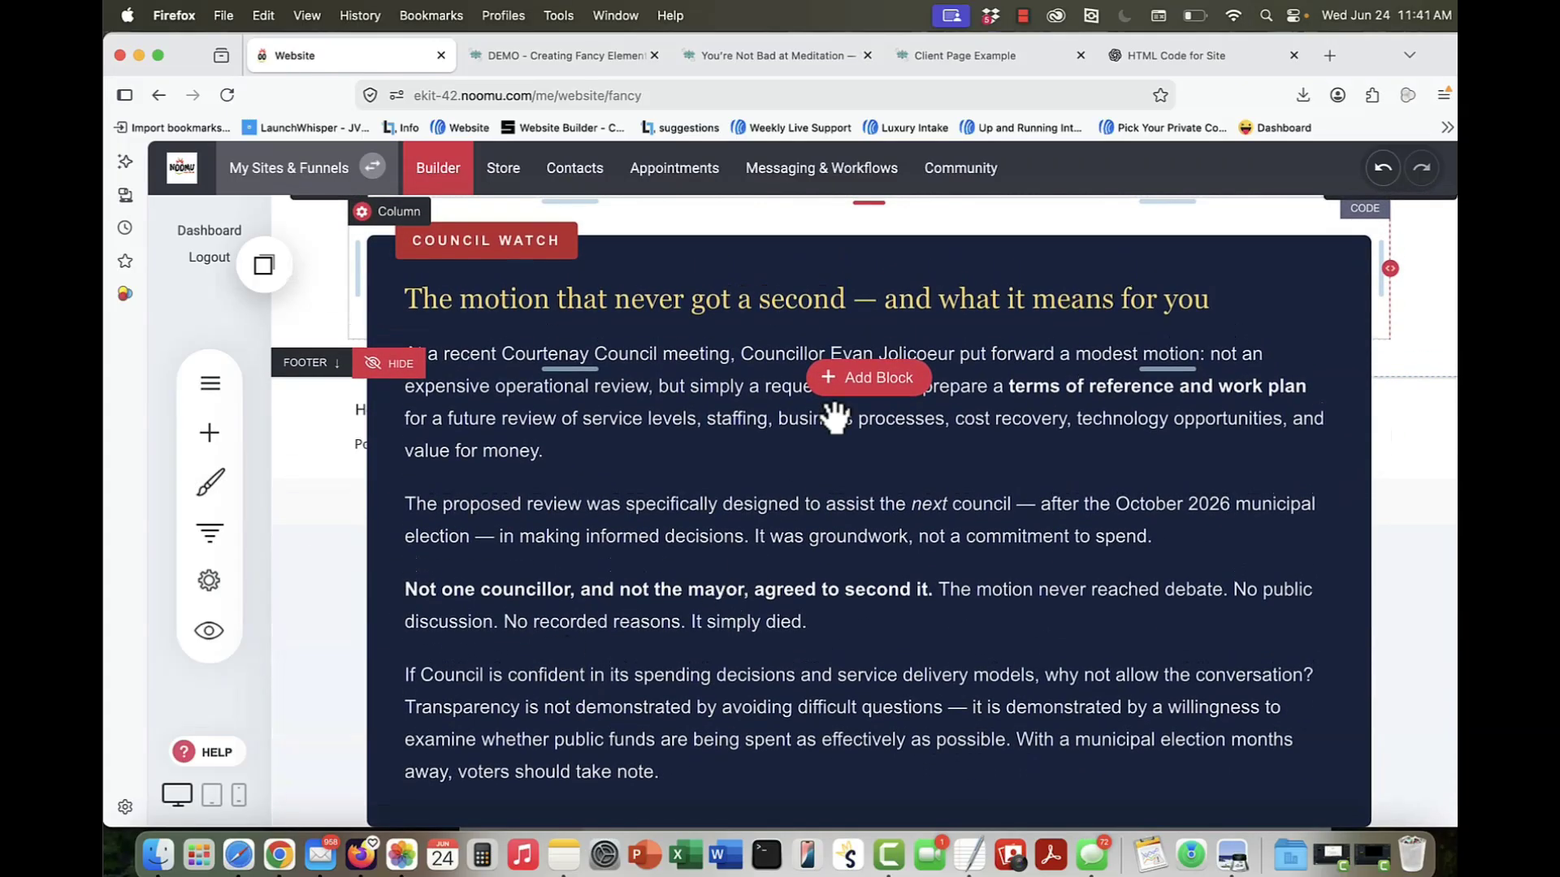
left_click(857, 382)
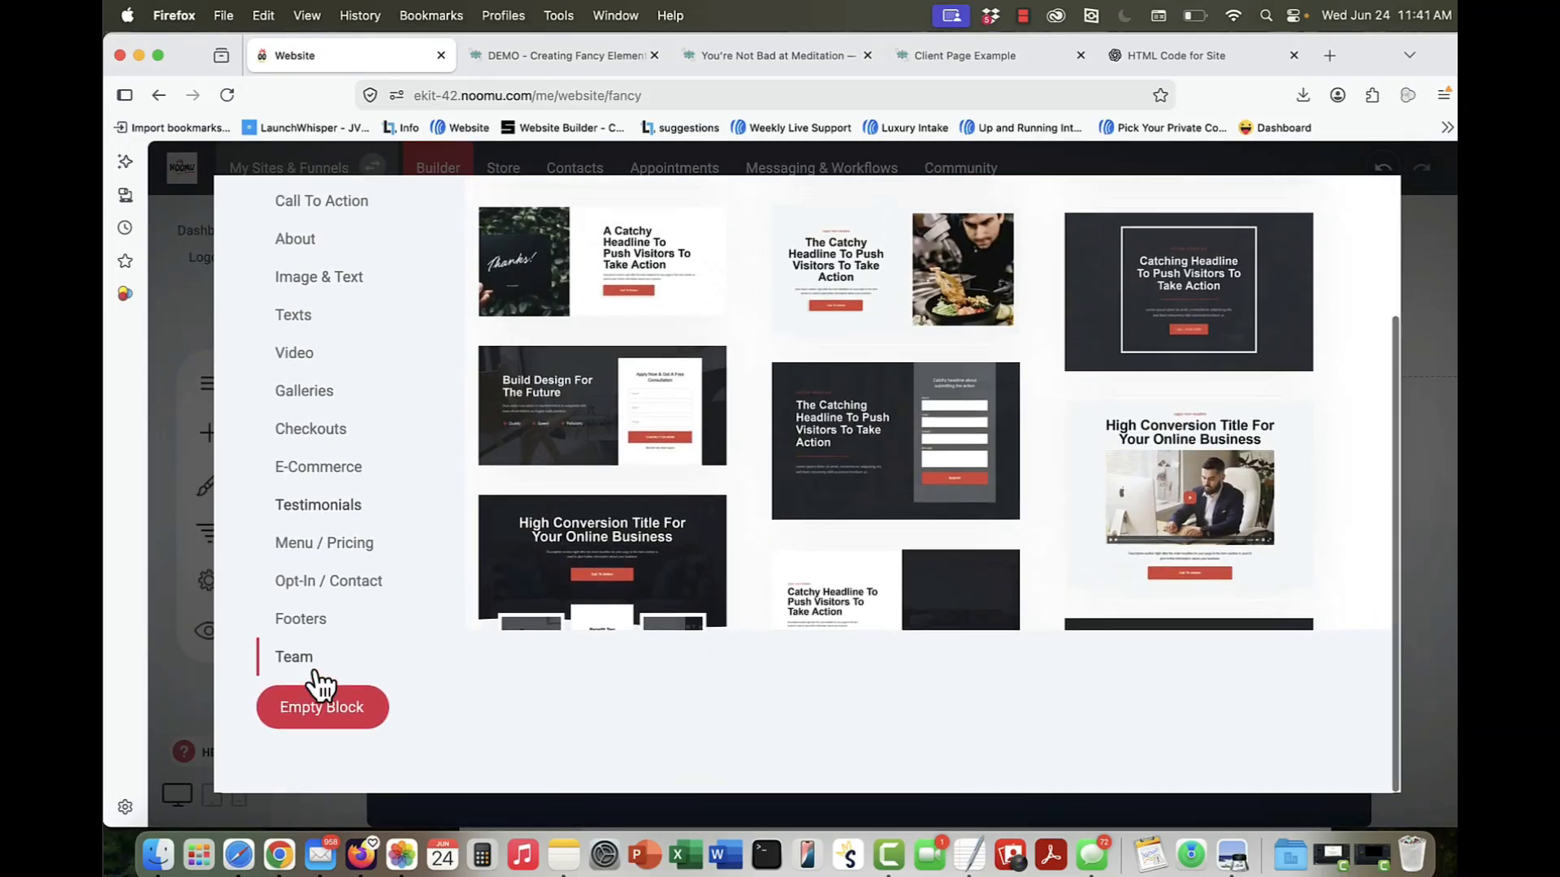
left_click(313, 714)
scroll(725, 585, "down", 6)
scroll(726, 599, "up", 2)
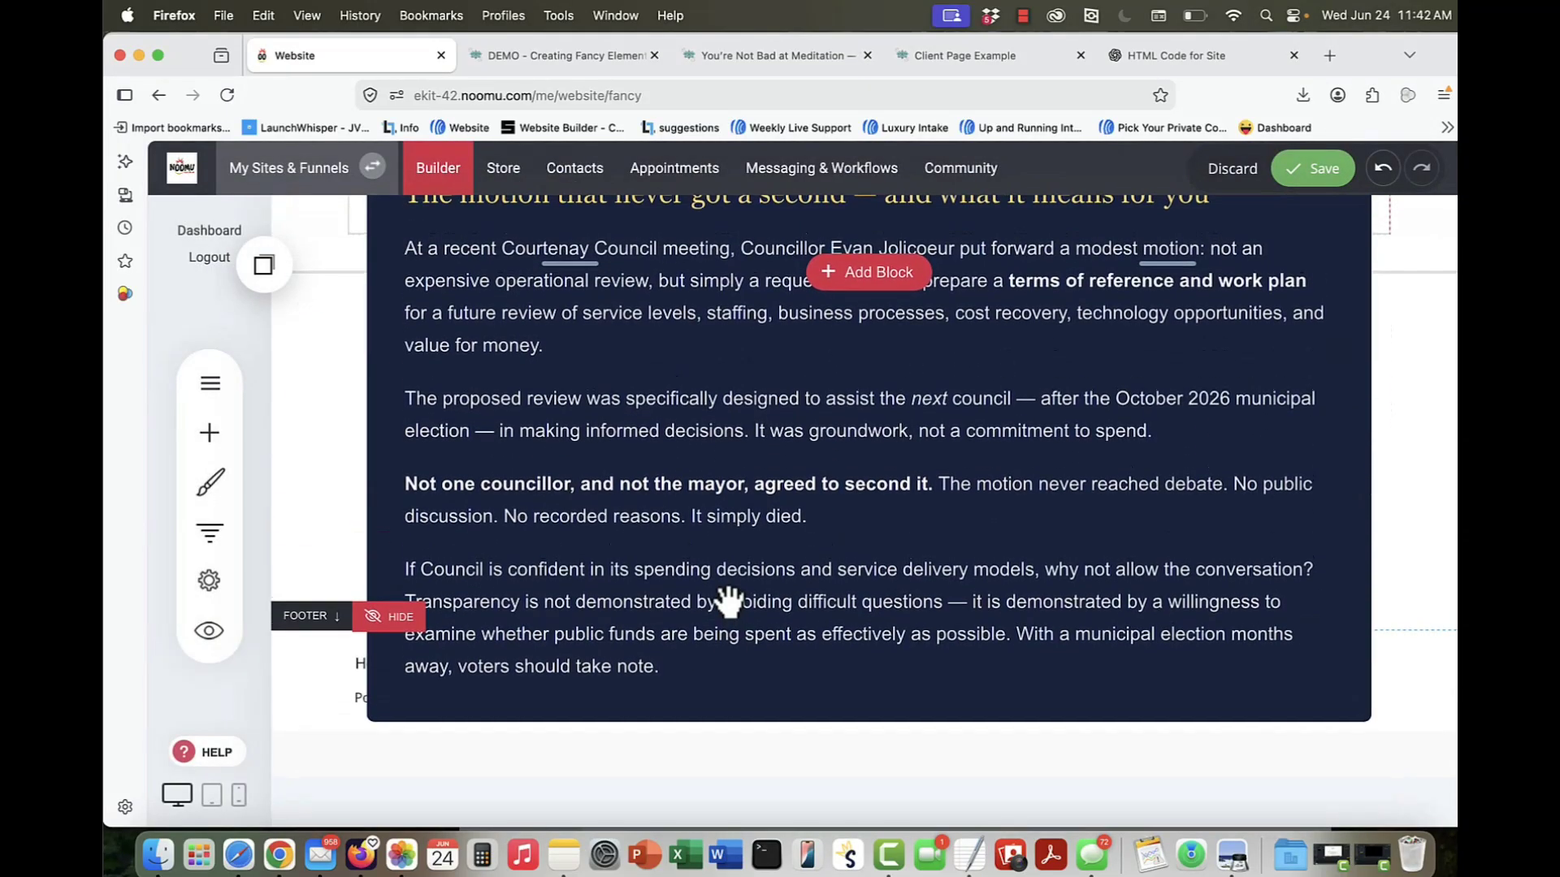
left_click(1310, 173)
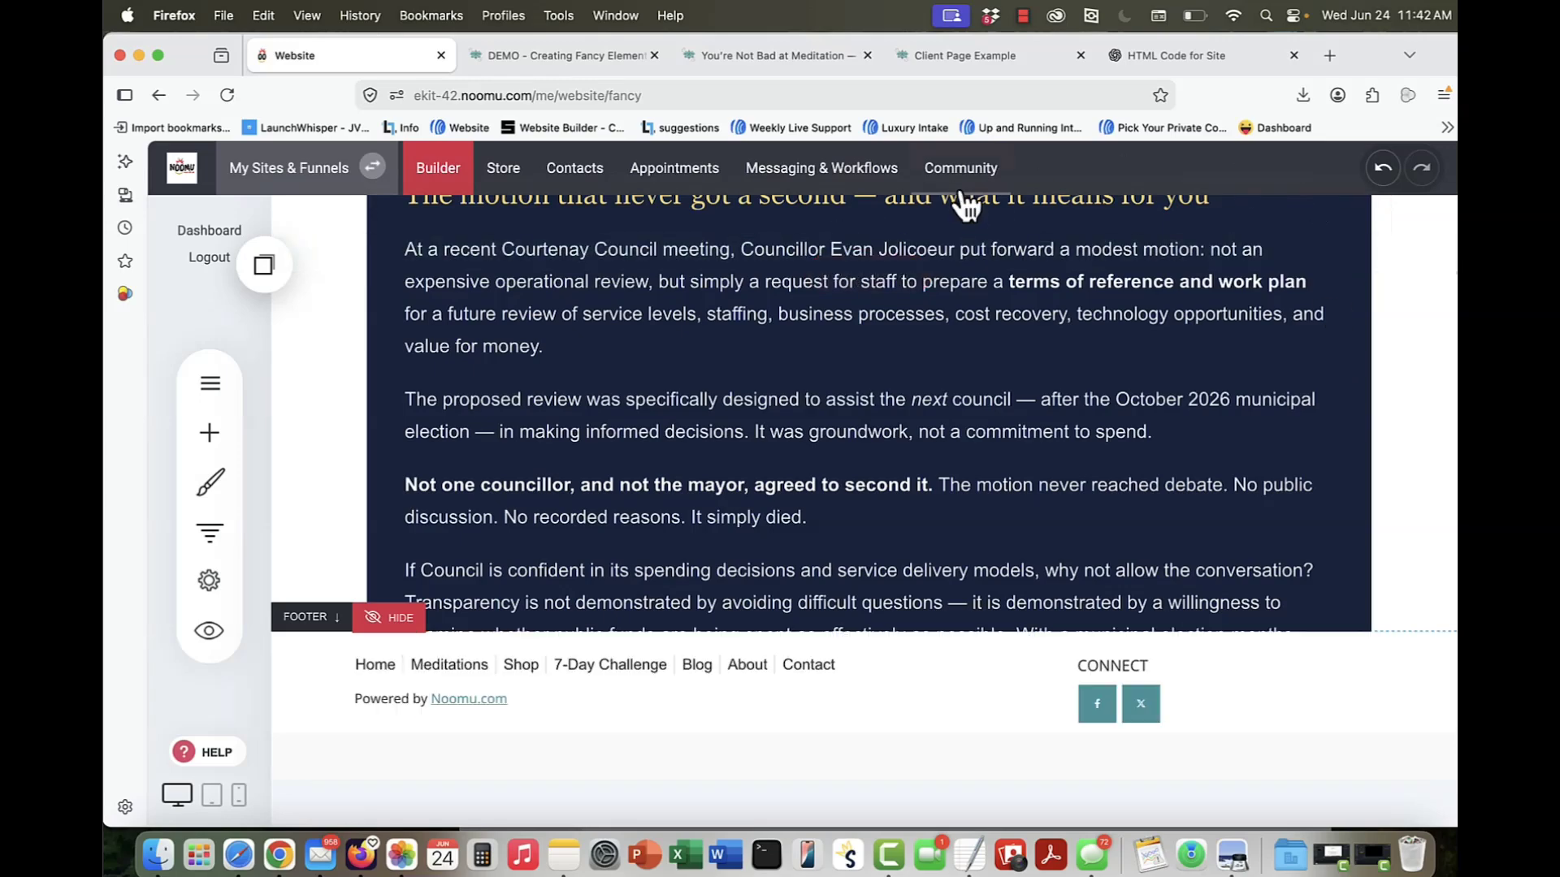
left_click(598, 107)
key("Return")
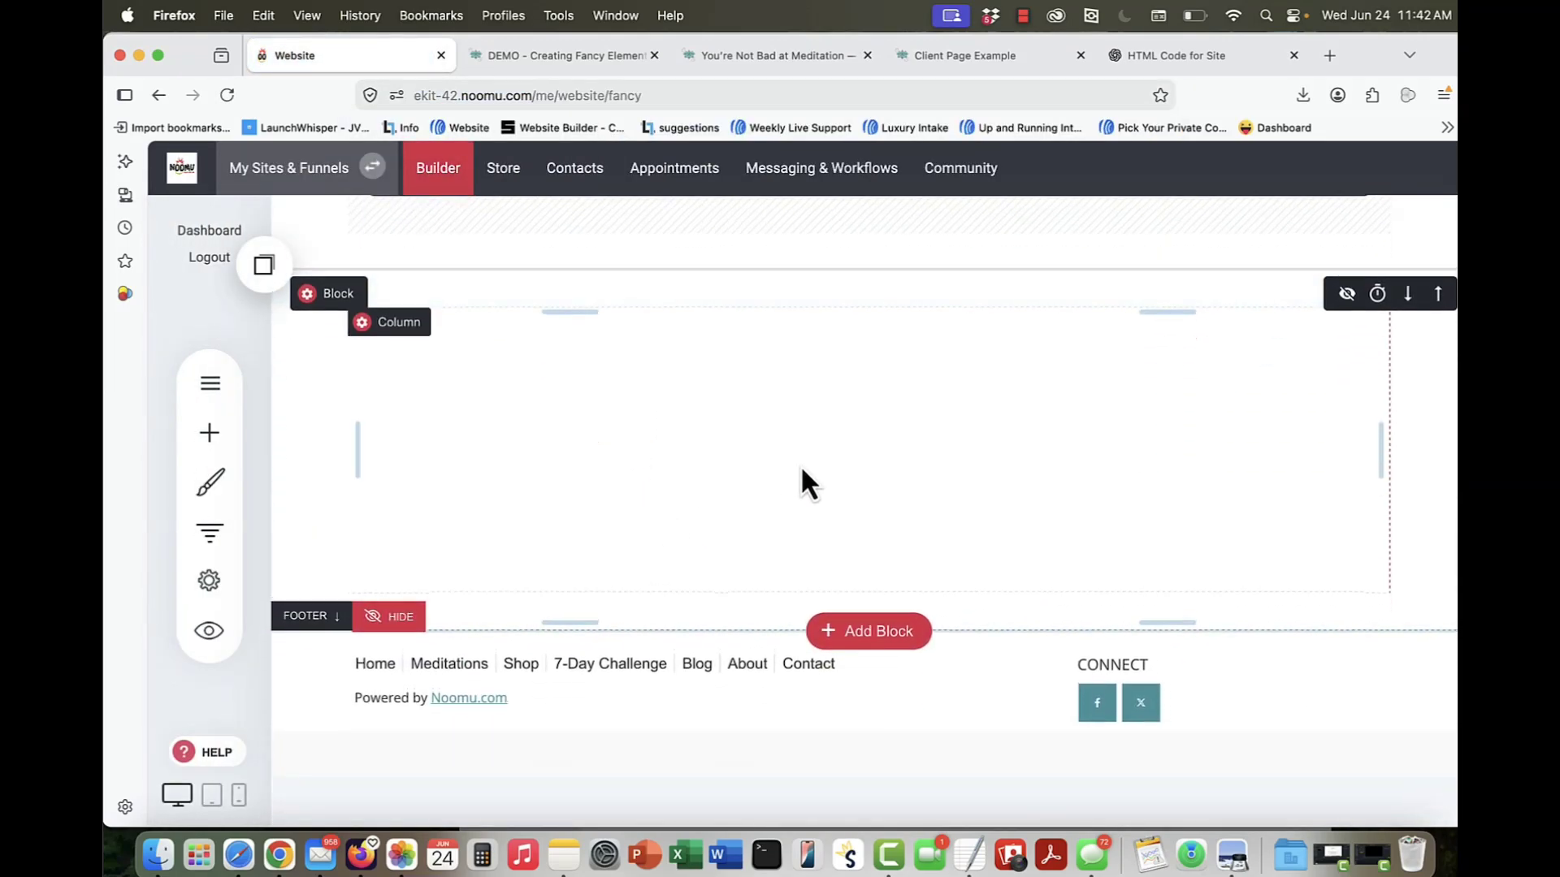
Step: Place a Code widget in the empty block above the footer, insert the copied three-box HTML and save the page
left_click(214, 439)
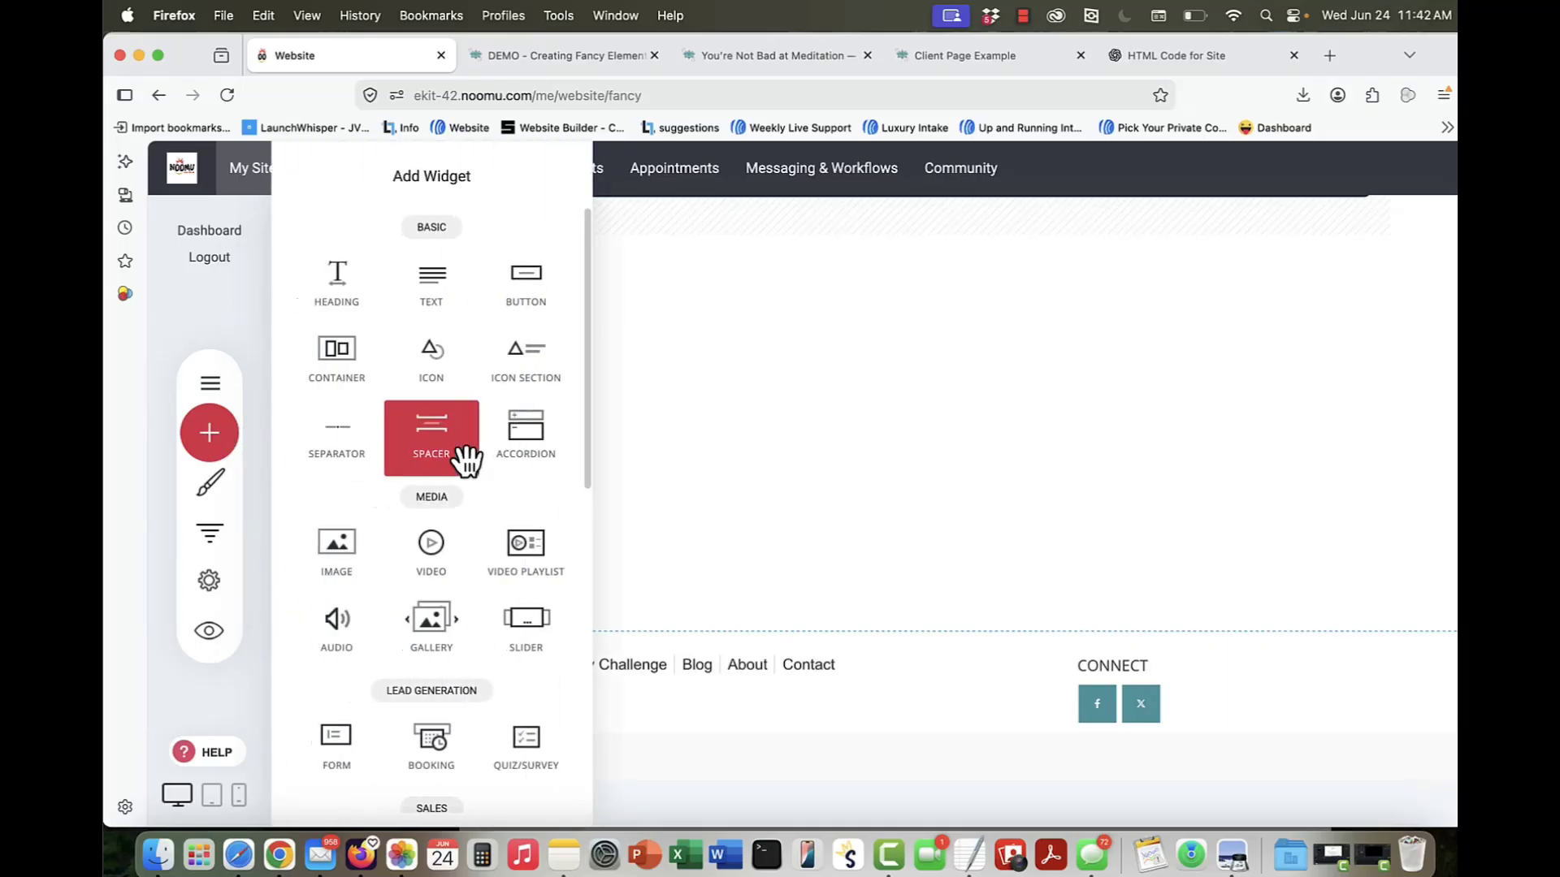
scroll(463, 453, "down", 10)
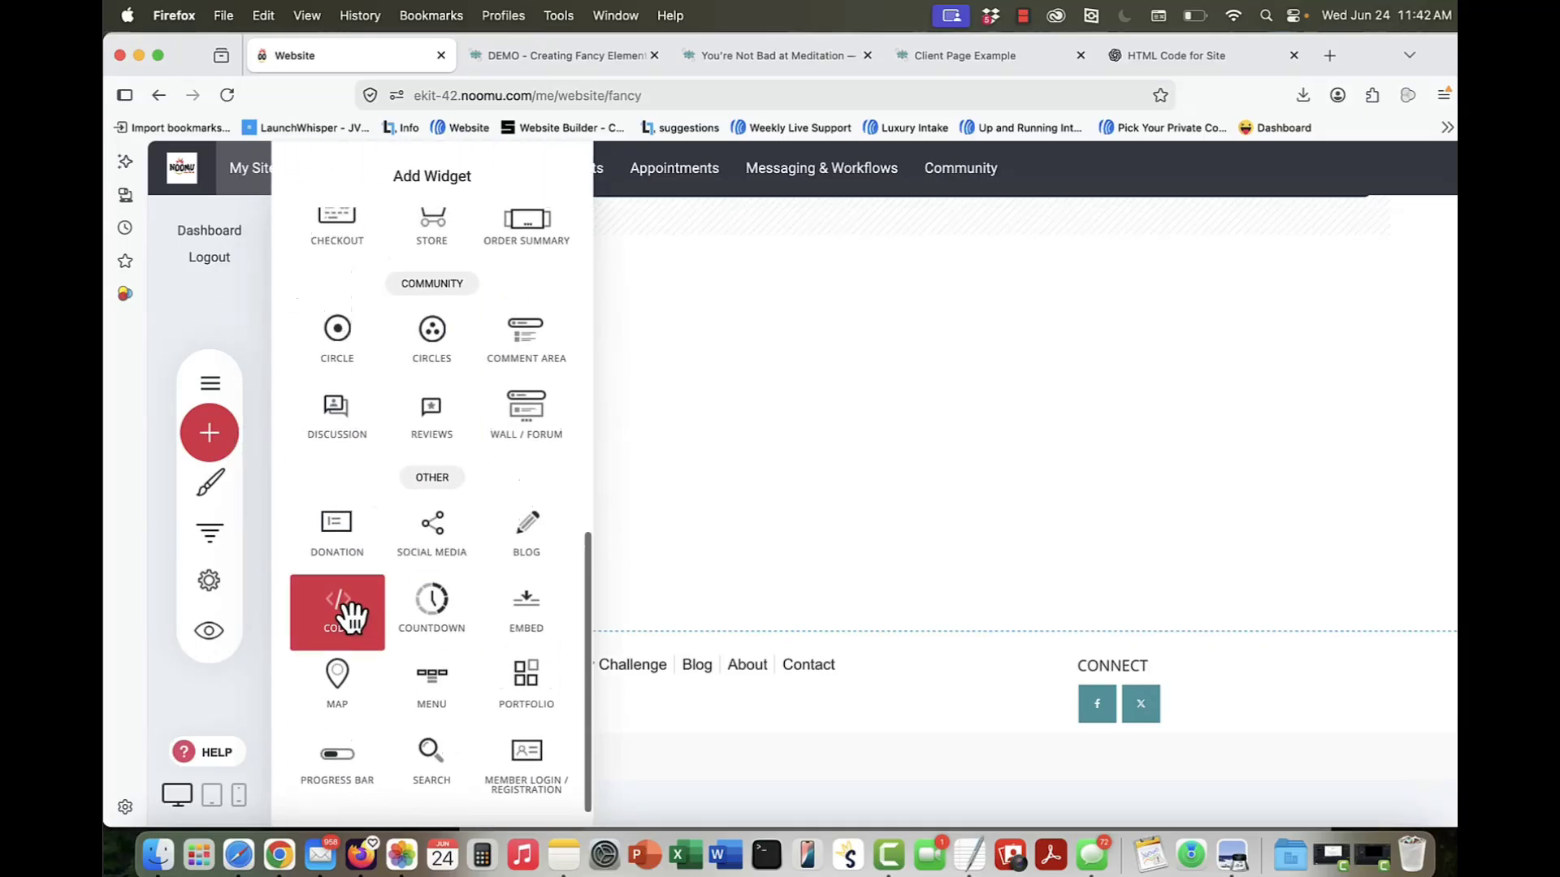
left_click_drag(353, 617, 916, 364)
left_click(820, 468)
key("super+v")
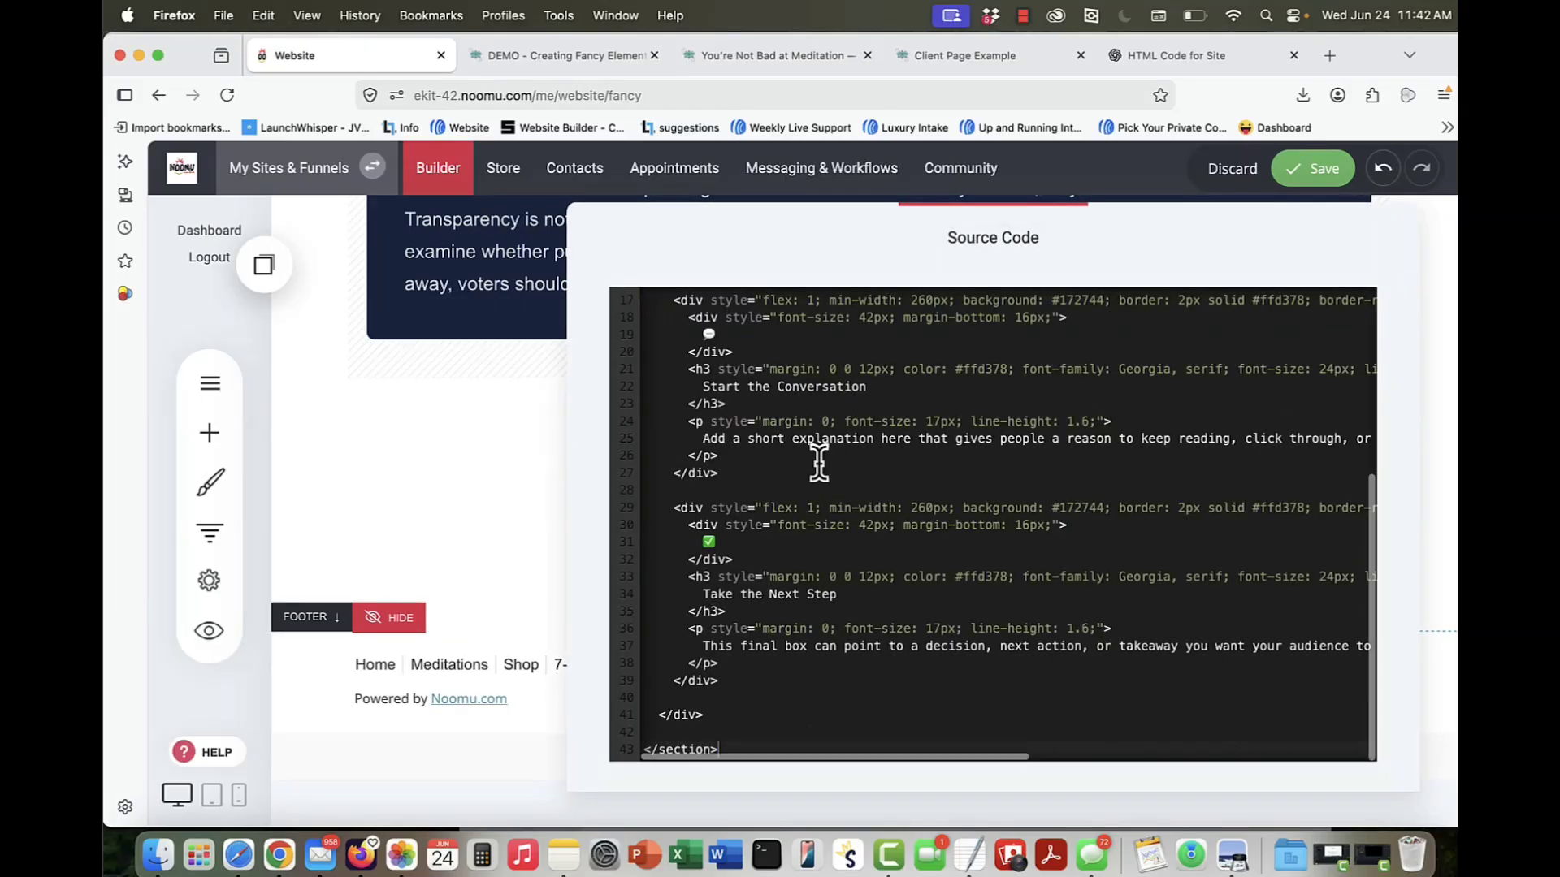
left_click(519, 496)
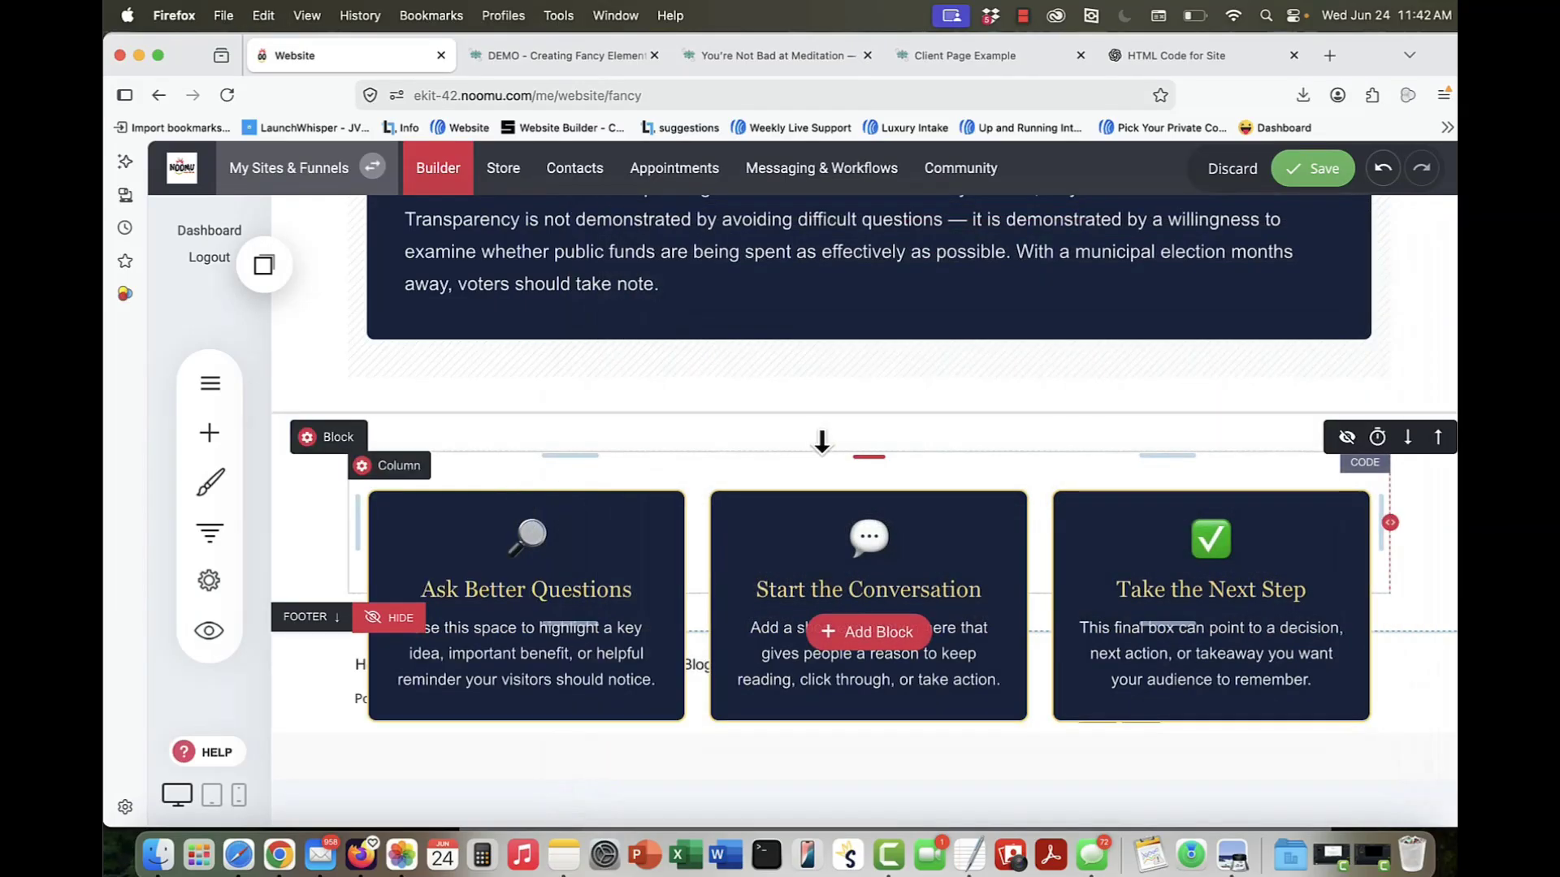
left_click(1311, 168)
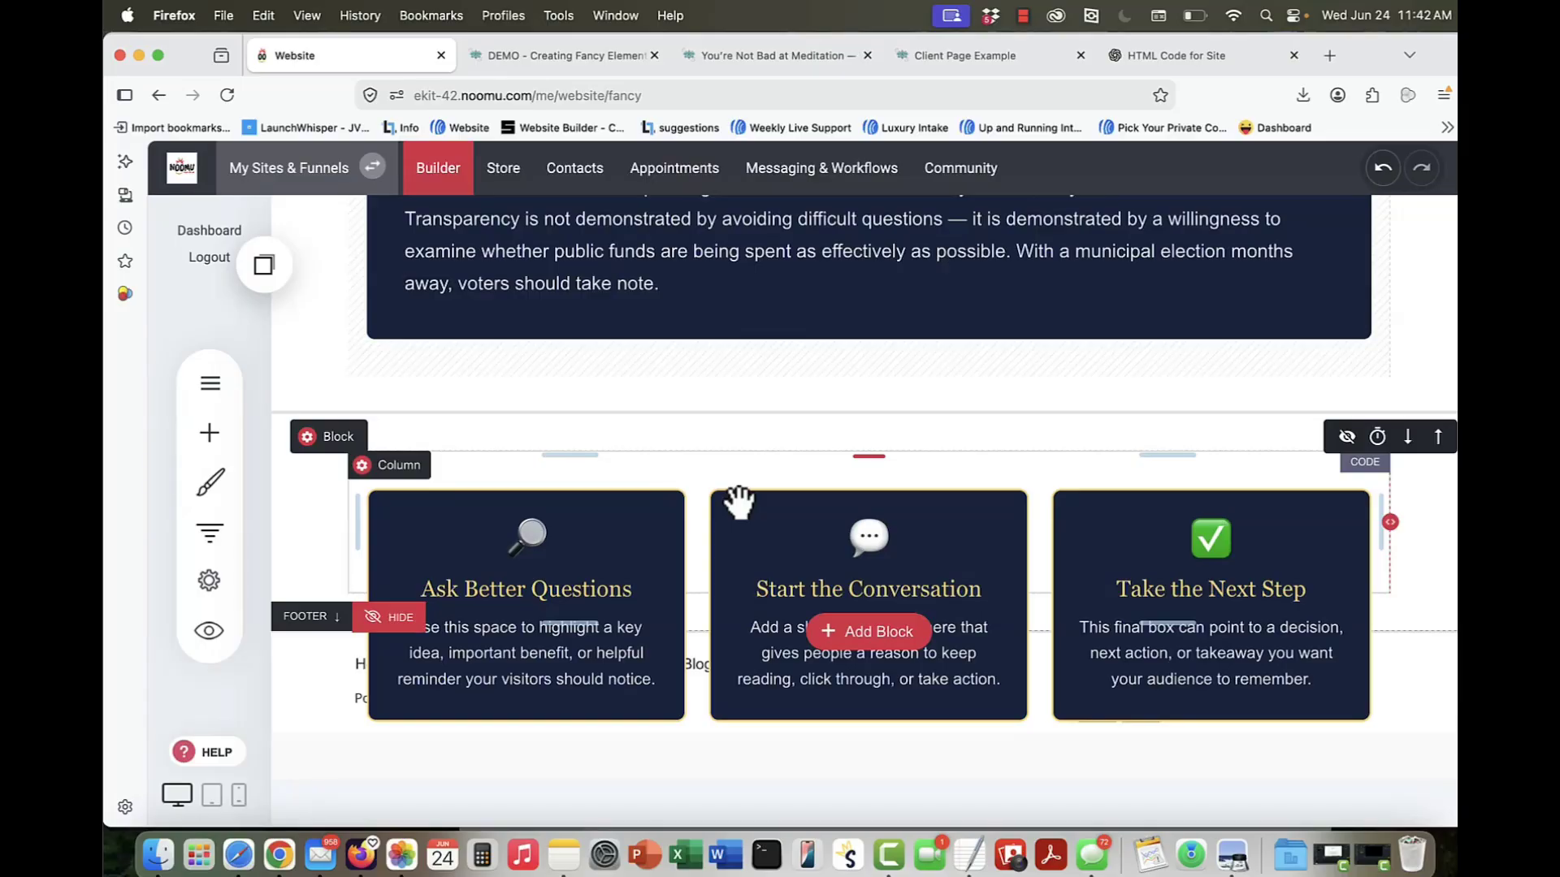
Step: Open the source code of the three-box Code widget and examine where each box's icon, title and description are written
scroll(739, 503, "up", 2)
scroll(739, 503, "down", 2)
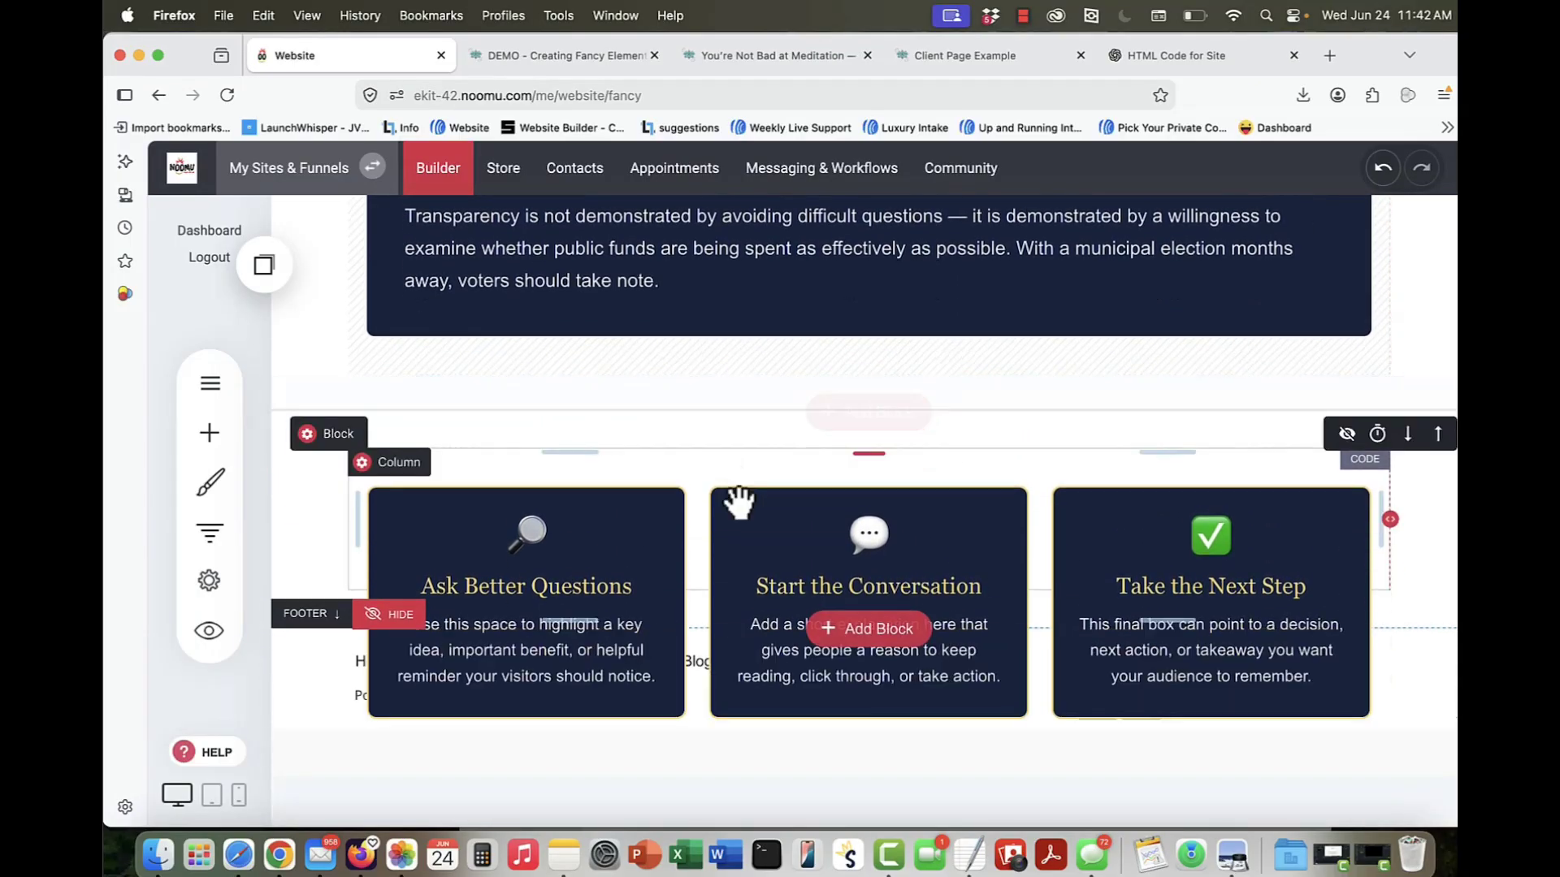
left_click(595, 564)
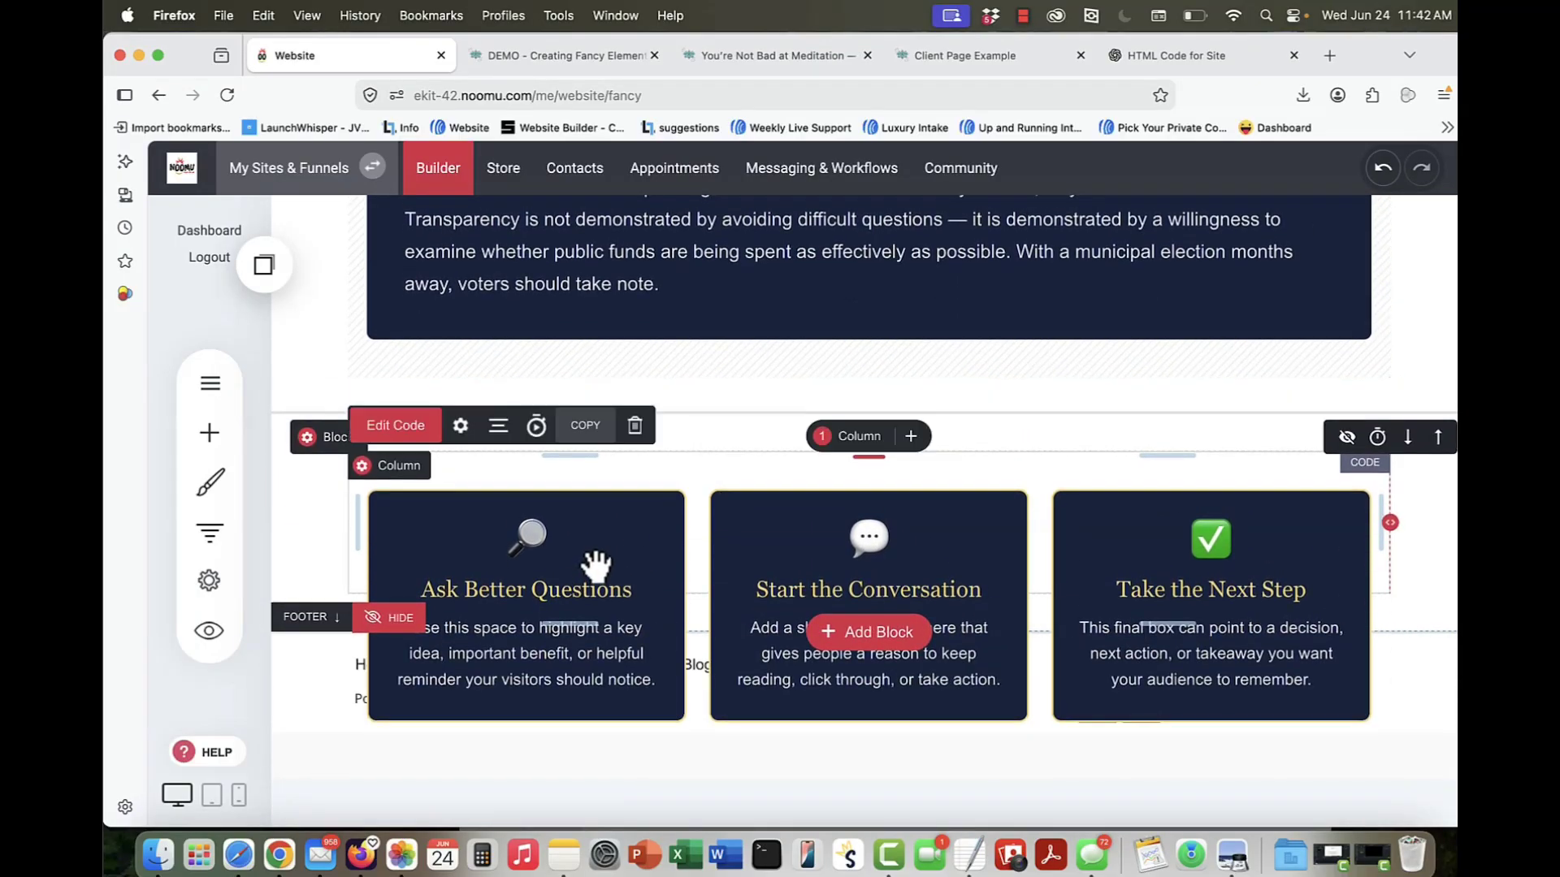
left_click(377, 426)
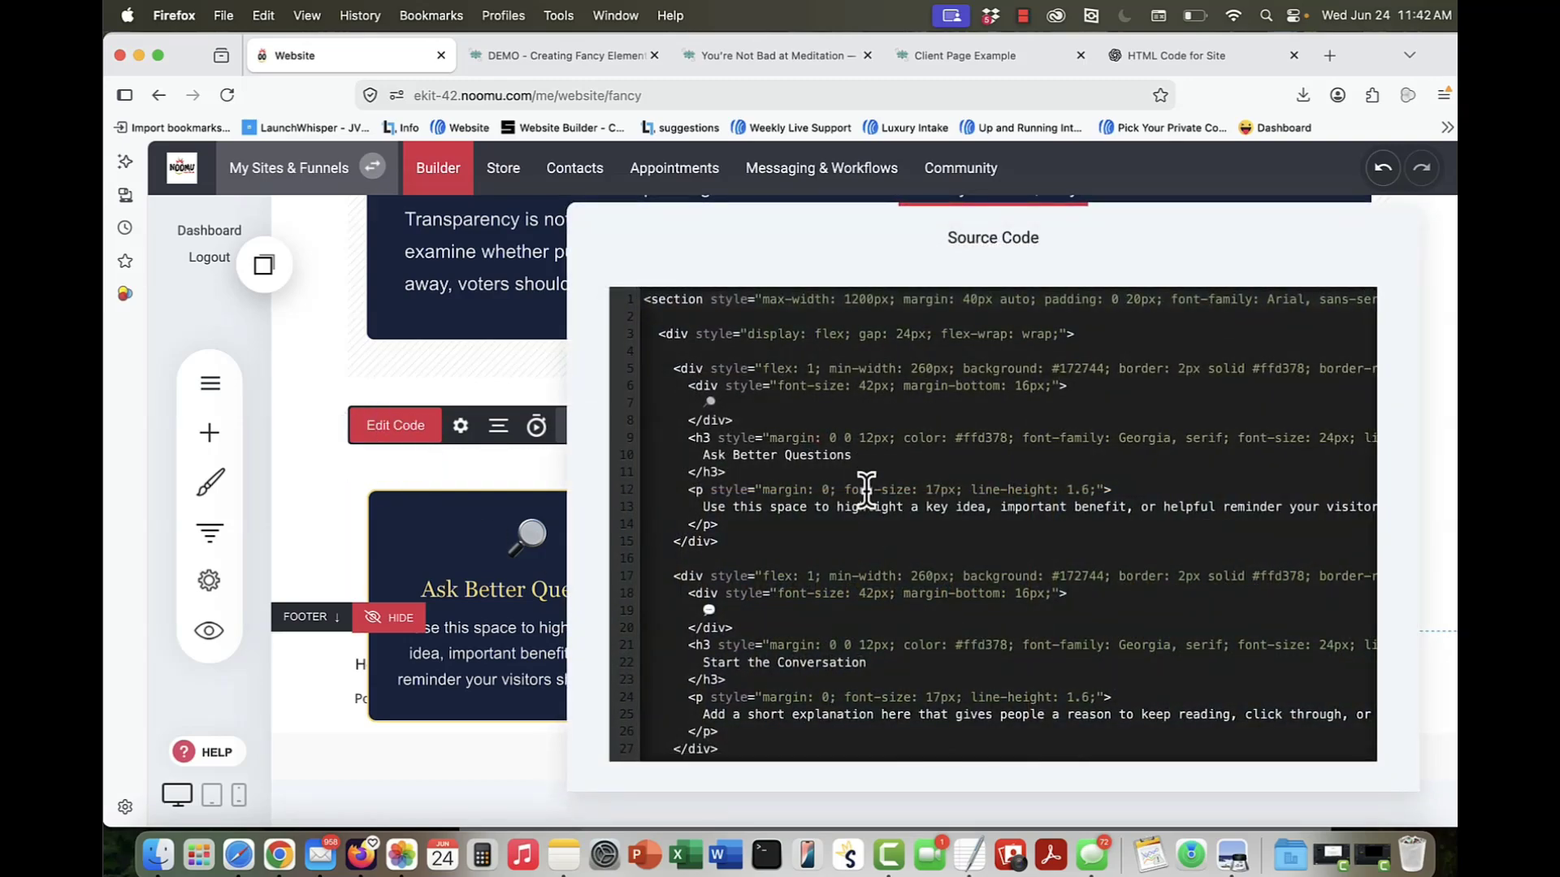
scroll(867, 487, "down", 5)
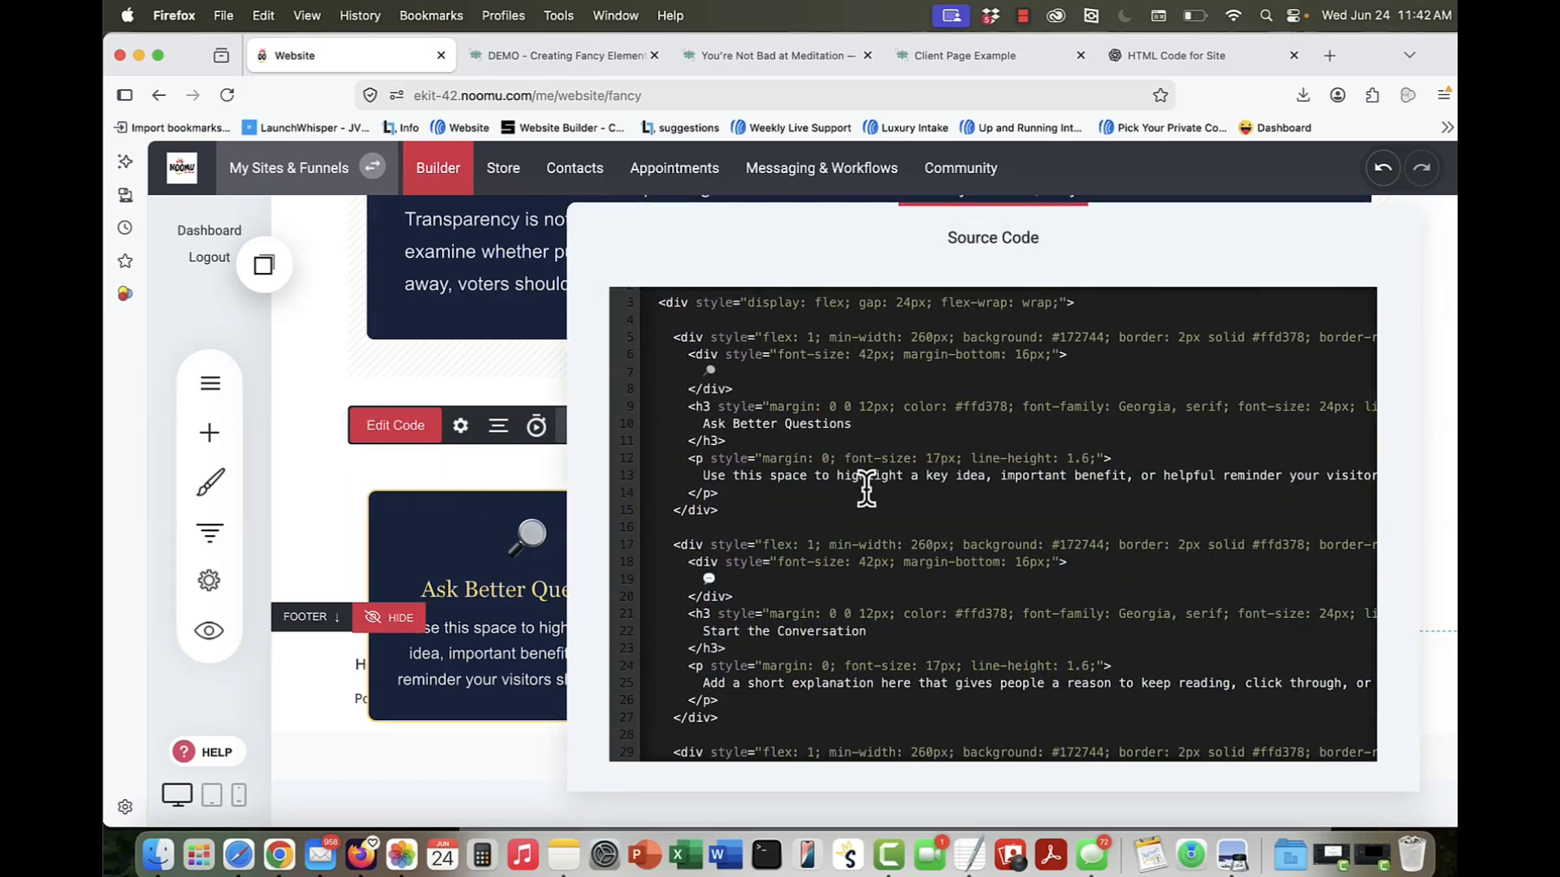
scroll(849, 548, "right", 5)
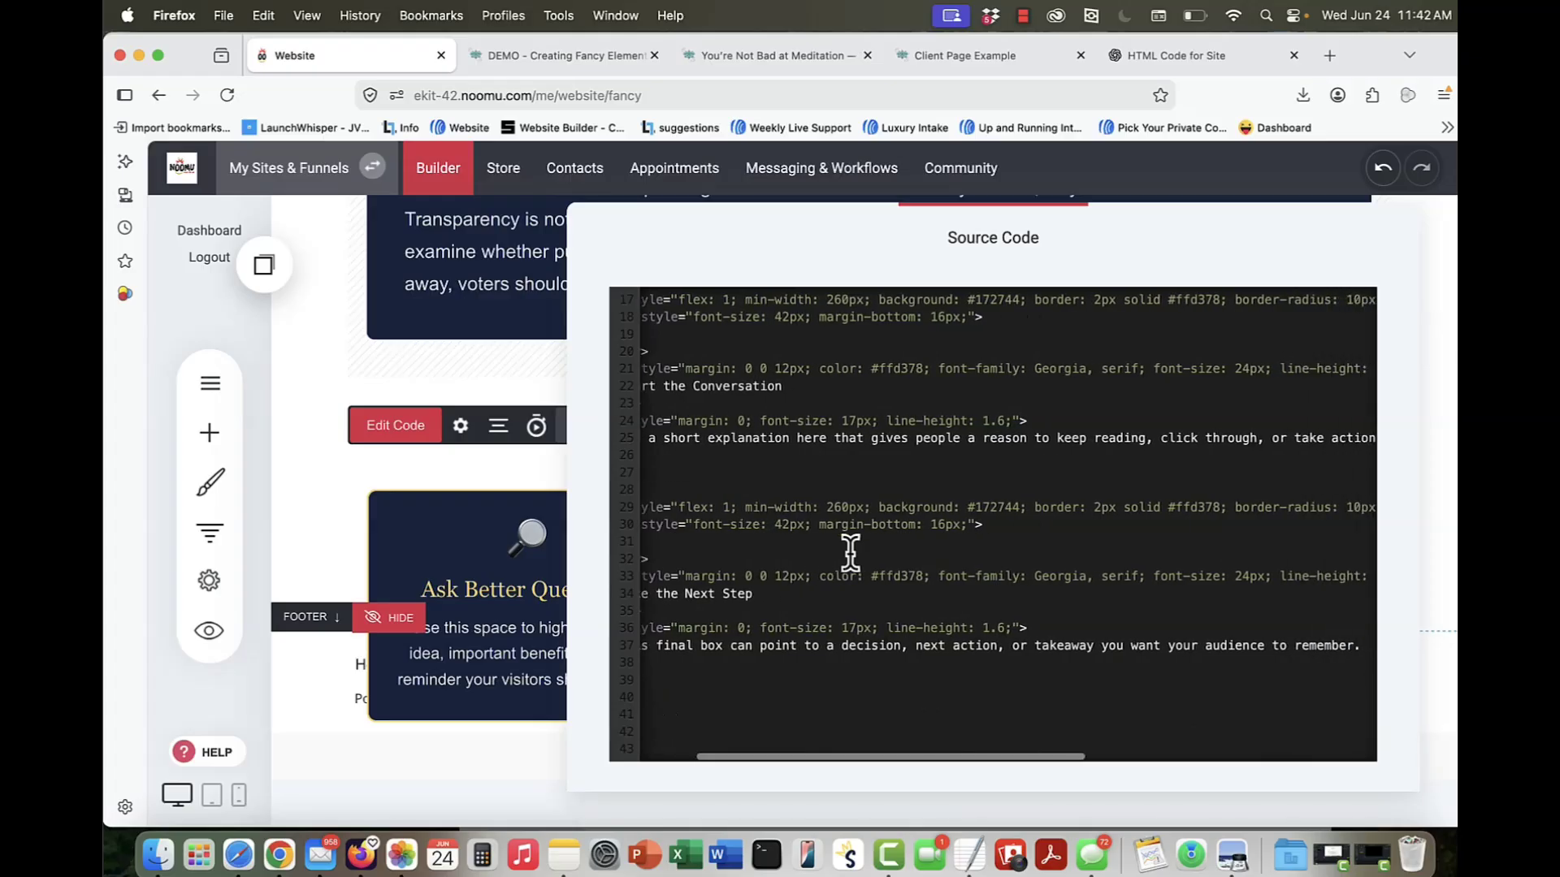
scroll(849, 553, "left", 5)
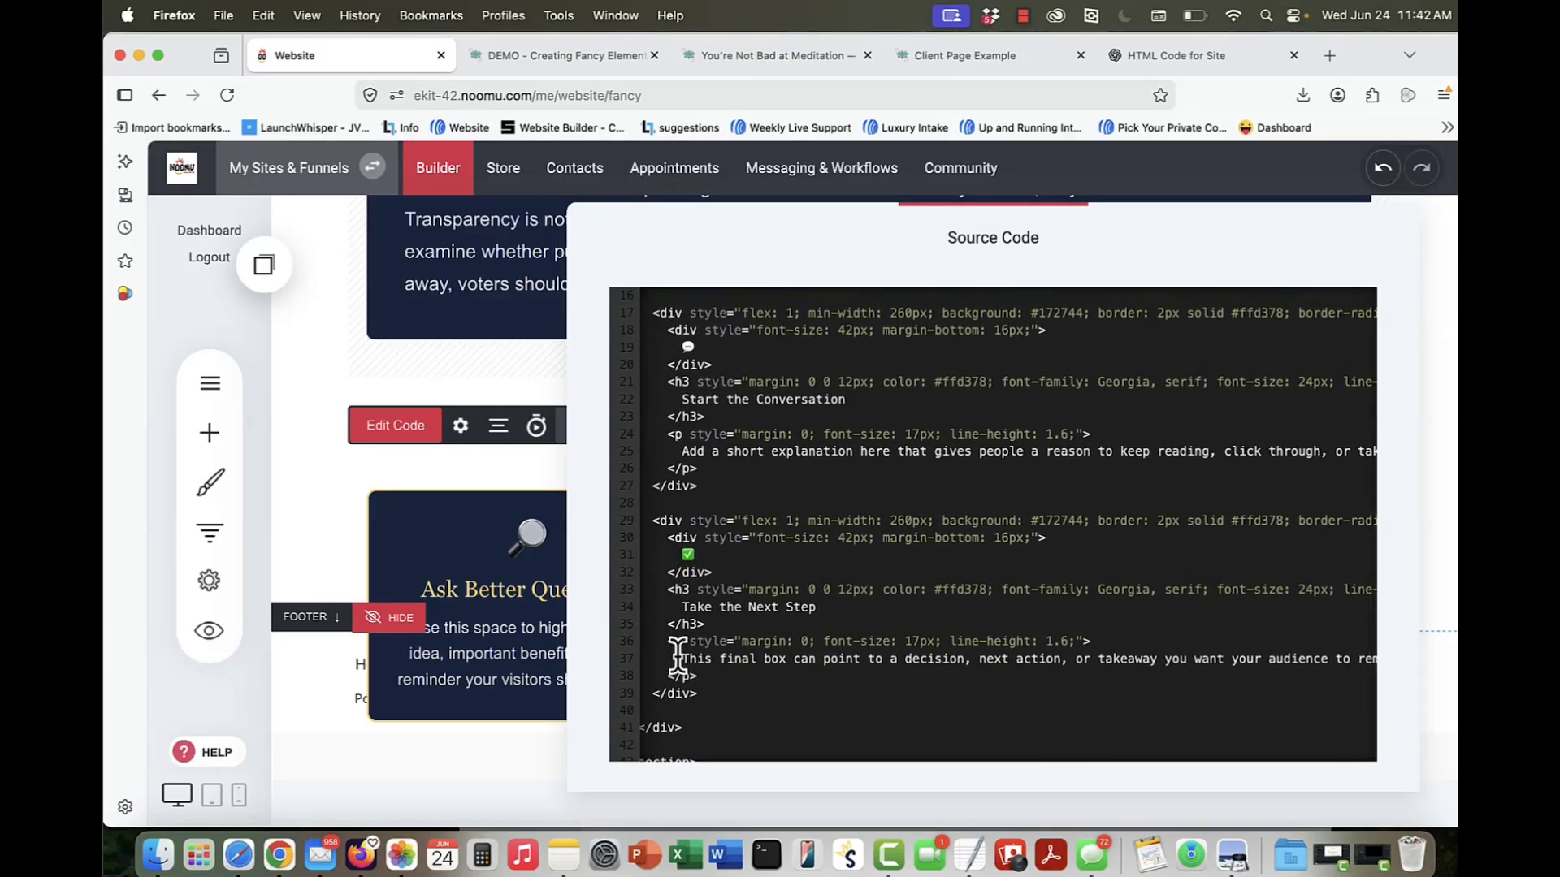
left_click_drag(681, 657, 1313, 656)
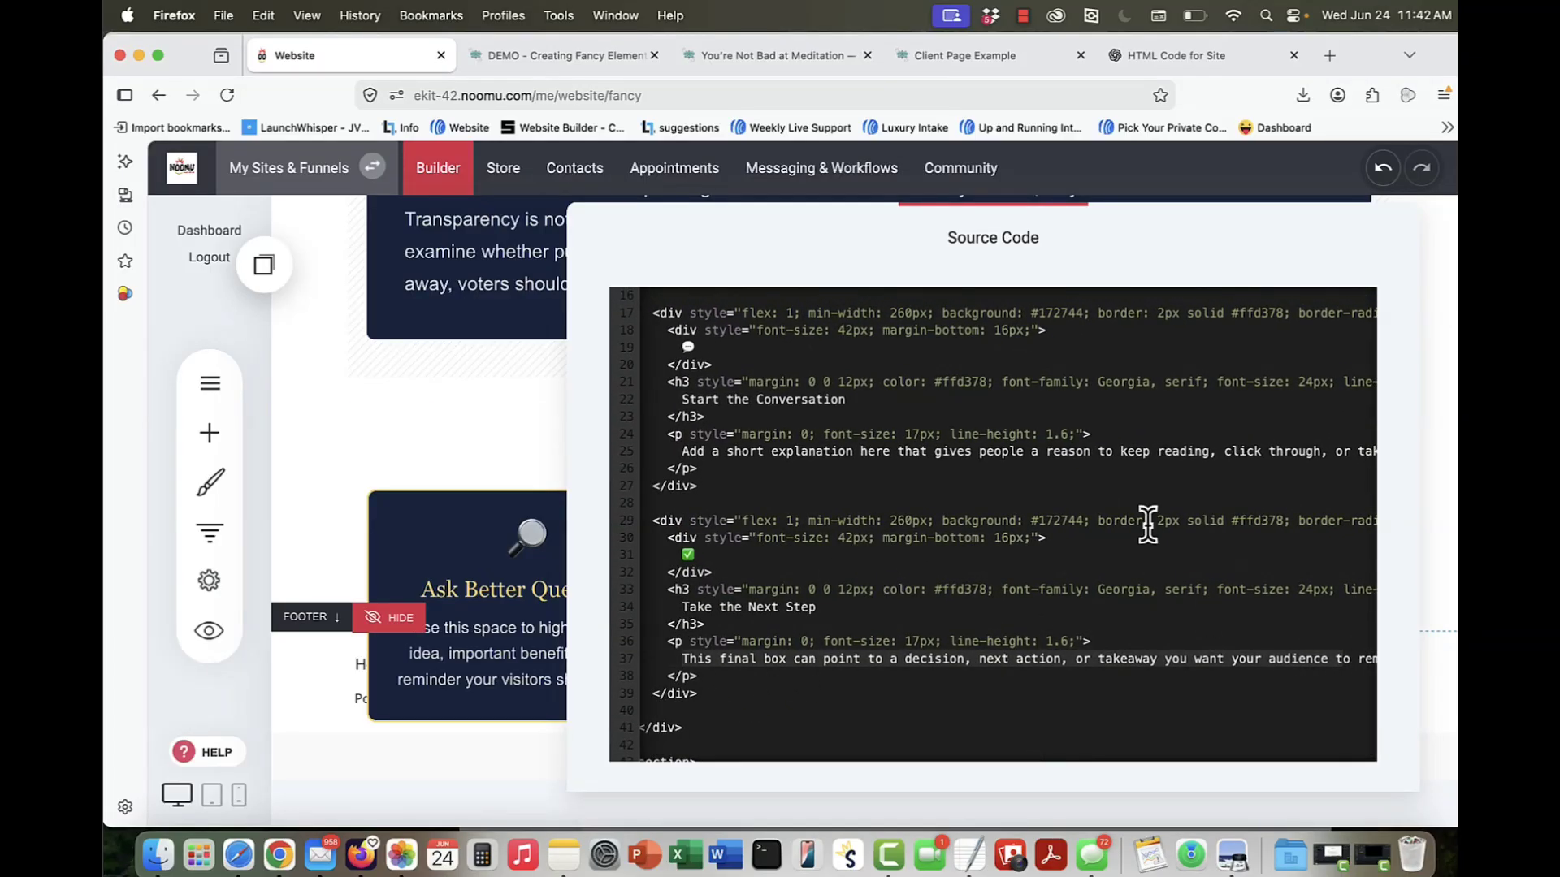
scroll(1146, 522, "up", 4)
Step: Find "add a short" in the page to locate the second box's description in the source code, and close the code editor
key("super+f")
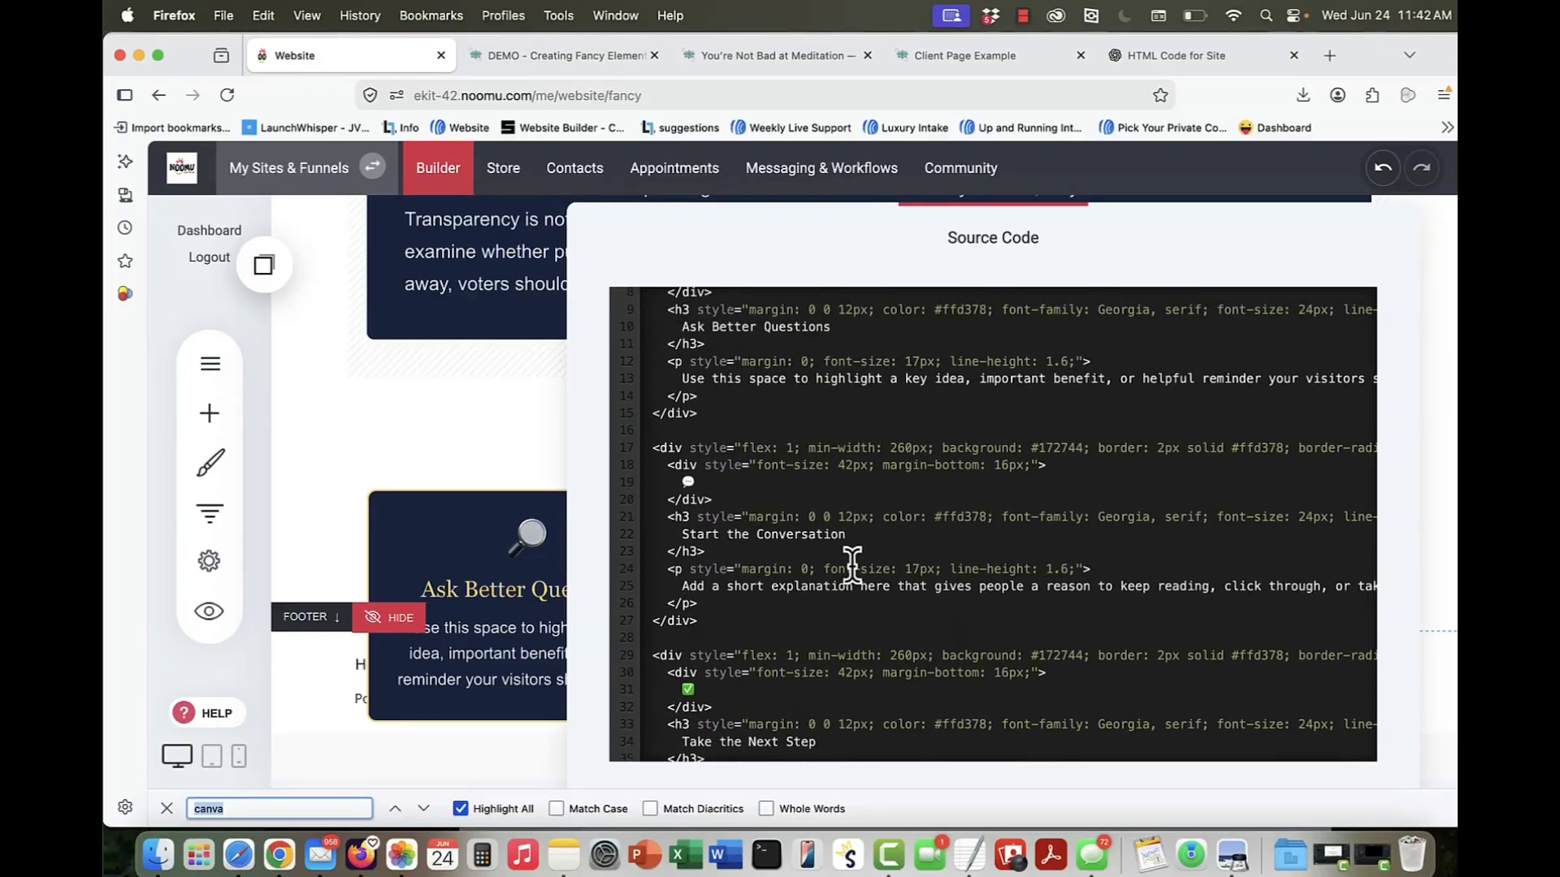
type("add sho")
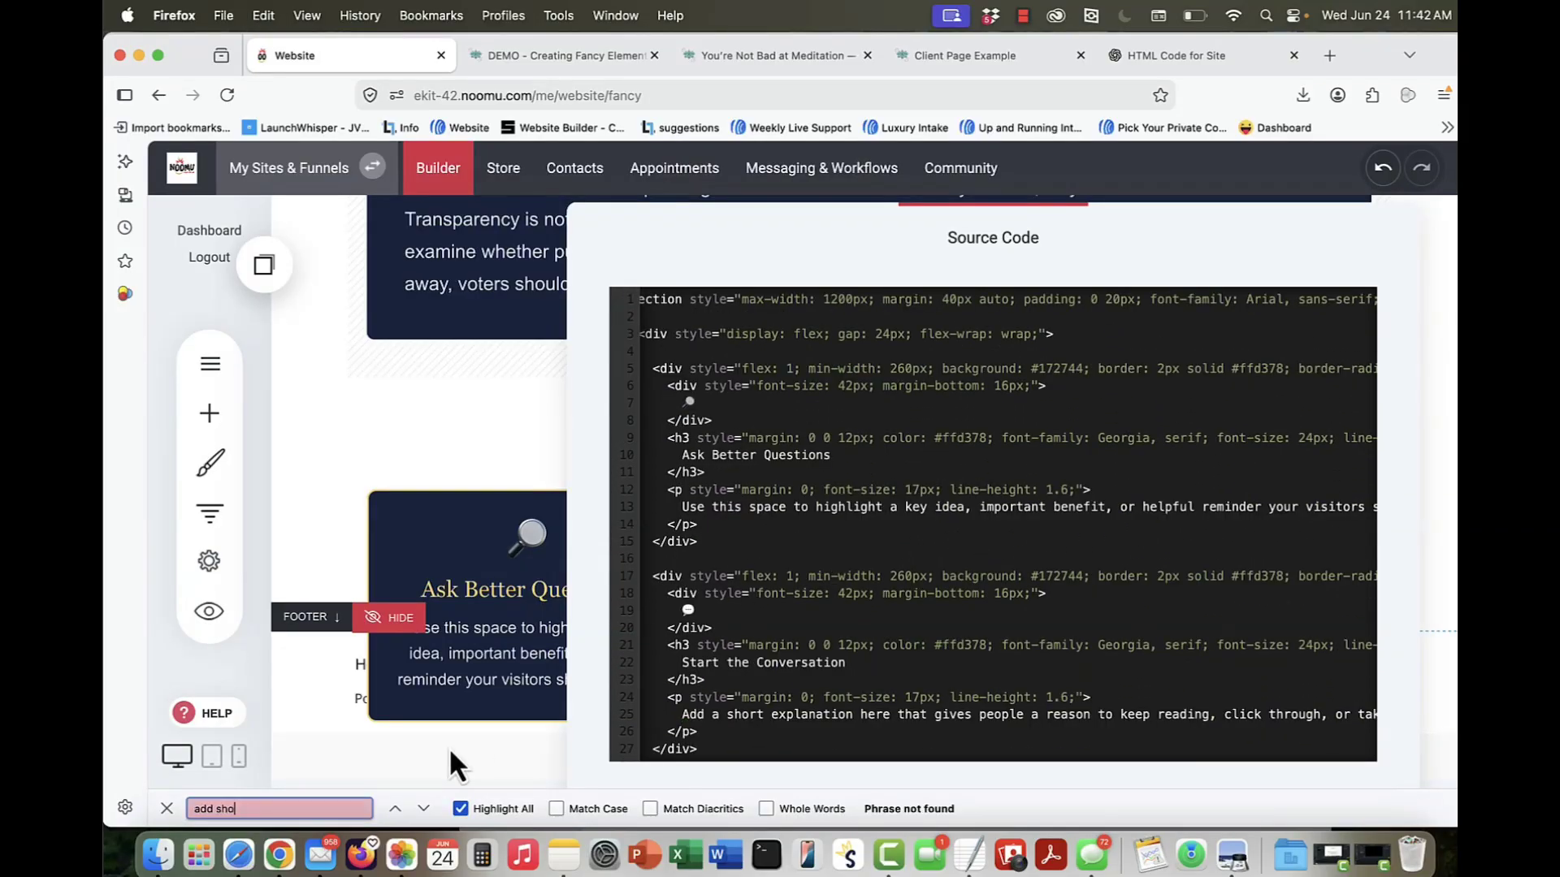
key("BackSpace")
key("BackSpace")
key("BackSpace")
type("a short")
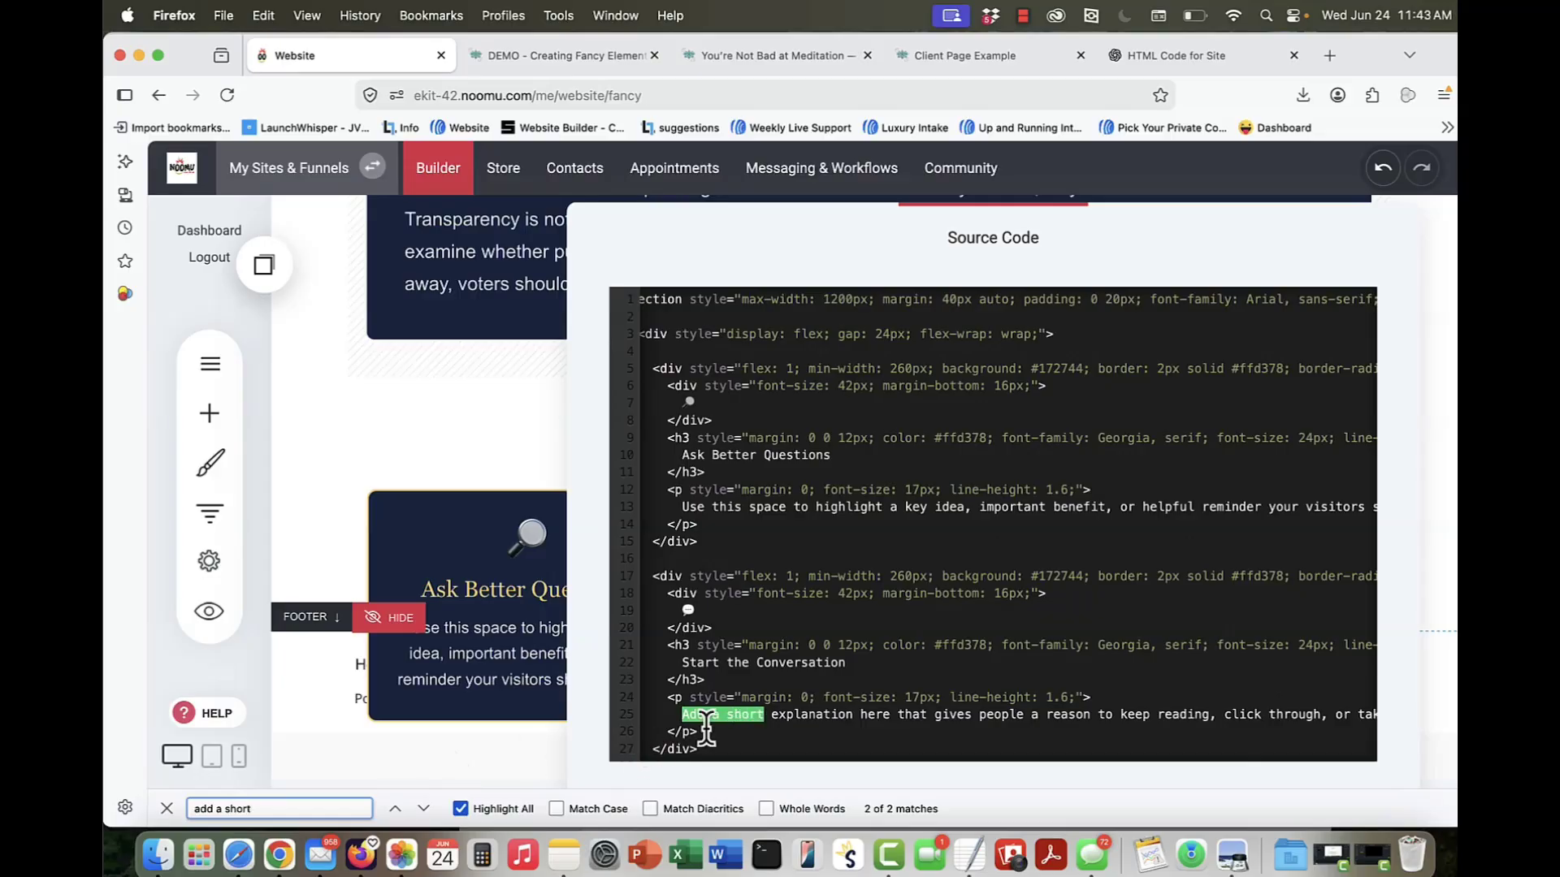
left_click(832, 721)
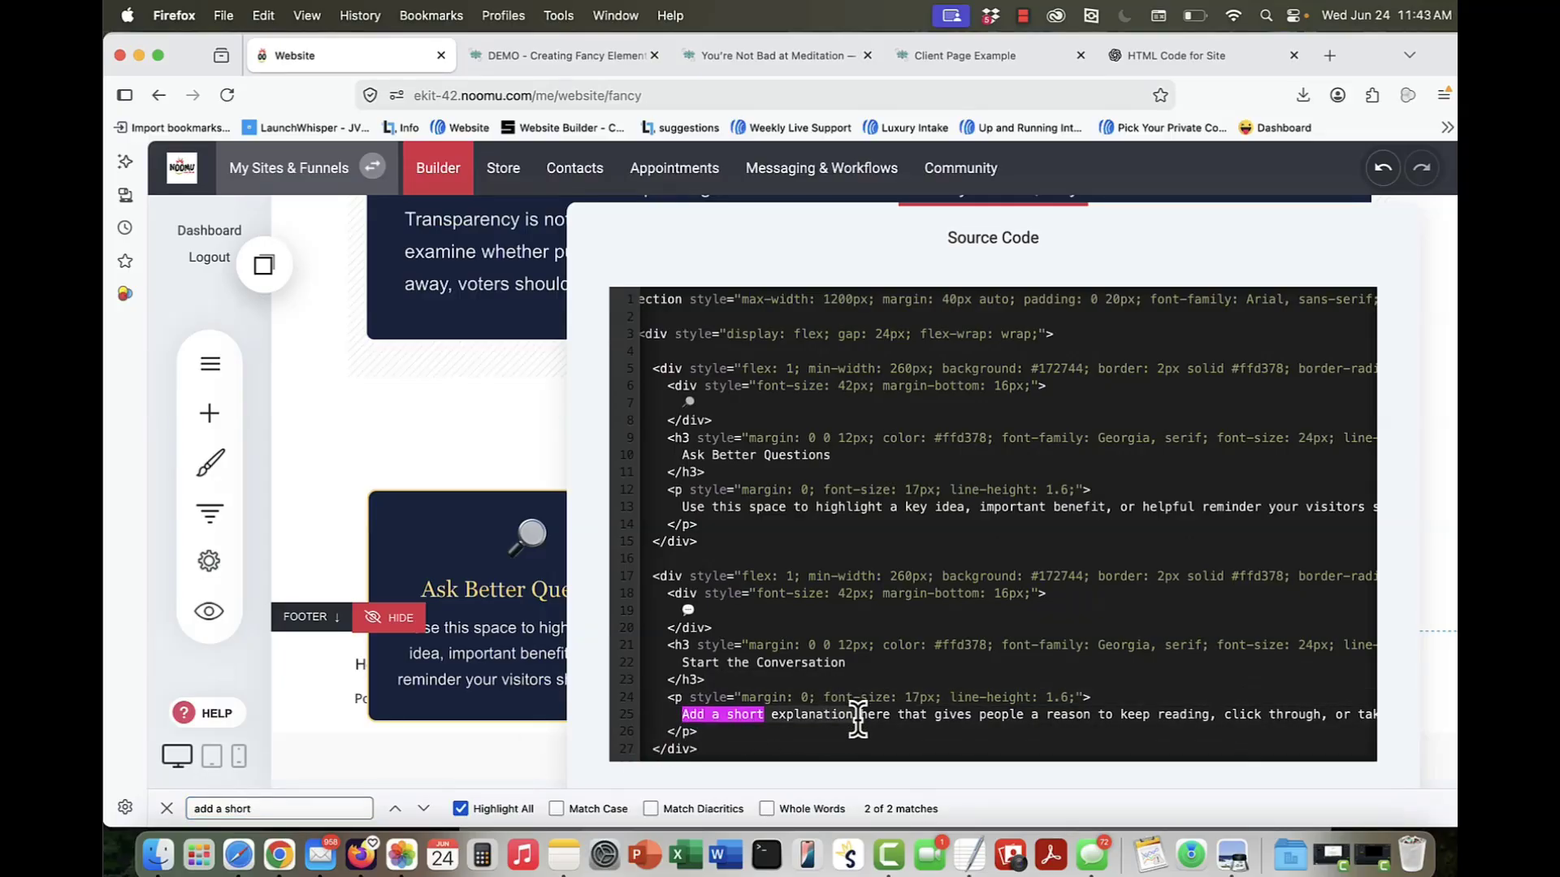
left_click(515, 554)
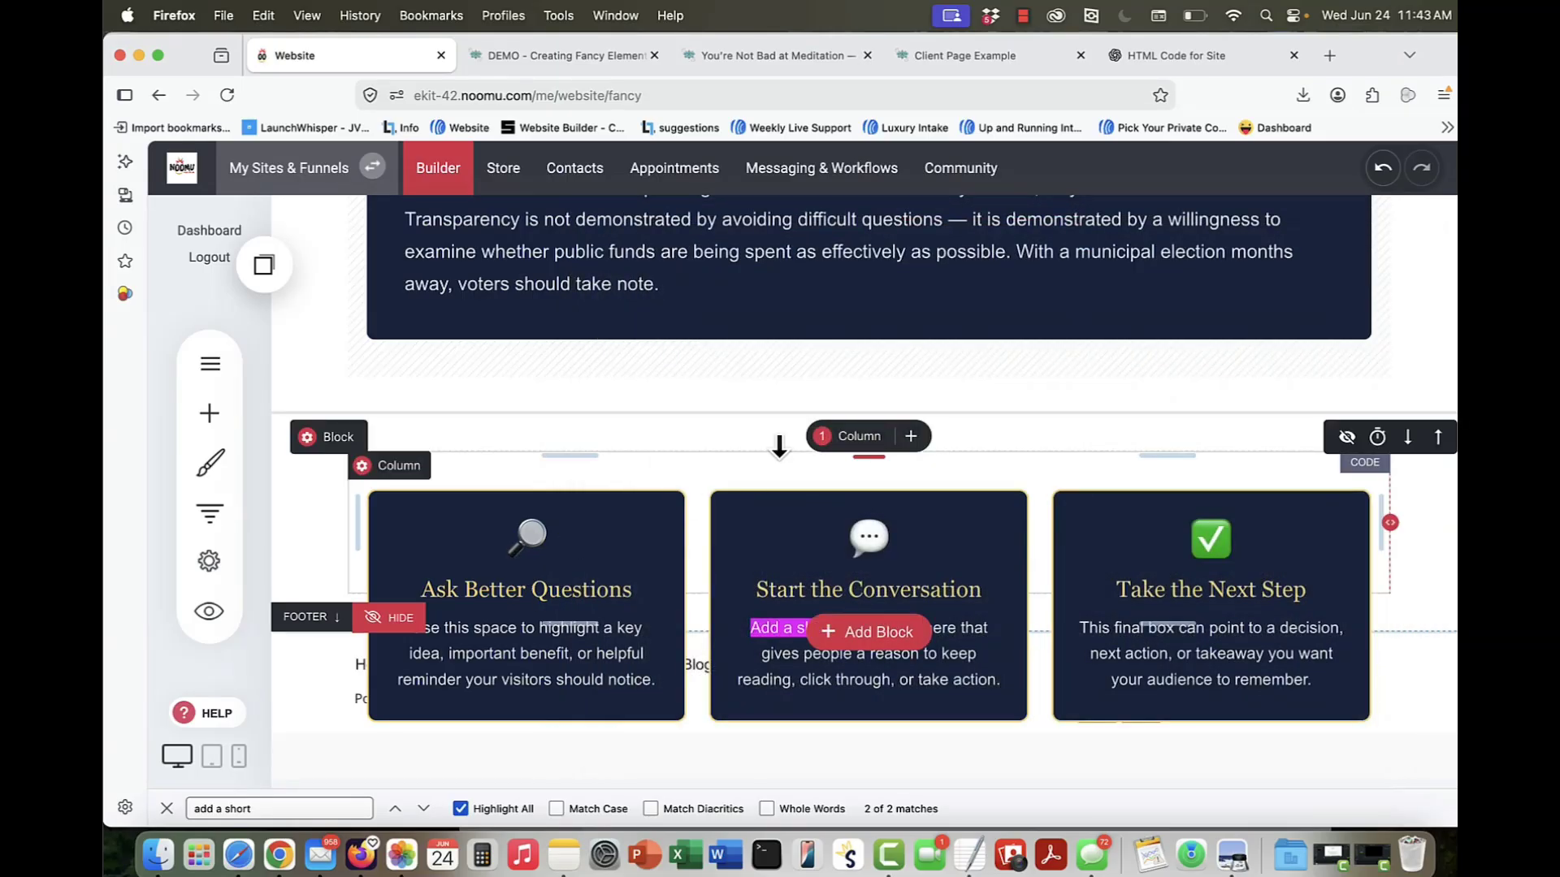
Step: Look at the article in Beginner Meditation Techniques.txt in TextEdit beside the browser, and return to the website builder
scroll(779, 447, "up", 1)
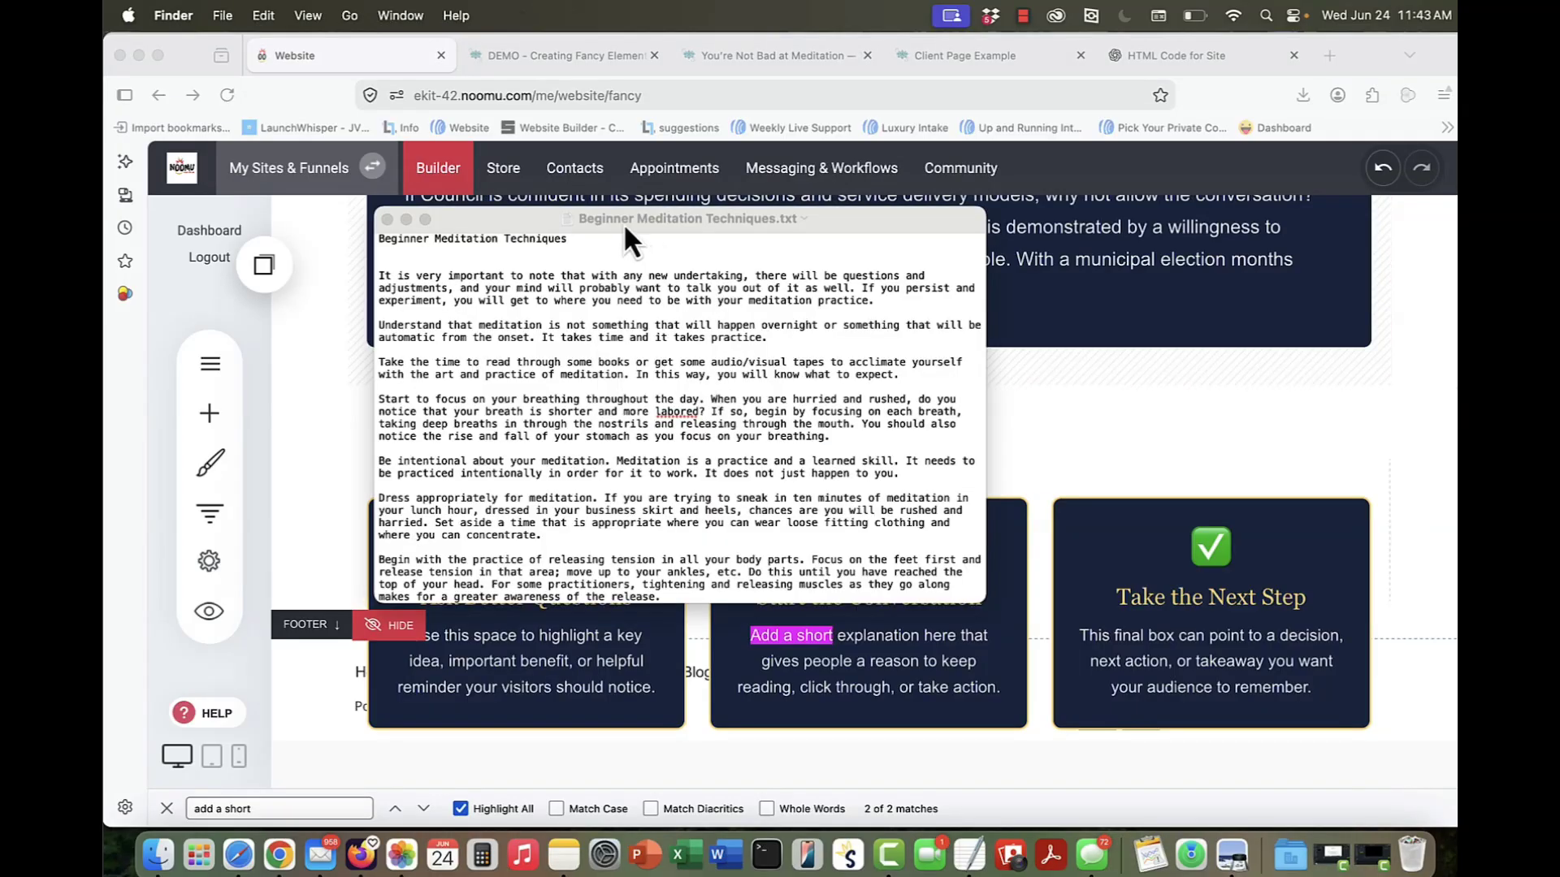
left_click_drag(622, 222, 1064, 249)
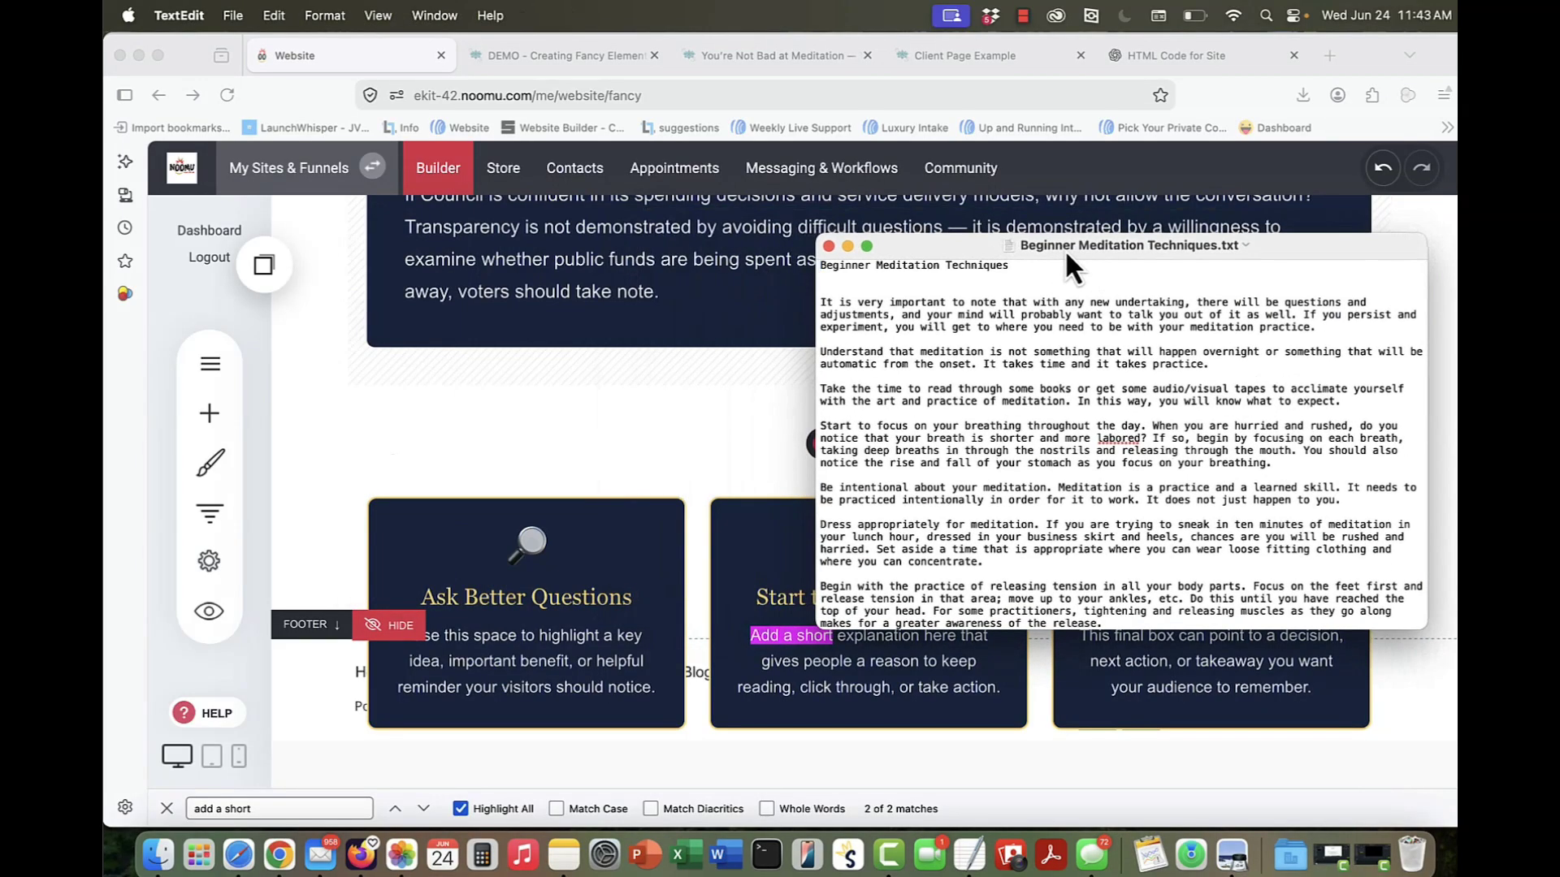
left_click(568, 416)
left_click(205, 366)
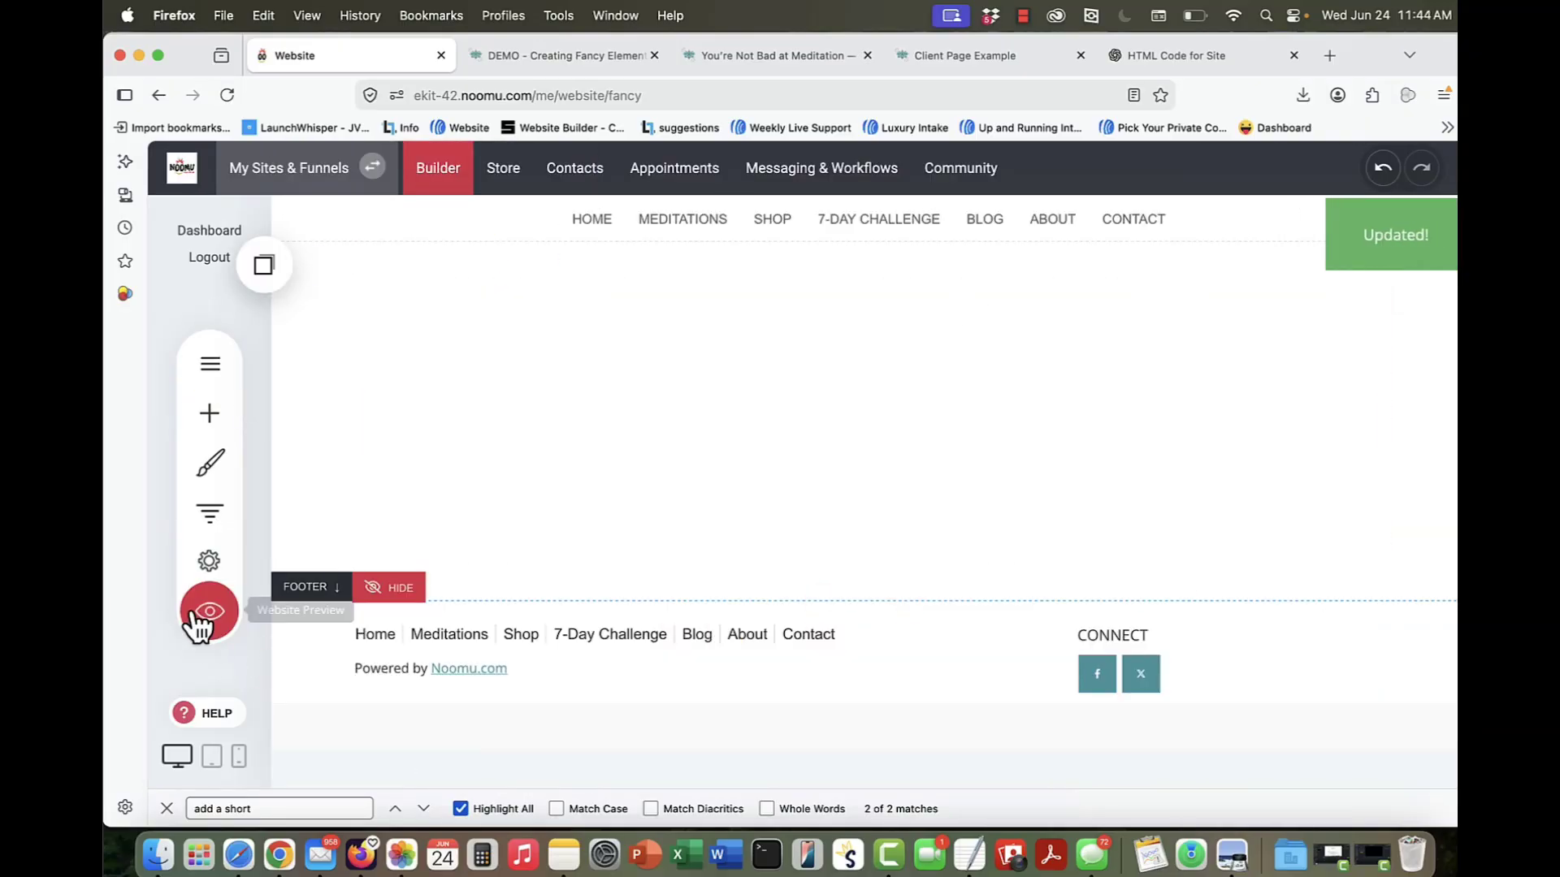
Step: Open the emptied fancy page's website preview in a new tab and capture a screenshot of its template area
left_click(209, 618)
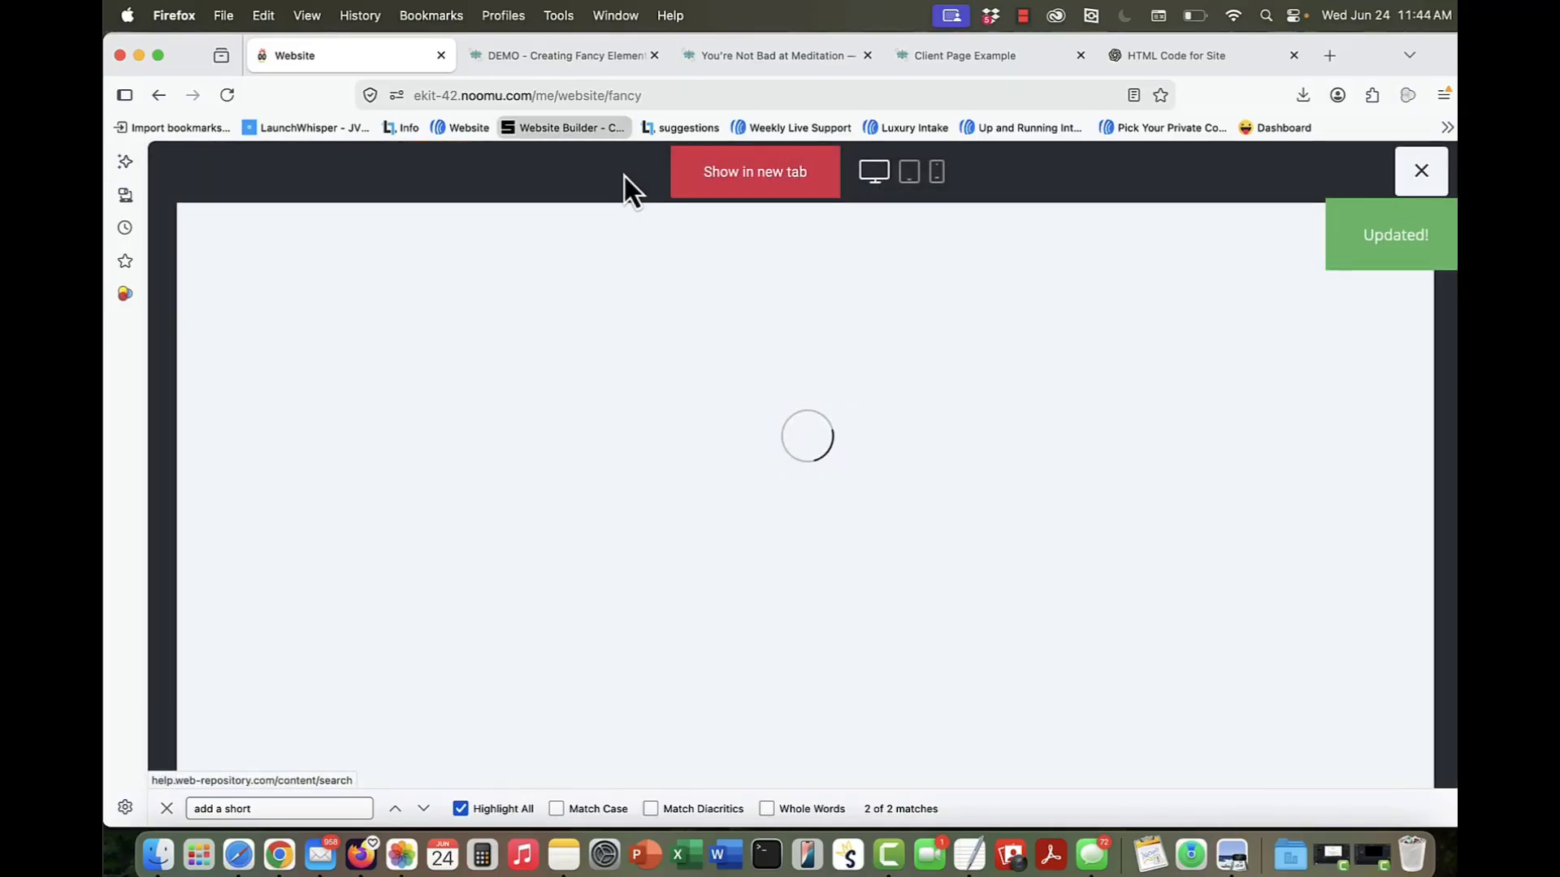
left_click(704, 171)
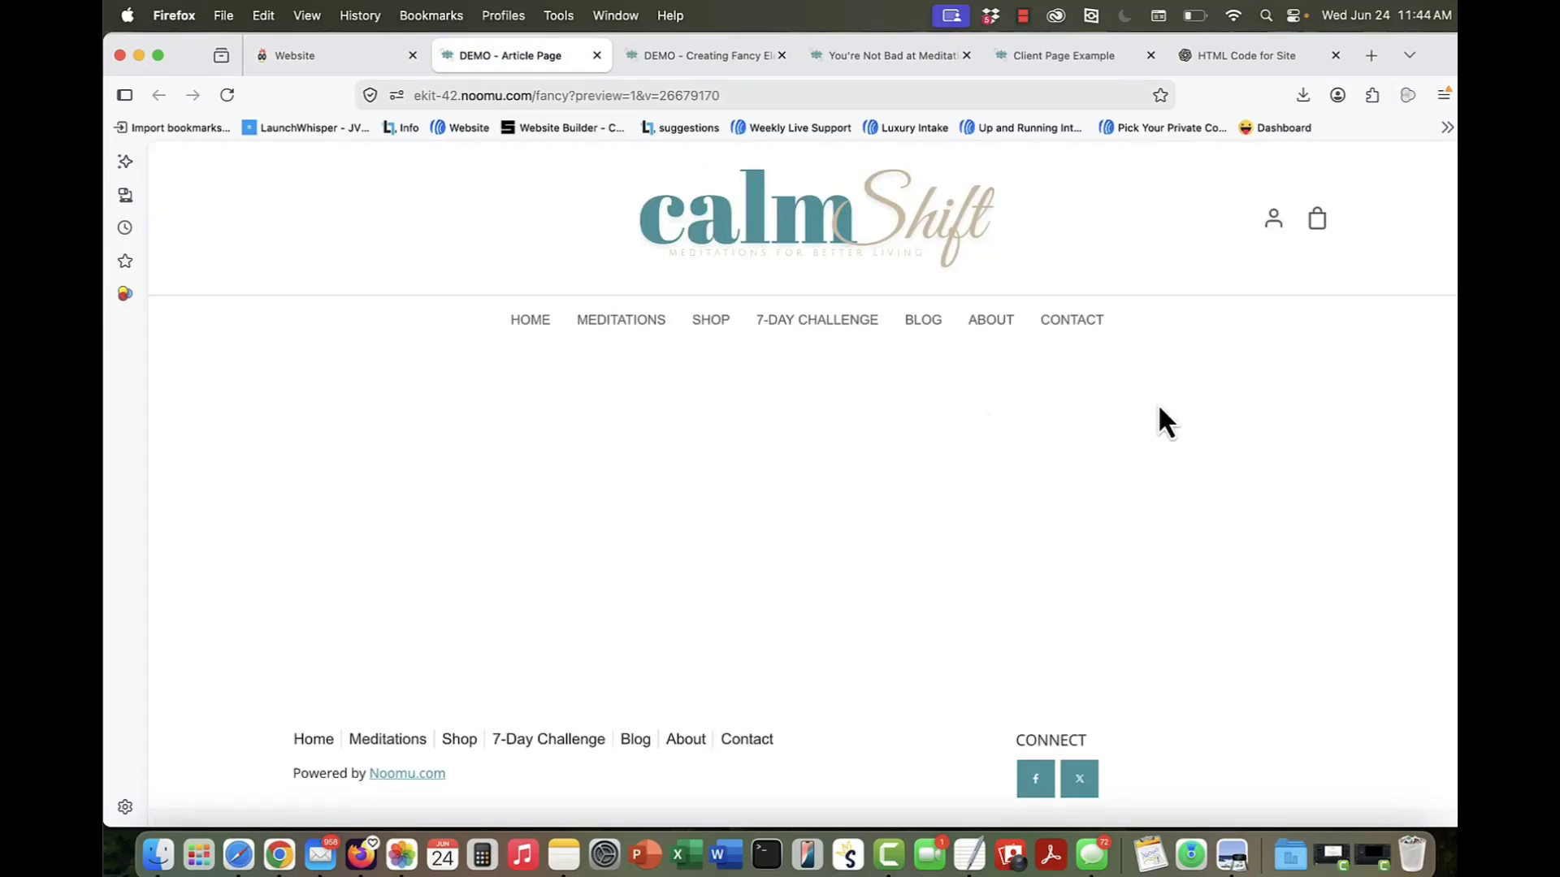
key("super+shift+4")
left_click_drag(223, 154, 1381, 813)
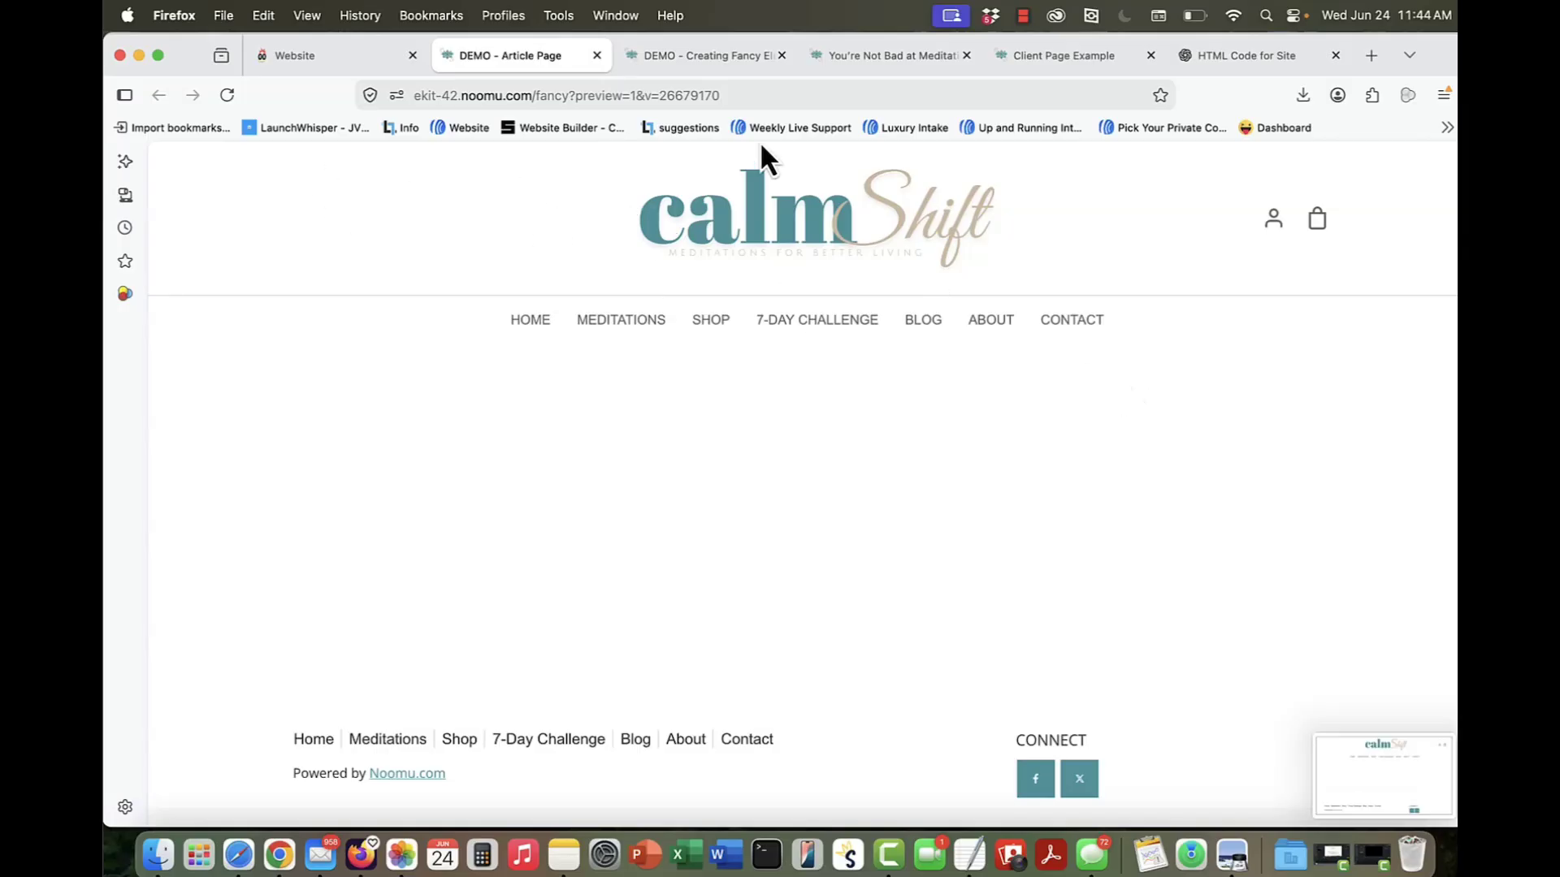
Step: Draft a ChatGPT request to format this article really nicely for the website, and attach the newest desktop screenshot of the template
left_click(1237, 52)
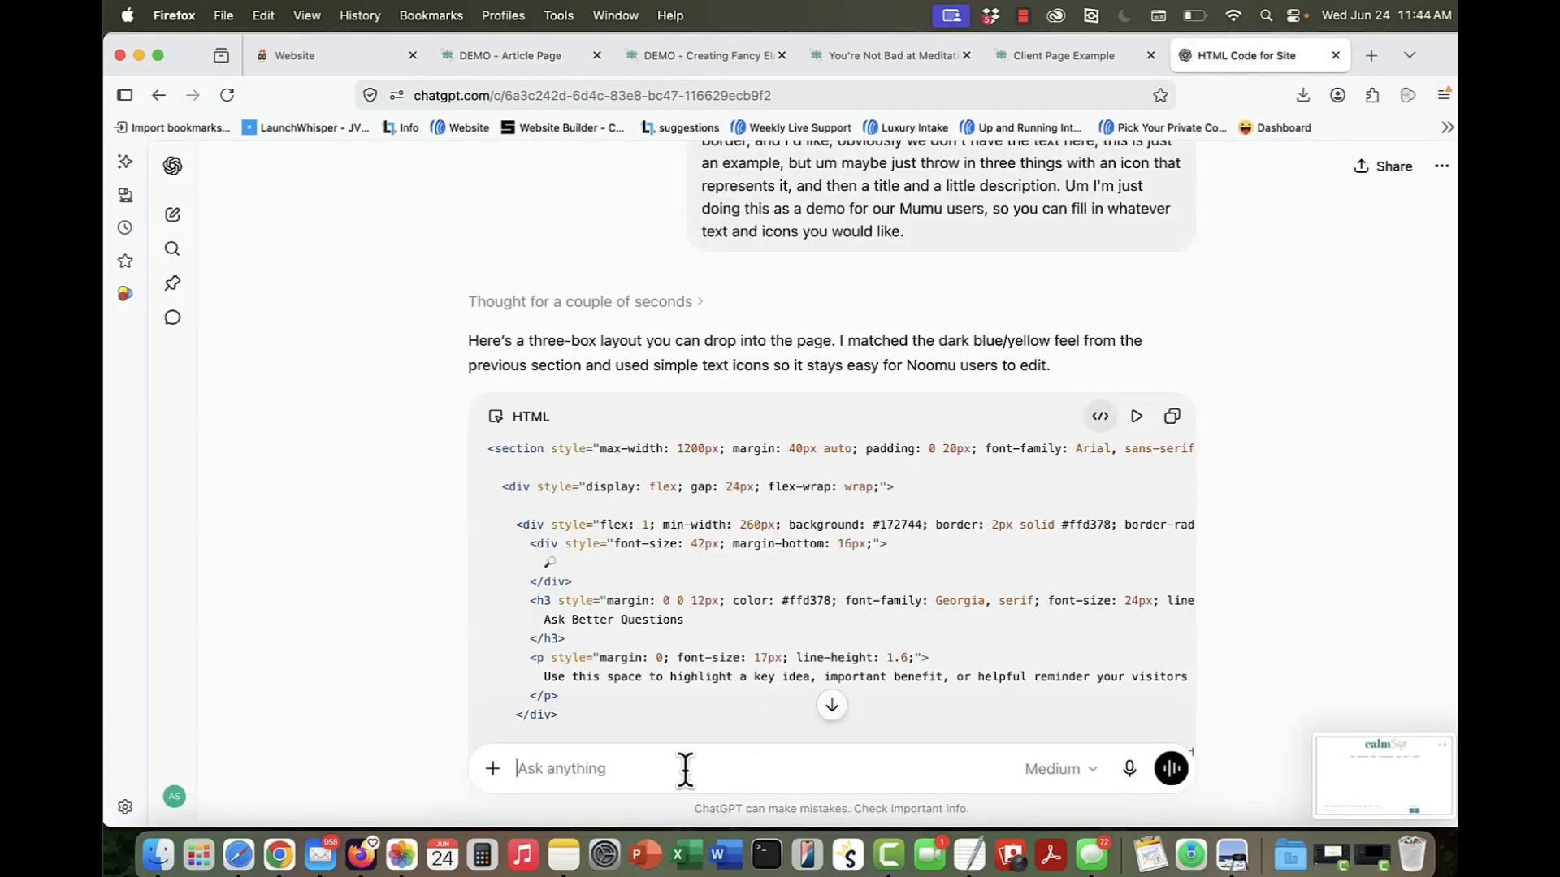
type("Okay I would like you to format this article really nicely, so I can put")
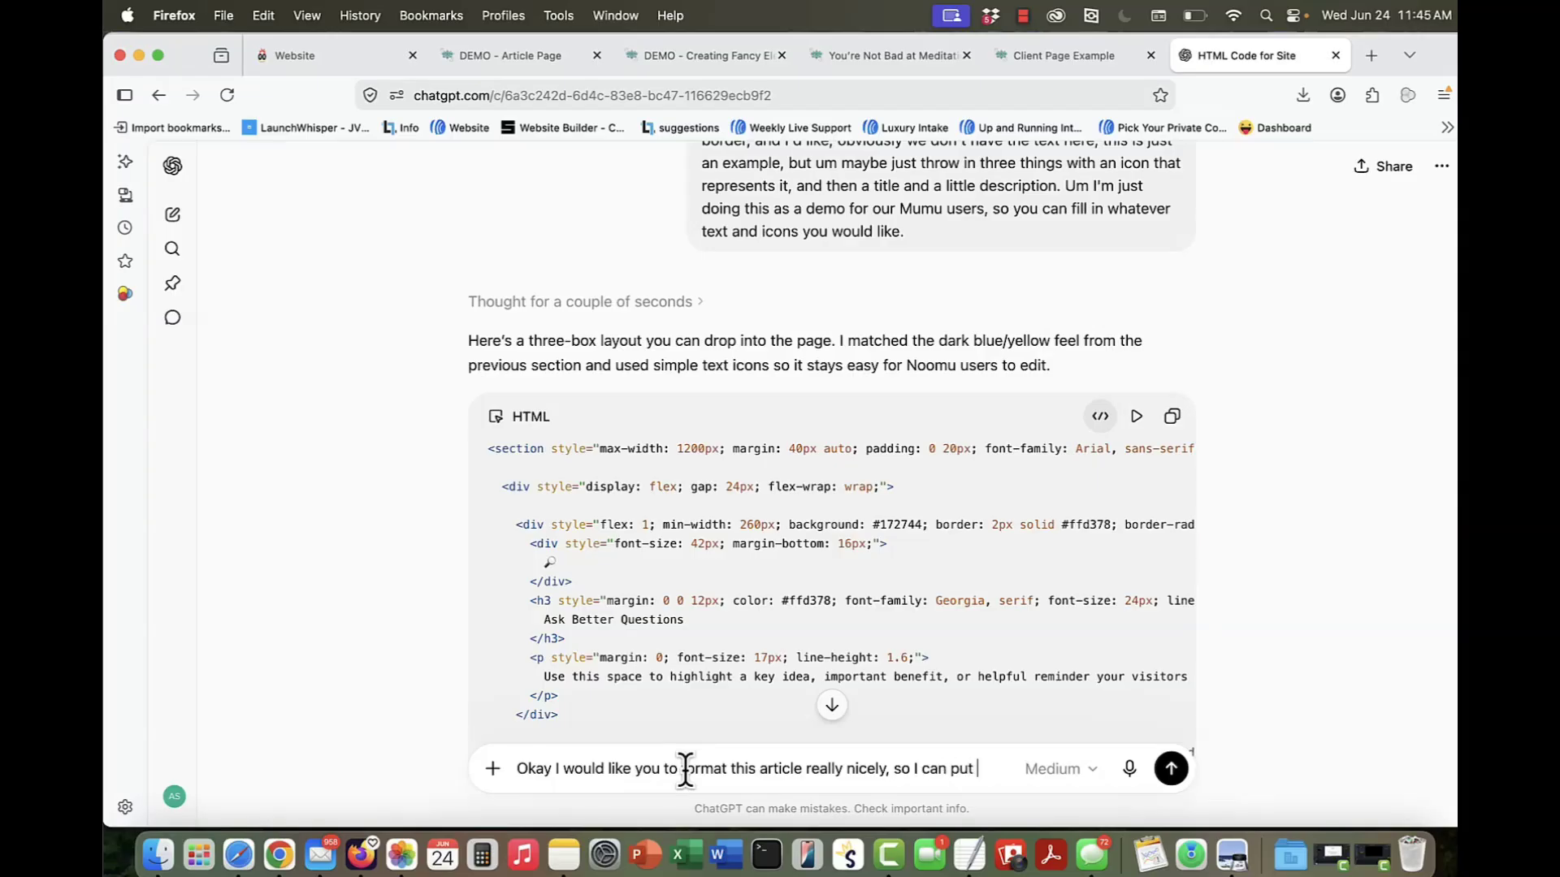
type("it on my website -")
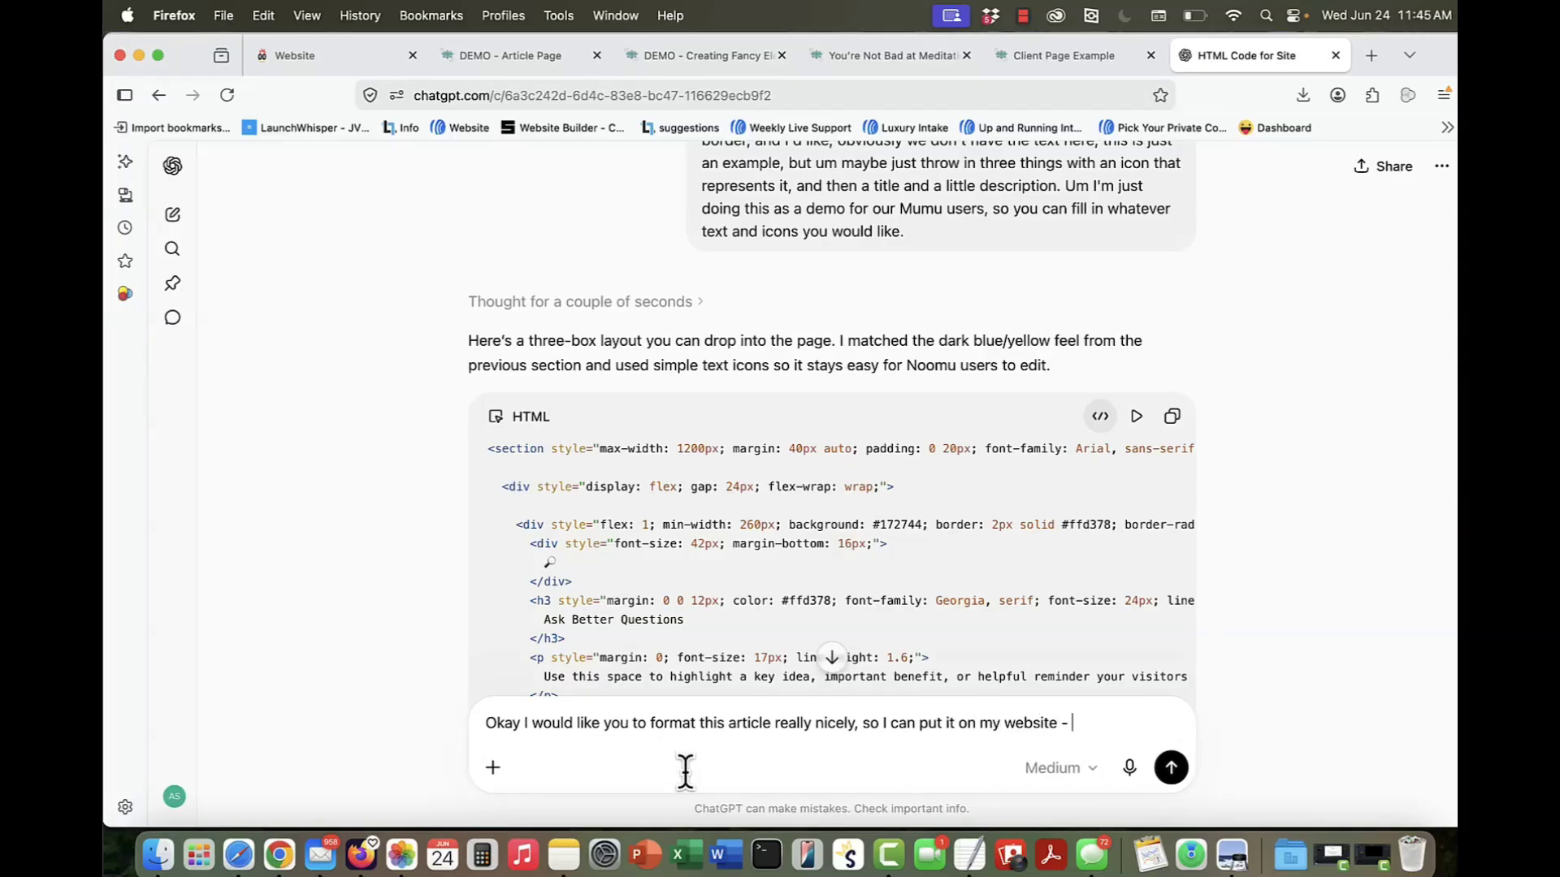
type(" a screenshot of the template is attached.")
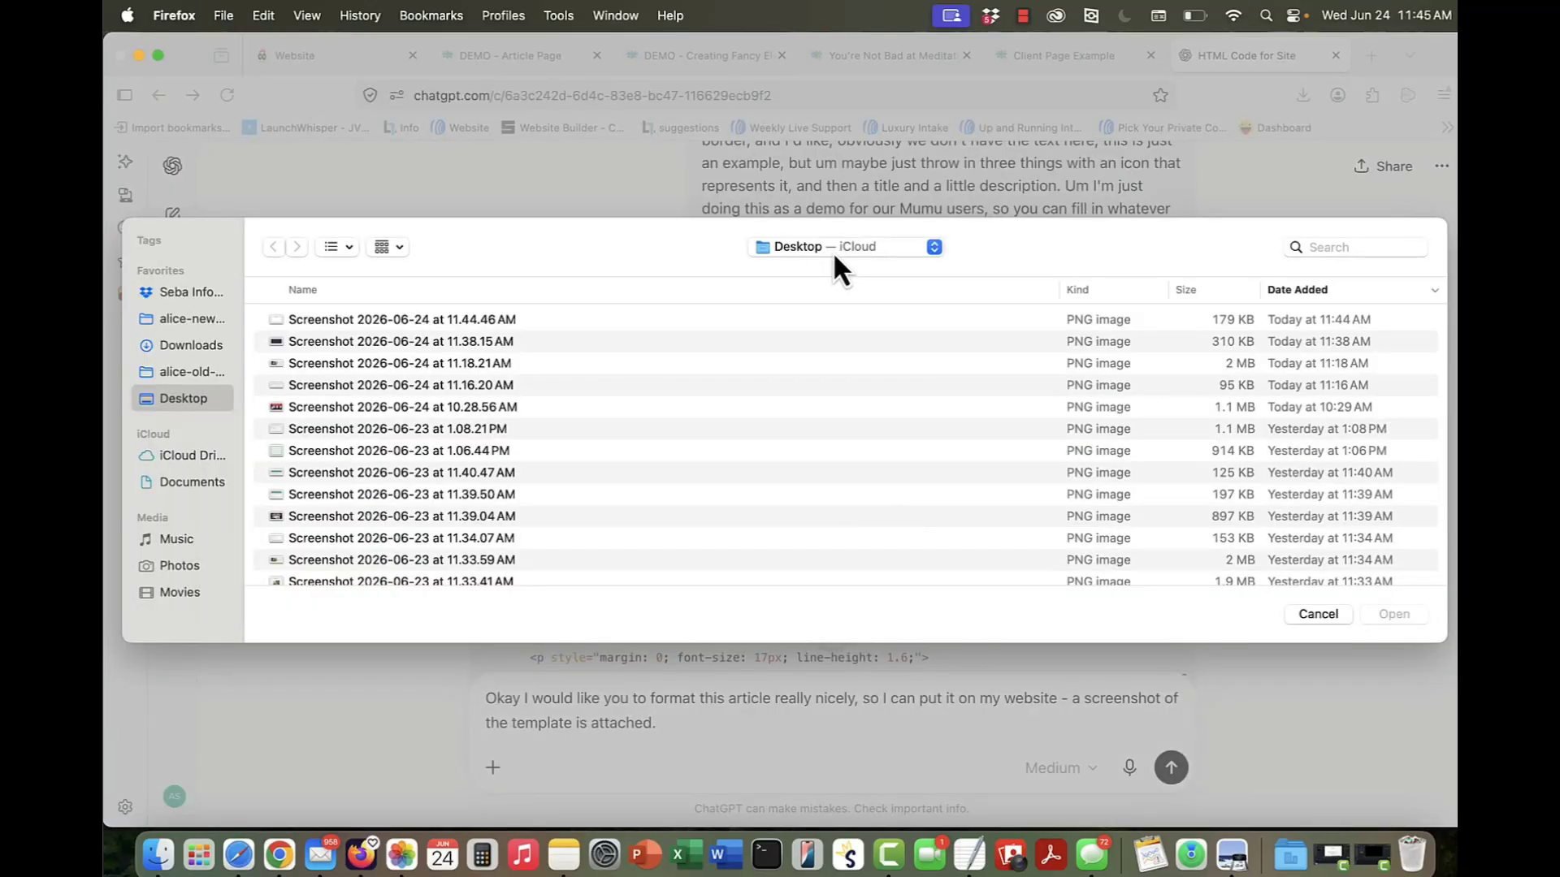
double_click(520, 325)
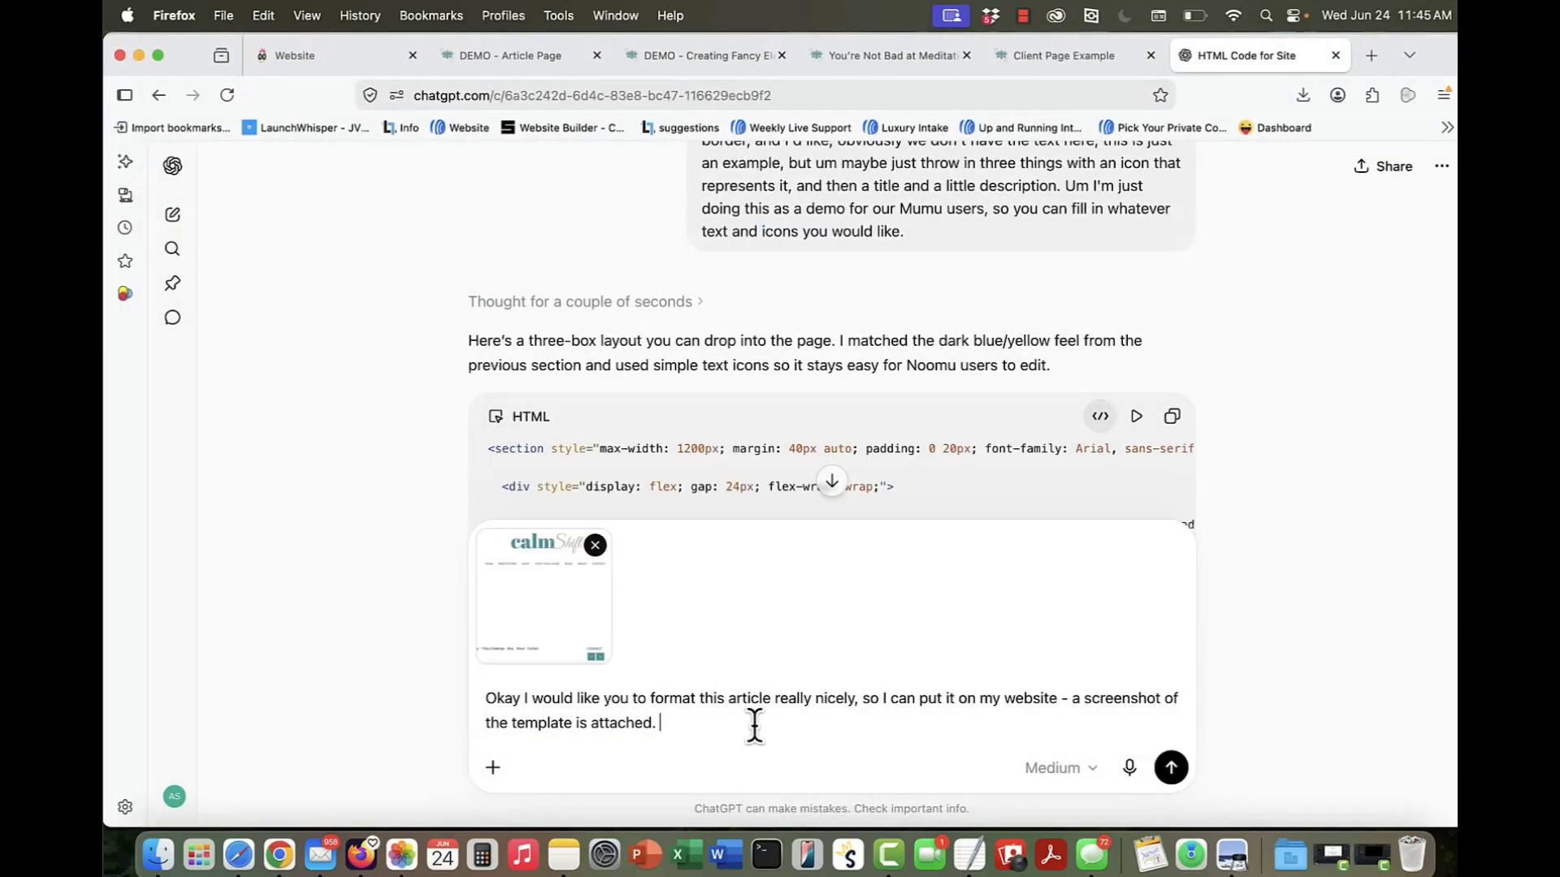
Step: Copy the whole article from Beginner Meditation Techniques.txt in TextEdit, append it to the ChatGPT request and send it
left_click(969, 853)
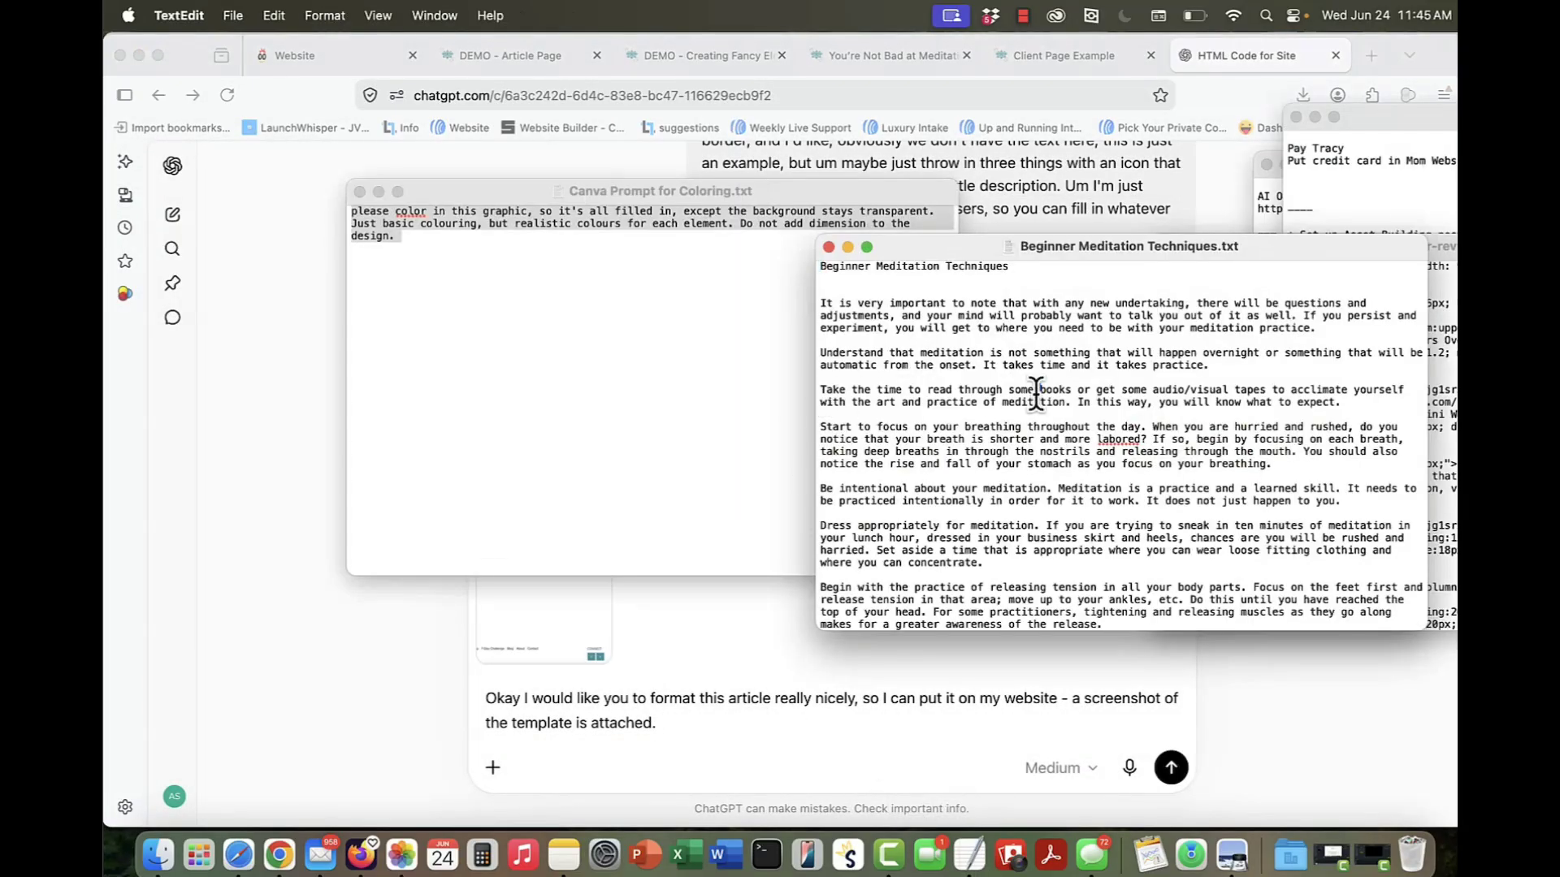
key("super+a")
key("super+c")
left_click(661, 720)
key("super+v")
key("Return")
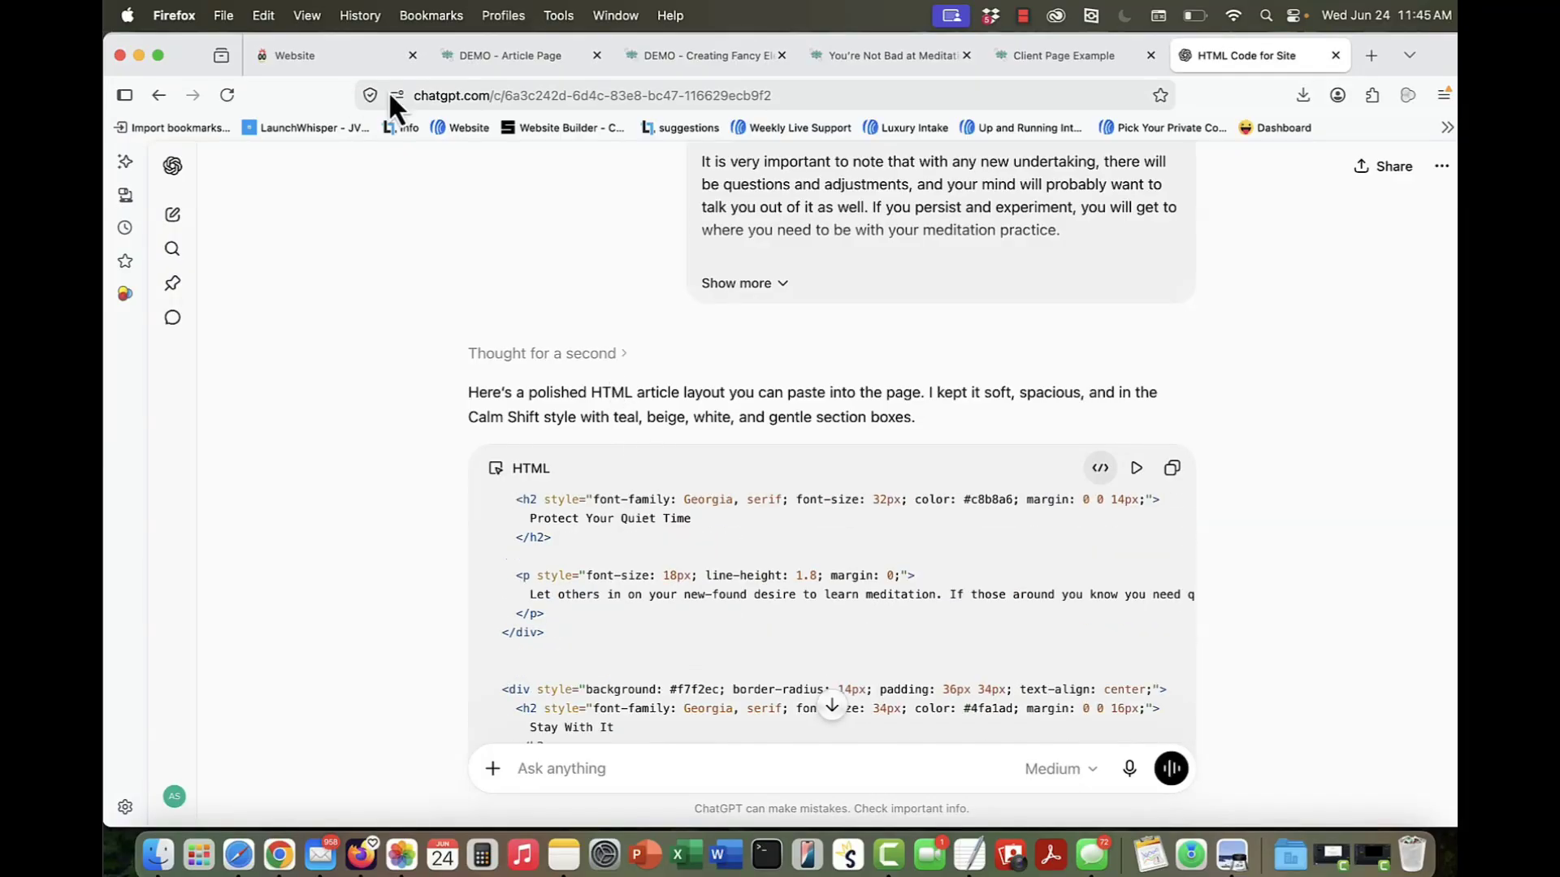
Step: Return to the fancy page in the website builder, remove the spacing above the meditation article's Code widget and save
left_click(305, 57)
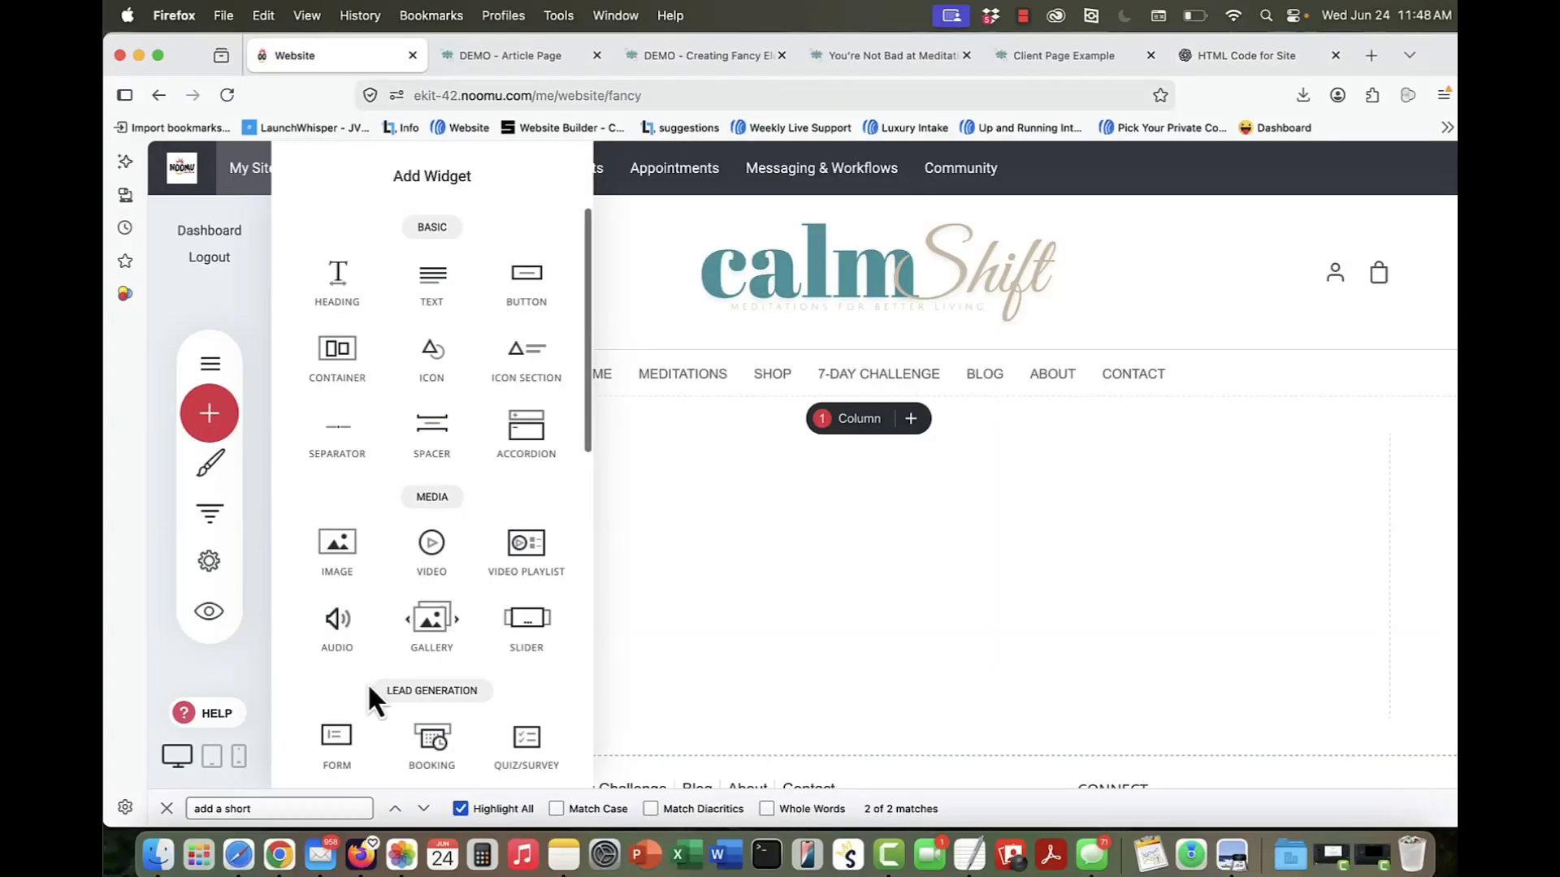
scroll(373, 686, "down", 10)
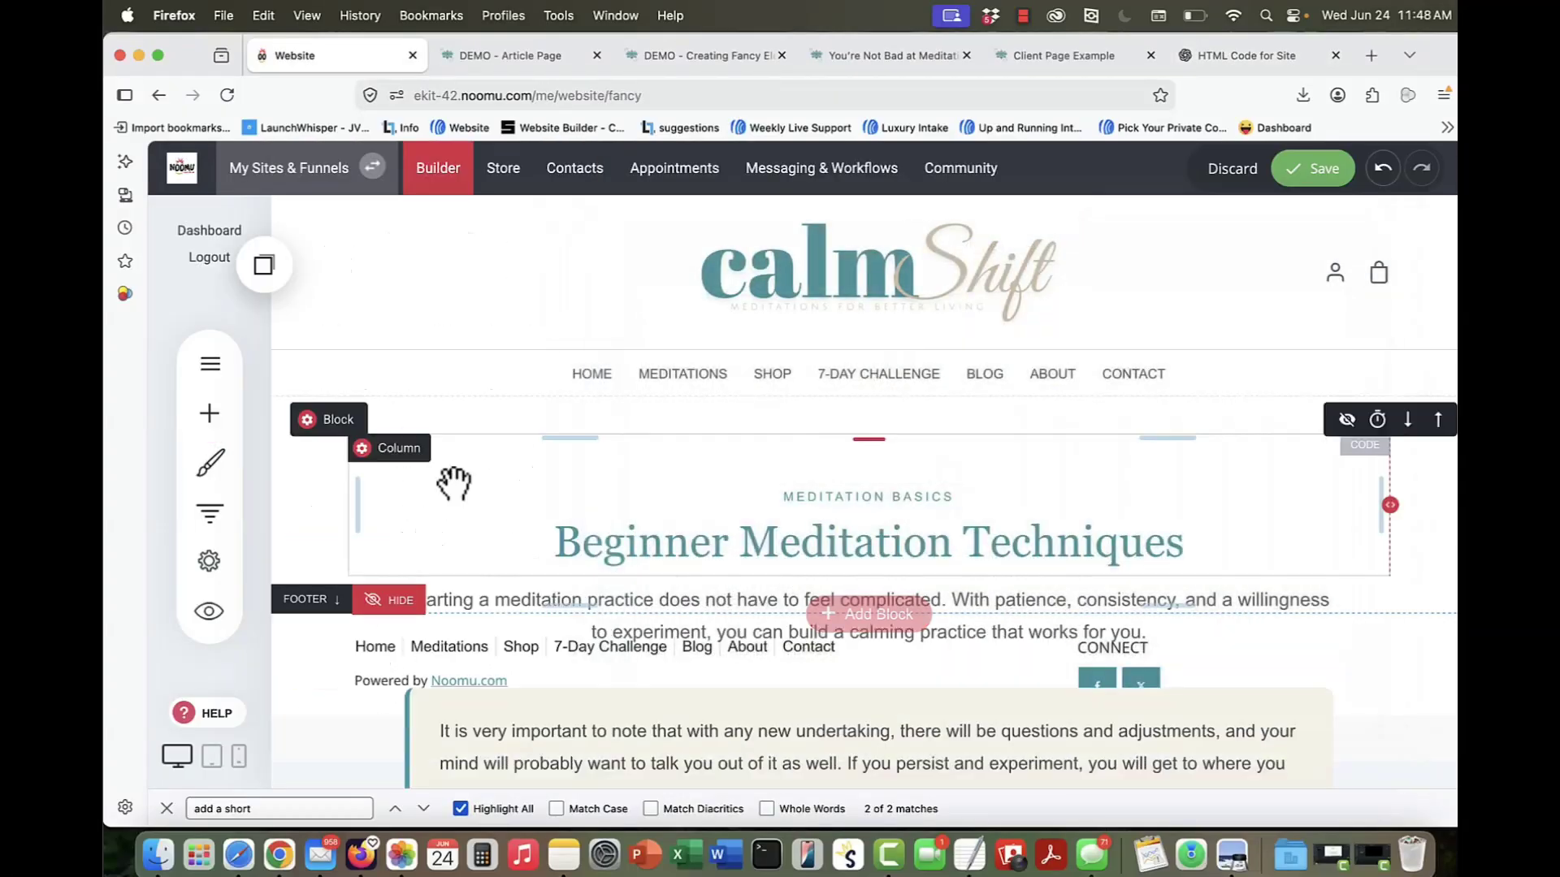
left_click(851, 473)
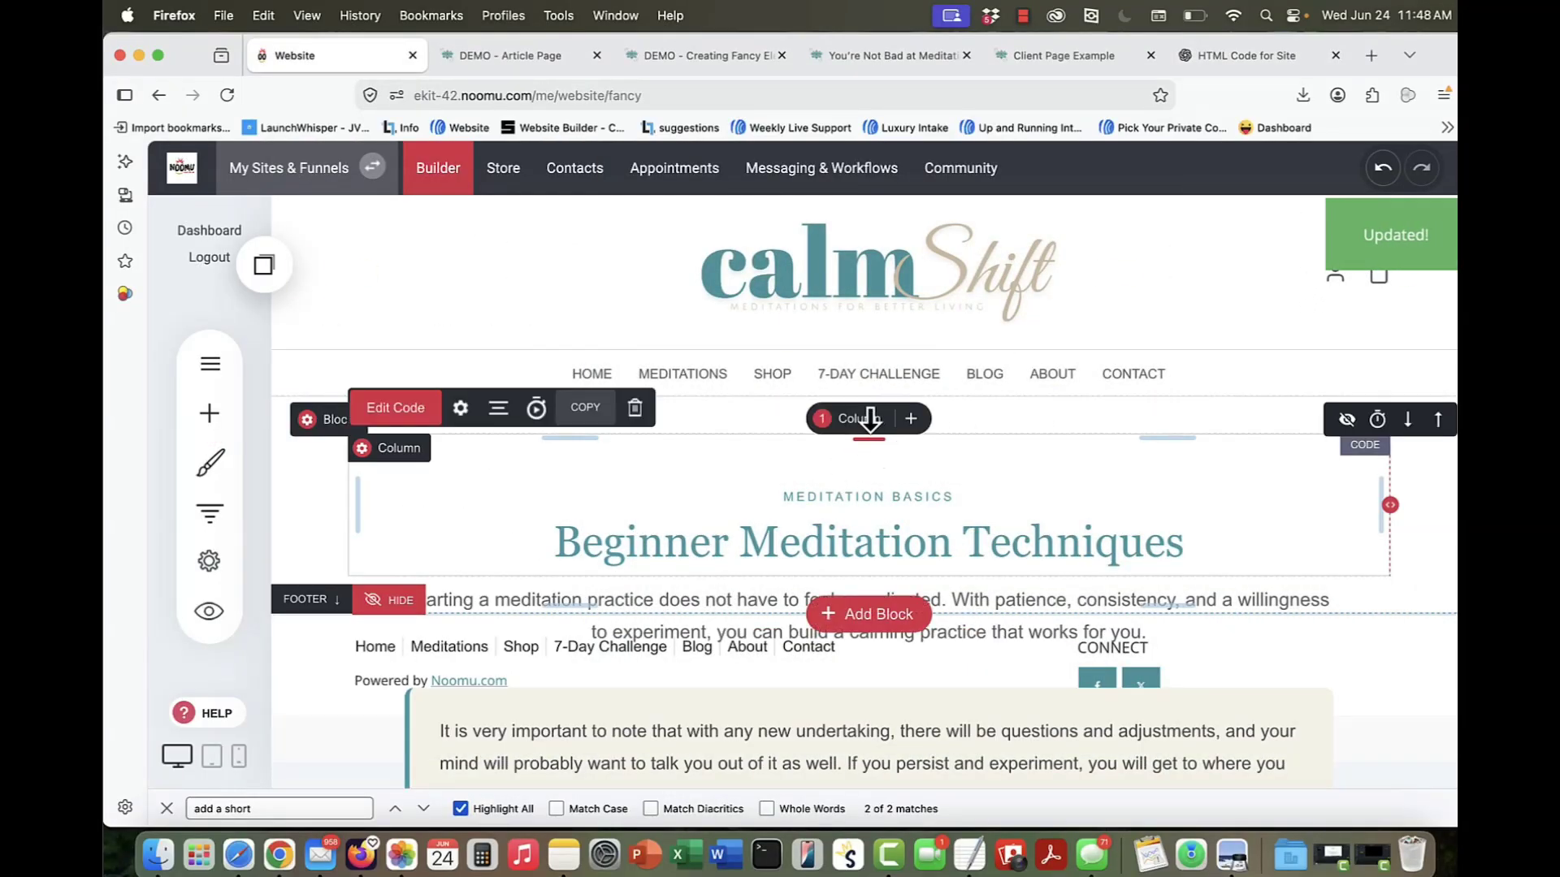
left_click_drag(869, 420, 1148, 381)
left_click(1310, 169)
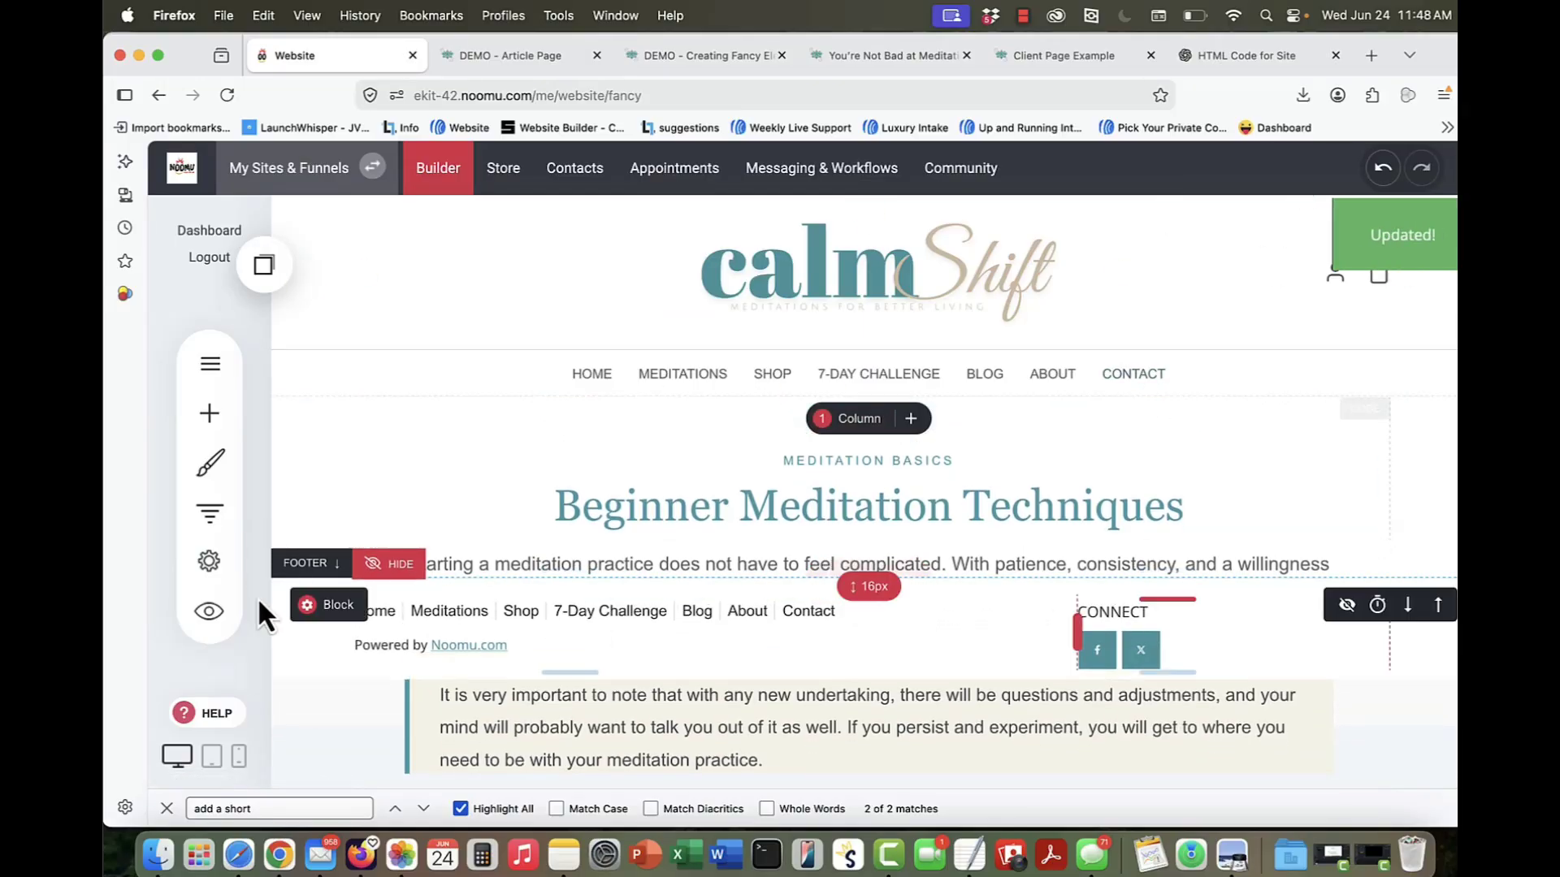
Step: Open the fancy page's website preview in a new tab and examine the formatted Beginner Meditation Techniques article
left_click(210, 620)
left_click(794, 174)
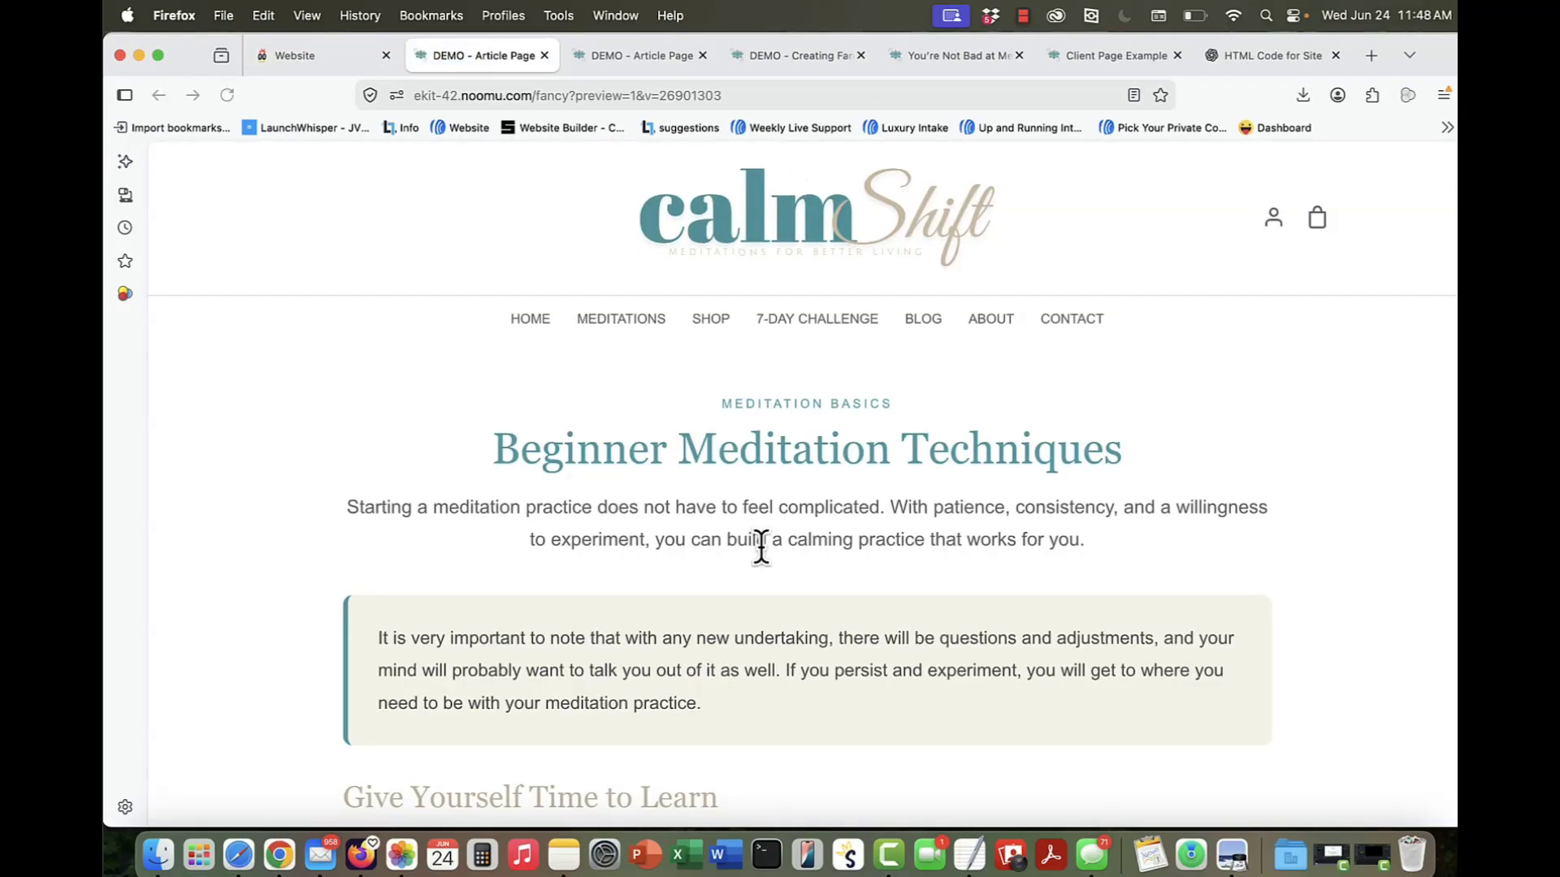
scroll(762, 548, "down", 10)
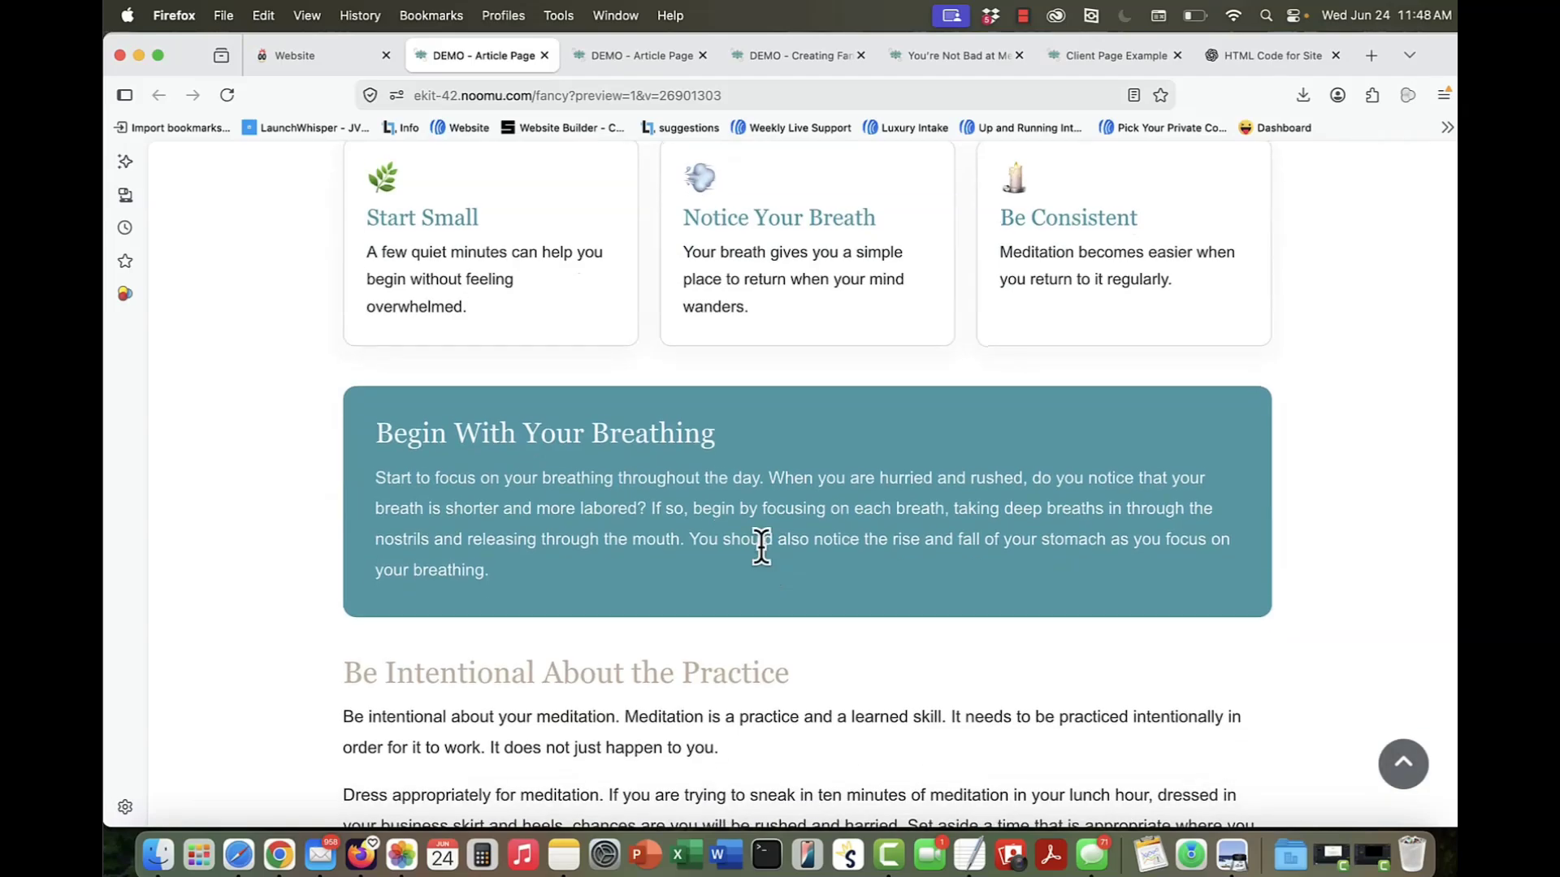
scroll(762, 548, "down", 15)
scroll(763, 543, "up", 15)
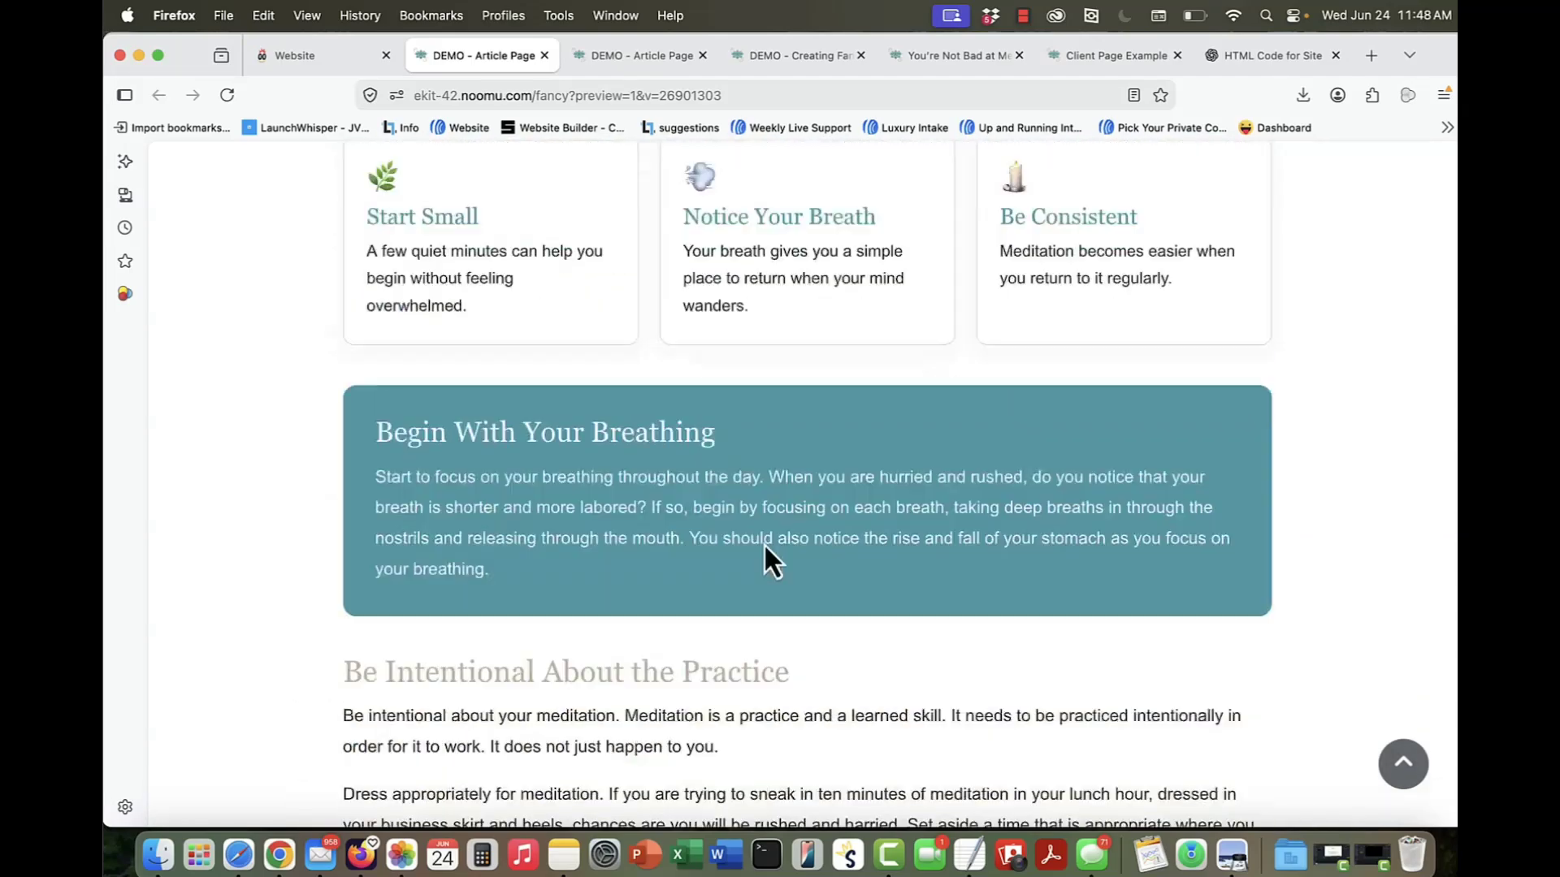
scroll(764, 543, "up", 10)
scroll(1103, 443, "down", 5)
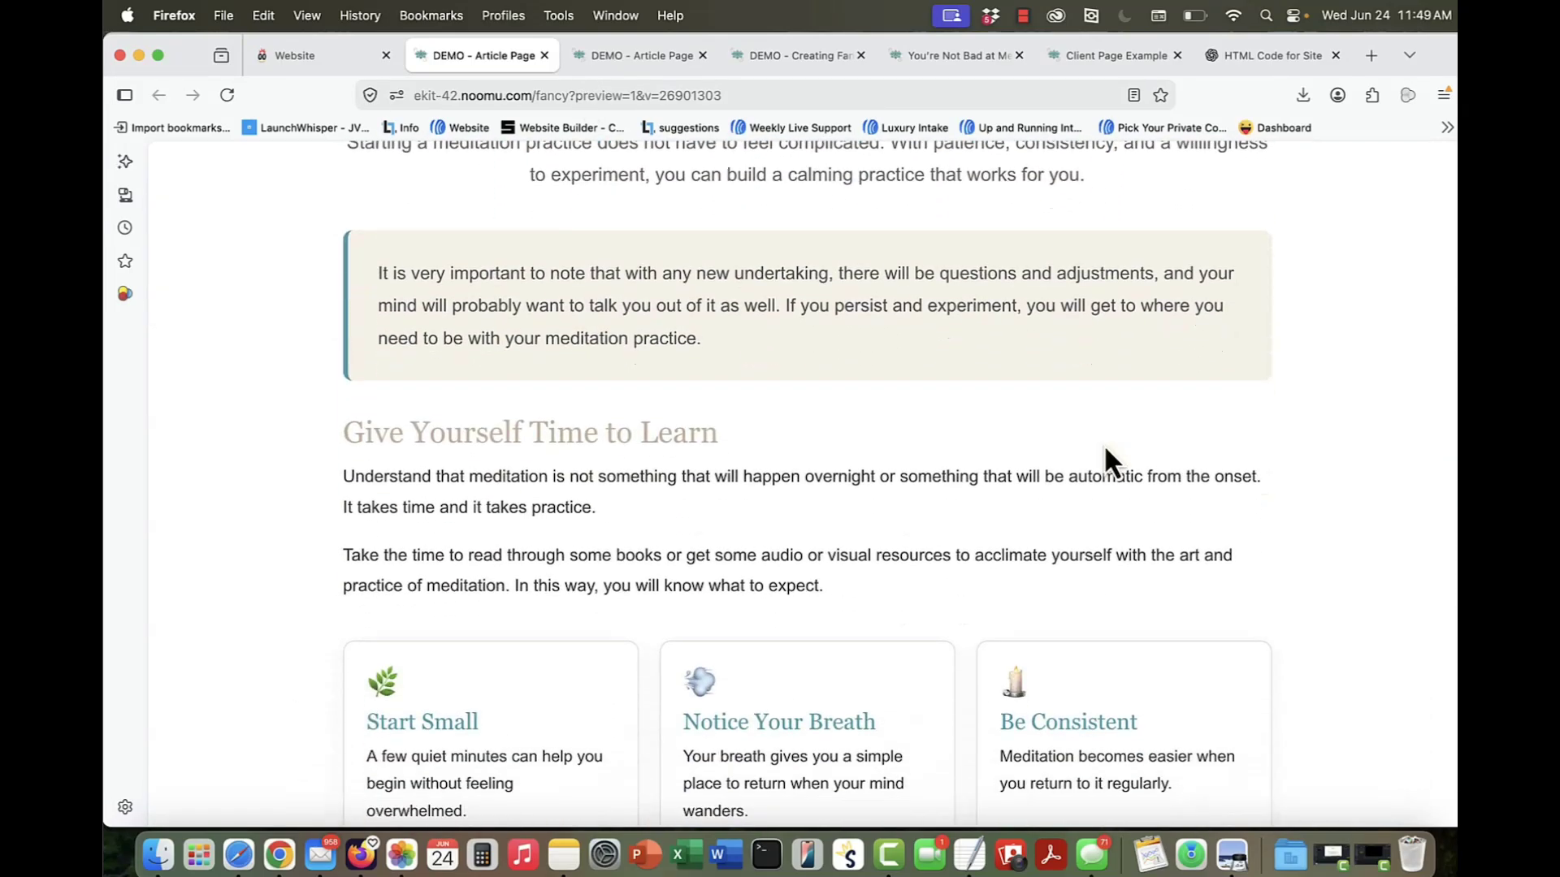
scroll(1103, 444, "down", 6)
scroll(1103, 443, "up", 6)
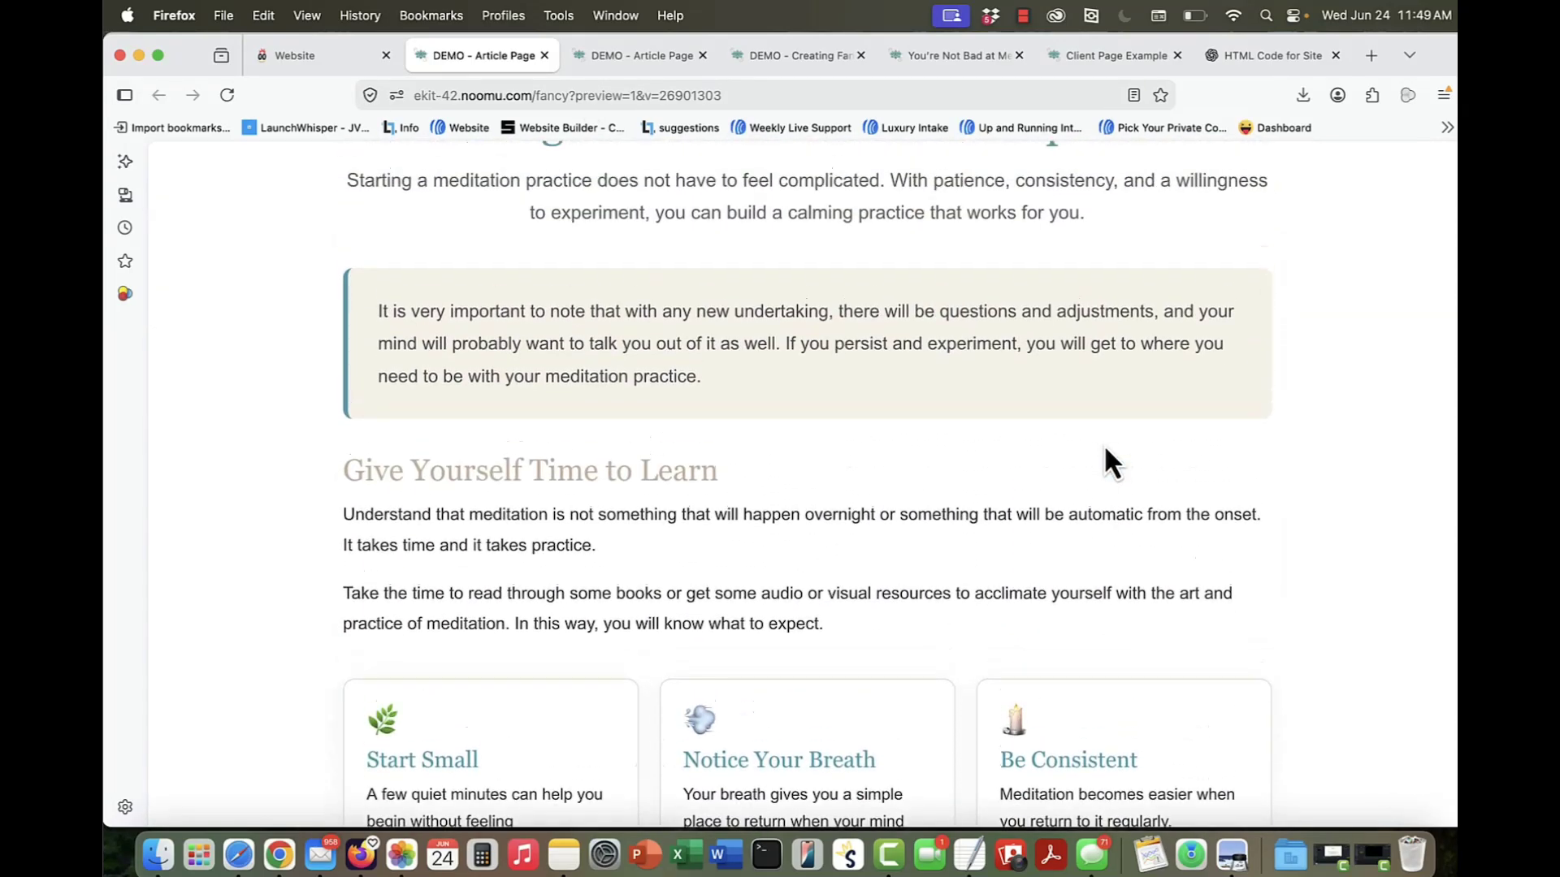
scroll(1103, 443, "up", 4)
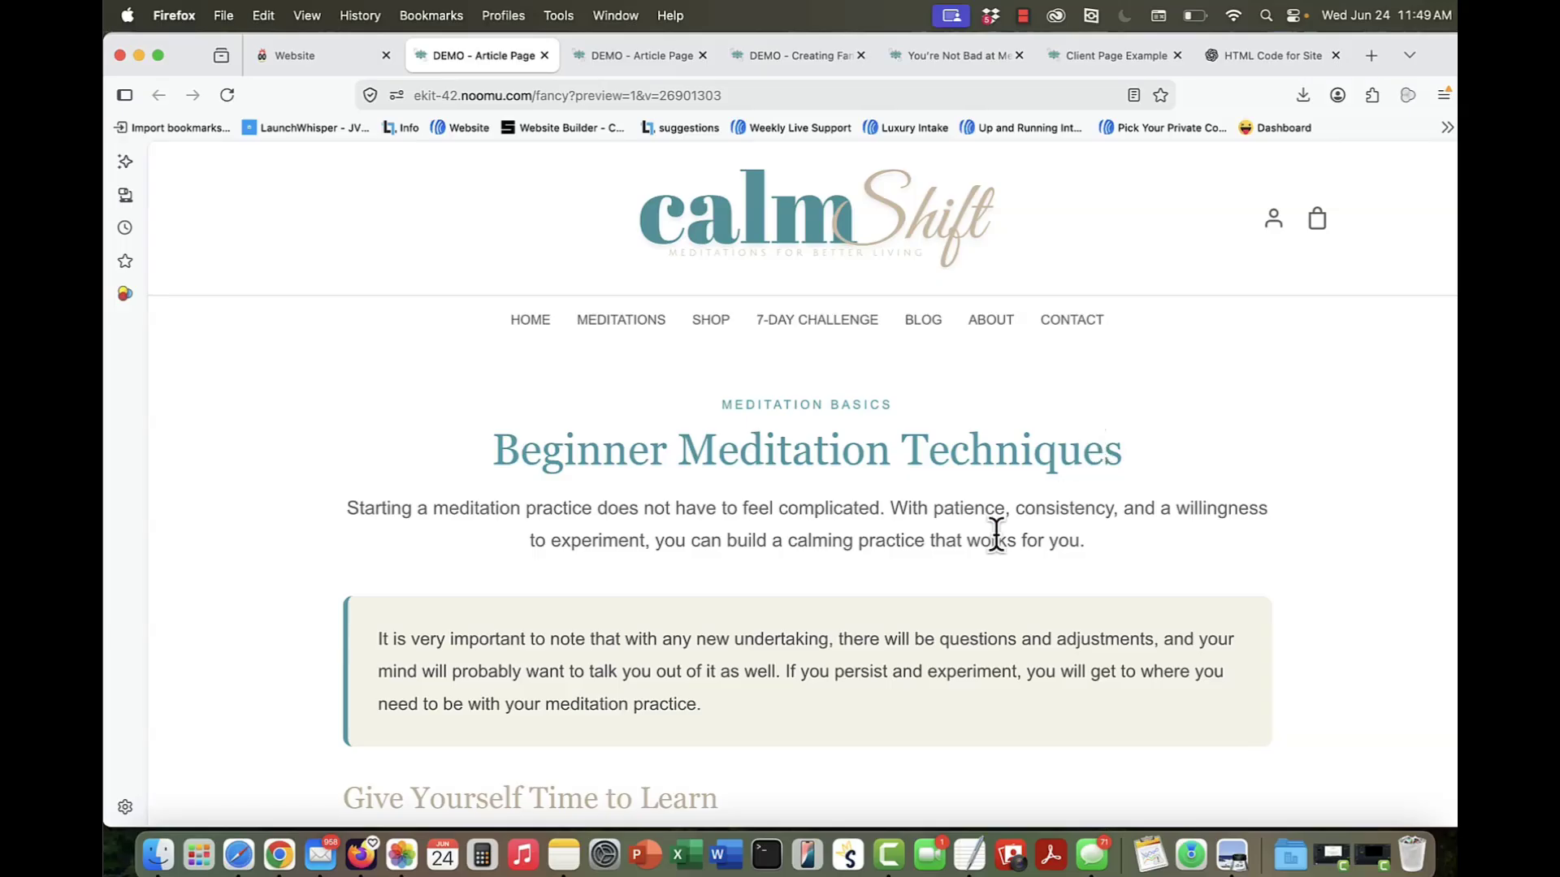
scroll(964, 601, "down", 5)
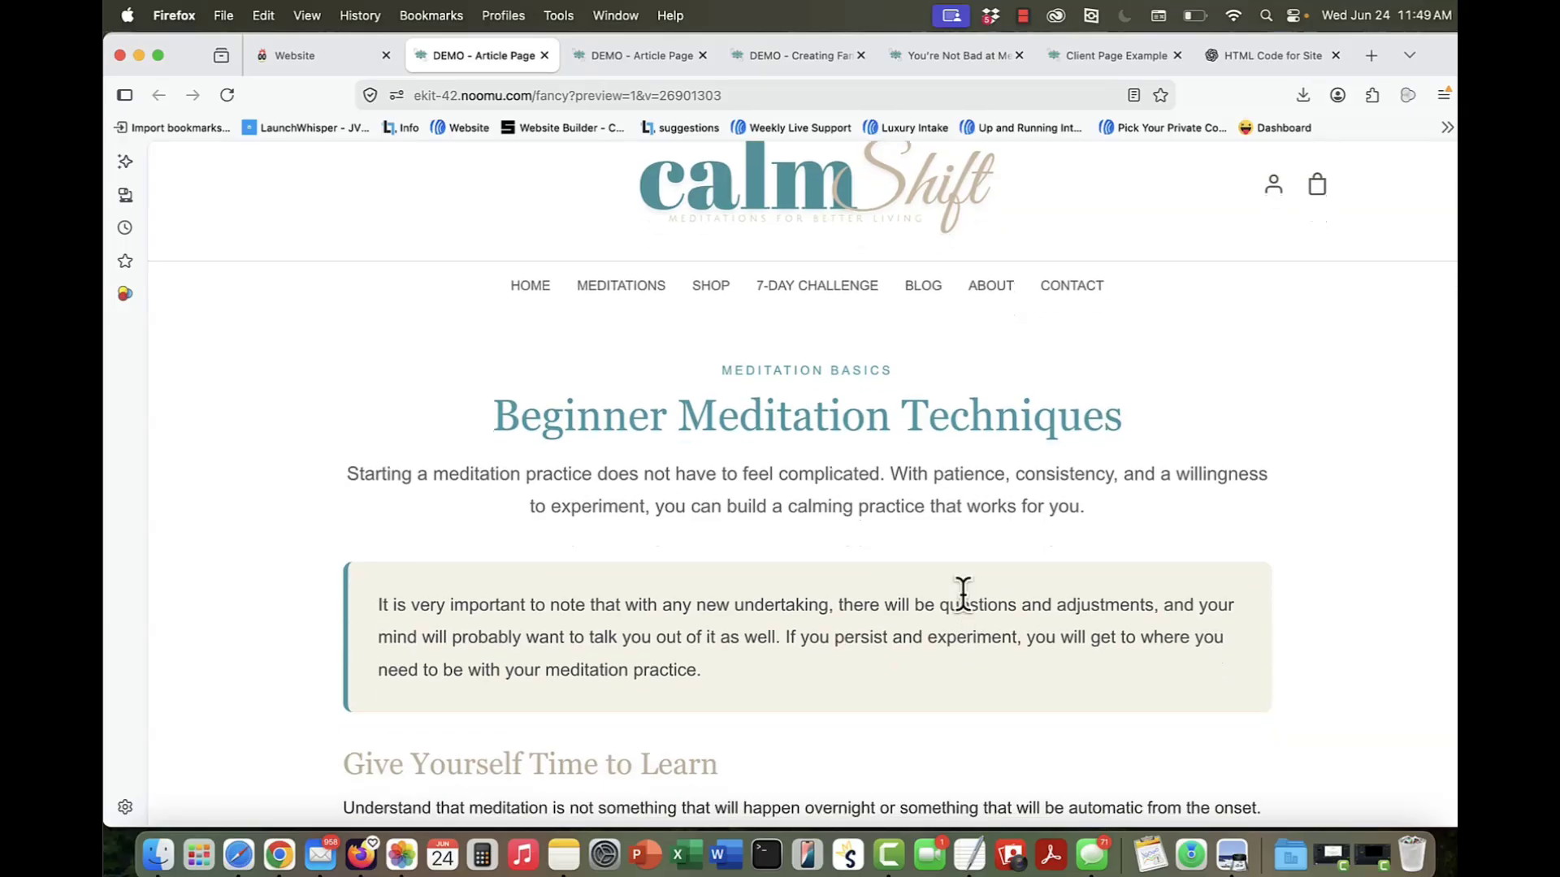